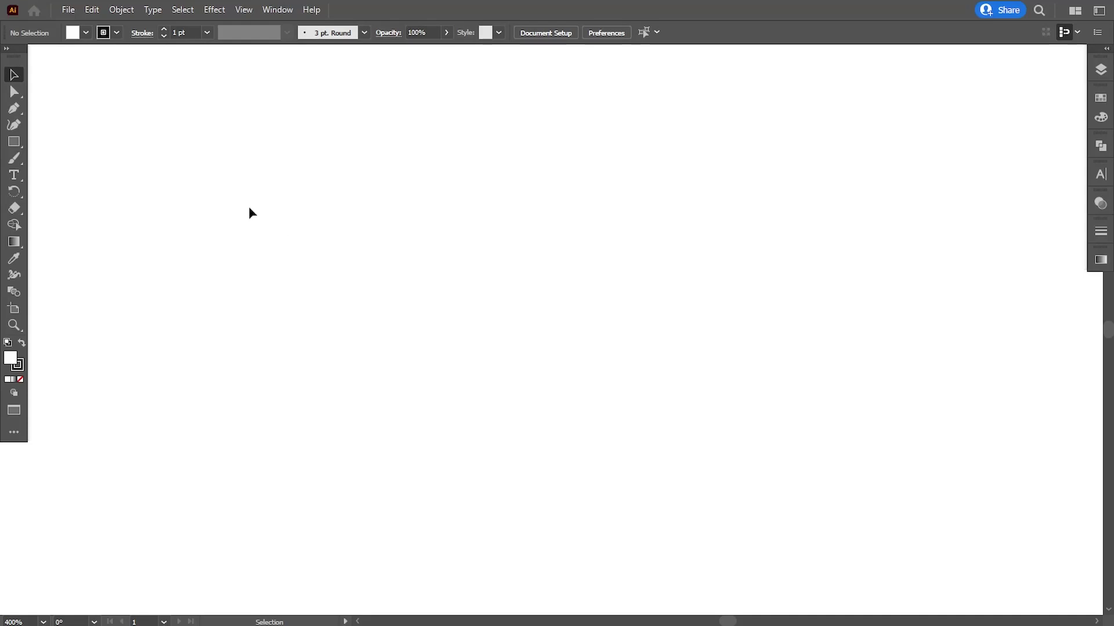
# Start a new A4 print document named 'Business flyer design'
pyautogui.click(68, 10)
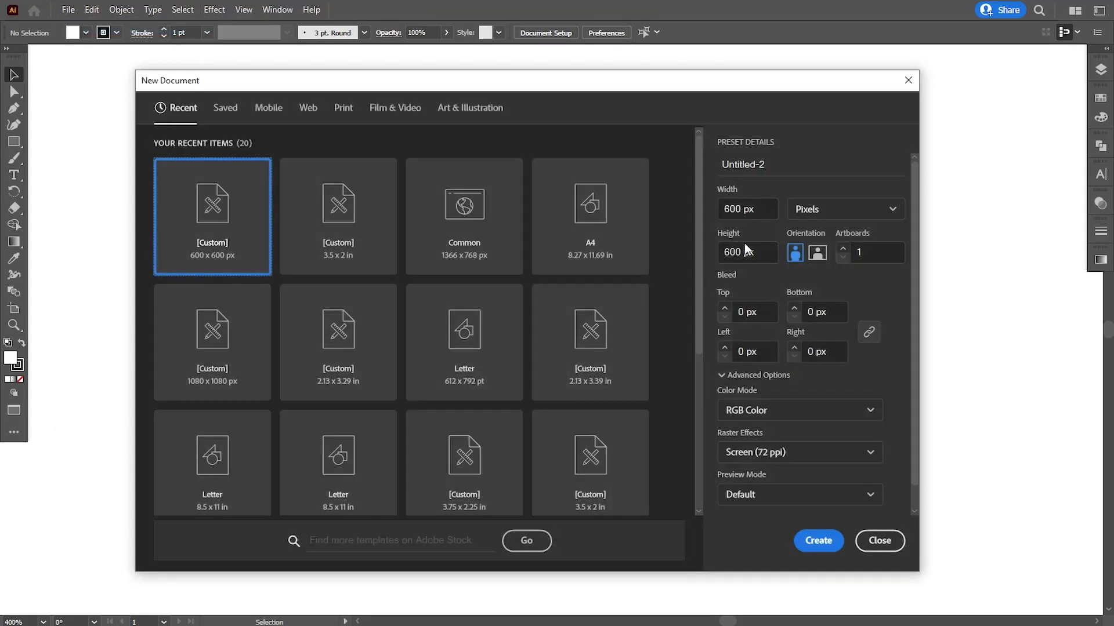
pyautogui.click(769, 162)
pyautogui.write('Business ')
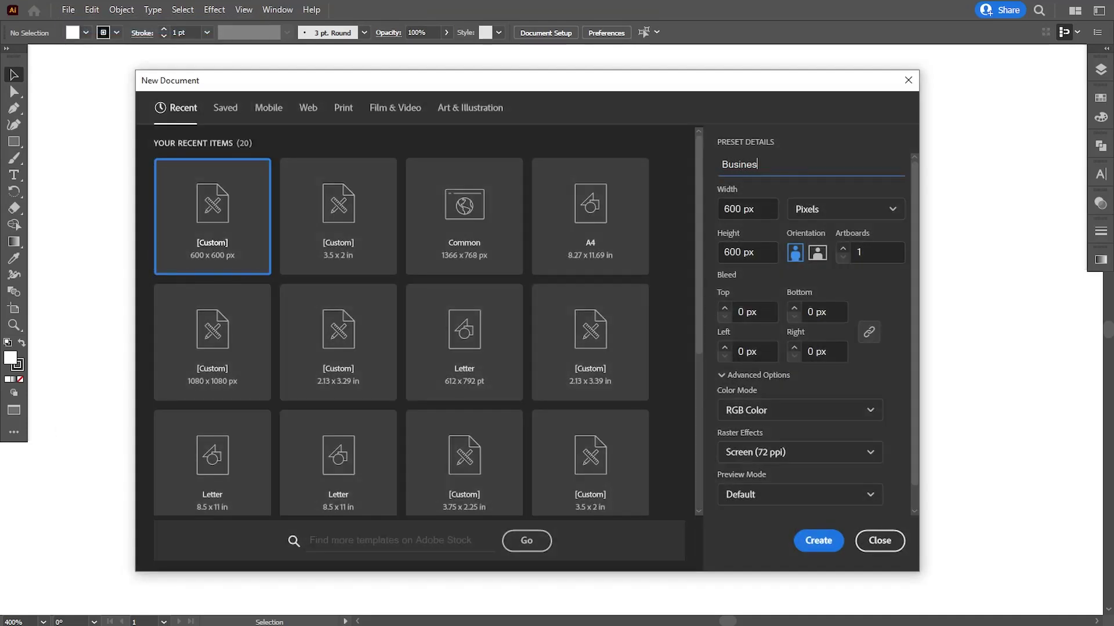
pyautogui.write('flyer desig')
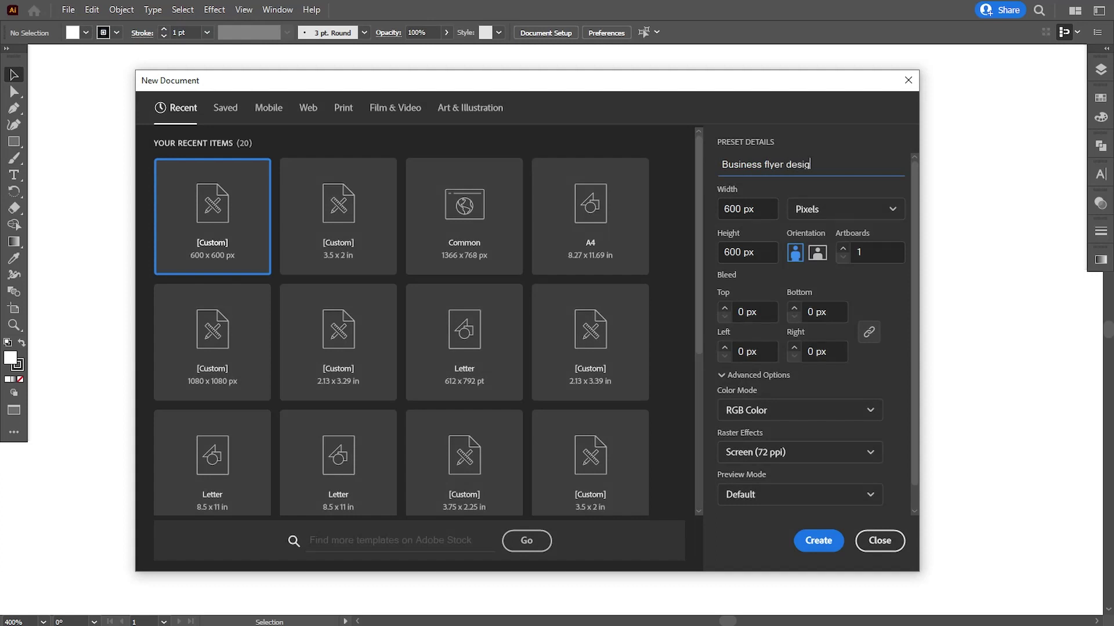
pyautogui.write('n')
pyautogui.click(342, 109)
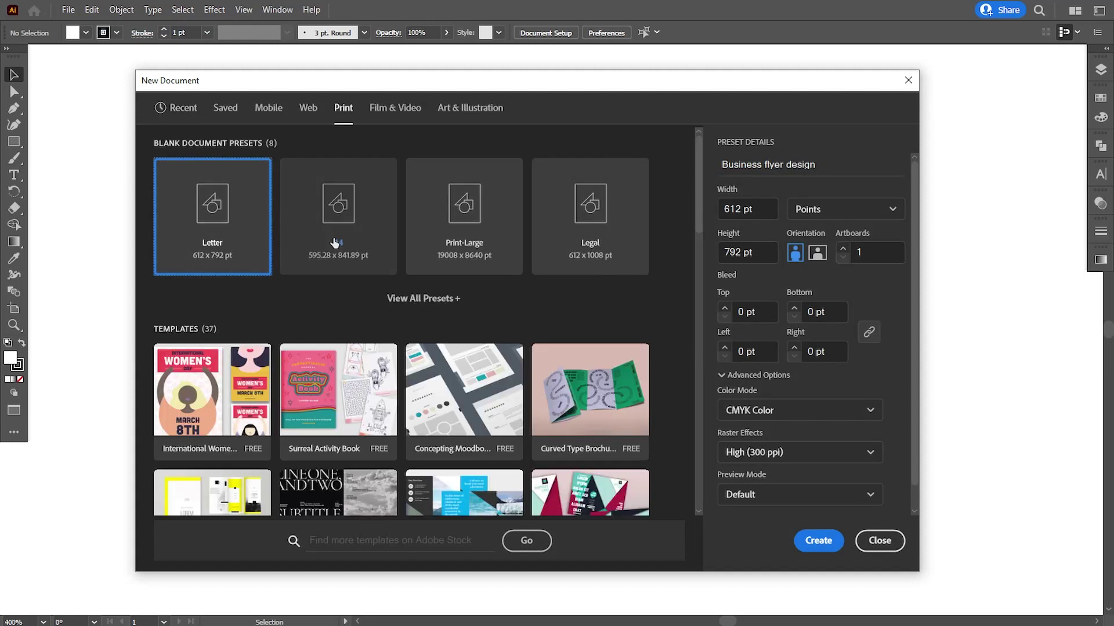
pyautogui.click(351, 244)
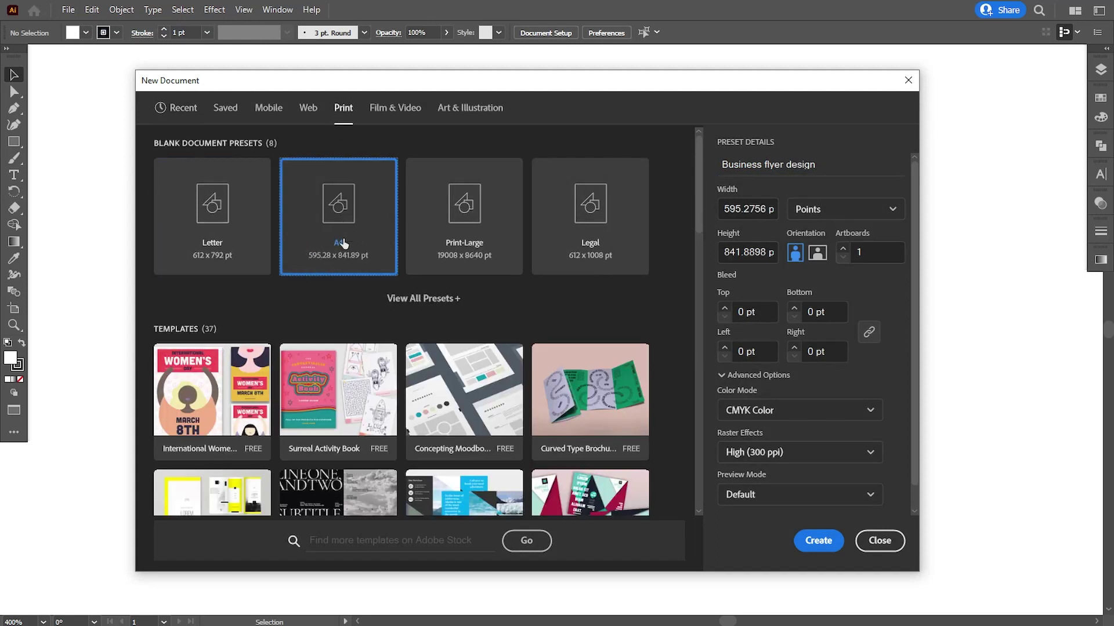
# Use inch units with a 0.125 in bleed, create the document, and paste the prepared elements
pyautogui.click(850, 225)
pyautogui.click(812, 302)
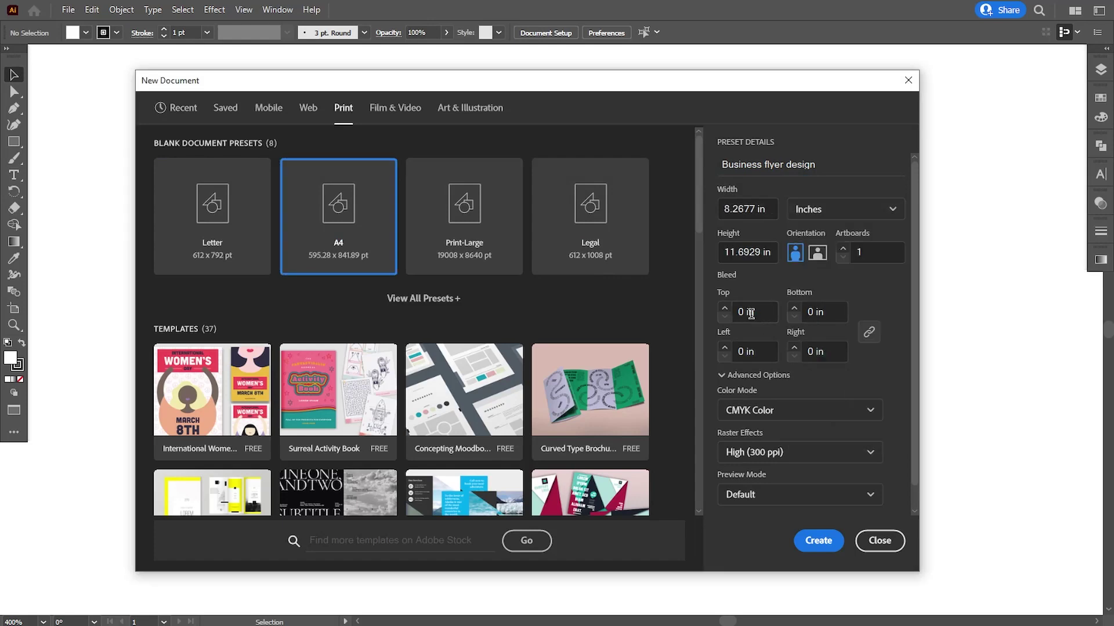
pyautogui.write('0.125')
pyautogui.click(741, 352)
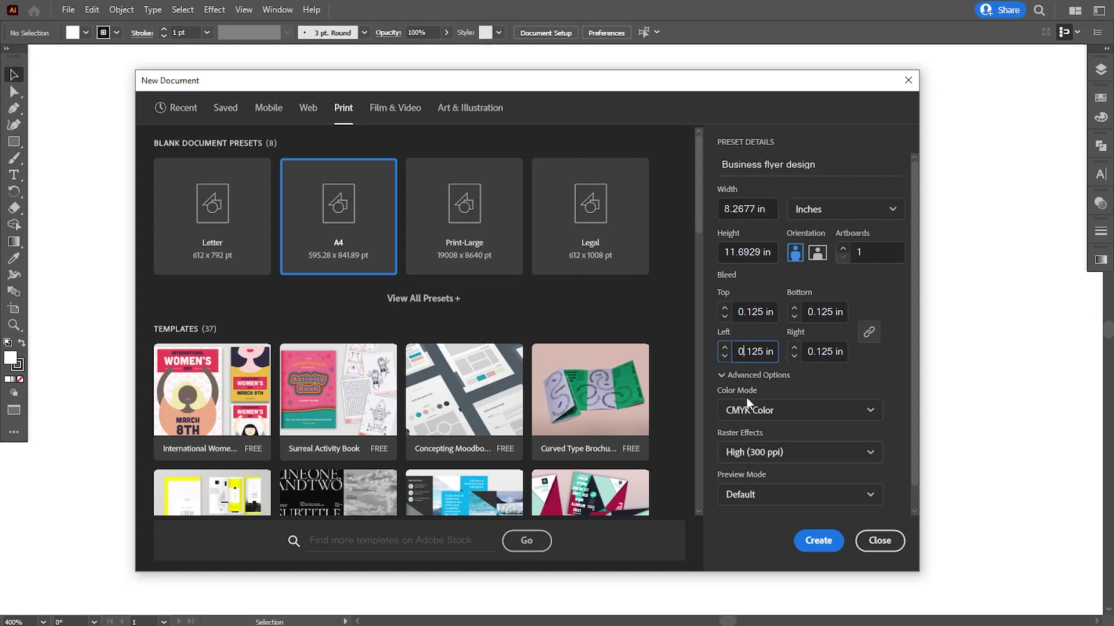
pyautogui.click(818, 541)
pyautogui.hotkey('ctrl', 'v')
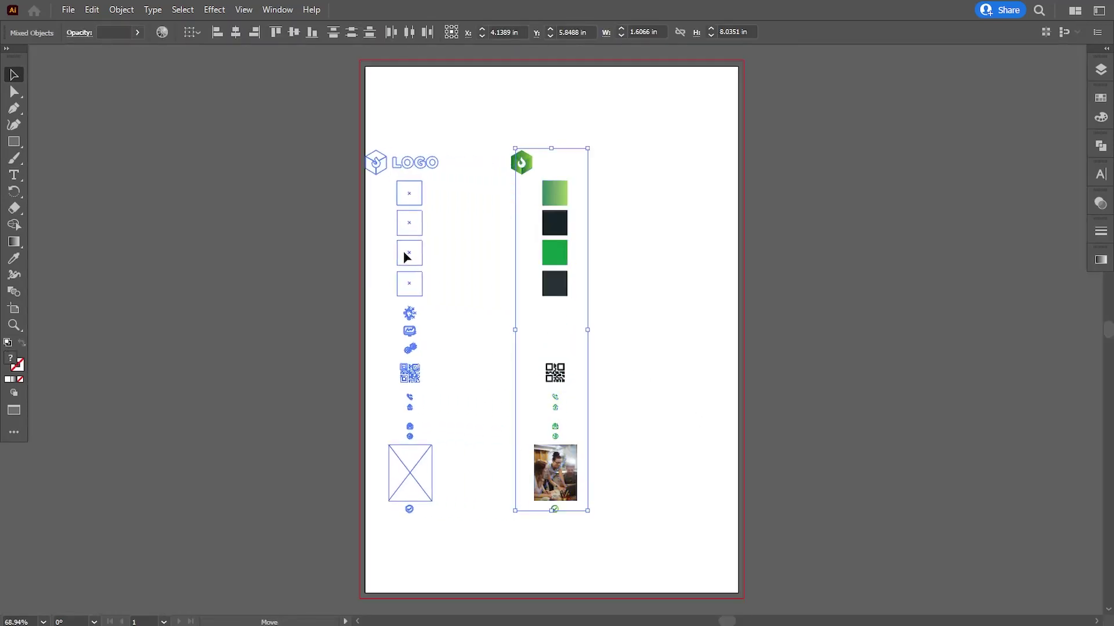
# Move the pasted logo, swatches, icons and photo off the page to the left
pyautogui.moveTo(402, 250); pyautogui.dragTo(298, 251)
pyautogui.click(857, 321)
pyautogui.moveTo(510, 390); pyautogui.dragTo(515, 390)
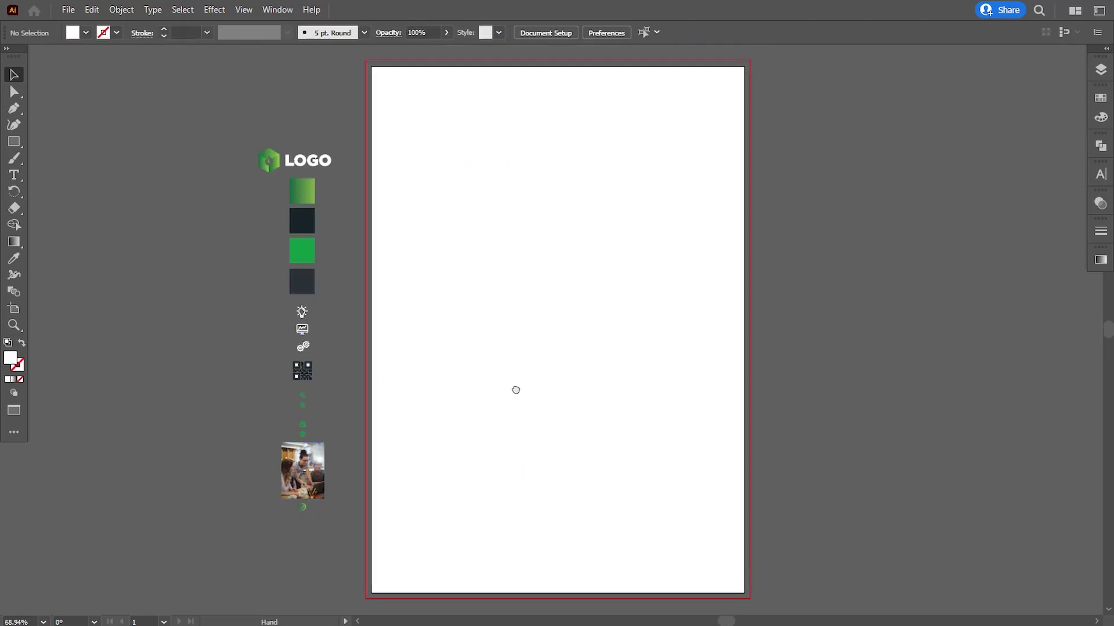
# Draw a full-bleed rectangle over the page and fill it with the dark navy swatch
pyautogui.click(14, 141)
pyautogui.moveTo(364, 62); pyautogui.dragTo(755, 598)
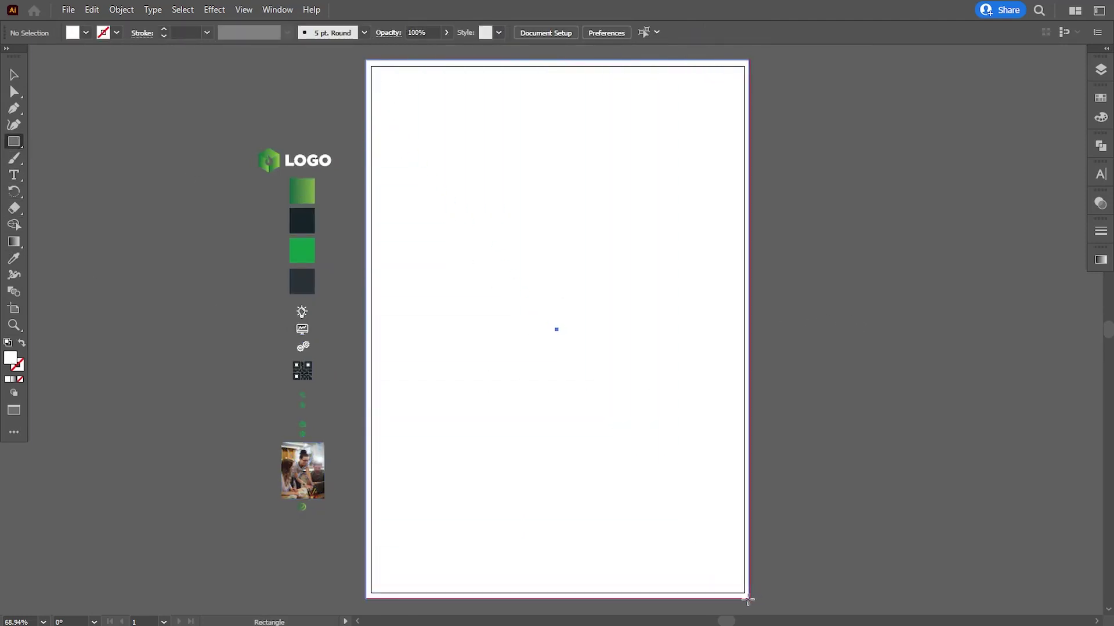
pyautogui.moveTo(755, 598); pyautogui.dragTo(749, 592)
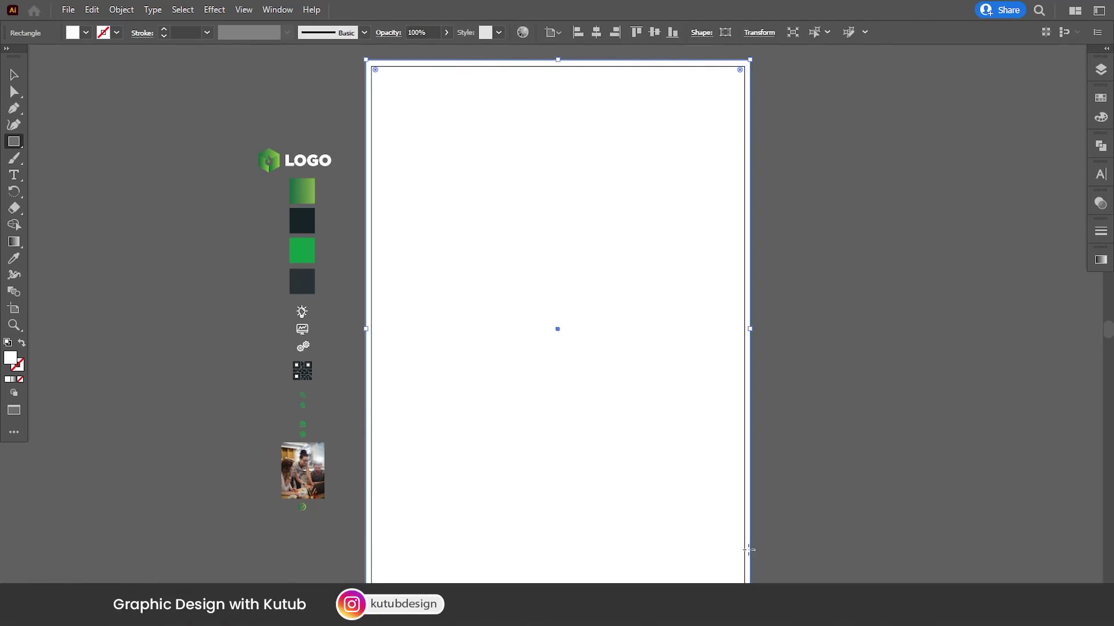
pyautogui.click(14, 259)
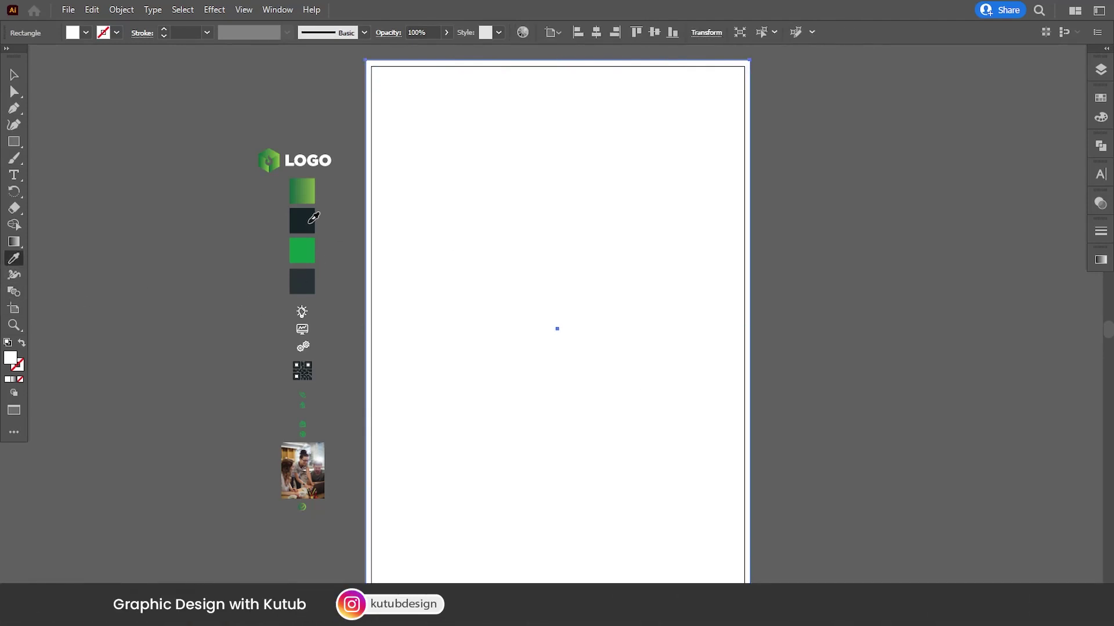
pyautogui.click(306, 223)
pyautogui.click(14, 76)
pyautogui.click(102, 167)
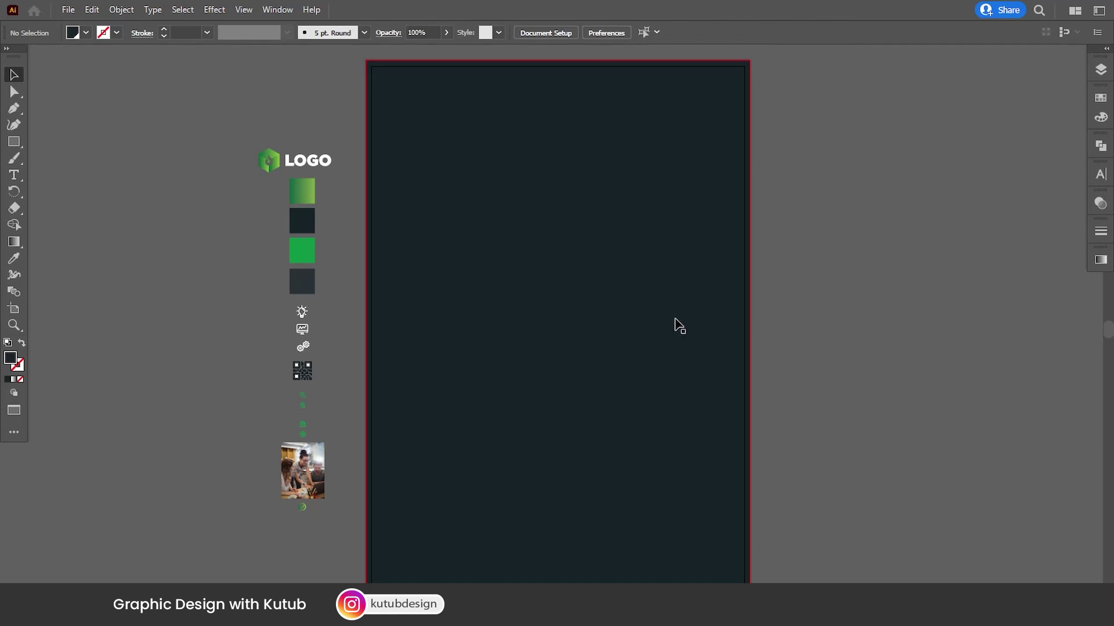
pyautogui.moveTo(687, 214)
pyautogui.mouseDown()
pyautogui.moveTo(639, 375)
pyautogui.moveTo(595, 283)
pyautogui.mouseUp()
pyautogui.hotkey('ctrl', '+')
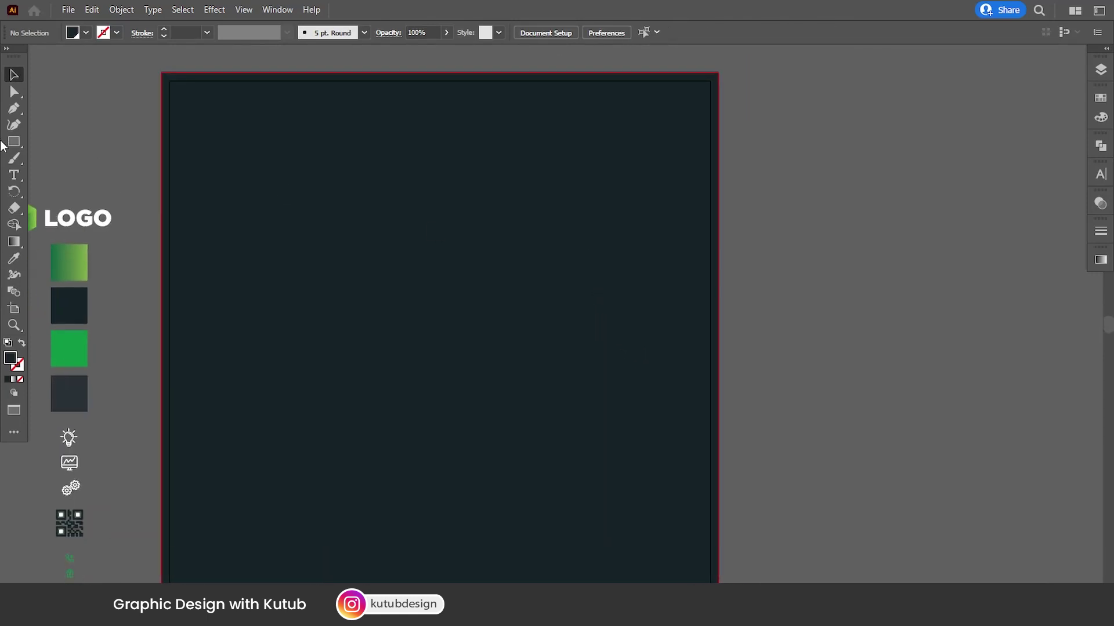
pyautogui.click(14, 142)
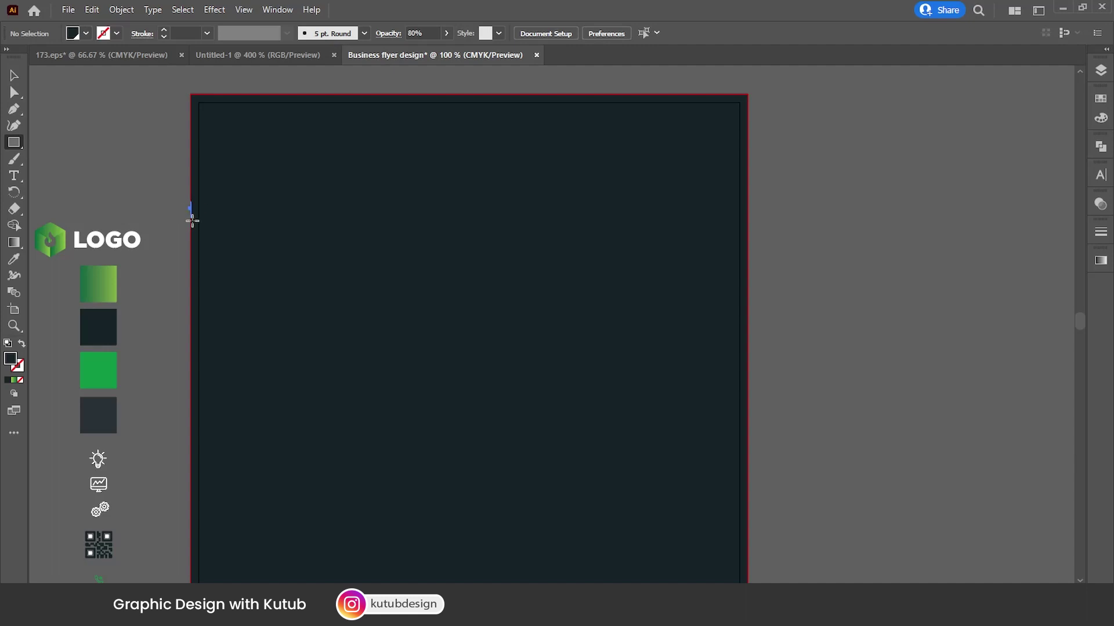
# Draw a wide rectangle from the page's left edge and slant its right side
pyautogui.moveTo(192, 220); pyautogui.dragTo(468, 338)
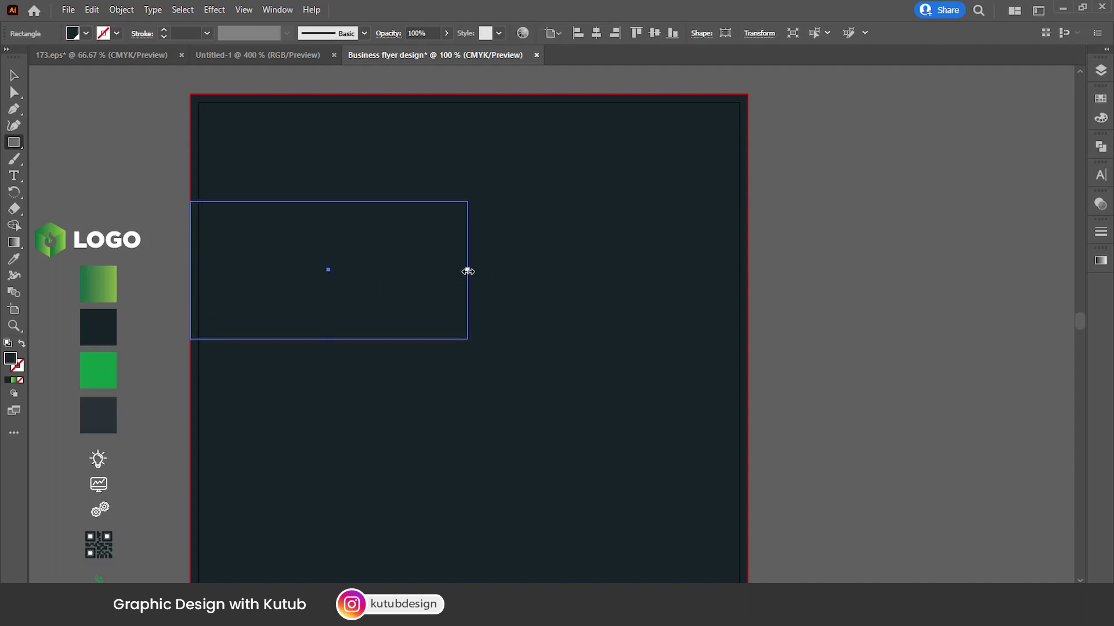
pyautogui.moveTo(468, 271); pyautogui.dragTo(486, 270)
pyautogui.click(14, 92)
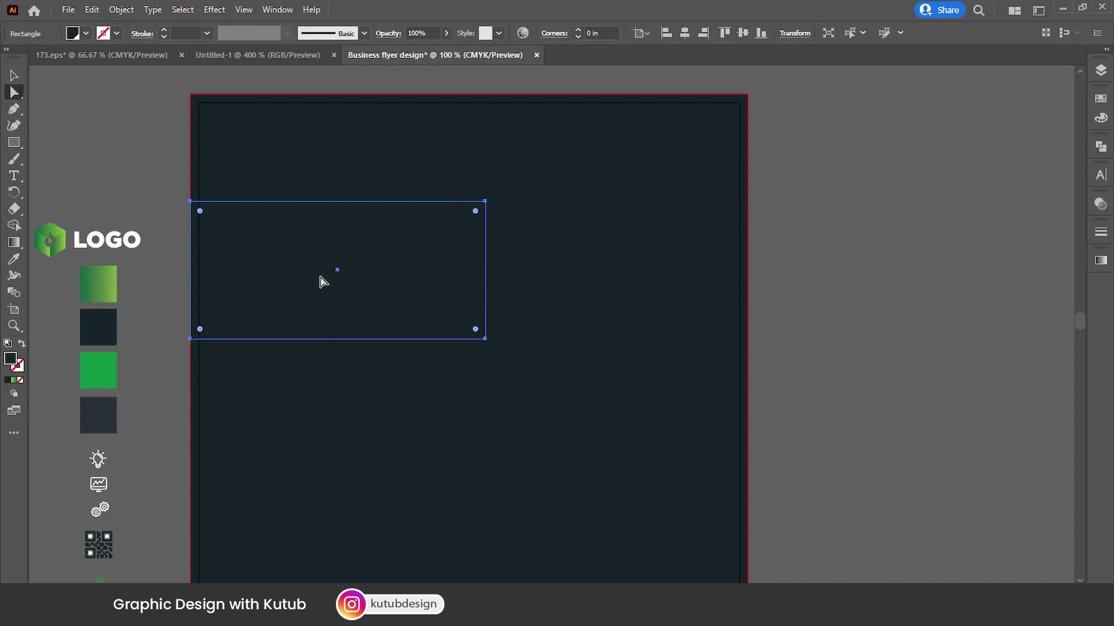
pyautogui.moveTo(485, 201); pyautogui.dragTo(408, 201)
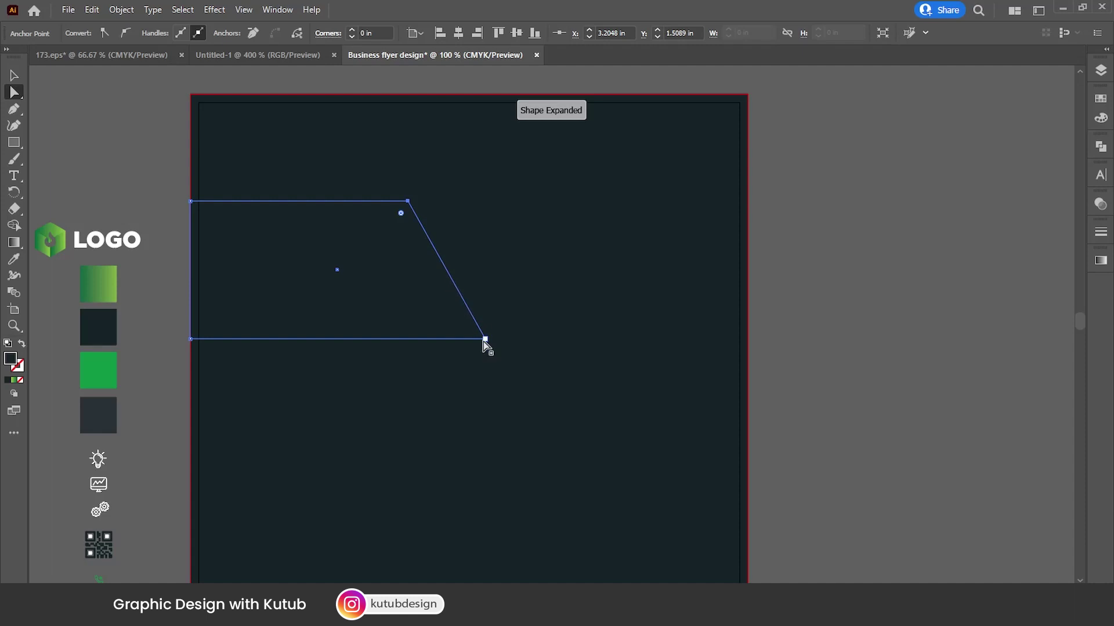
pyautogui.keyDown('shift'); pyautogui.click(408, 202); pyautogui.keyUp('shift')
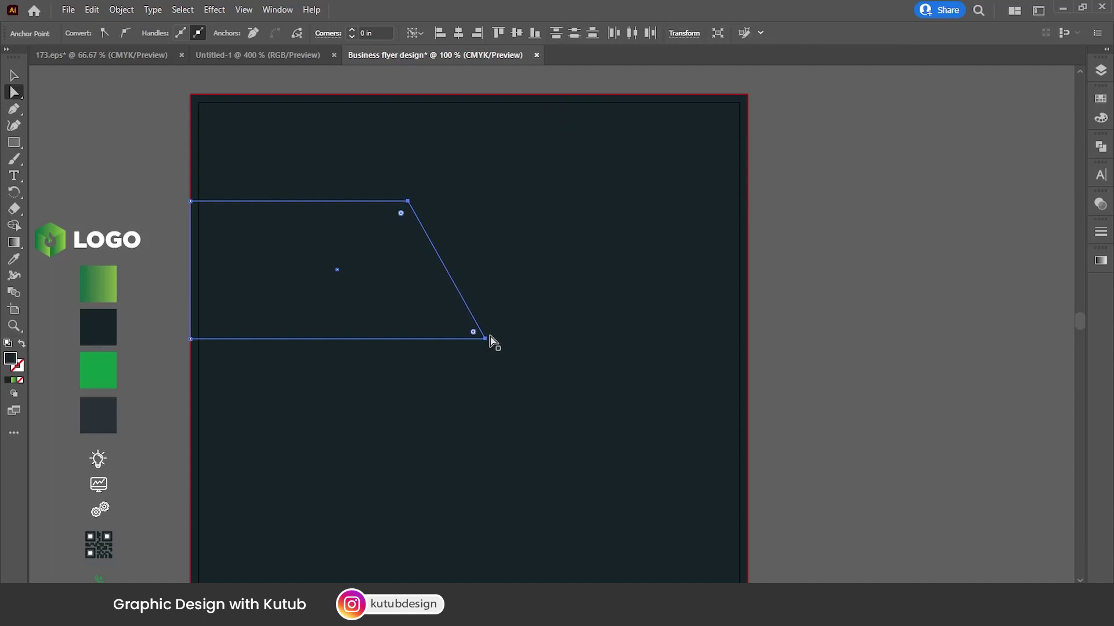
pyautogui.press('Right')
pyautogui.press('Right')
pyautogui.press('Right')
pyautogui.press('Right')
pyautogui.press('Right')
pyautogui.press('Right')
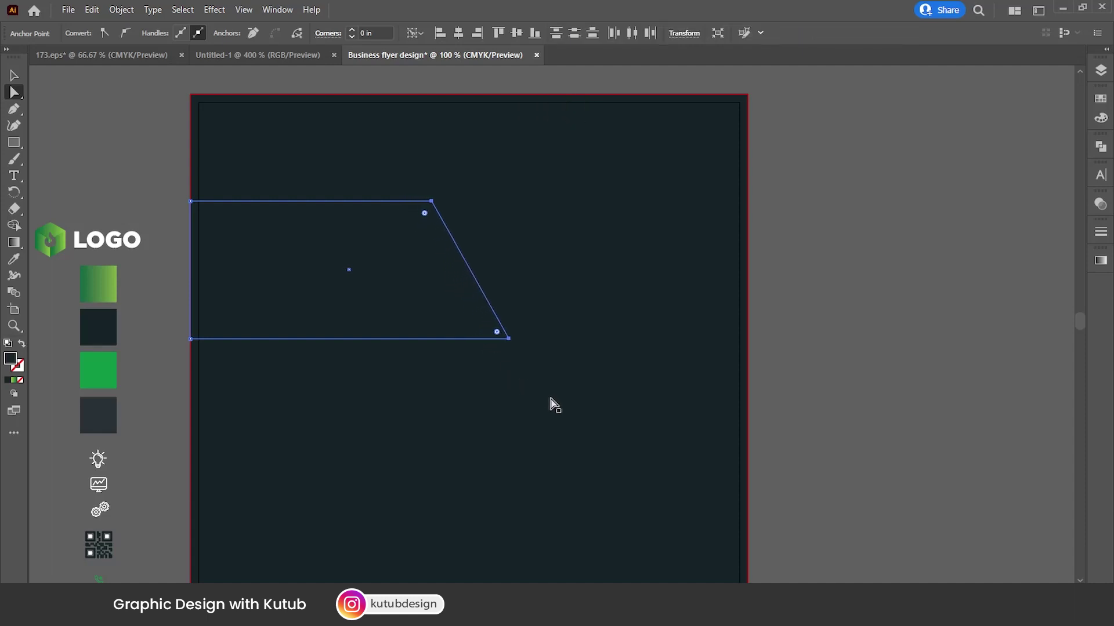
pyautogui.press('Right')
pyautogui.press('Right')
pyautogui.press('Right')
# Round the banner's right-side corners, with the top-right corner rounded more strongly
pyautogui.moveTo(507, 332); pyautogui.dragTo(496, 342)
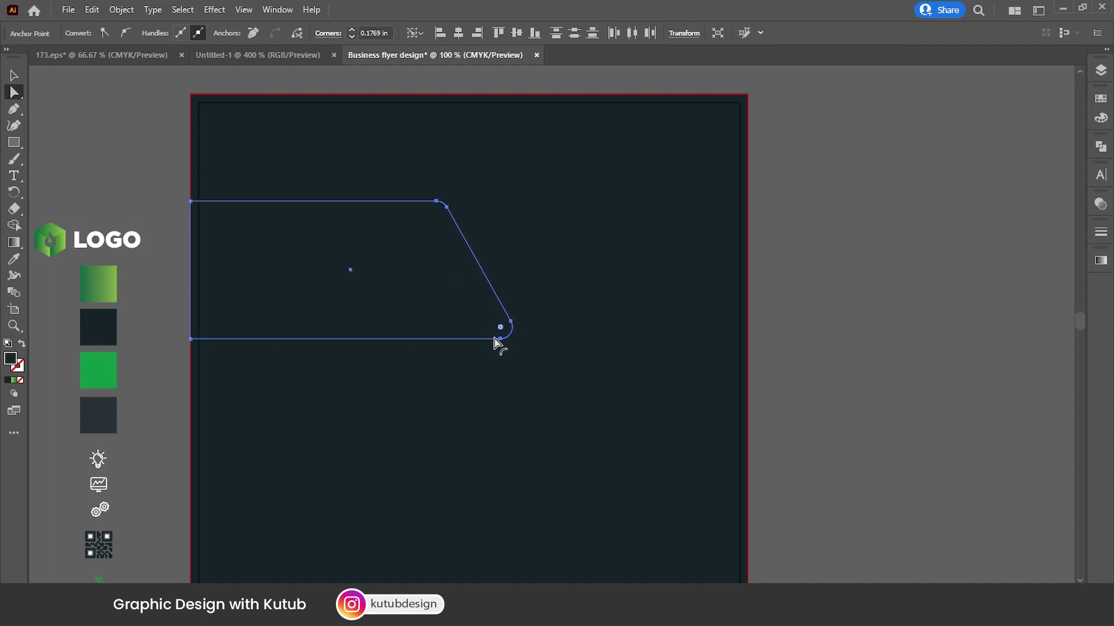
pyautogui.moveTo(496, 342); pyautogui.dragTo(490, 344)
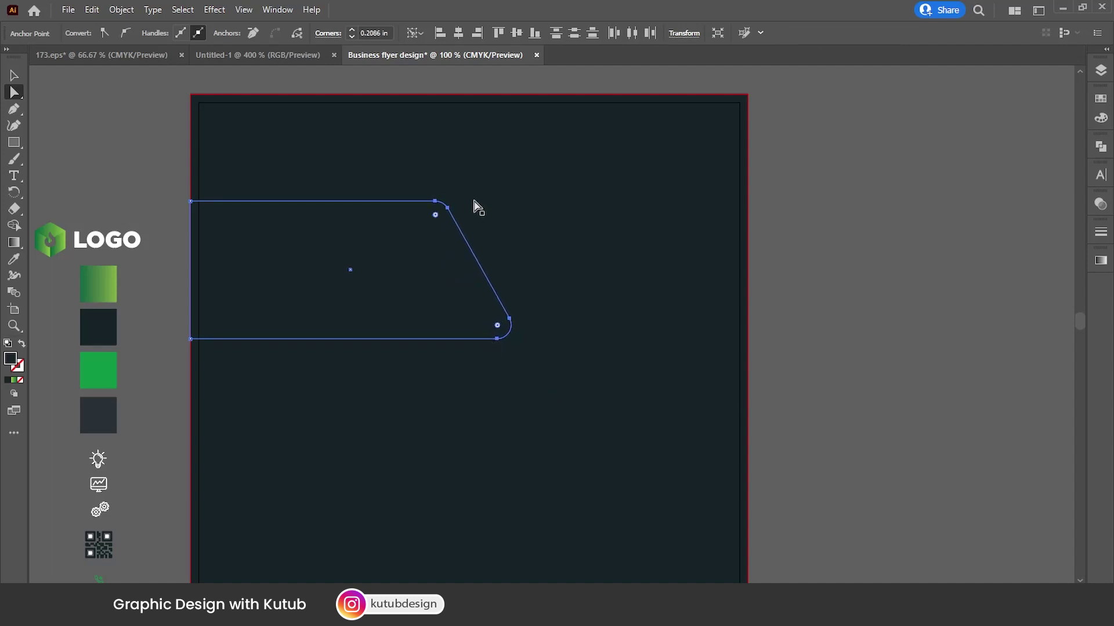
pyautogui.click(435, 203)
pyautogui.moveTo(436, 216); pyautogui.dragTo(422, 235)
pyautogui.click(13, 259)
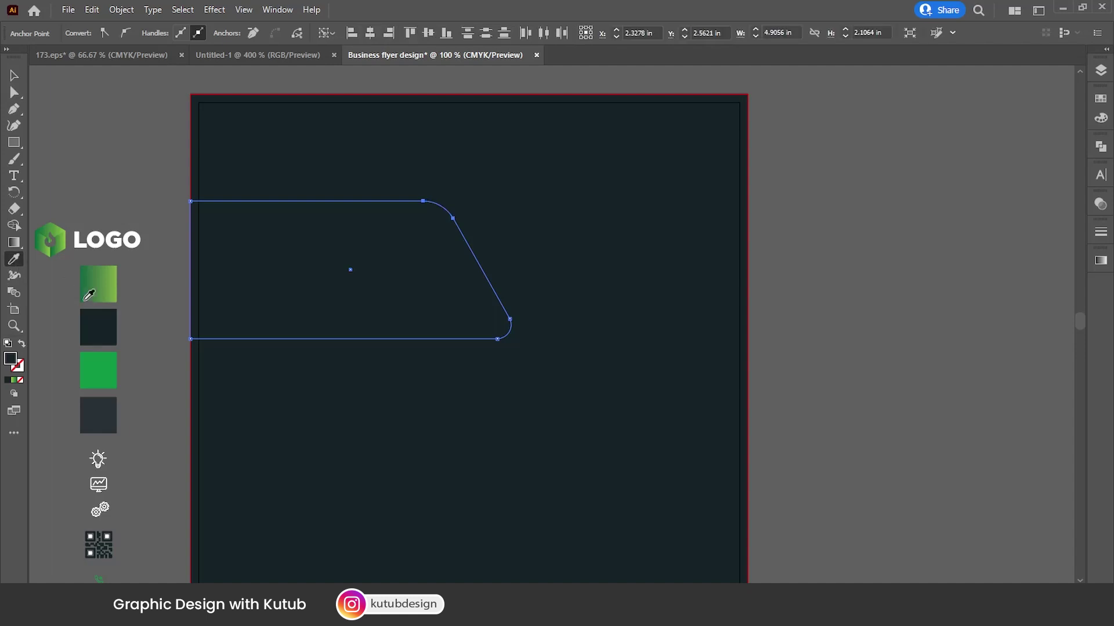
# Fill the banner with the green gradient, reversed so light green starts at the left
pyautogui.click(104, 282)
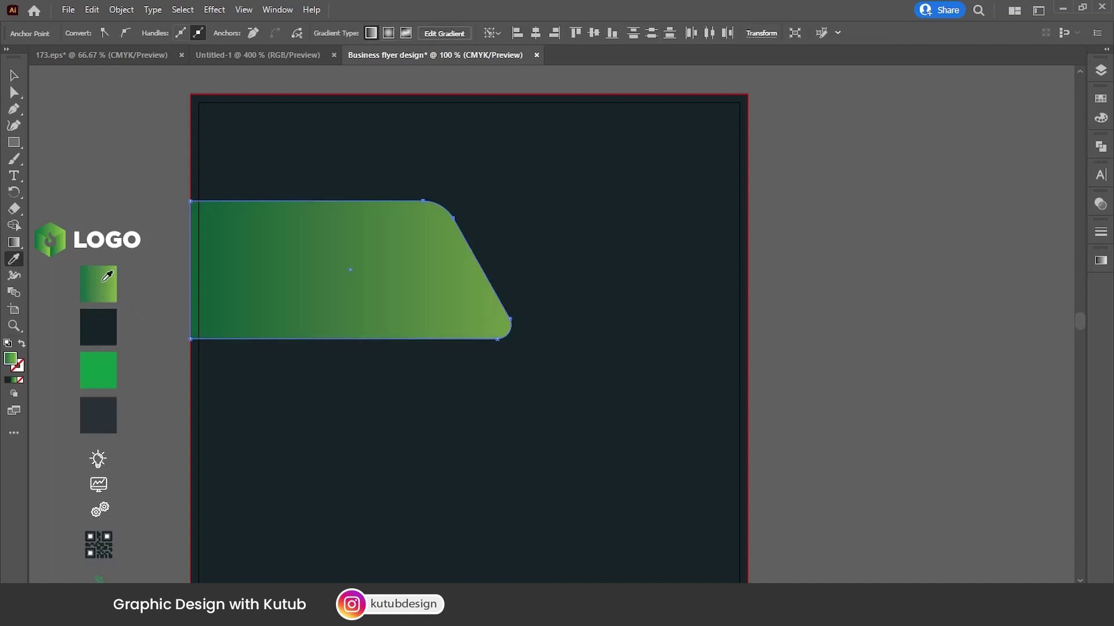
pyautogui.click(1100, 262)
pyautogui.click(956, 332)
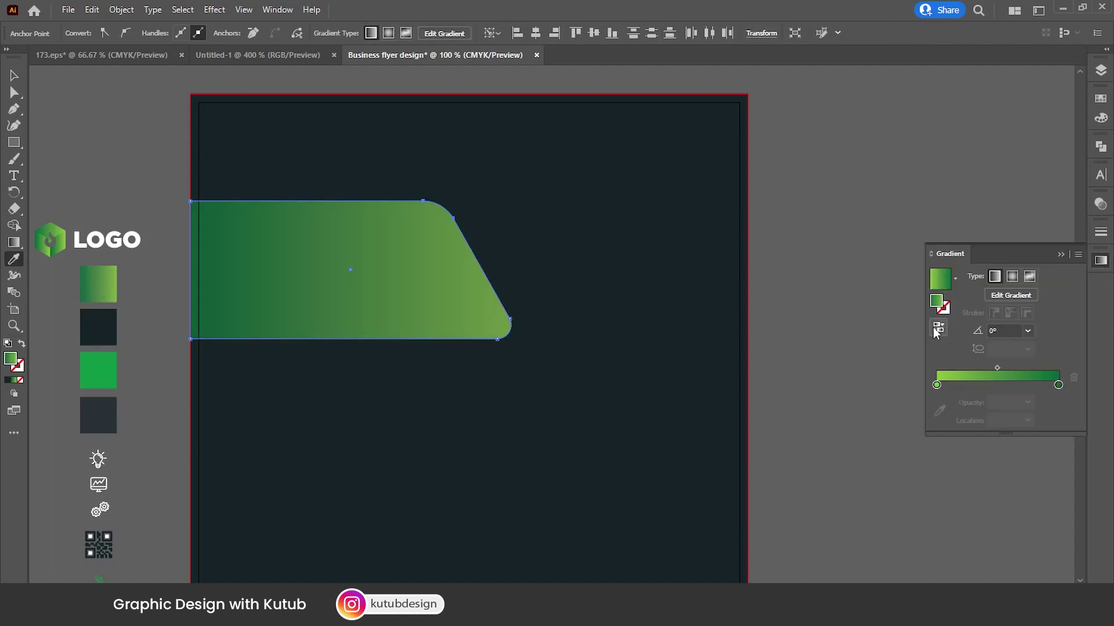
pyautogui.click(1066, 261)
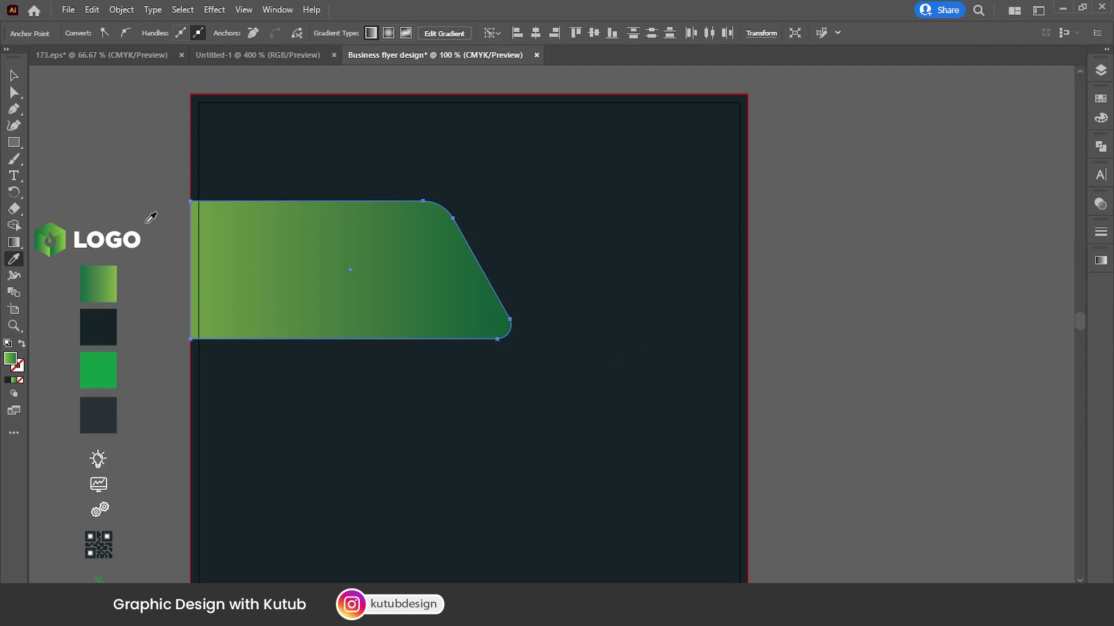
# Stretch the green banner's bottom edge down to make it slightly taller
pyautogui.press('v')
pyautogui.click(74, 113)
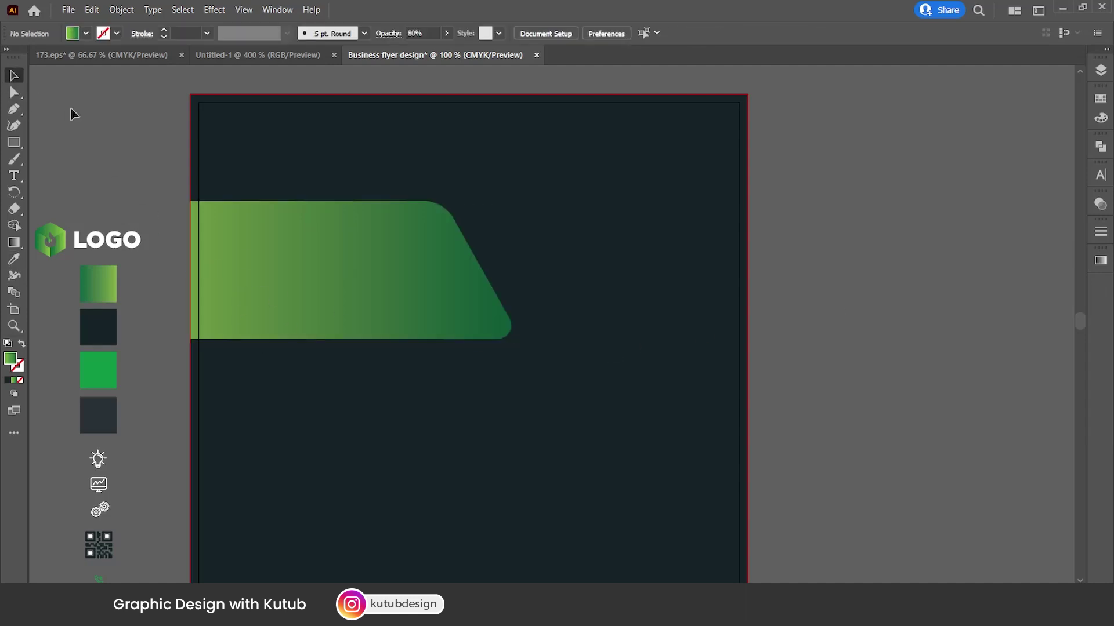
pyautogui.click(261, 241)
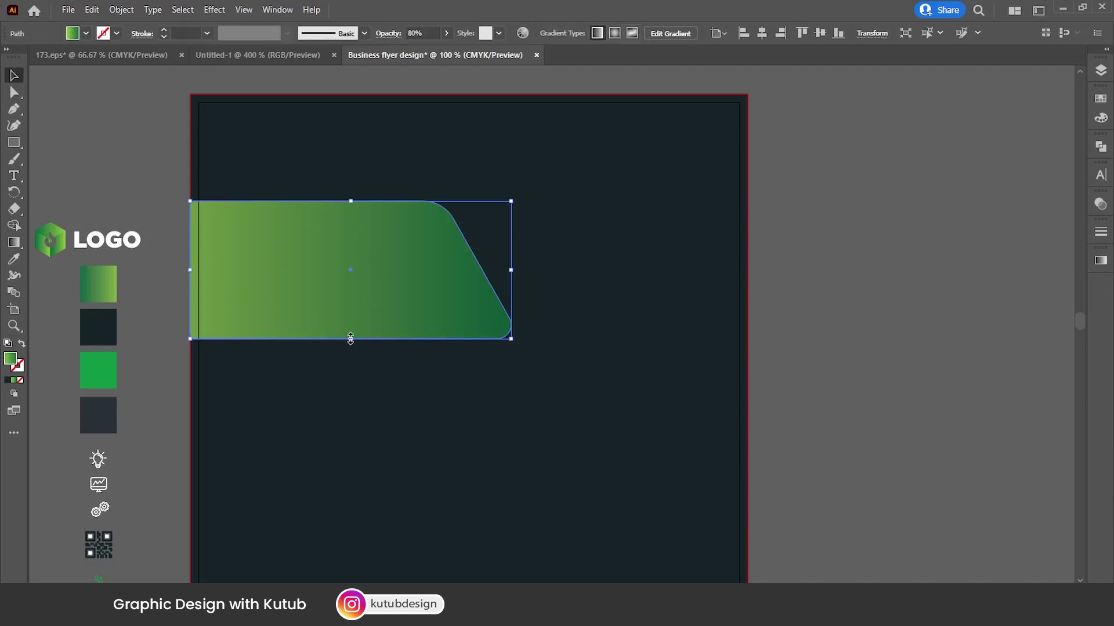
pyautogui.moveTo(351, 339); pyautogui.dragTo(350, 348)
pyautogui.click(840, 400)
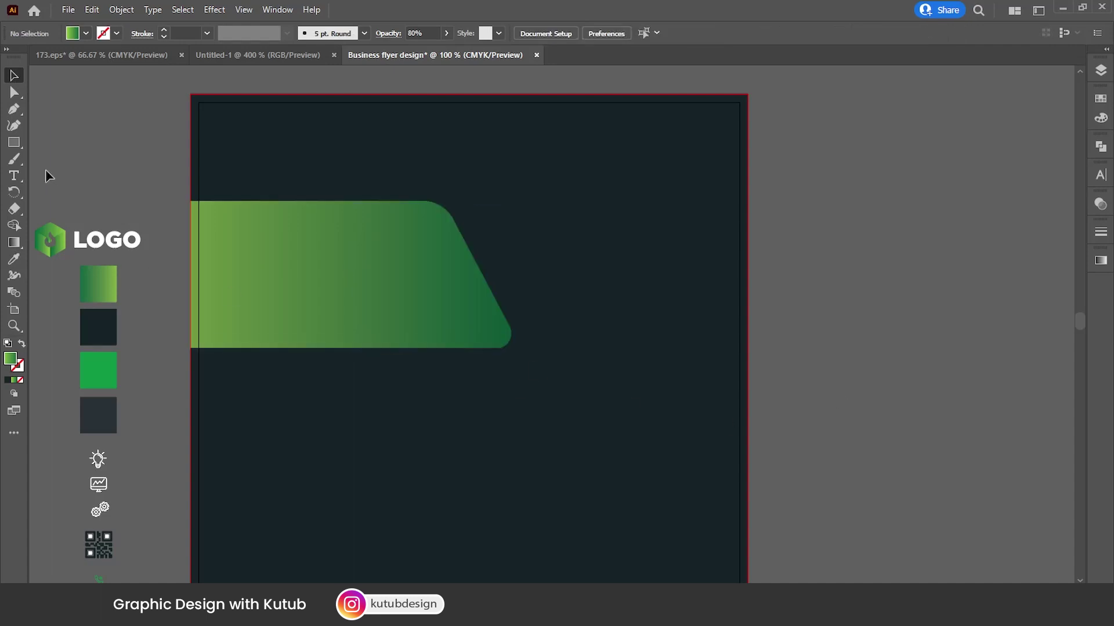
# Draw a thin bar beneath the banner and round its right-side corners
pyautogui.press('m')
pyautogui.moveTo(190, 348)
pyautogui.mouseDown()
pyautogui.moveTo(330, 390)
pyautogui.moveTo(398, 384)
pyautogui.mouseUp()
pyautogui.click(14, 92)
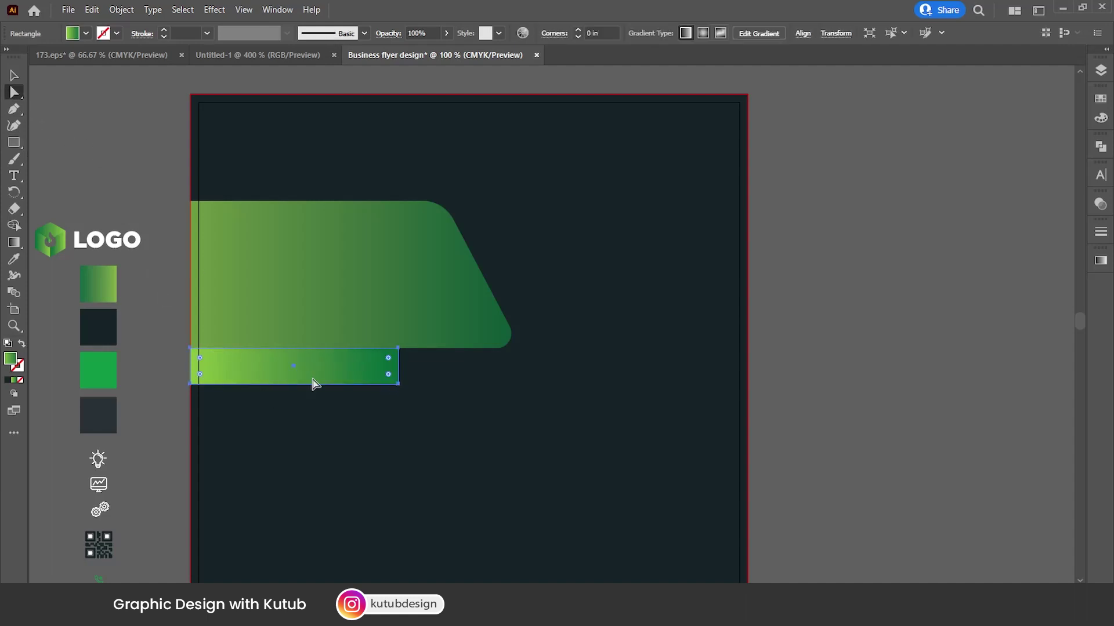
pyautogui.click(399, 384)
pyautogui.moveTo(388, 374); pyautogui.dragTo(326, 373)
pyautogui.click(816, 357)
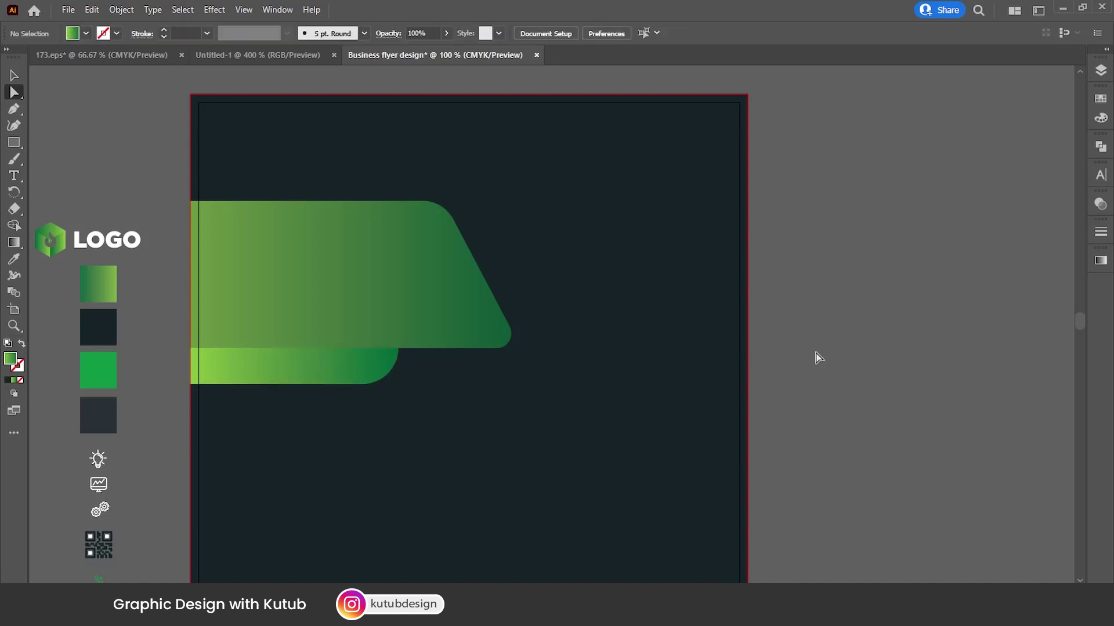
pyautogui.moveTo(445, 419); pyautogui.dragTo(449, 417)
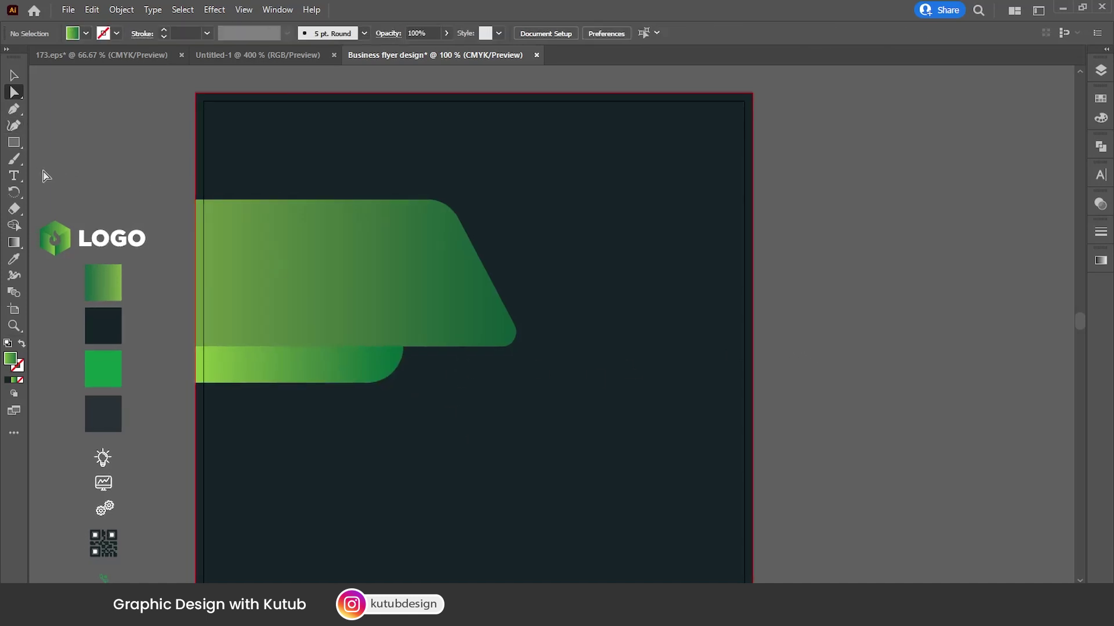
# Bring the LOGO group to the front of the dark background
pyautogui.click(14, 76)
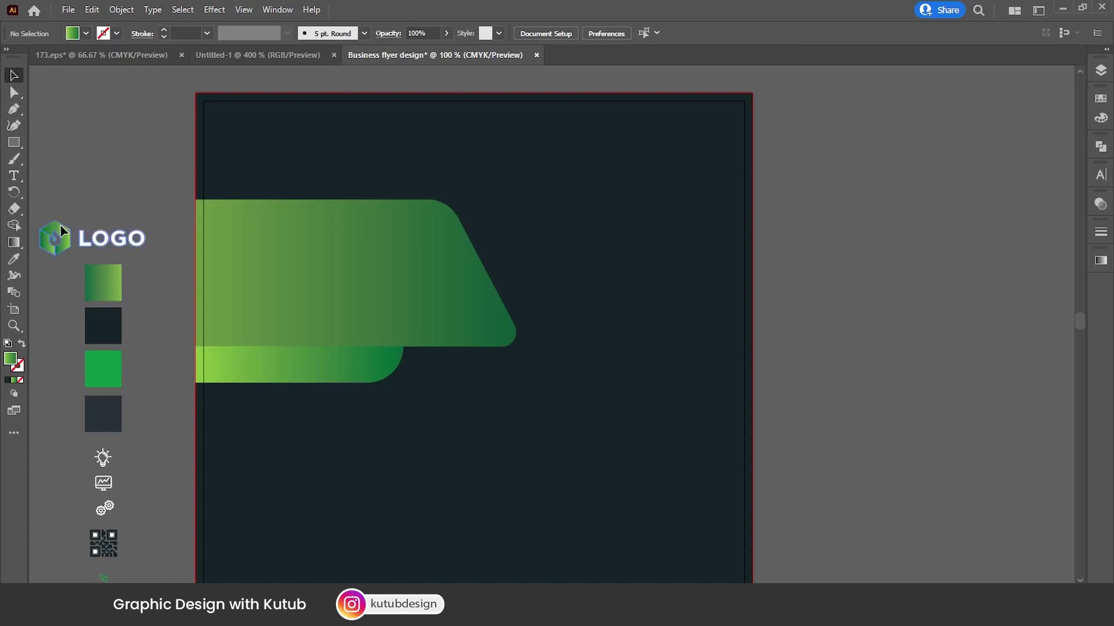
pyautogui.rightClick(260, 149)
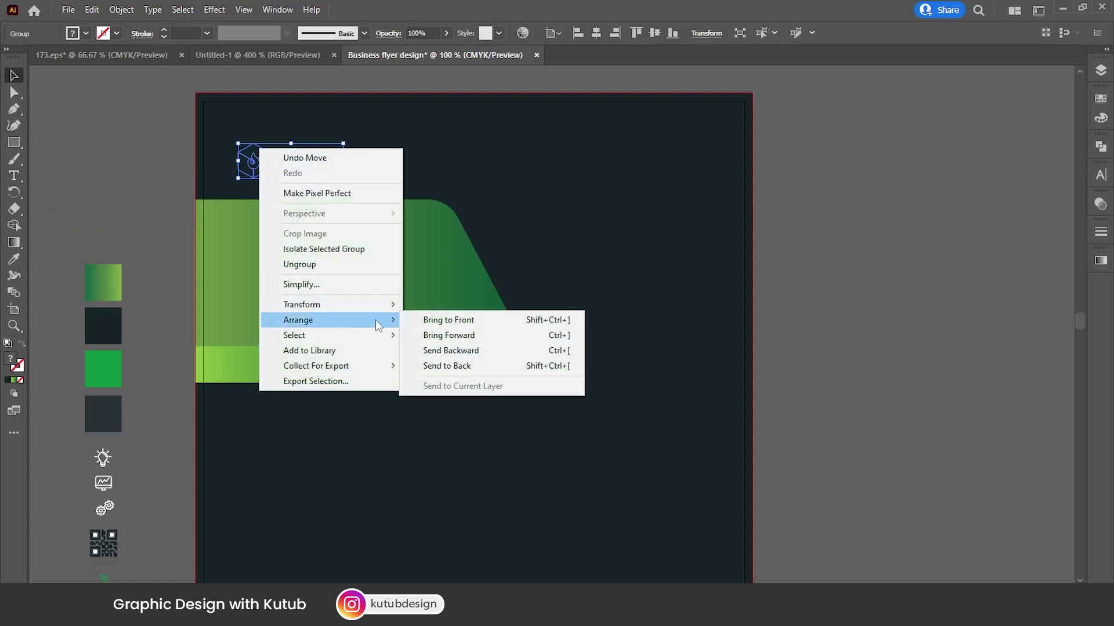
pyautogui.click(492, 320)
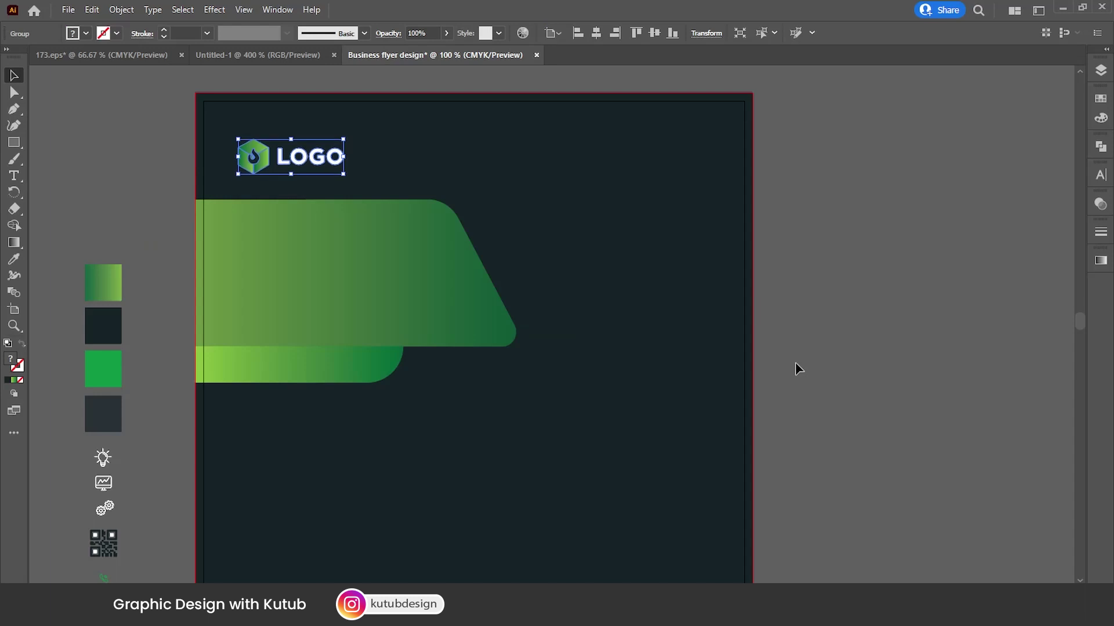
# Show rulers, add a vertical guide, and nudge the LOGO onto it at the top-left
pyautogui.click(244, 10)
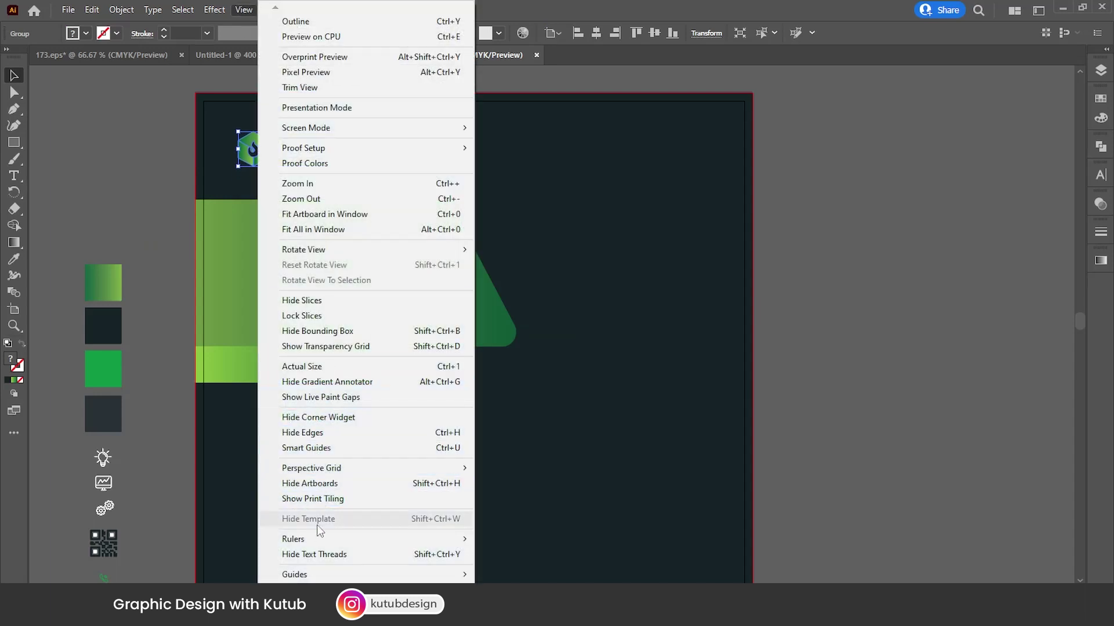
pyautogui.click(522, 537)
pyautogui.moveTo(37, 429); pyautogui.dragTo(236, 406)
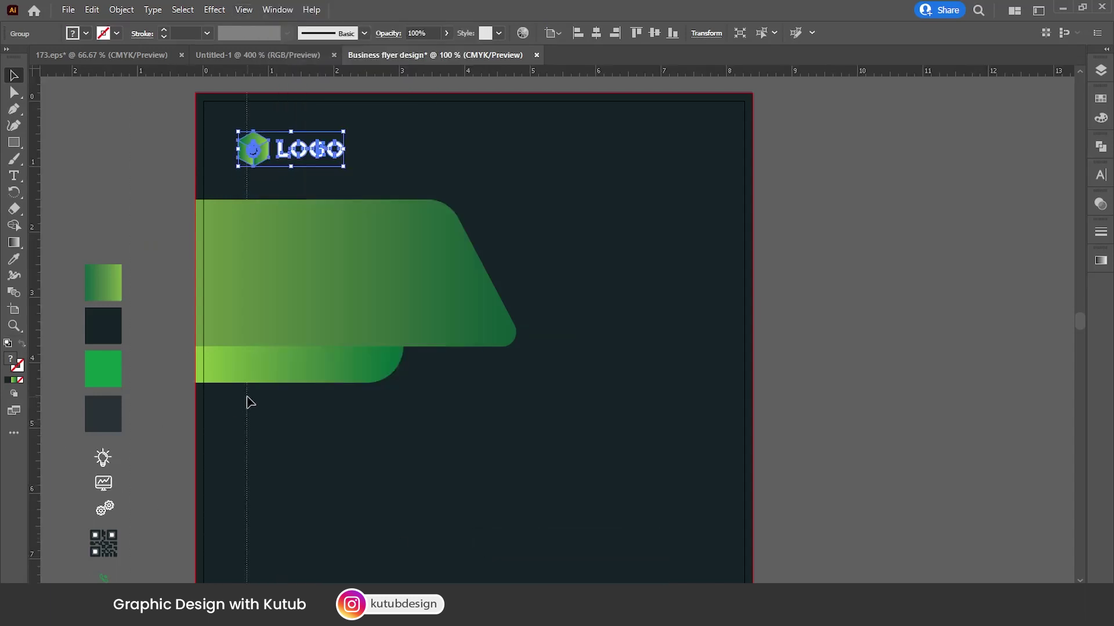
pyautogui.press('Left')
pyautogui.press('Left')
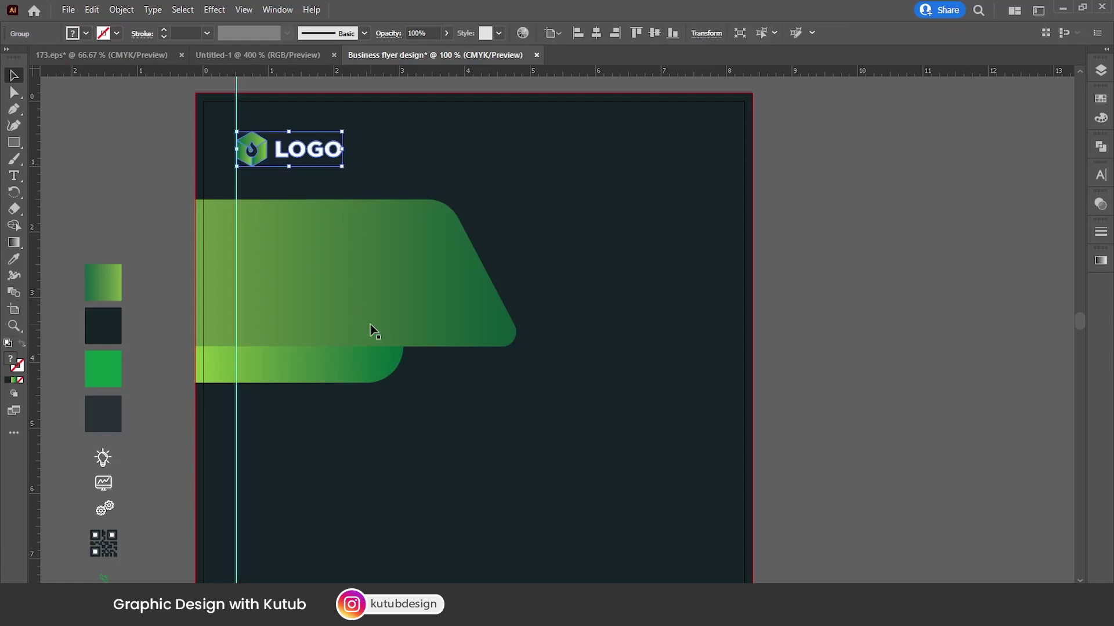
pyautogui.click(812, 337)
pyautogui.click(264, 154)
pyautogui.press('Up')
pyautogui.press('Up')
pyautogui.click(840, 312)
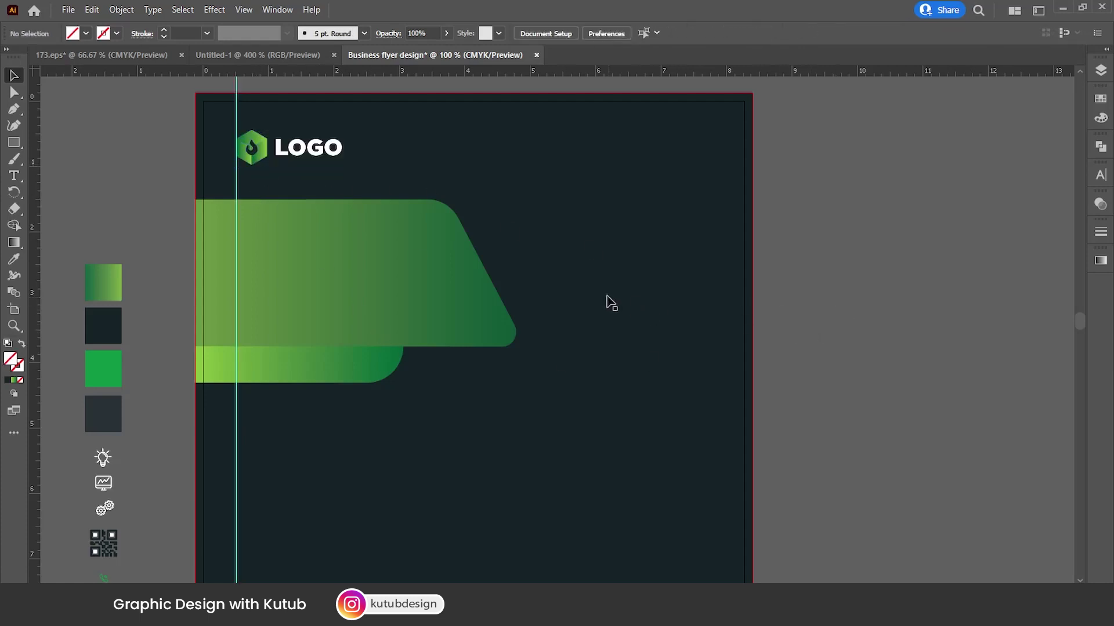
pyautogui.hscroll(1, 580, 302)
# Trace a closed four-sided shape over the page's top-right with a diagonal left edge
pyautogui.click(14, 109)
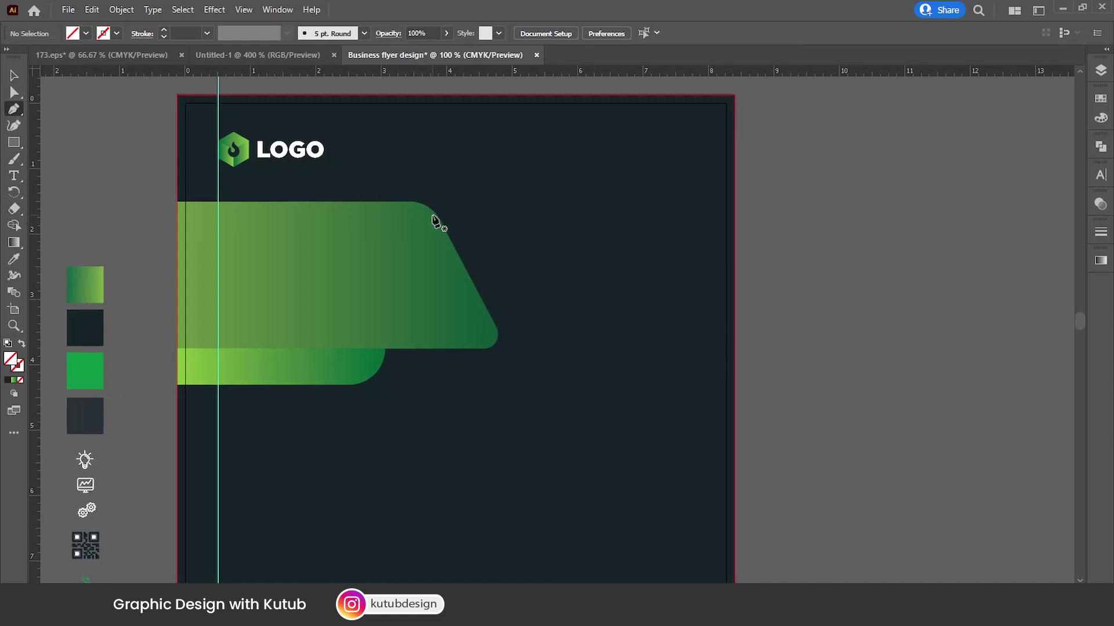
pyautogui.click(389, 95)
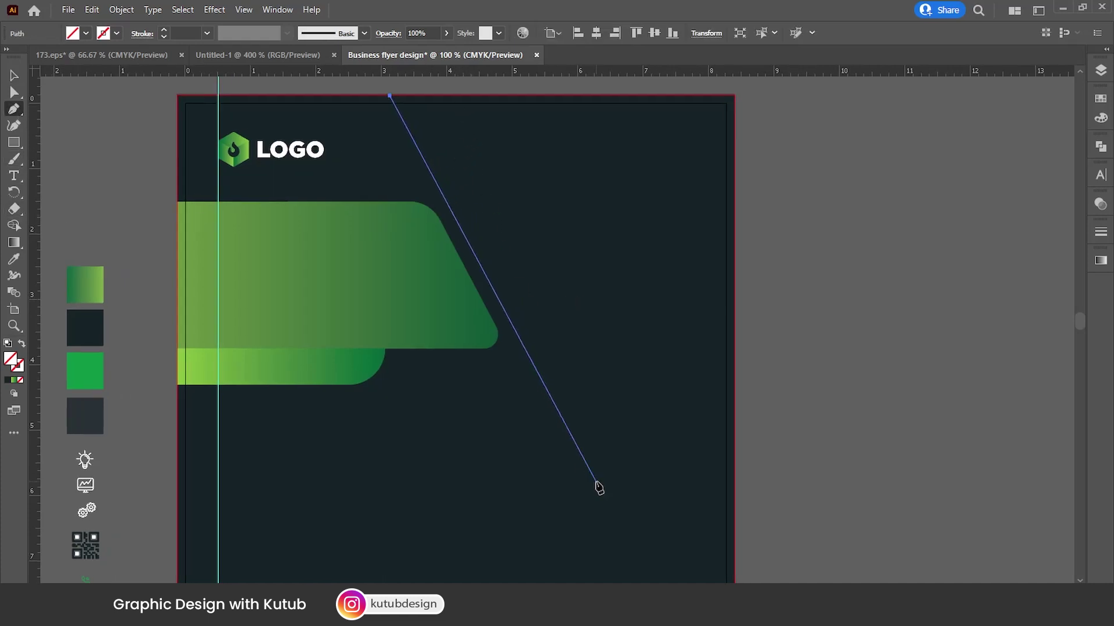
pyautogui.click(571, 423)
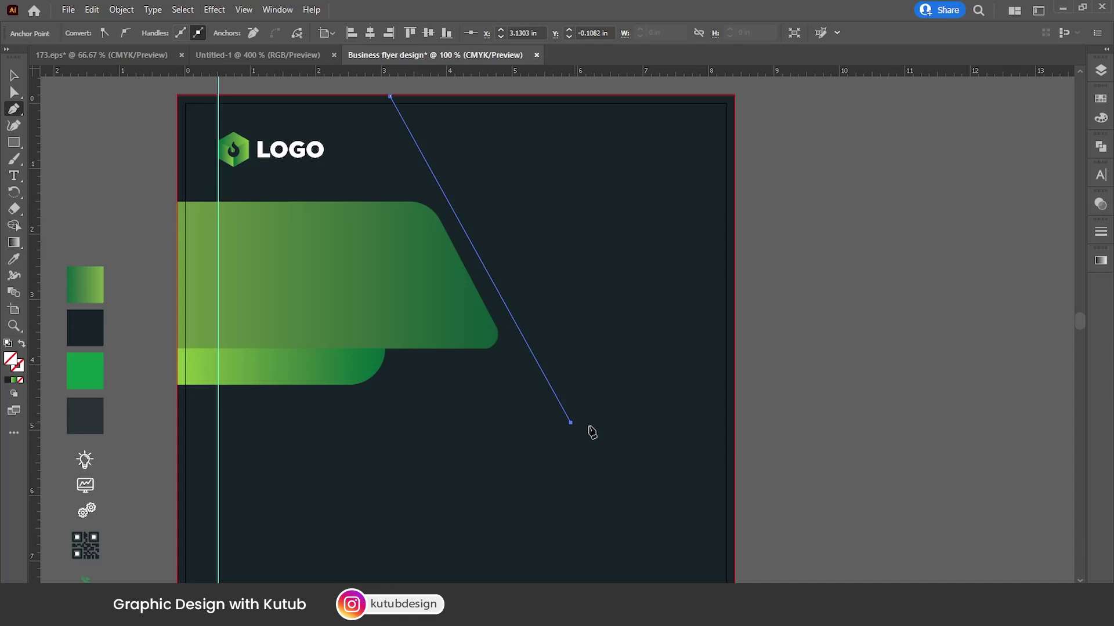
pyautogui.click(734, 423)
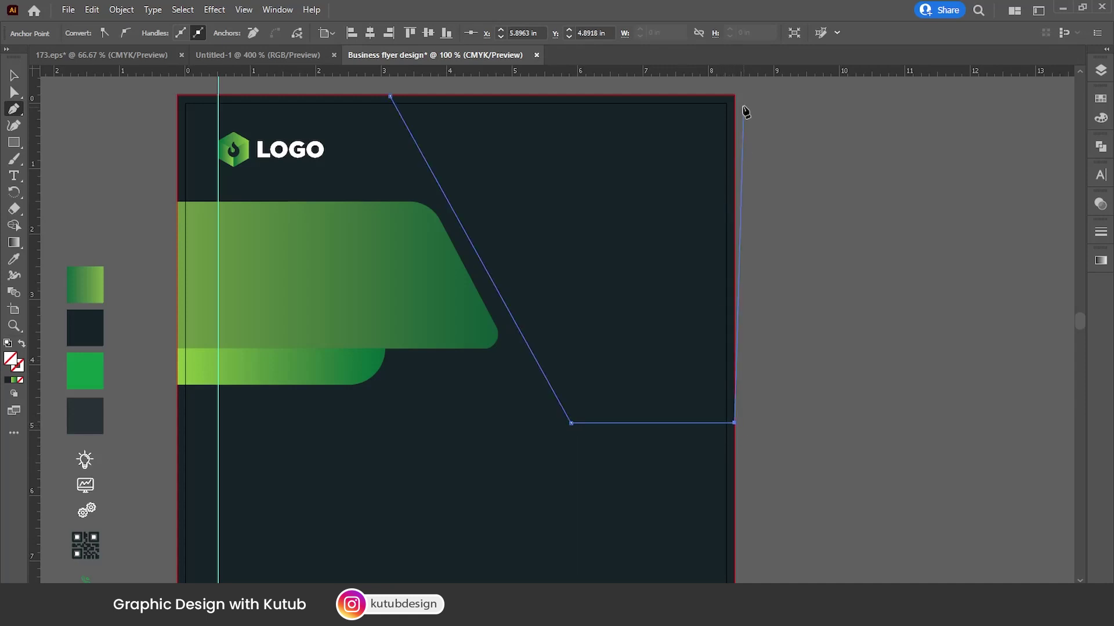
pyautogui.click(734, 94)
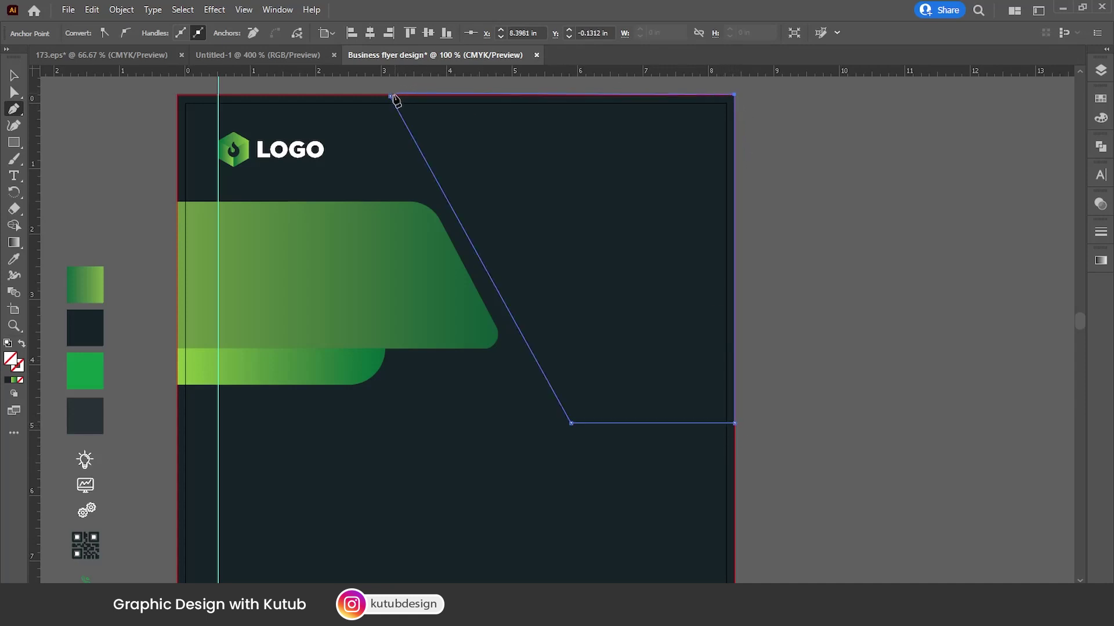
pyautogui.click(389, 95)
# Nudge the diagonal edge's anchors left so it parallels the green banner's slant
pyautogui.click(14, 92)
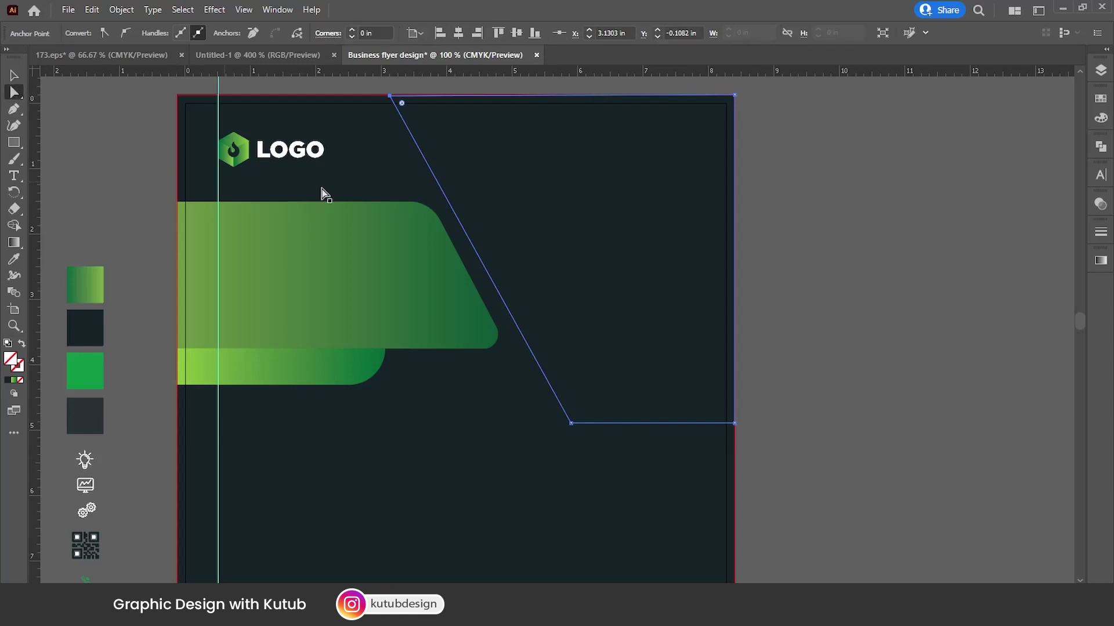
pyautogui.scroll(5, 497, 328)
pyautogui.scroll(2, 746, 352)
pyautogui.scroll(1, 775, 330)
pyautogui.scroll(2, 552, 326)
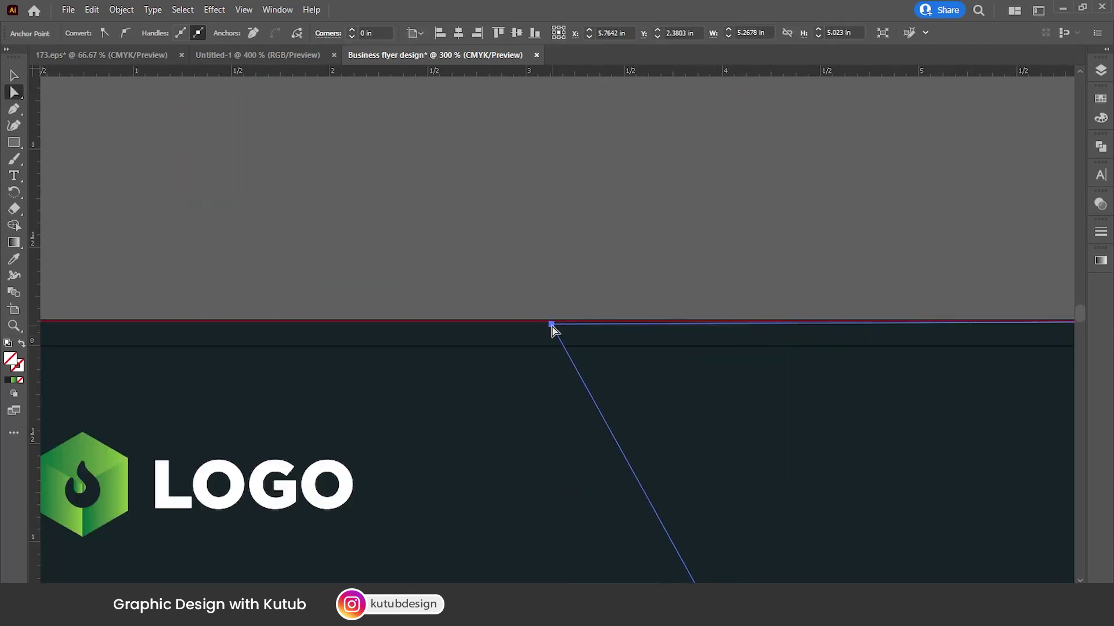
pyautogui.moveTo(678, 367); pyautogui.dragTo(283, 350)
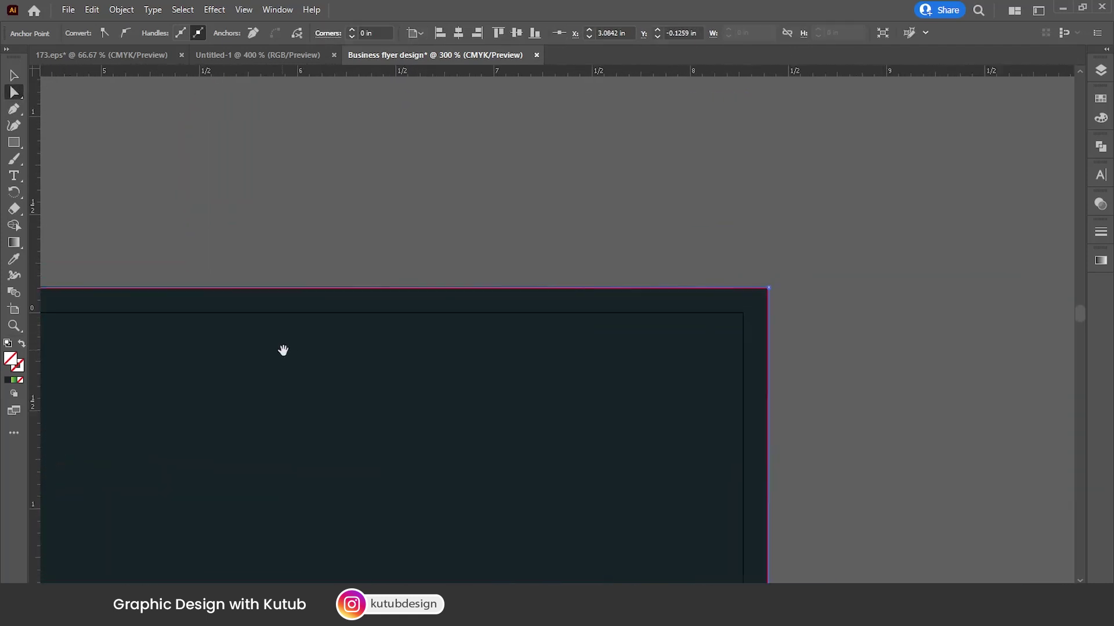
pyautogui.scroll(-2, 637, 364)
pyautogui.scroll(-2, 636, 365)
pyautogui.scroll(-2, 656, 393)
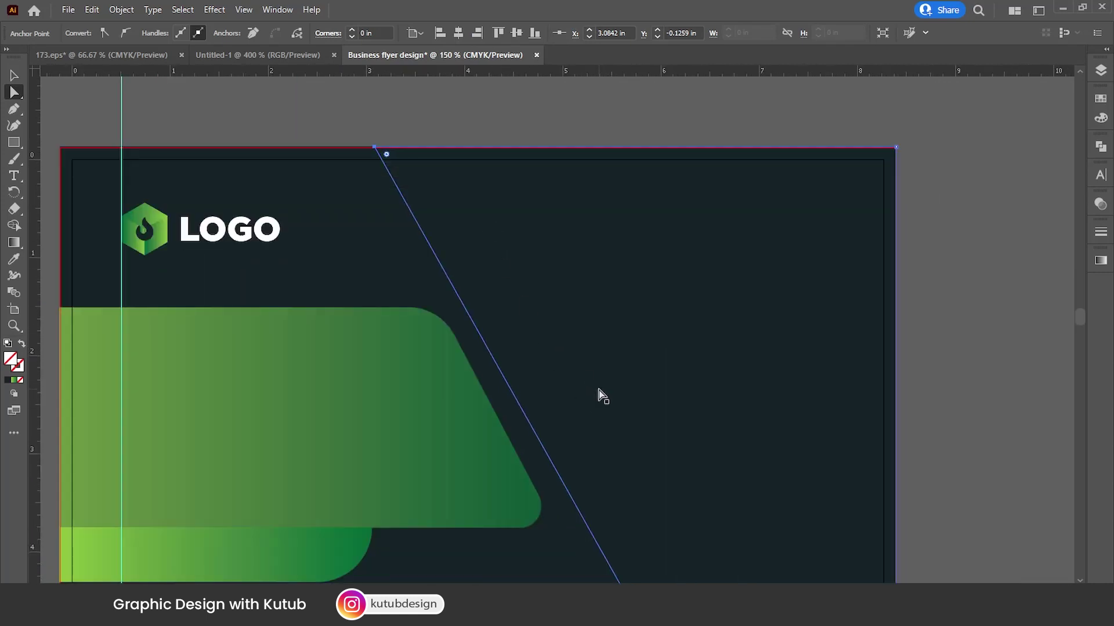
pyautogui.scroll(-2, 600, 393)
pyautogui.moveTo(628, 439); pyautogui.dragTo(462, 237)
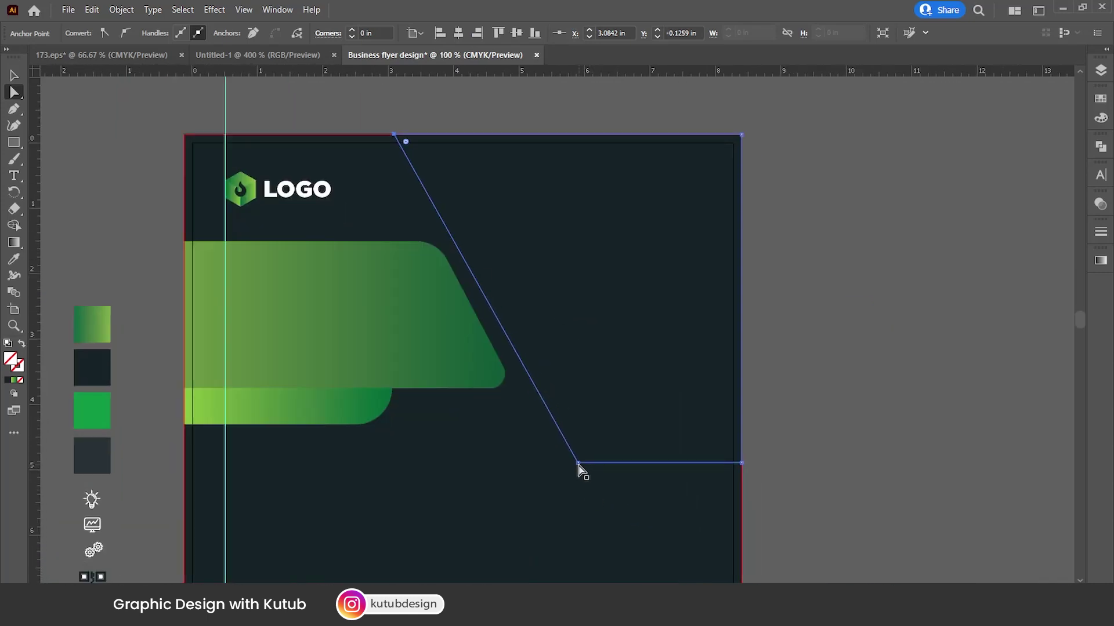
pyautogui.click(746, 459)
pyautogui.click(578, 463)
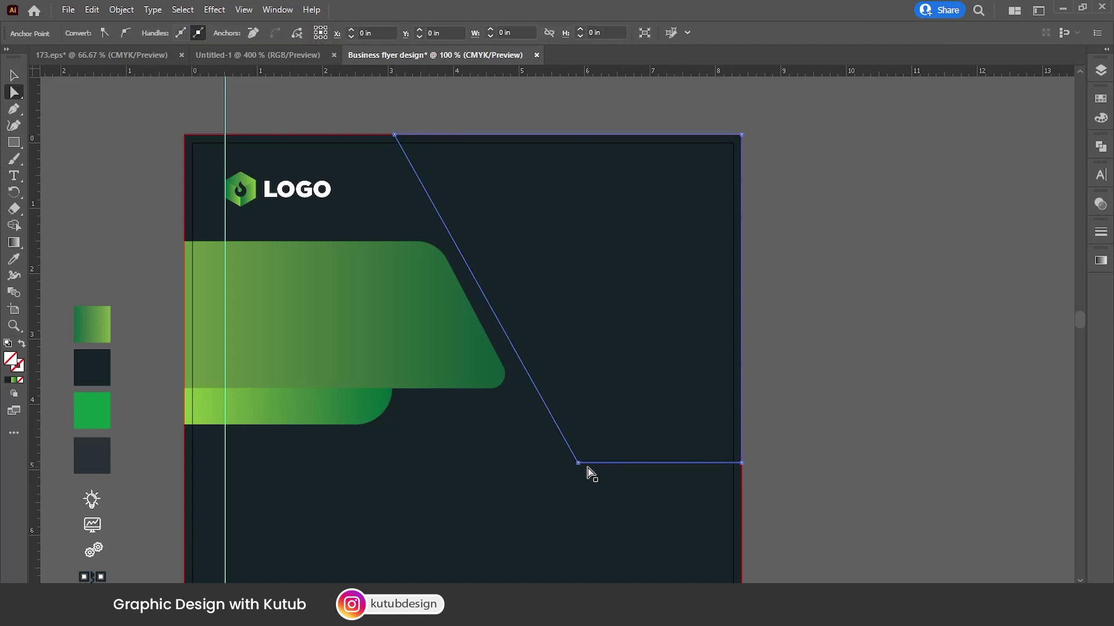
pyautogui.keyDown('shift'); pyautogui.click(393, 134); pyautogui.keyUp('shift')
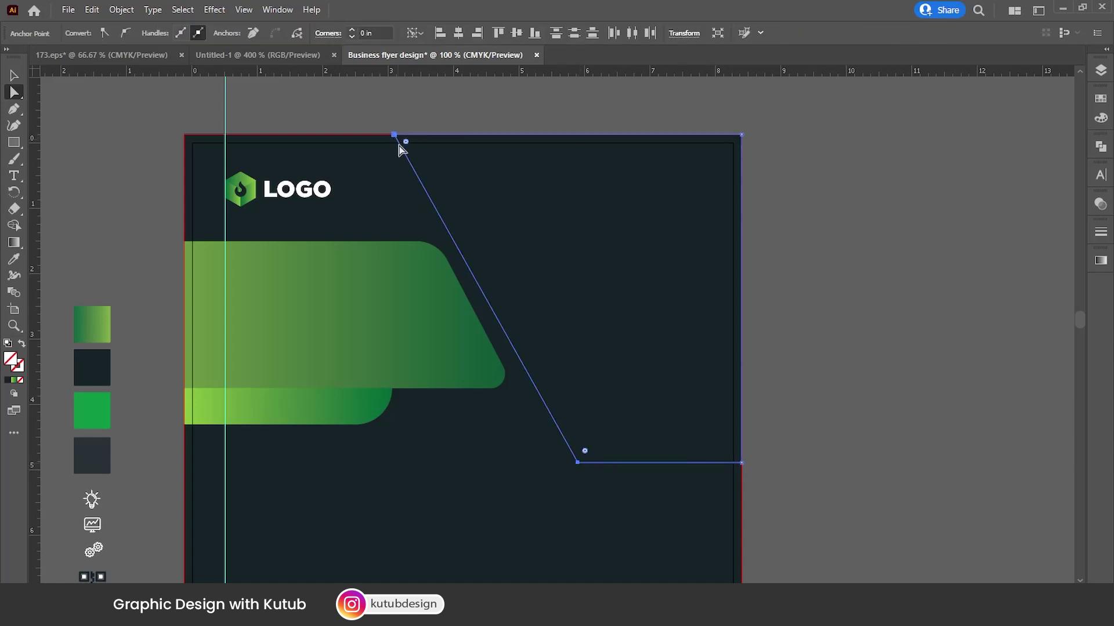
pyautogui.press('Left')
pyautogui.press('Left')
pyautogui.press('Left')
pyautogui.press('Left')
pyautogui.press('Left')
pyautogui.press('Left')
pyautogui.press('Left')
pyautogui.press('Left')
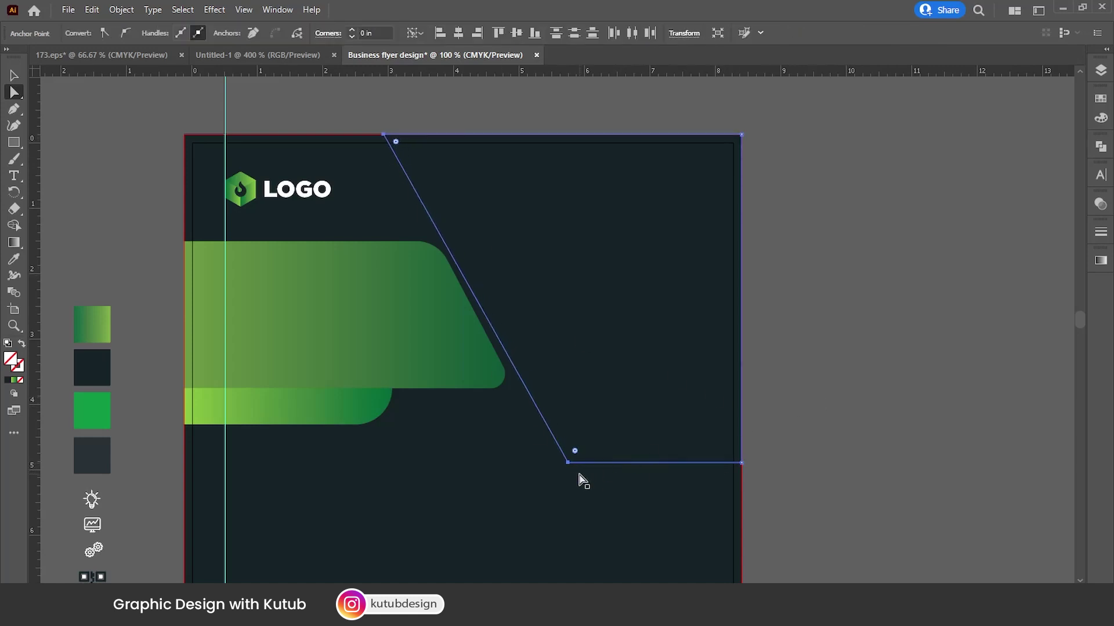
pyautogui.click(568, 463)
pyautogui.press('Left')
pyautogui.press('Left')
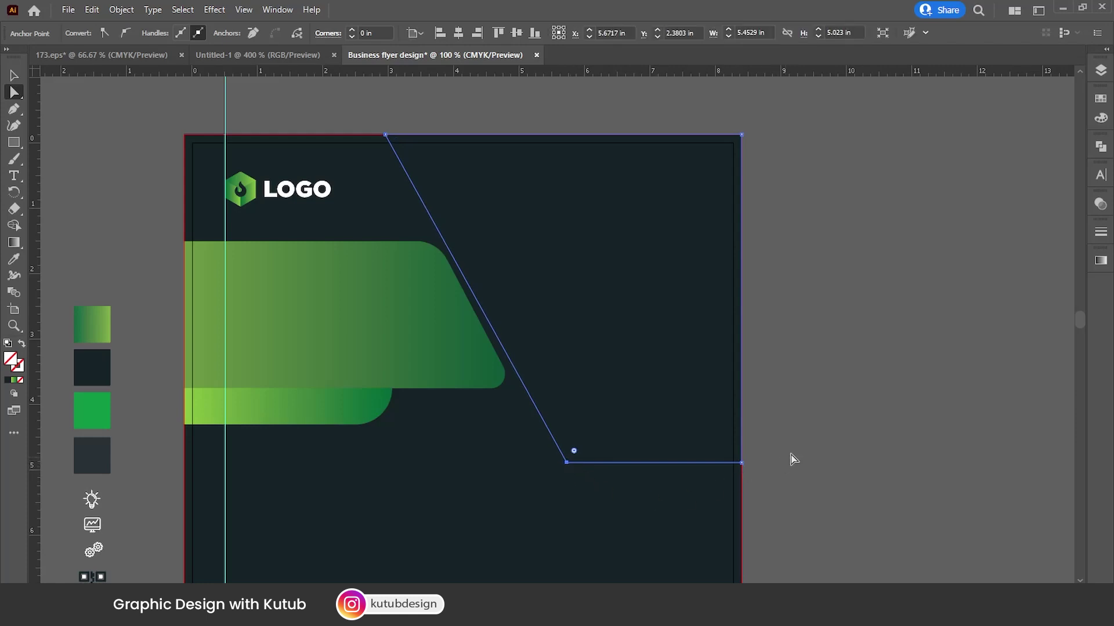
pyautogui.press('Left')
pyautogui.press('Left')
pyautogui.press('Left')
pyautogui.press('Left')
pyautogui.press('Left')
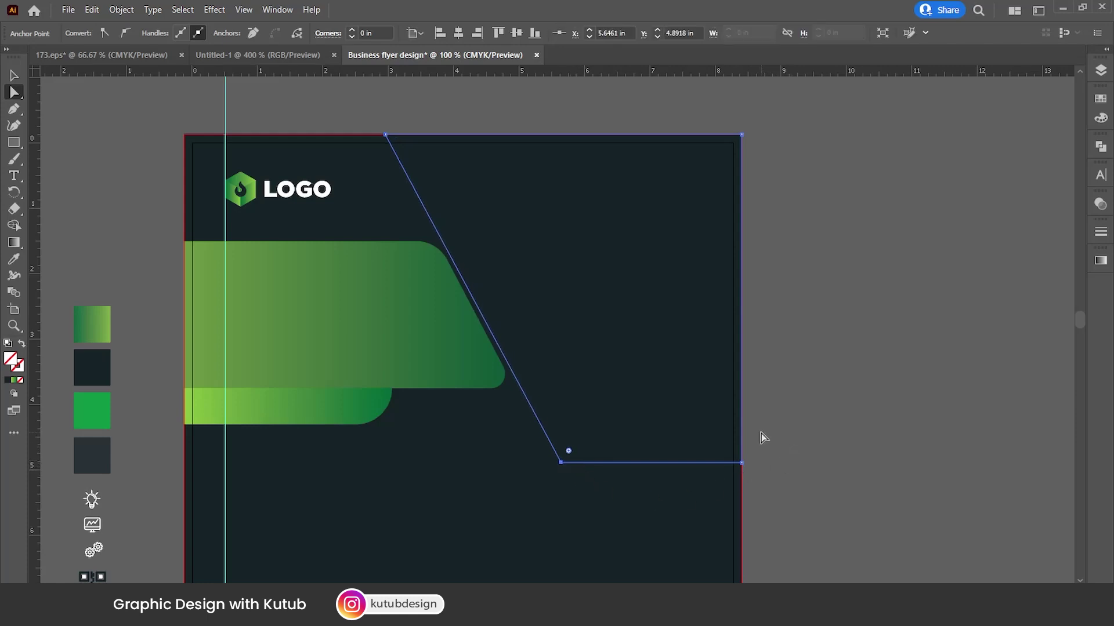
pyautogui.press('Left')
pyautogui.scroll(-1, 611, 372)
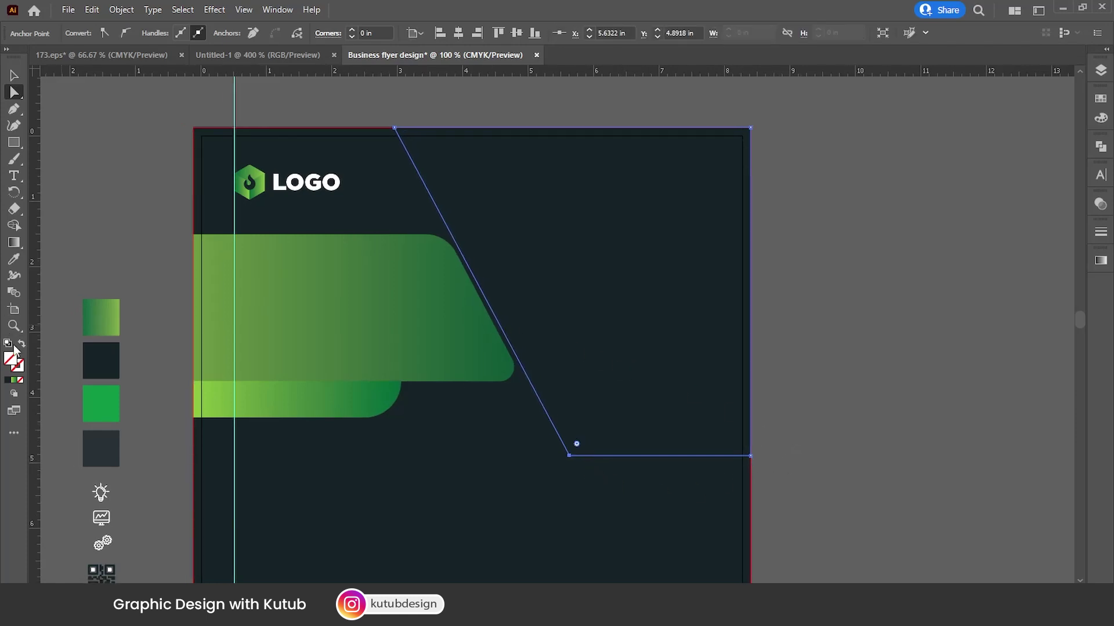
# Fill the upper-right shape with the lighter slate grey swatch colour
pyautogui.click(14, 262)
pyautogui.click(100, 439)
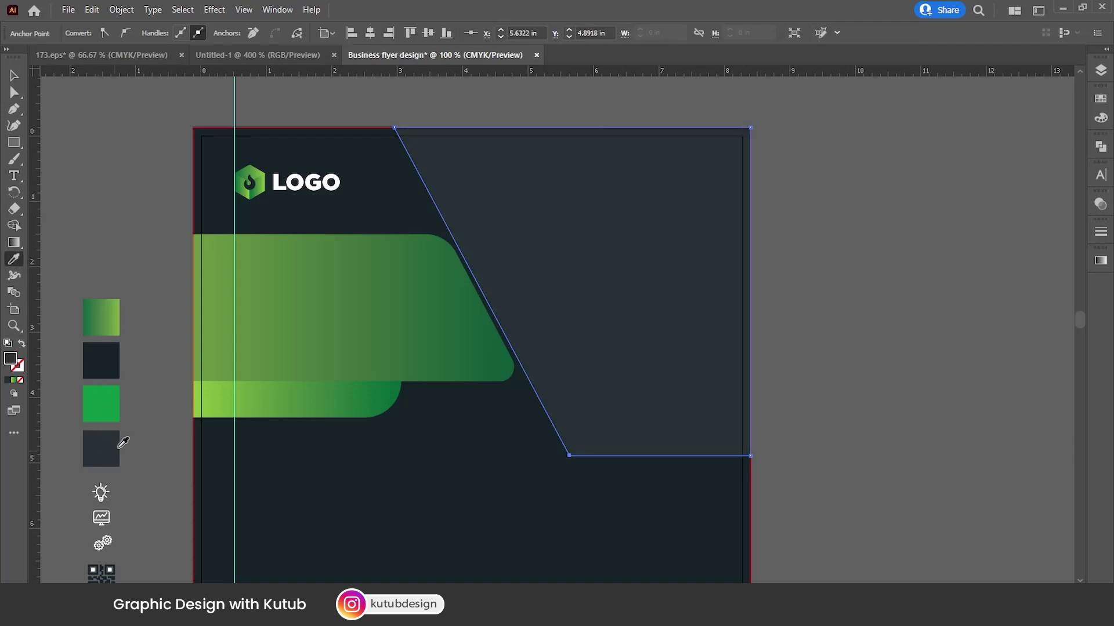
pyautogui.click(13, 76)
pyautogui.click(95, 156)
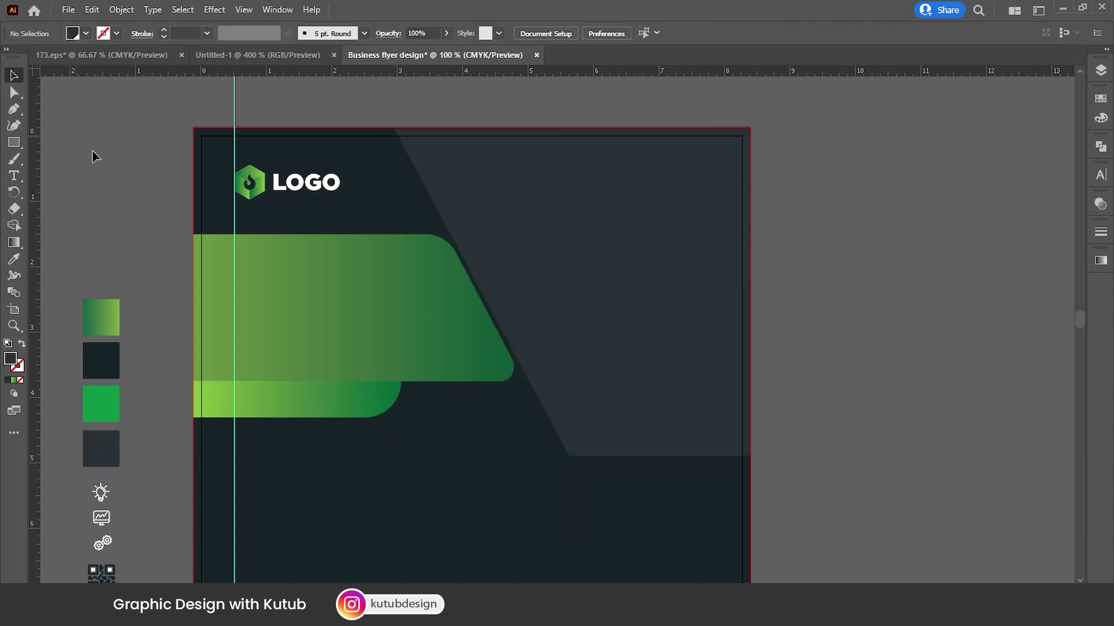
pyautogui.moveTo(582, 329); pyautogui.dragTo(576, 311)
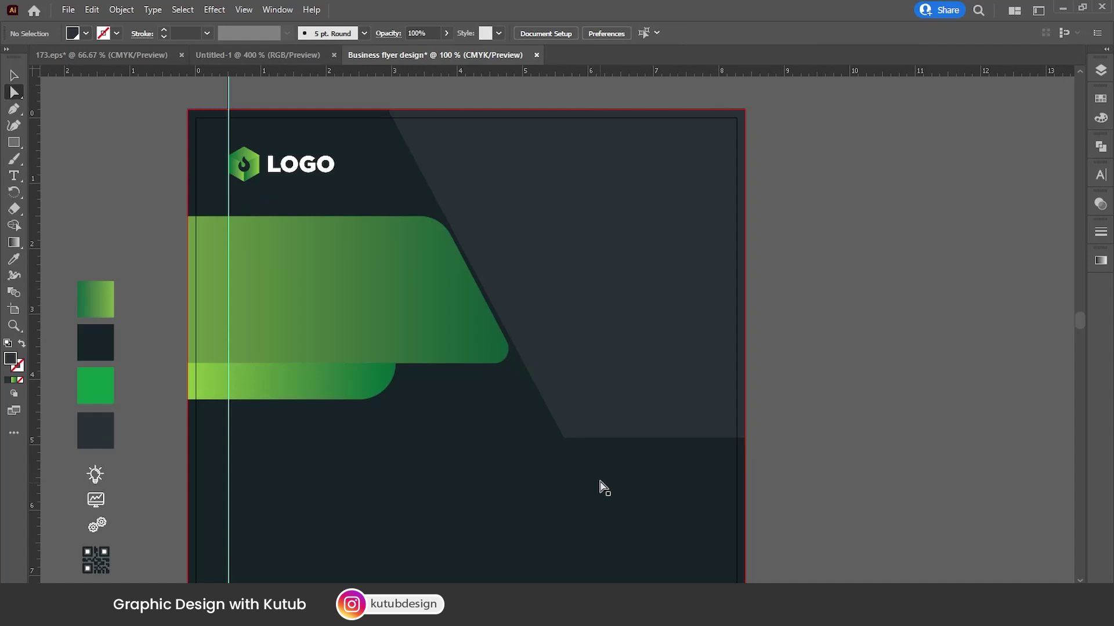
# Round the grey panel's inner bottom diagonal corner into a smooth curve
pyautogui.click(561, 437)
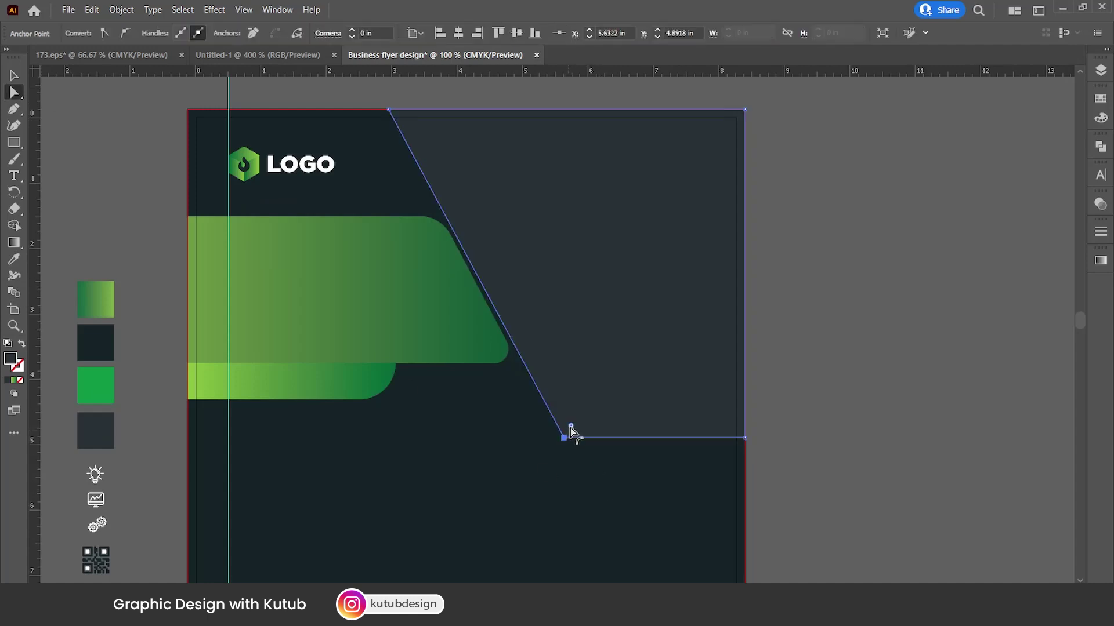
pyautogui.moveTo(571, 429); pyautogui.dragTo(602, 333)
pyautogui.click(811, 363)
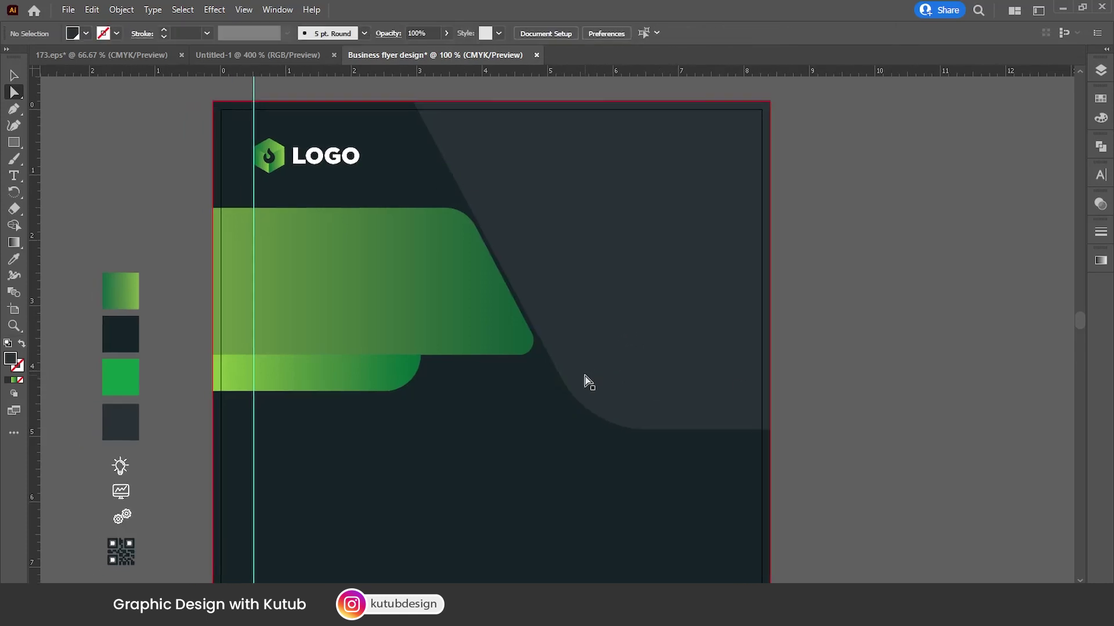
pyautogui.hotkey('ctrl', '-')
pyautogui.hotkey('ctrl', '-')
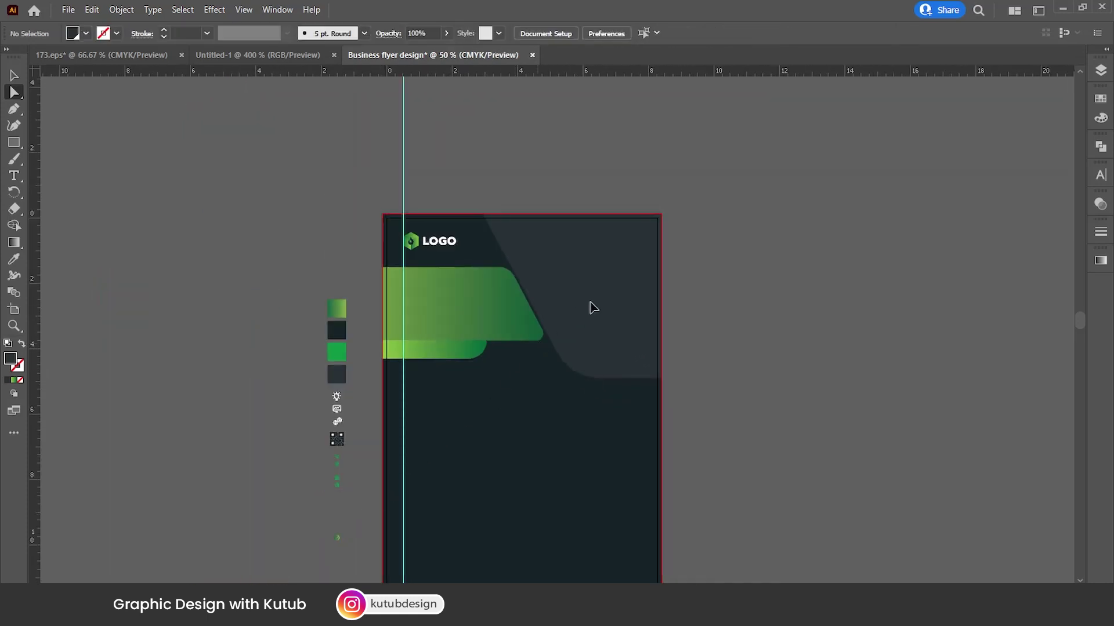
# Enlarge the team photo to cover the flyer's top-right area
pyautogui.click(612, 296)
pyautogui.moveTo(716, 323); pyautogui.dragTo(614, 333)
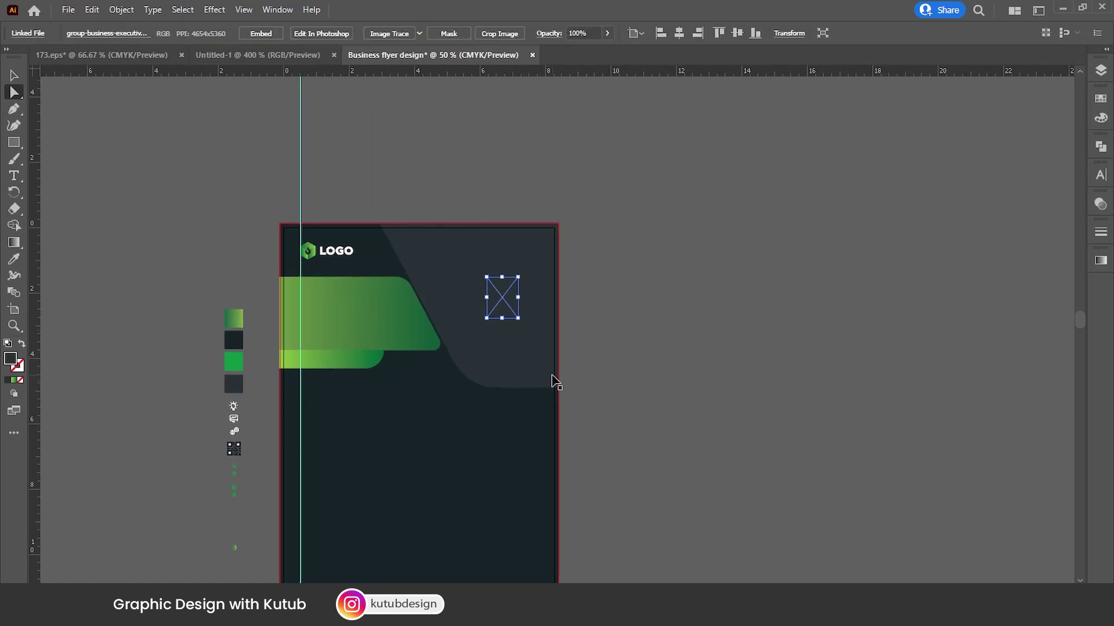
pyautogui.hotkey('ctrl', '+')
pyautogui.hotkey('ctrl', '+')
pyautogui.moveTo(592, 403); pyautogui.dragTo(621, 382)
pyautogui.press('v')
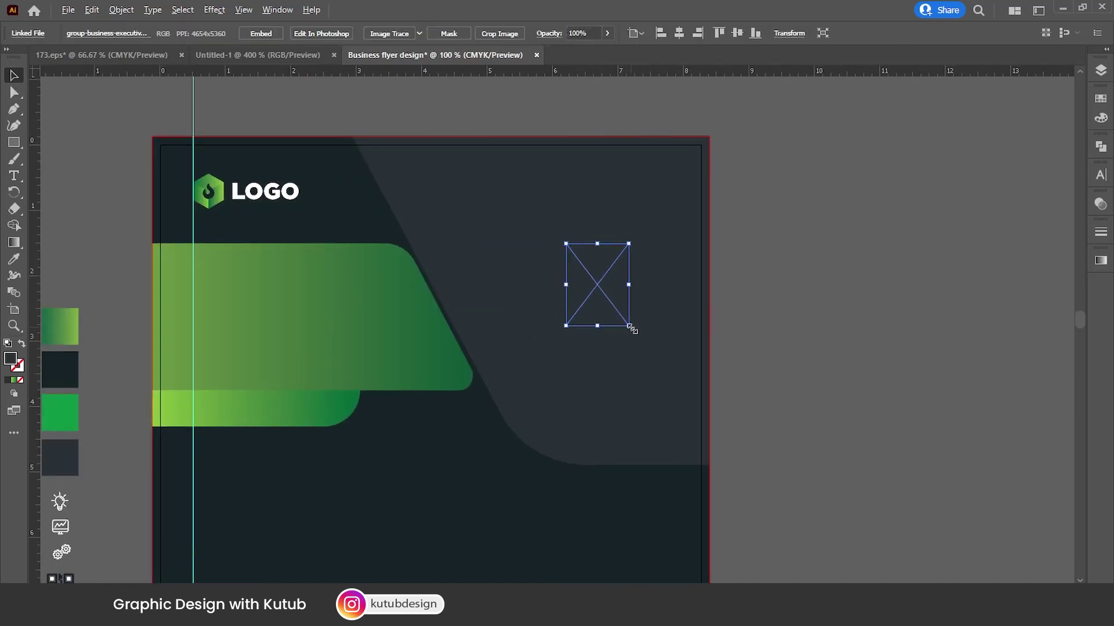
pyautogui.moveTo(628, 325); pyautogui.dragTo(849, 532)
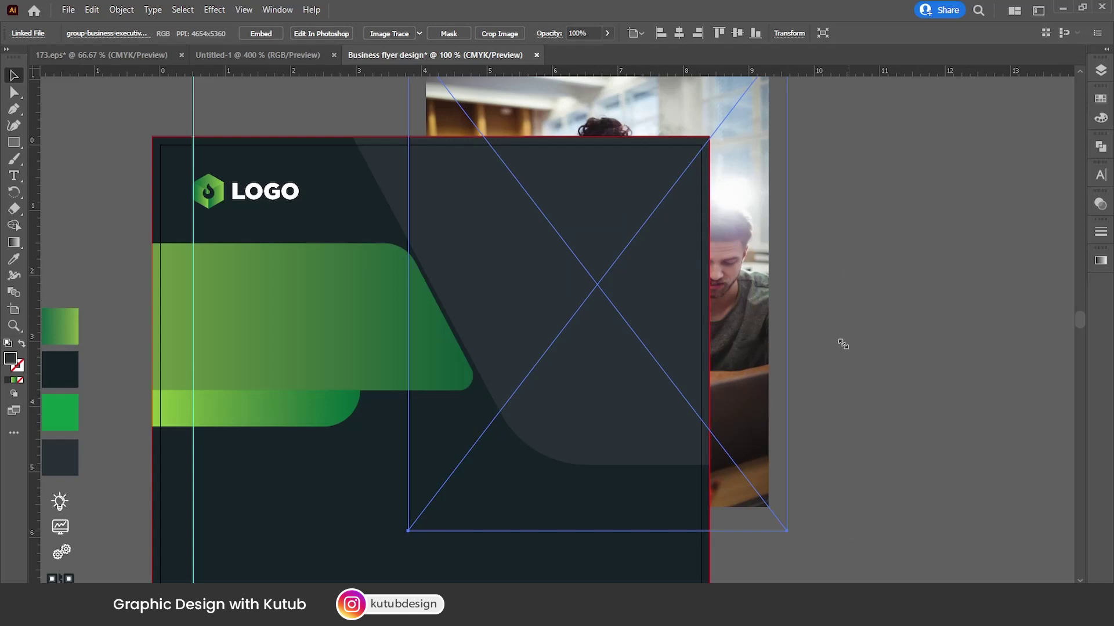
# Clip the photo inside the curved grey panel with a clipping mask
pyautogui.keyDown('shift'); pyautogui.click(530, 169); pyautogui.keyUp('shift')
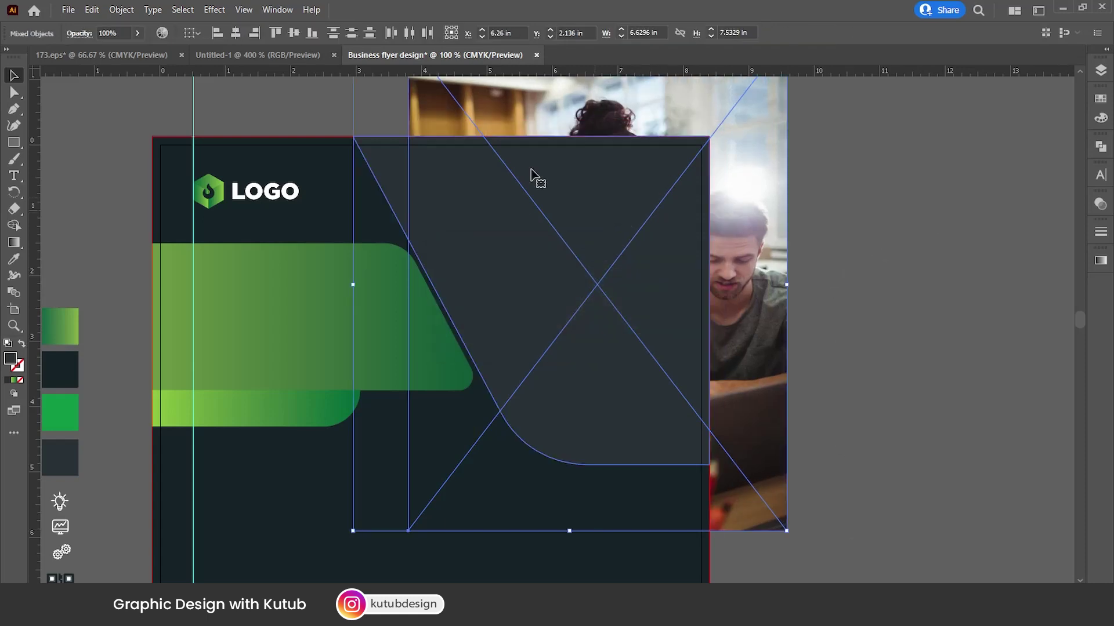
pyautogui.click(121, 10)
pyautogui.moveTo(155, 499)
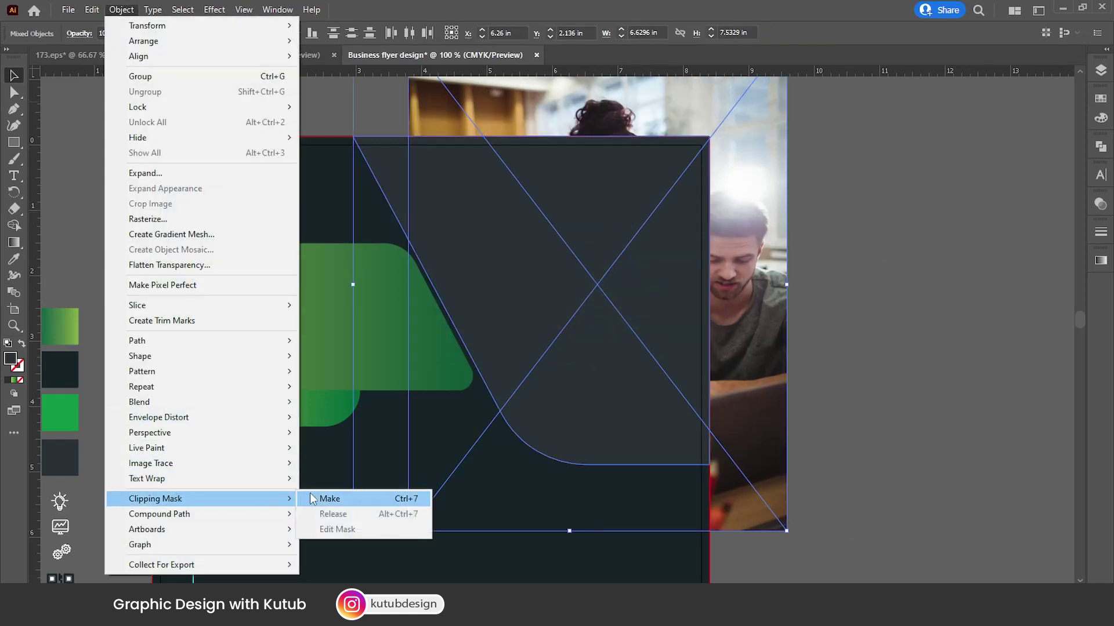
pyautogui.click(313, 499)
# Target the photo inside the clip group via Layers and reposition it within the mask
pyautogui.press('F7')
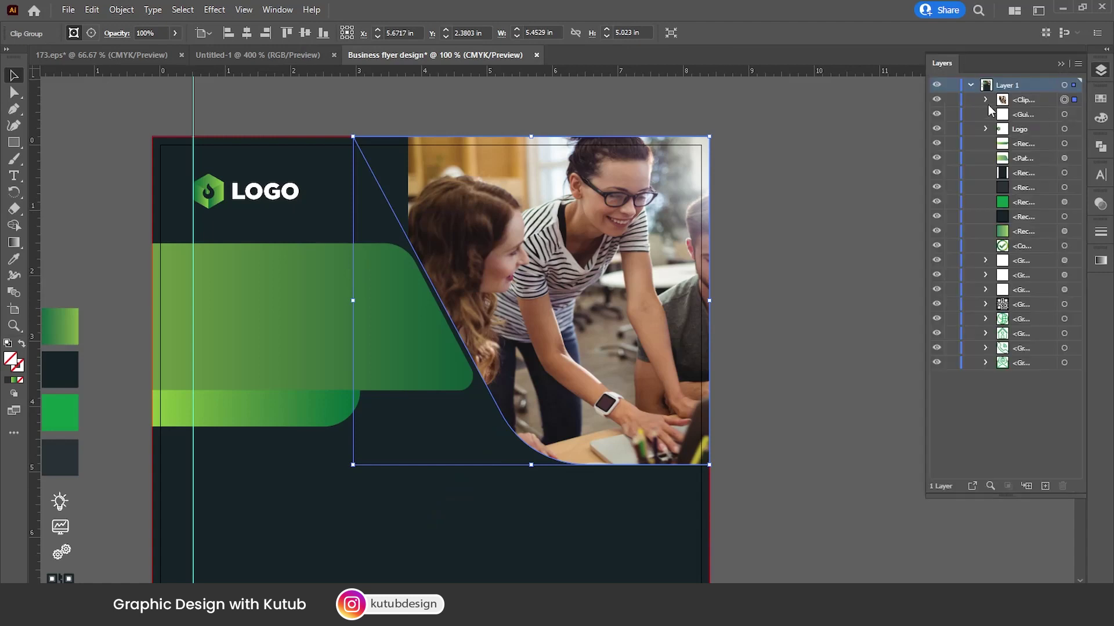
pyautogui.click(985, 99)
pyautogui.click(1064, 129)
pyautogui.moveTo(752, 91); pyautogui.dragTo(690, 117)
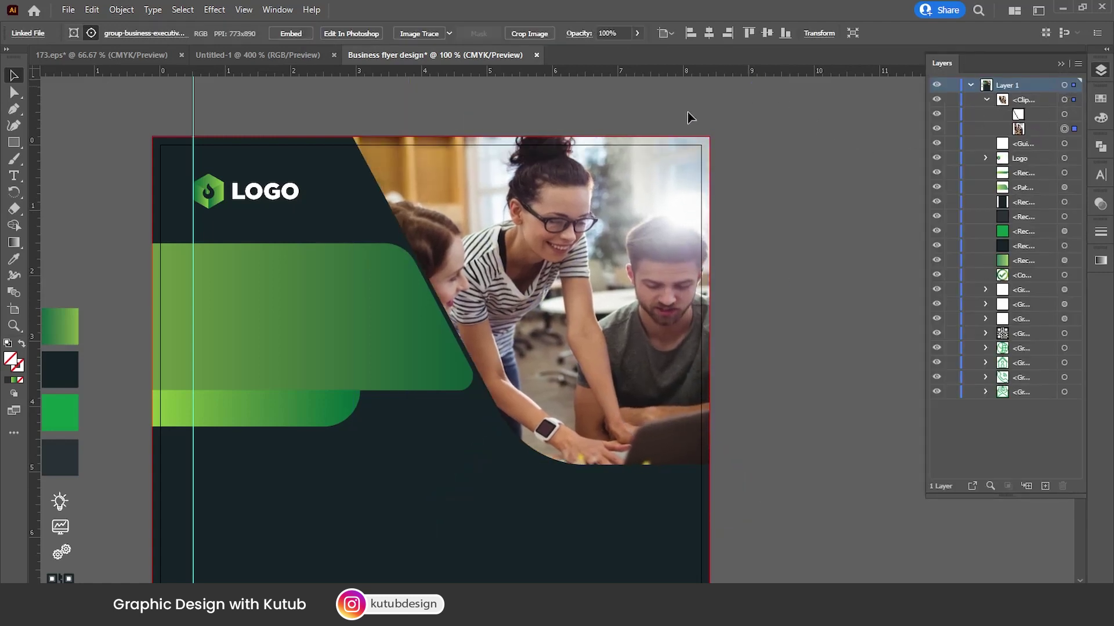
pyautogui.moveTo(776, 164); pyautogui.dragTo(758, 247)
pyautogui.scroll(-2, 323, 529)
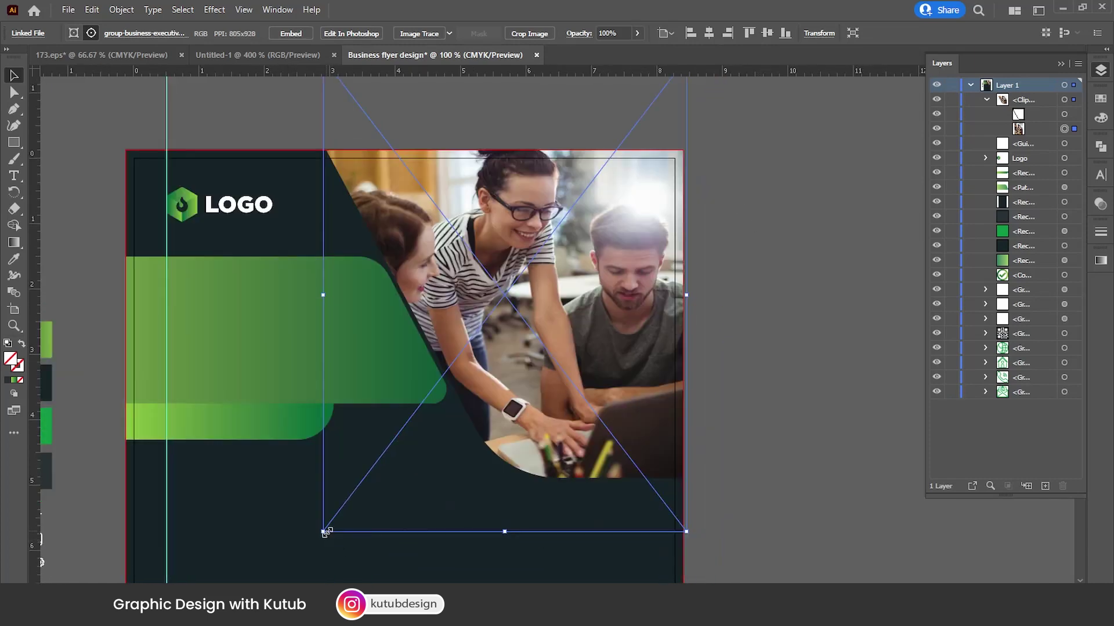
pyautogui.moveTo(323, 529); pyautogui.dragTo(318, 535)
pyautogui.click(757, 428)
pyautogui.moveTo(703, 294); pyautogui.dragTo(684, 331)
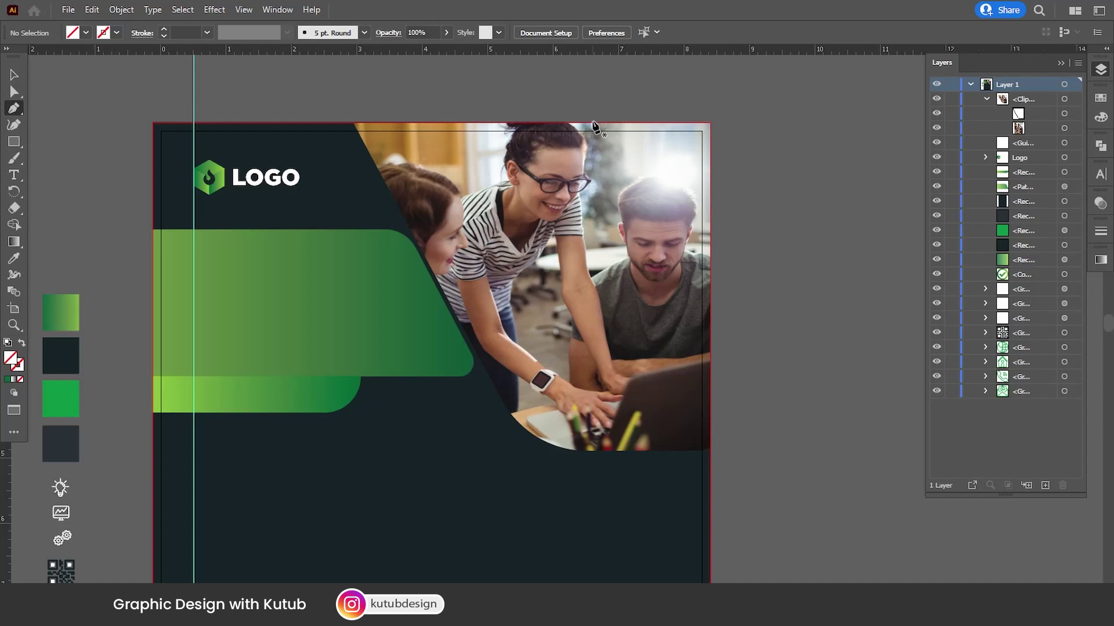
# Draw a triangle over the photo's top-right corner
pyautogui.click(594, 123)
pyautogui.click(709, 274)
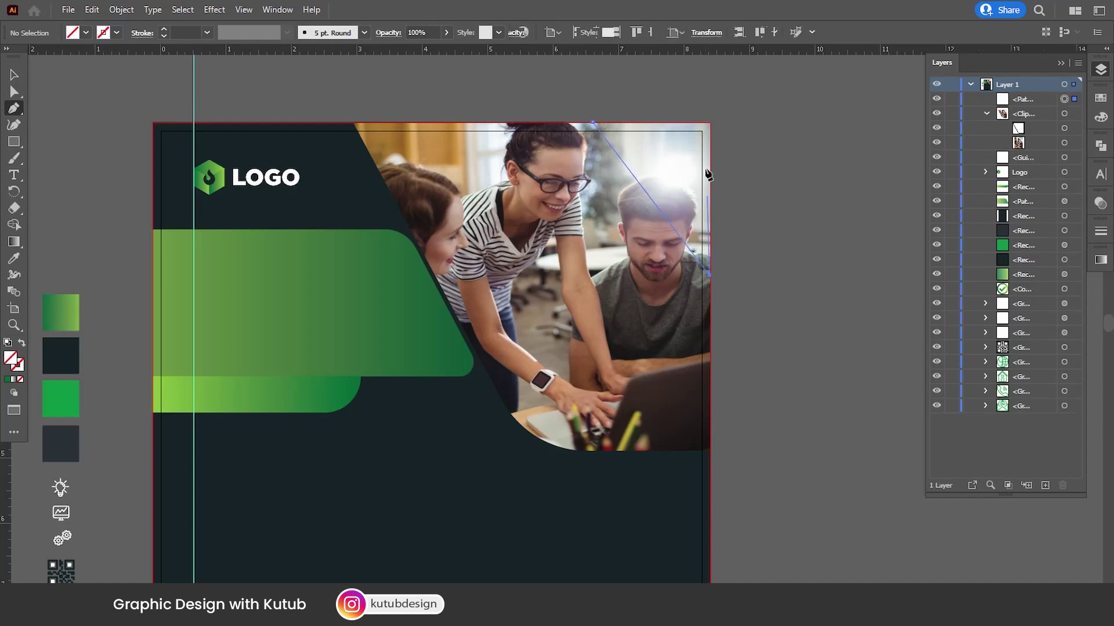
pyautogui.click(709, 123)
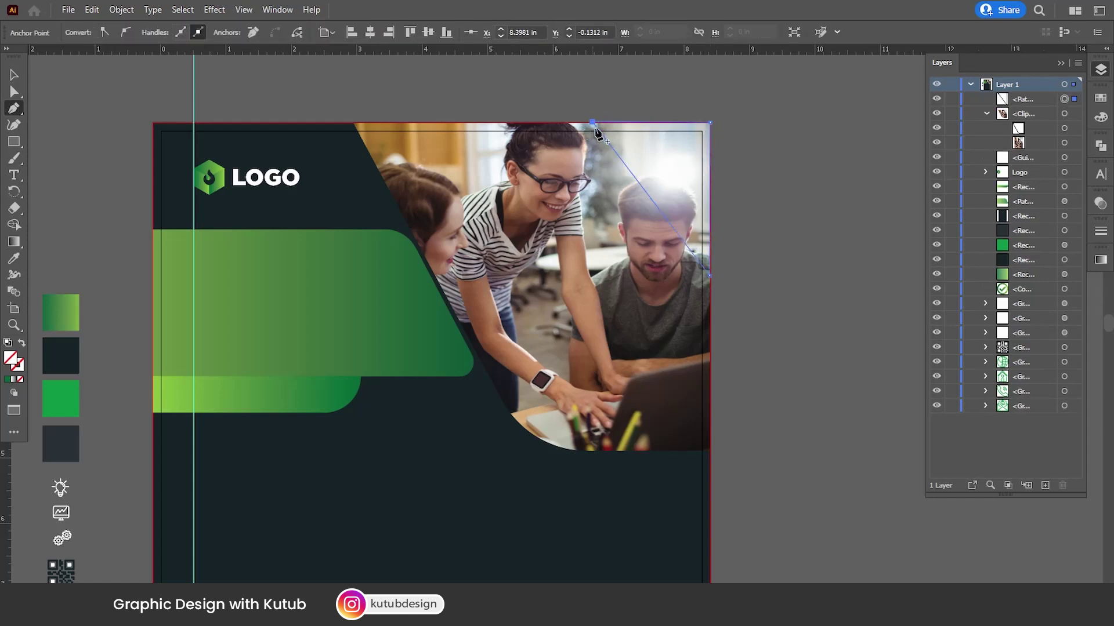
pyautogui.click(592, 123)
# Fill the triangle with the banner's green gradient, reversed and angled diagonally
pyautogui.click(14, 259)
pyautogui.click(60, 312)
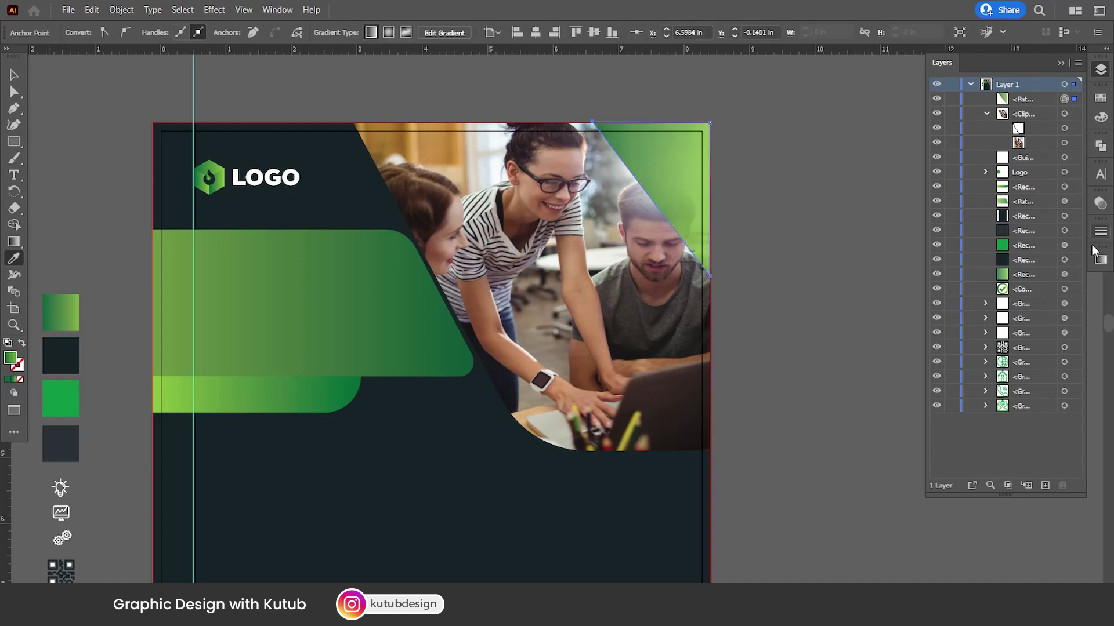
pyautogui.click(1101, 260)
pyautogui.click(938, 327)
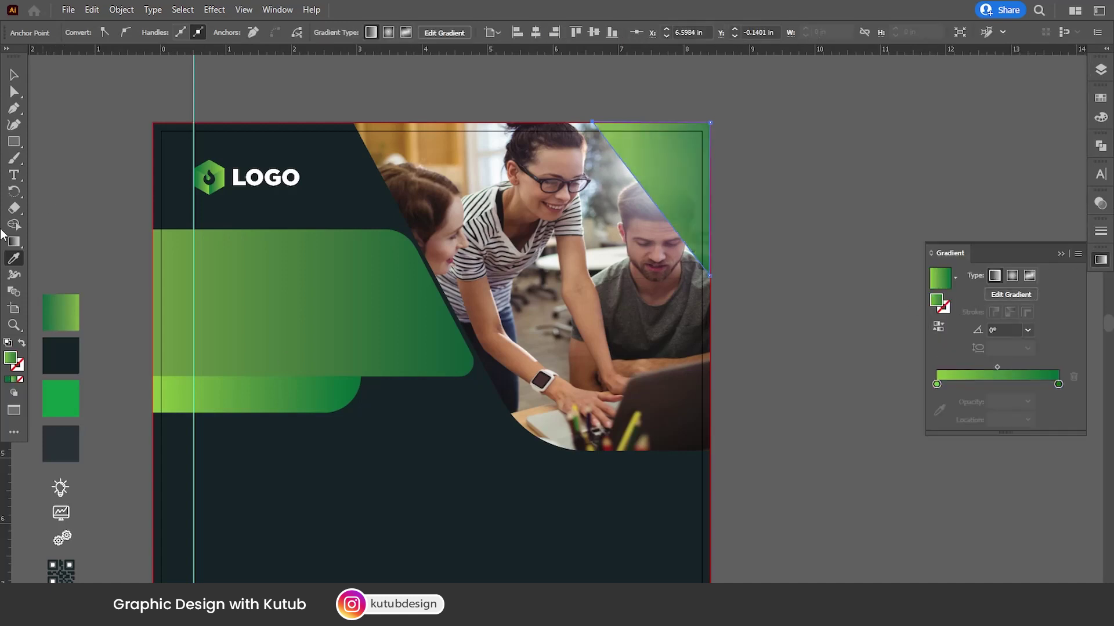
pyautogui.click(14, 241)
pyautogui.moveTo(638, 120); pyautogui.dragTo(718, 264)
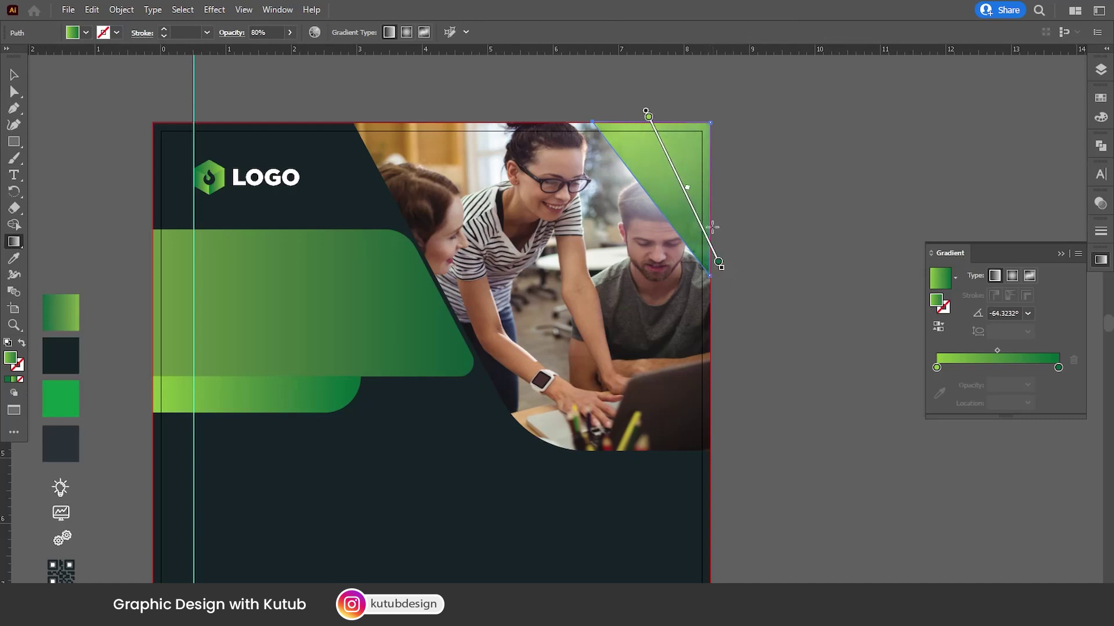
pyautogui.moveTo(699, 223); pyautogui.dragTo(687, 198)
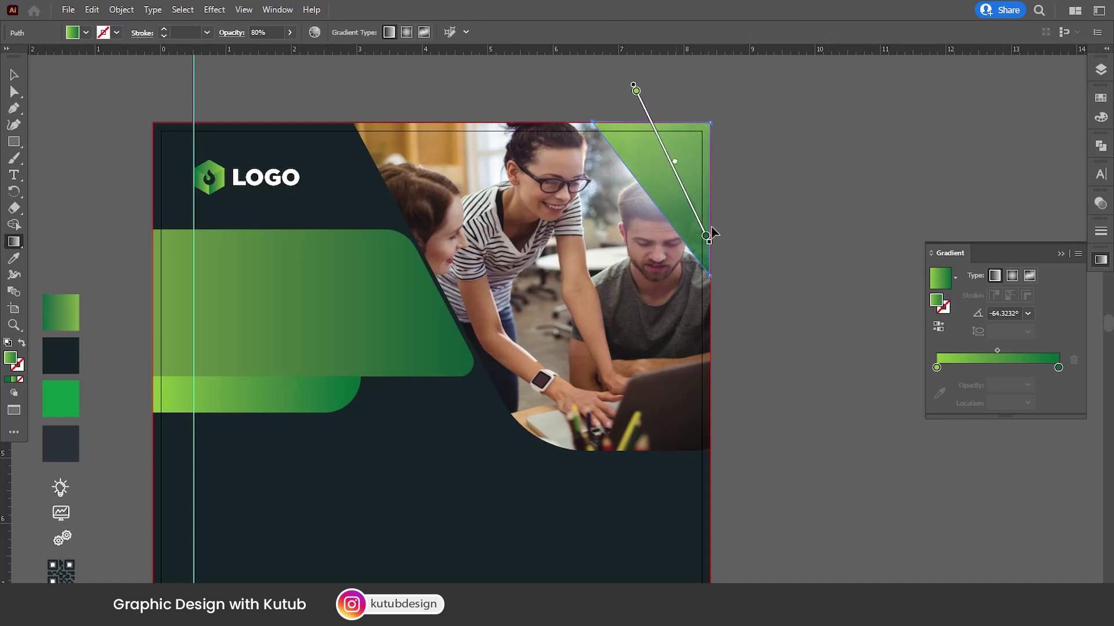
# Set the green triangle's opacity to 80%
pyautogui.click(13, 76)
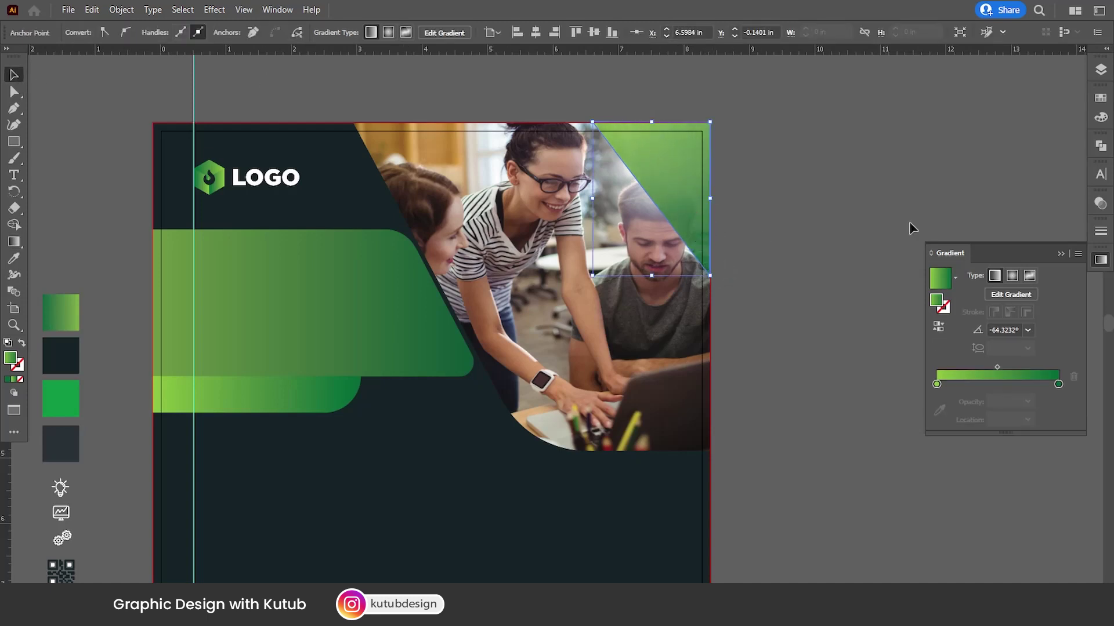
pyautogui.click(1100, 203)
pyautogui.click(1027, 335)
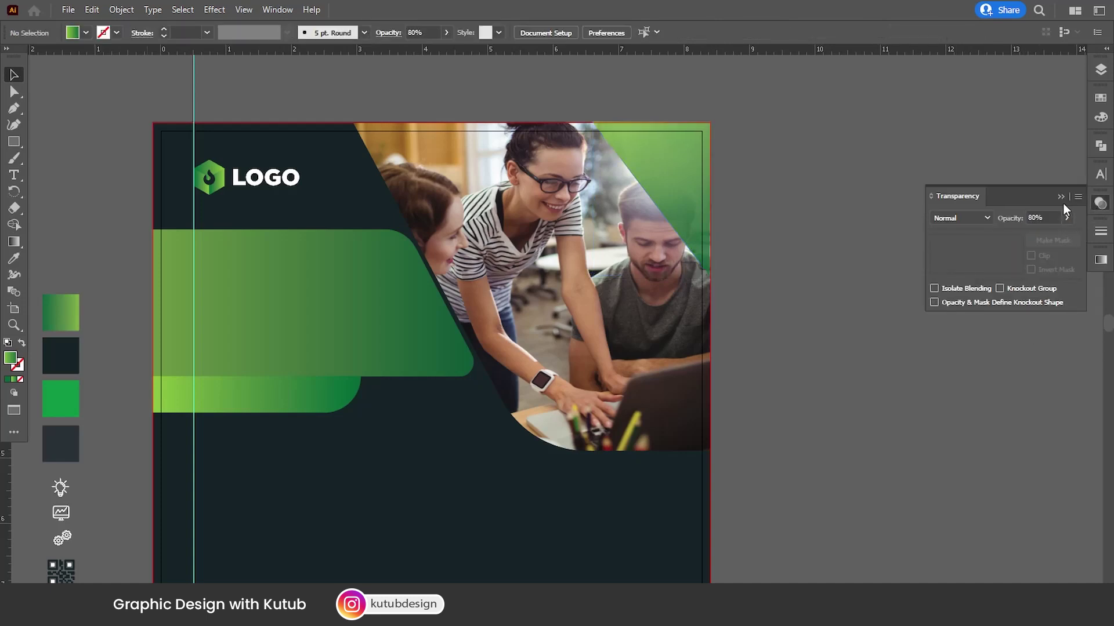
pyautogui.click(1061, 196)
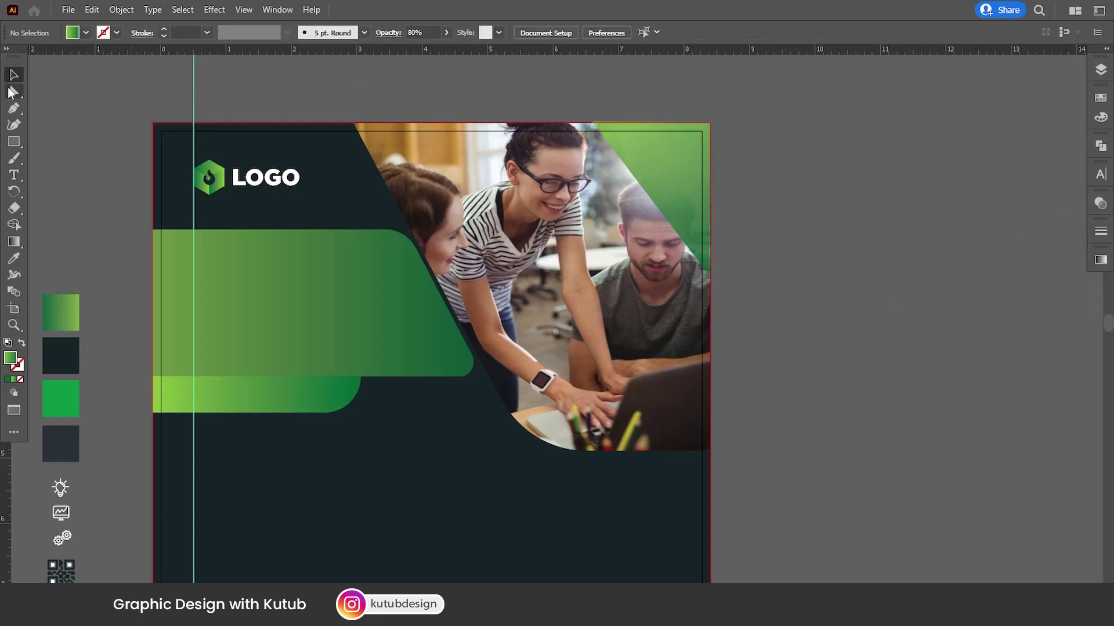
# Move the triangle's top point left and bottom point down to widen it
pyautogui.click(14, 91)
pyautogui.click(705, 258)
pyautogui.moveTo(708, 276); pyautogui.dragTo(709, 323)
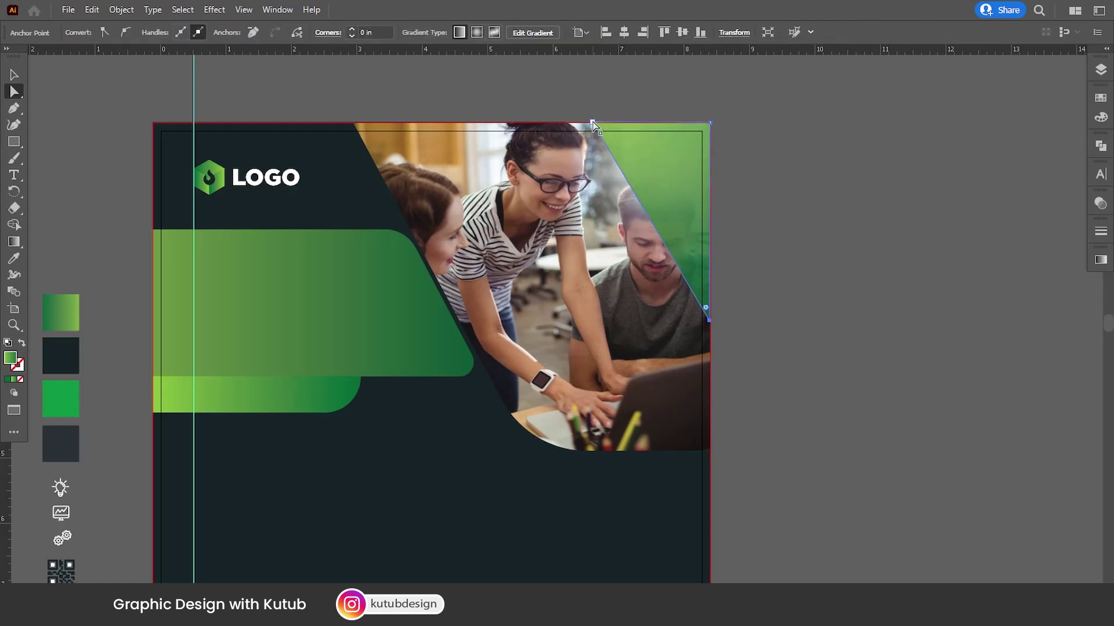
pyautogui.moveTo(593, 124); pyautogui.dragTo(566, 123)
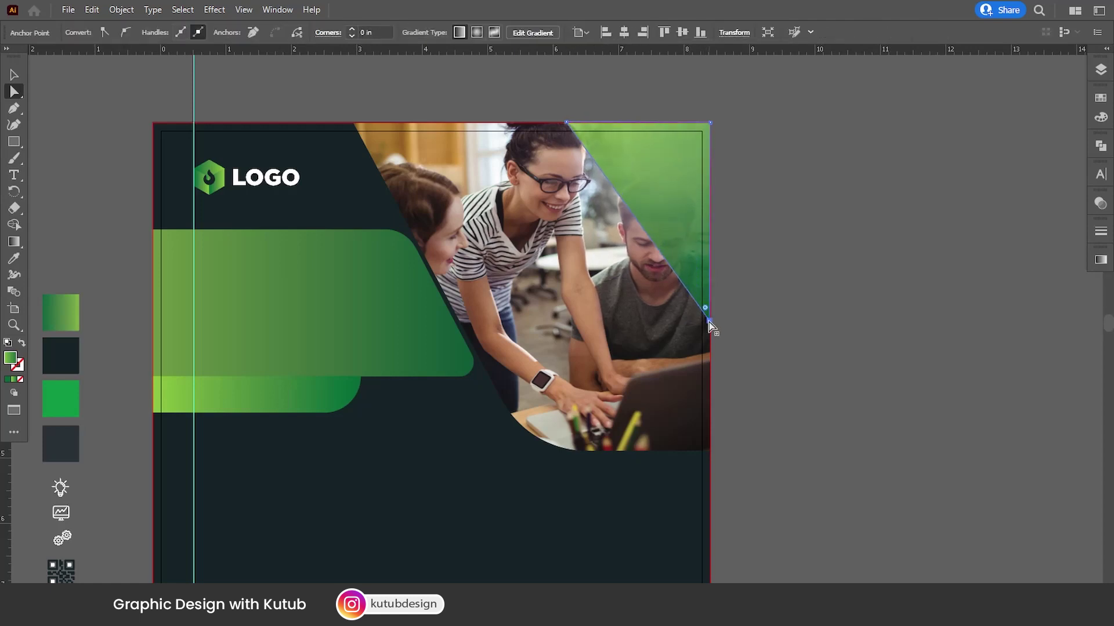
pyautogui.moveTo(712, 328); pyautogui.dragTo(709, 352)
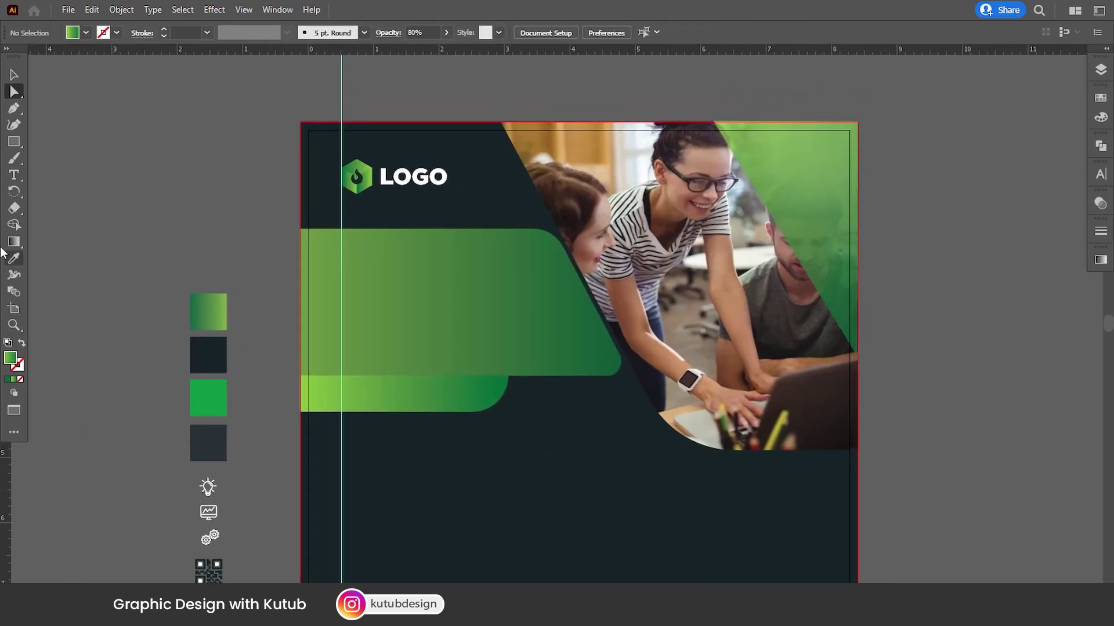
# Type the 'WE PROVIDING SMART IDEAS' headline on the green banner at 30 pt
pyautogui.click(12, 175)
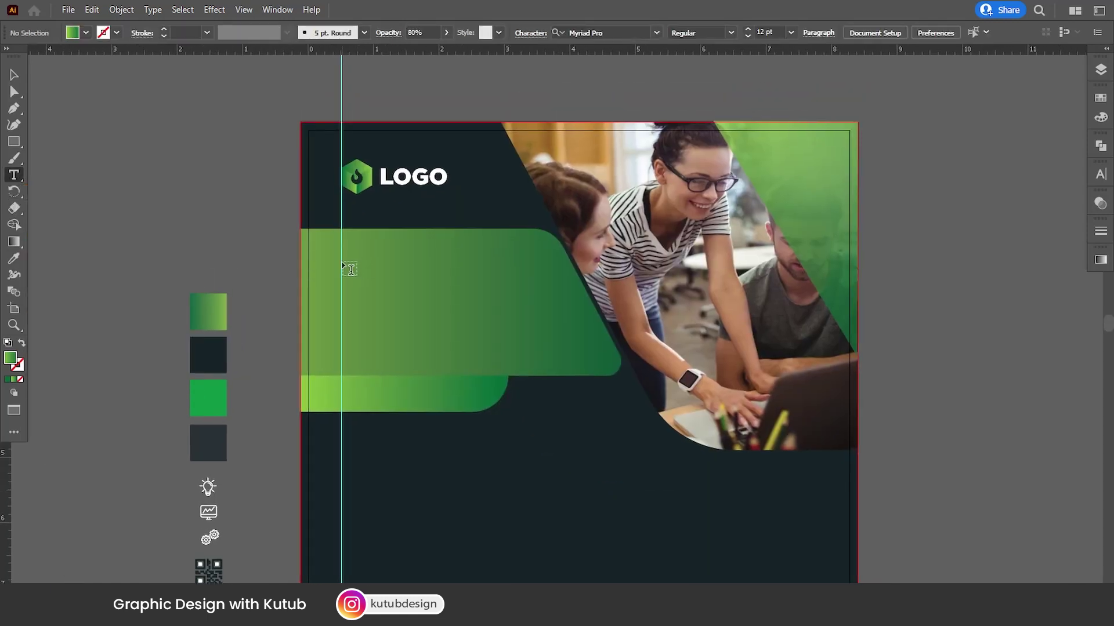
pyautogui.click(346, 262)
pyautogui.write('WE PRO')
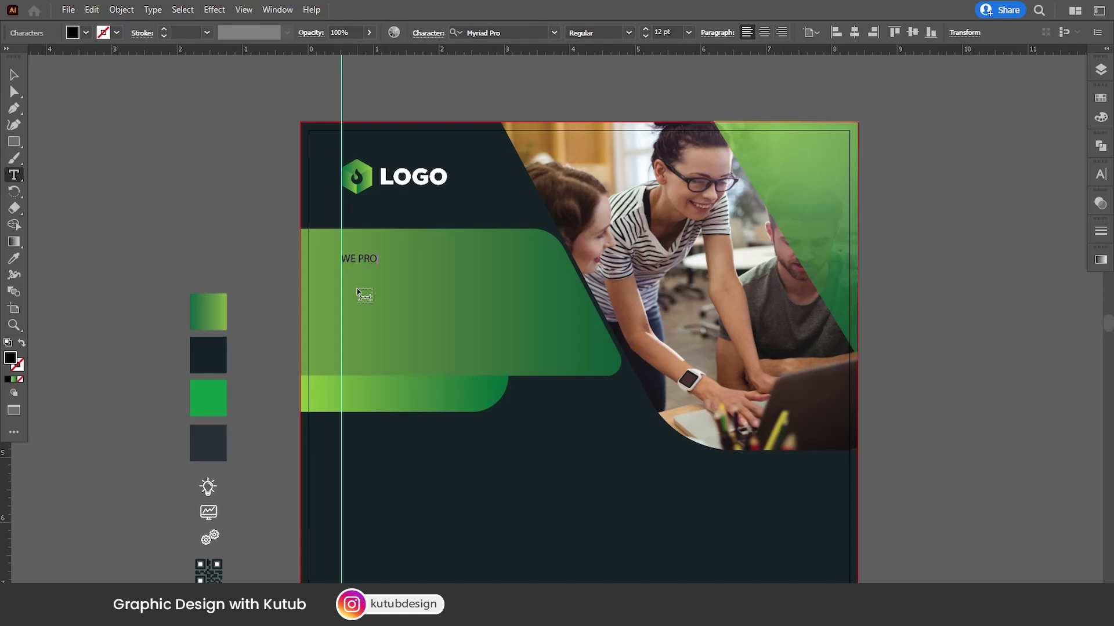
pyautogui.write('DING')
pyautogui.write('ART IDEA')
pyautogui.write('S')
pyautogui.moveTo(344, 255); pyautogui.dragTo(414, 276)
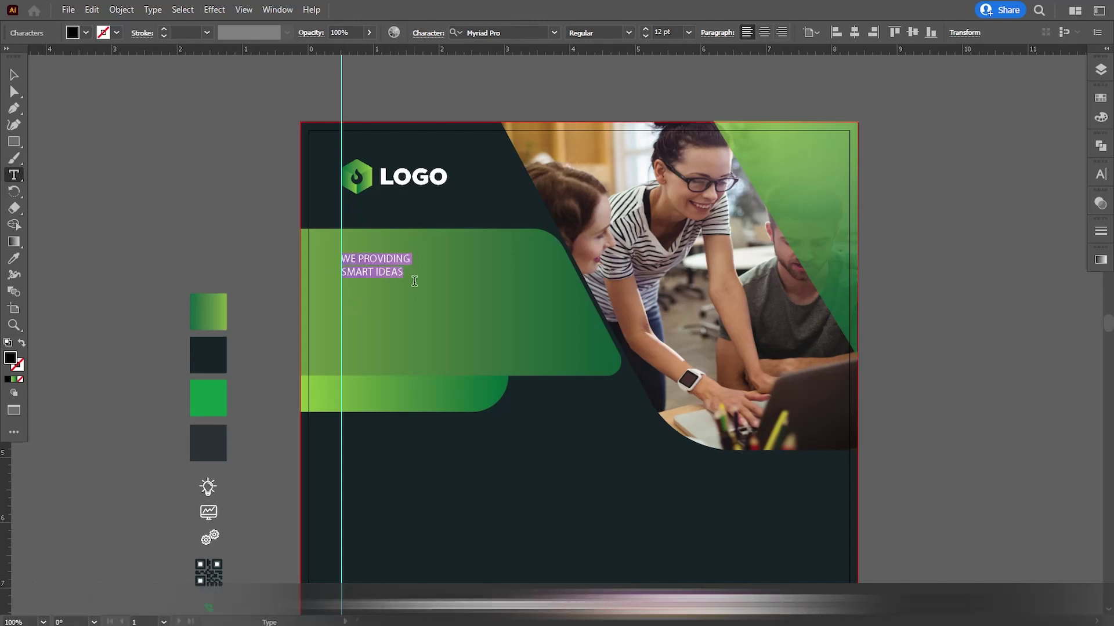
pyautogui.click(661, 33)
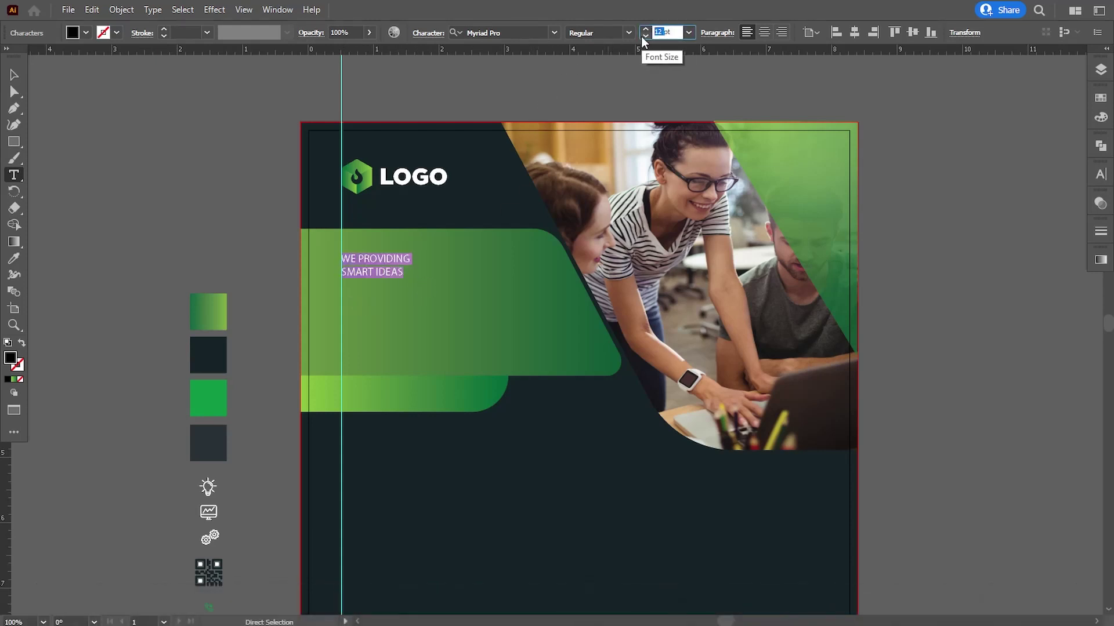
pyautogui.write('30')
pyautogui.press('Return')
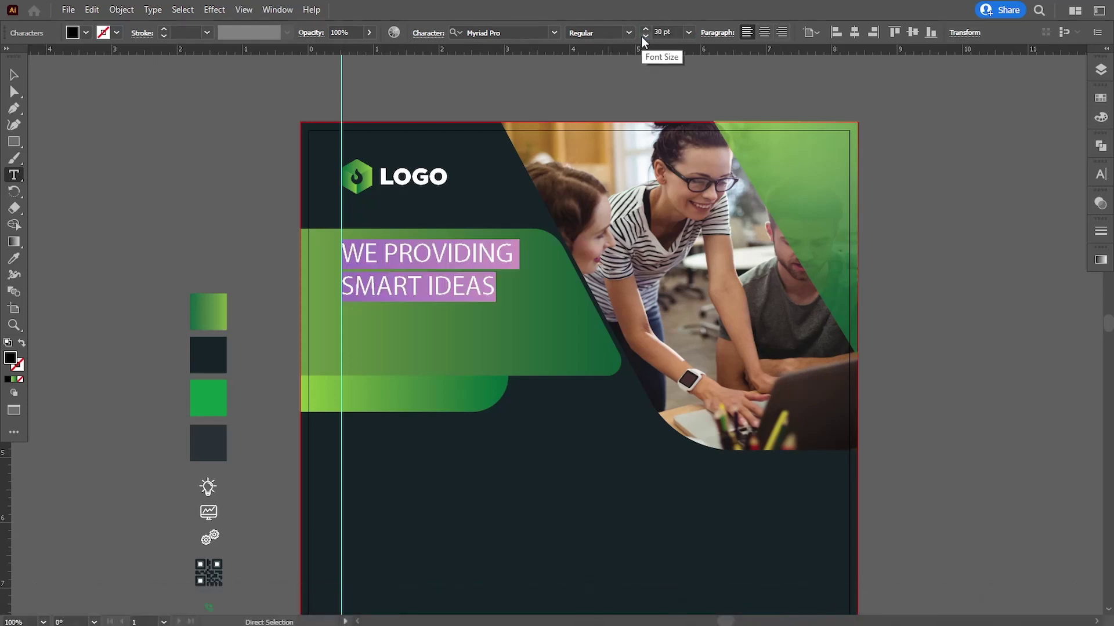
# Change the headline font to Roboto Light
pyautogui.click(530, 33)
pyautogui.write('robo')
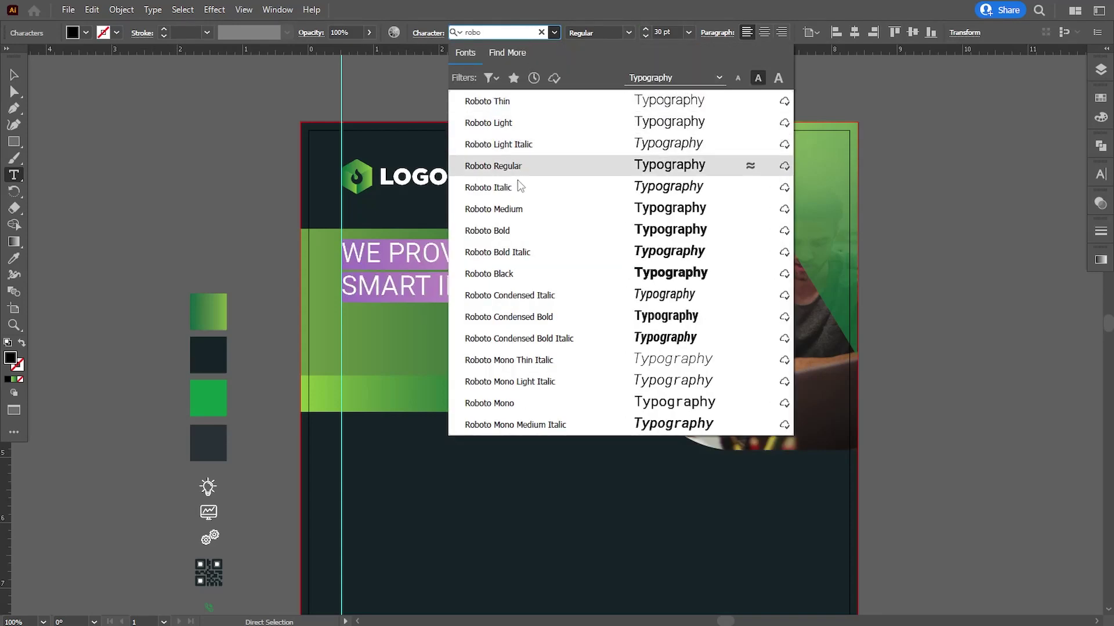
pyautogui.click(500, 122)
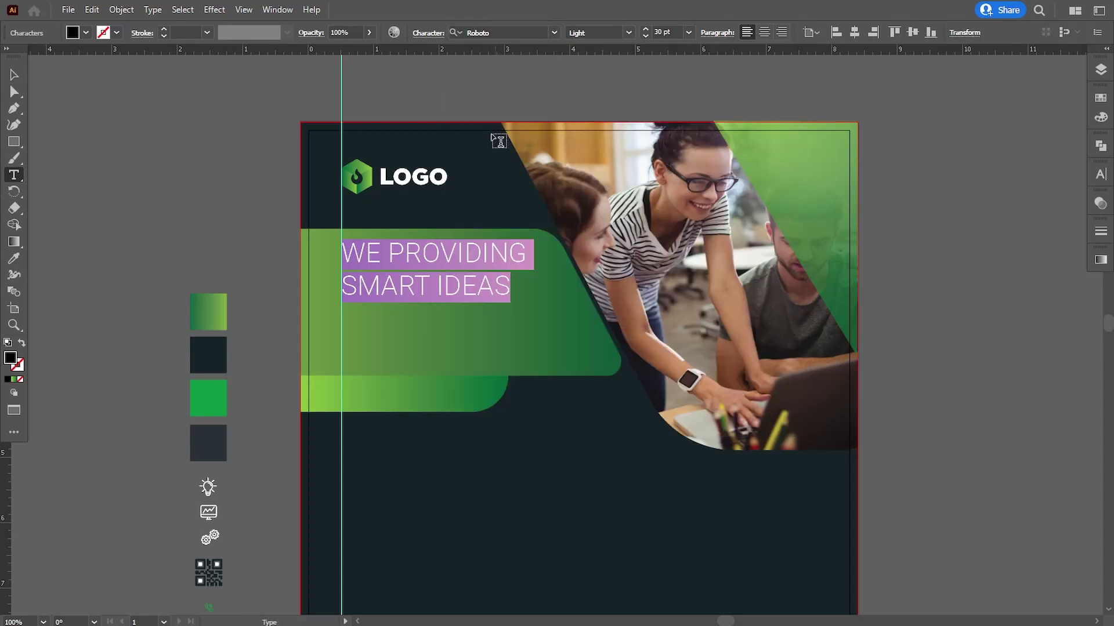
pyautogui.click(507, 288)
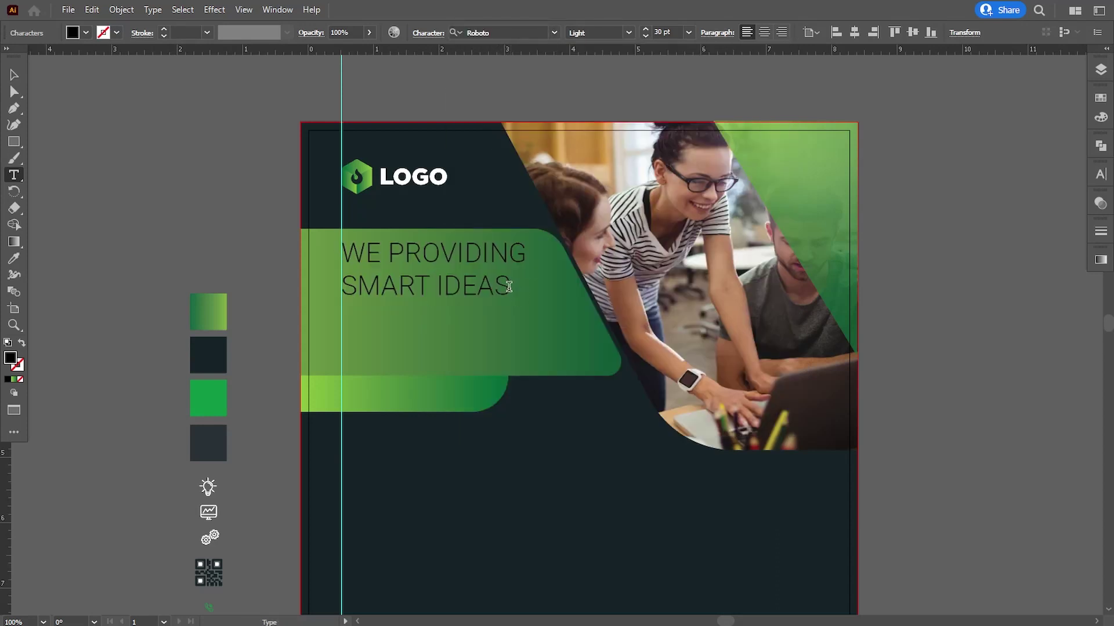
pyautogui.moveTo(510, 286); pyautogui.dragTo(331, 280)
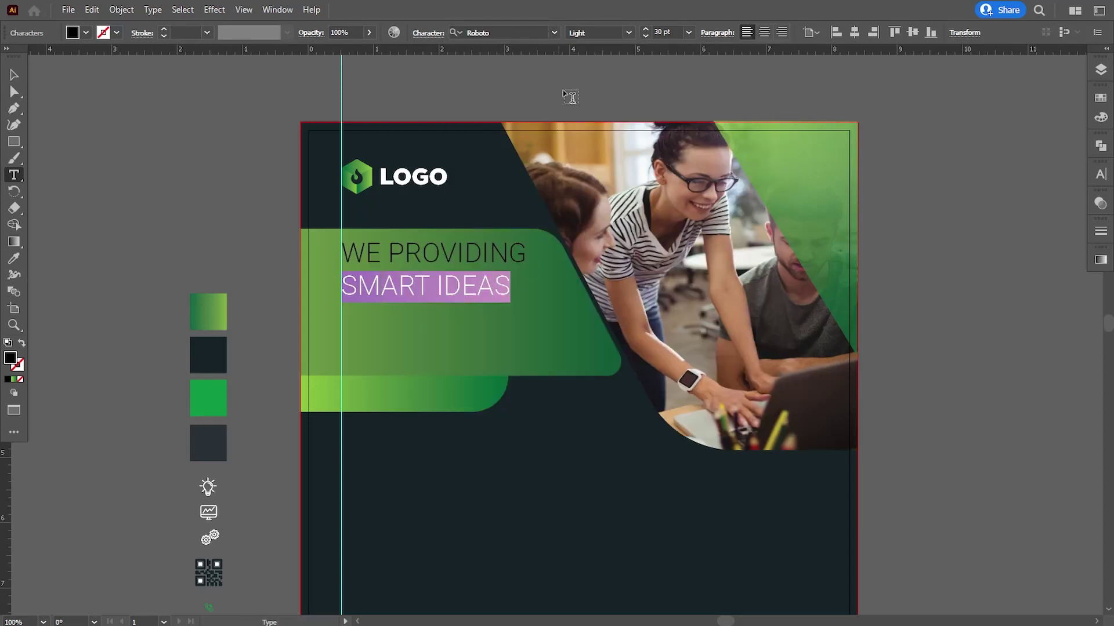
# Set SMART IDEAS to the Roboto Black weight
pyautogui.click(628, 32)
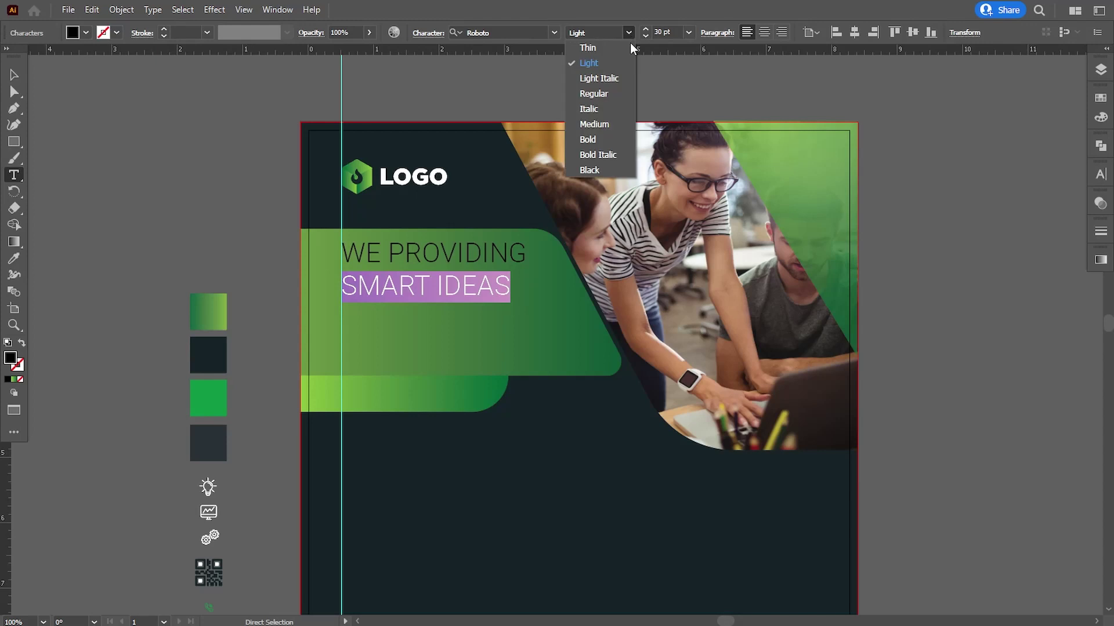
pyautogui.click(588, 170)
pyautogui.click(406, 272)
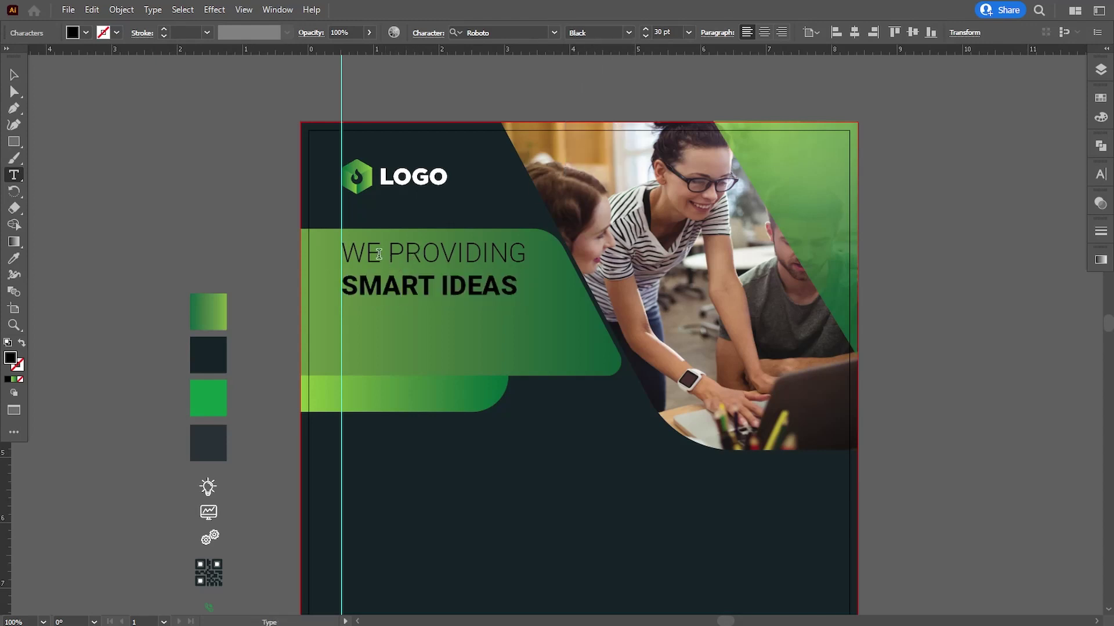
# Lower the leading of both headline lines toward 28 pt in the Character panel
pyautogui.hotkey('ctrl', 'a')
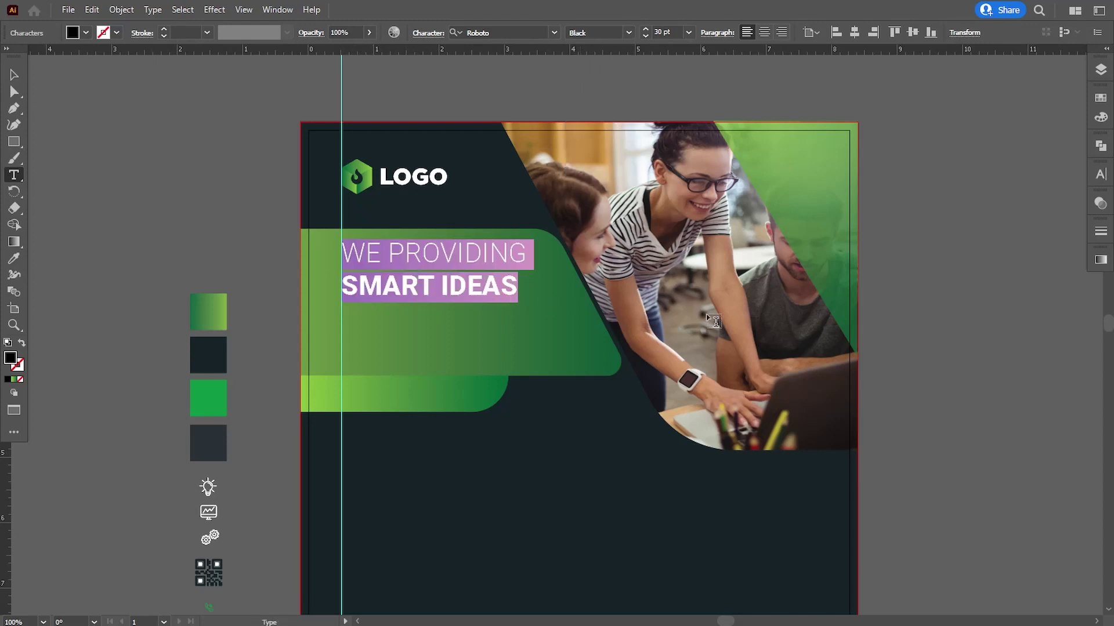
pyautogui.click(1100, 174)
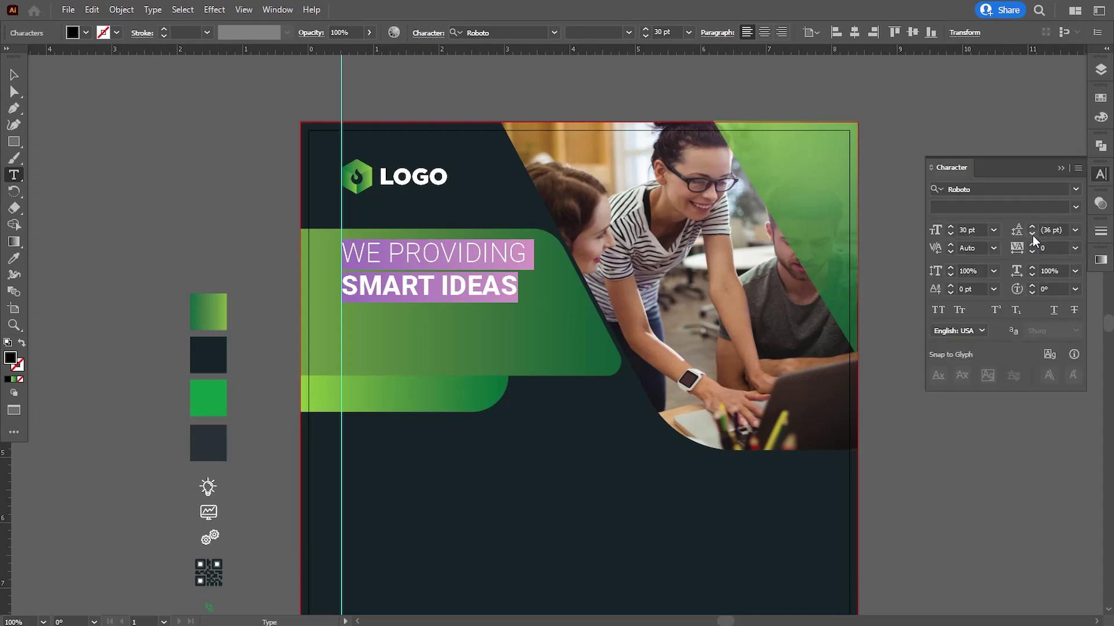
pyautogui.click(1031, 235)
pyautogui.click(1031, 235)
pyautogui.click(1031, 235)
pyautogui.click(1031, 234)
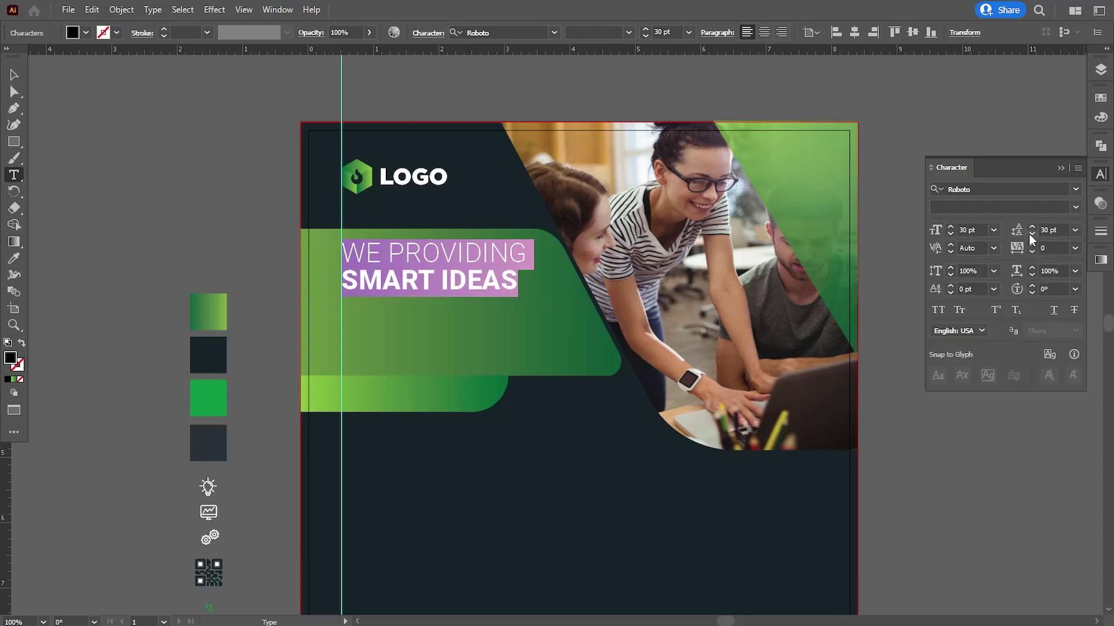
pyautogui.click(1031, 235)
pyautogui.click(14, 75)
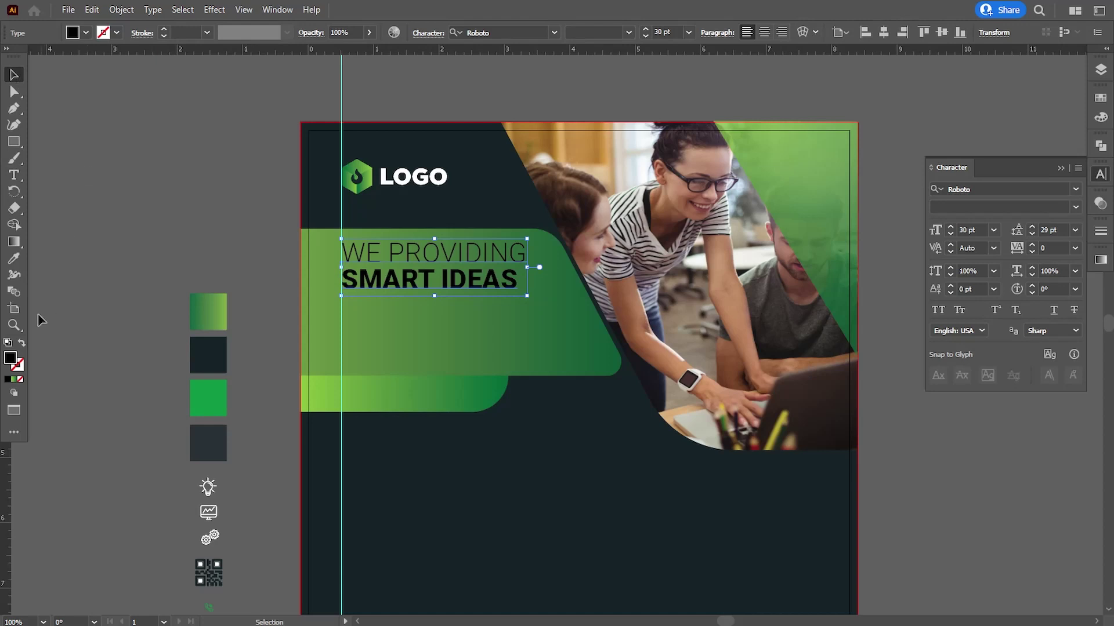
# Fill the headline white (#FFFFFF) and fine-tune its line spacing
pyautogui.doubleClick(15, 361)
pyautogui.write('ffffff')
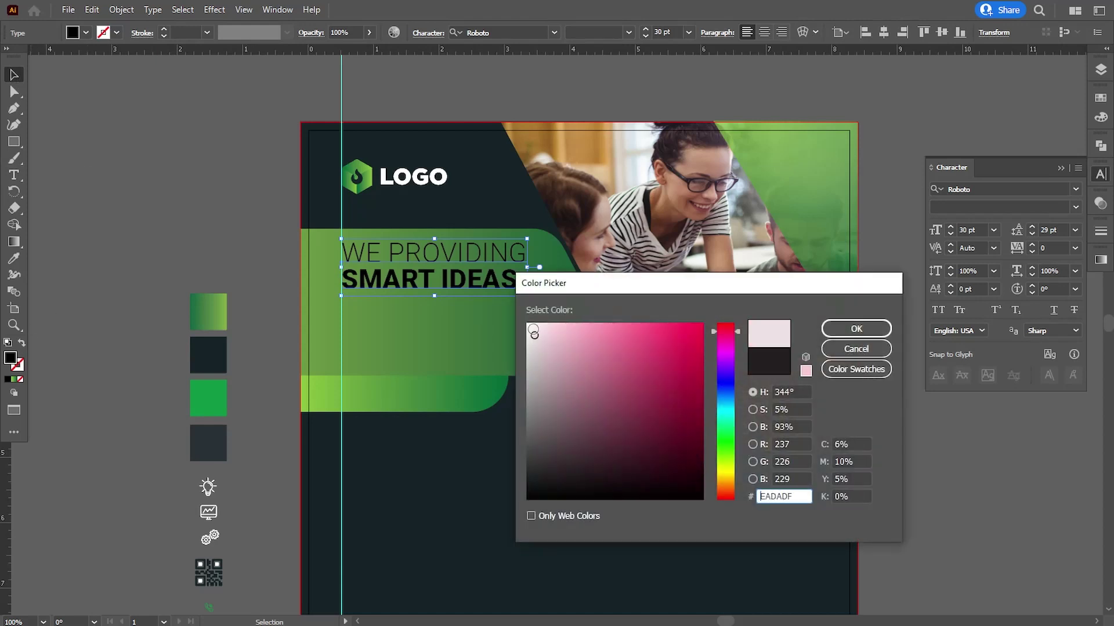
pyautogui.click(856, 330)
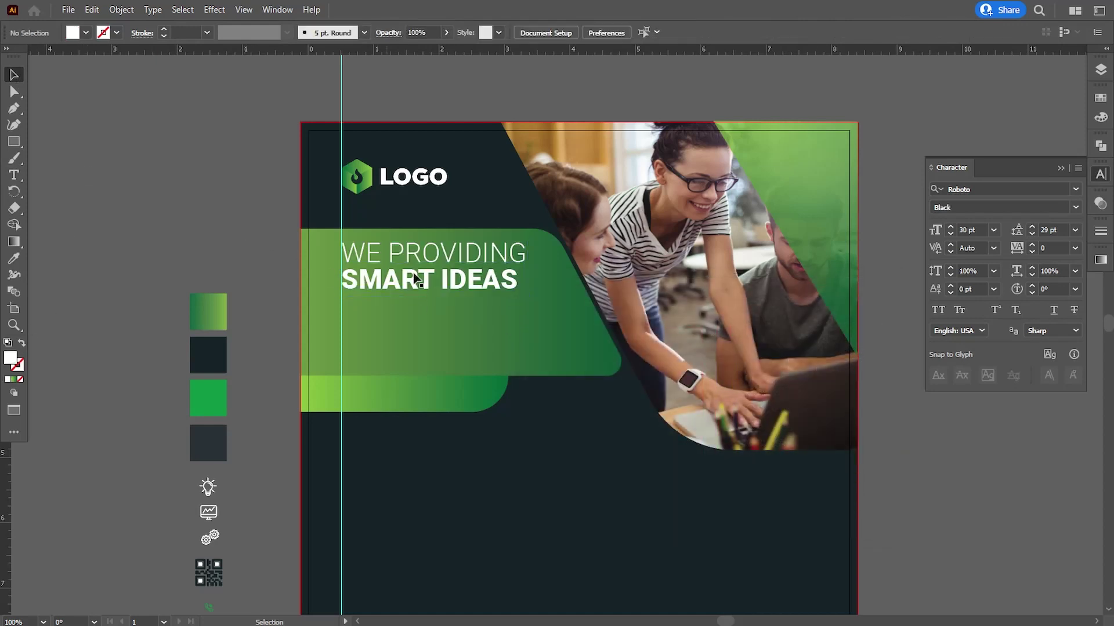
pyautogui.click(1031, 235)
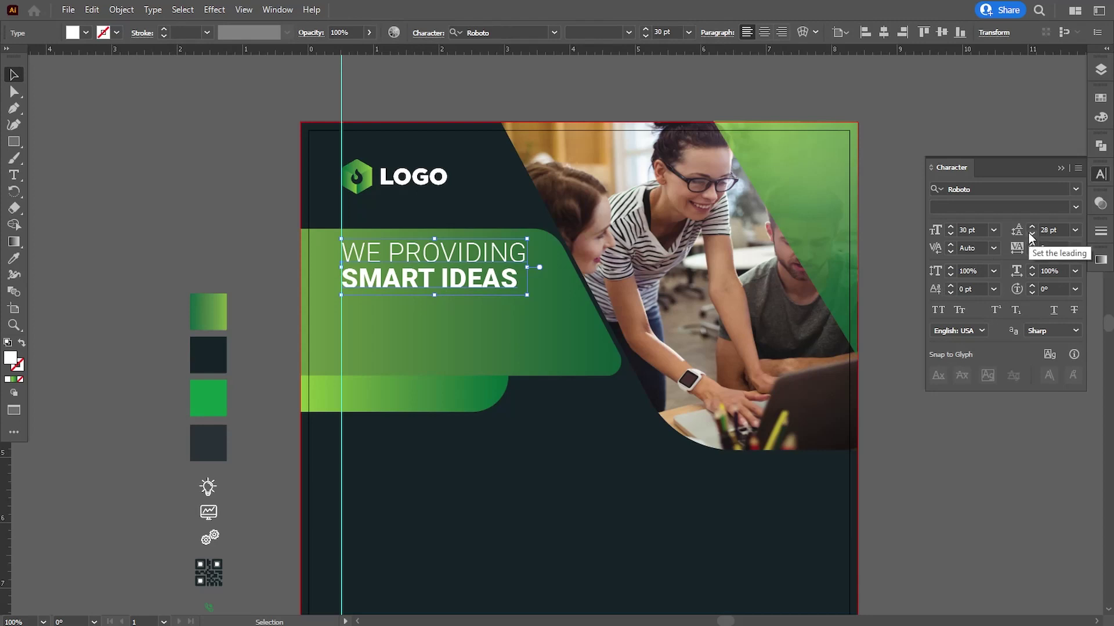
pyautogui.click(976, 466)
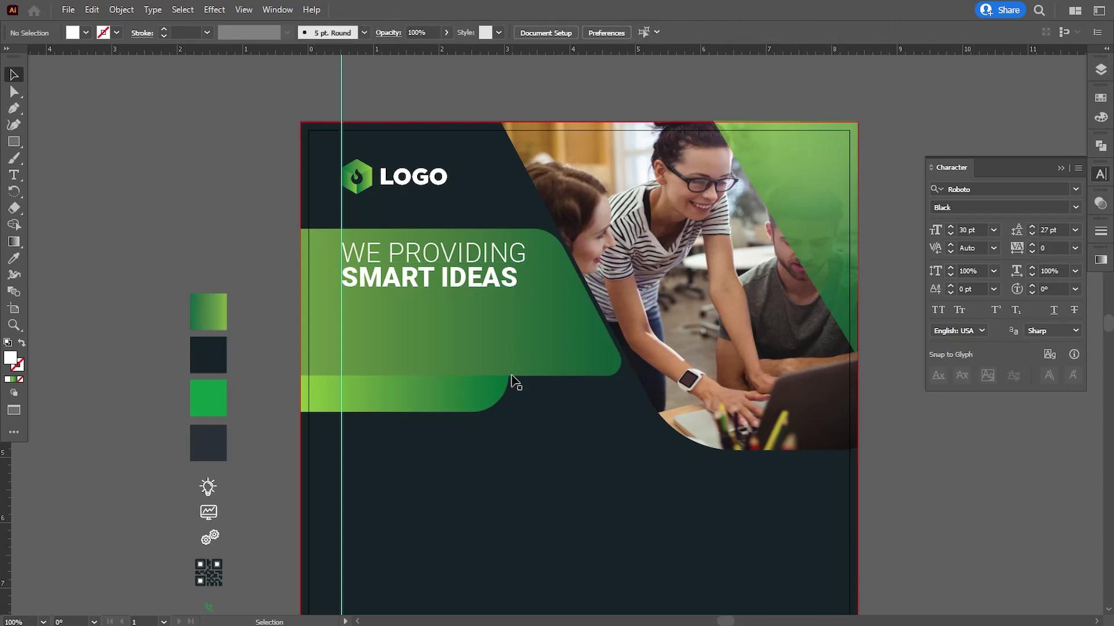
pyautogui.click(465, 278)
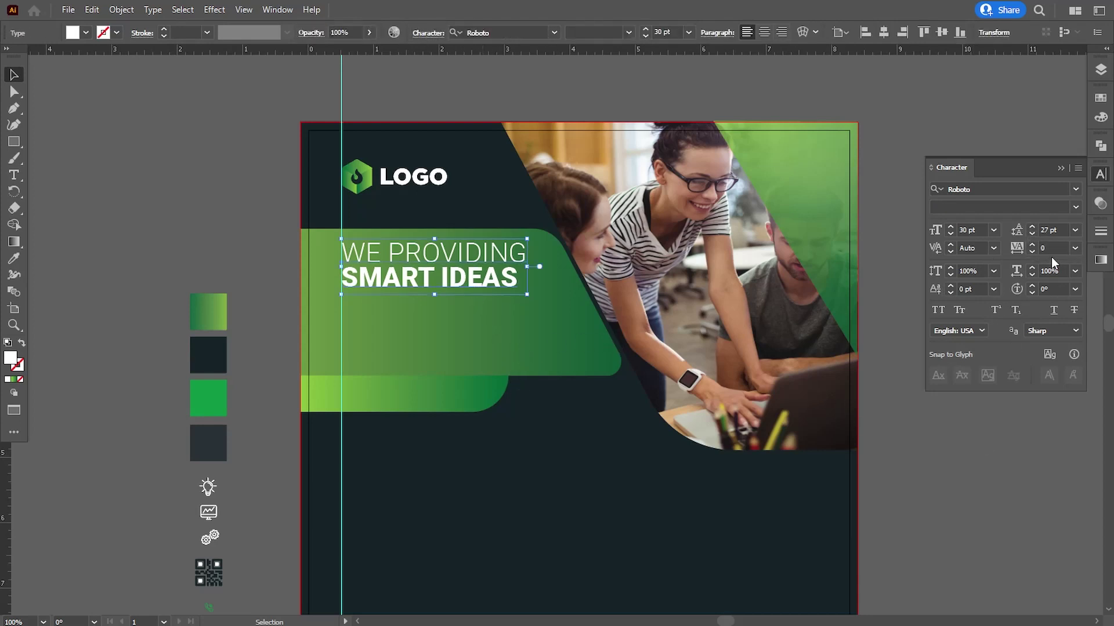
pyautogui.click(1030, 229)
pyautogui.click(1005, 483)
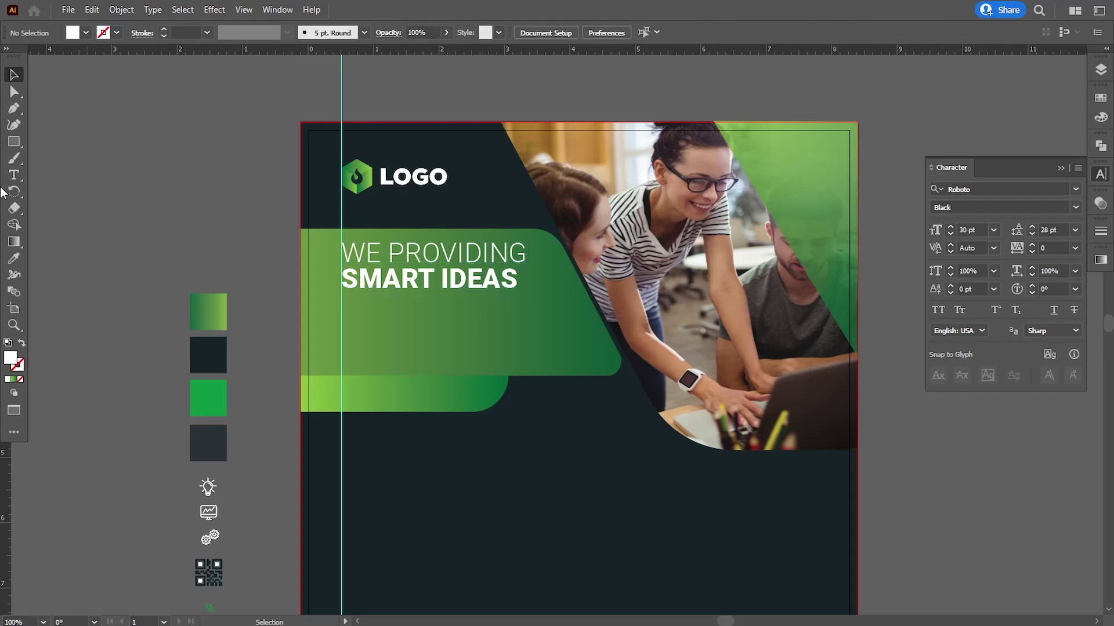
# Type 'TO GROW YOUR BUSINESS' below SMART IDEAS at 20 pt
pyautogui.click(14, 176)
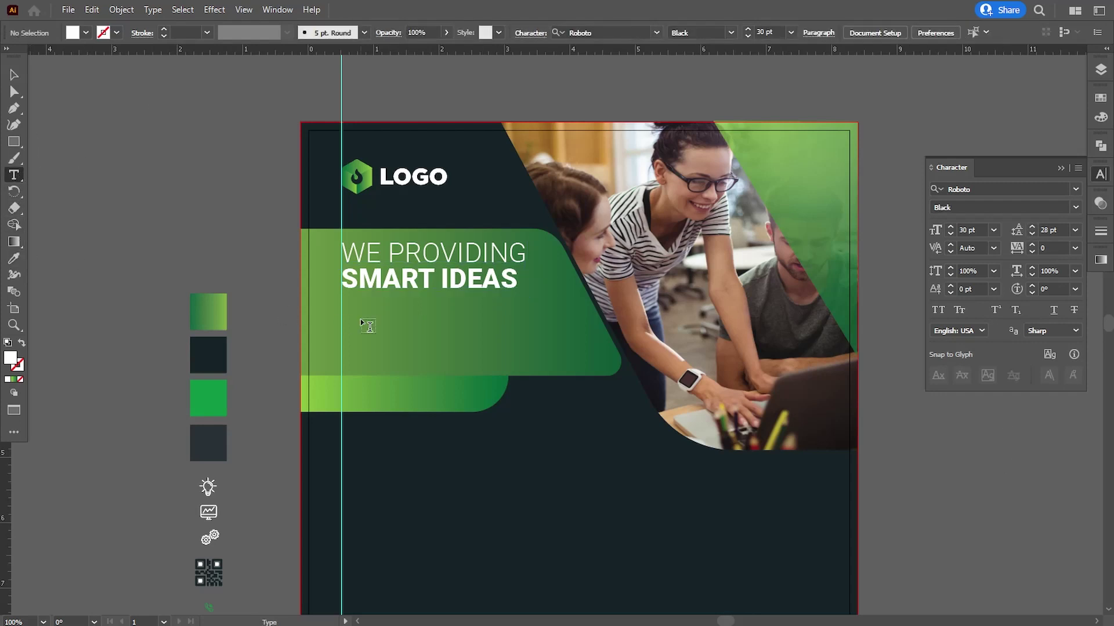
pyautogui.click(351, 314)
pyautogui.write('TO GR')
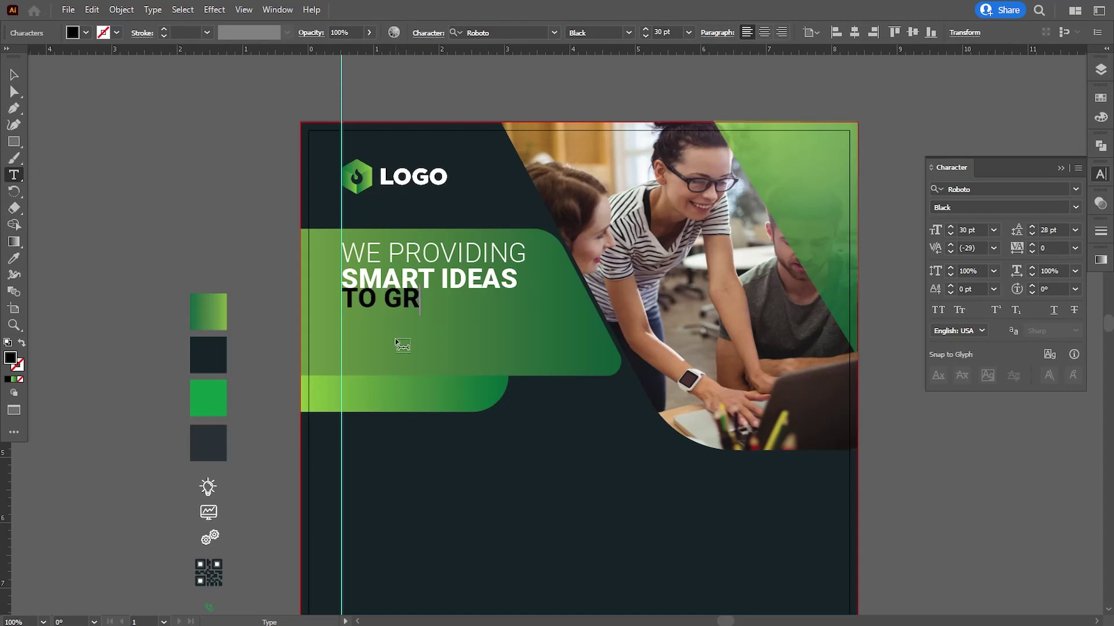
pyautogui.write('OW YOUR')
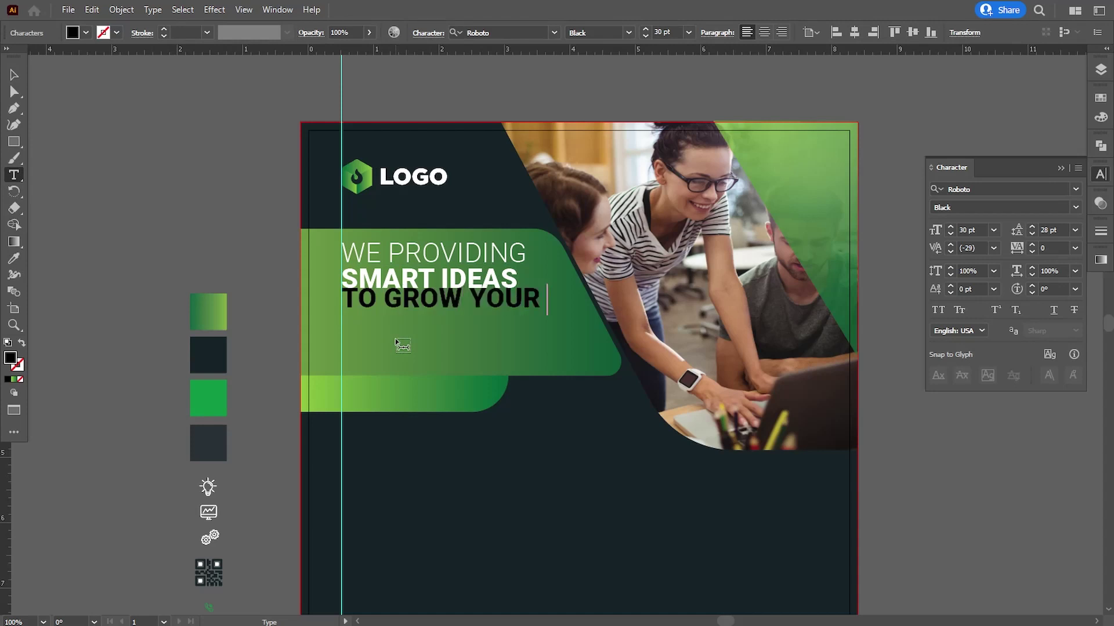
pyautogui.write(' BUSINESS')
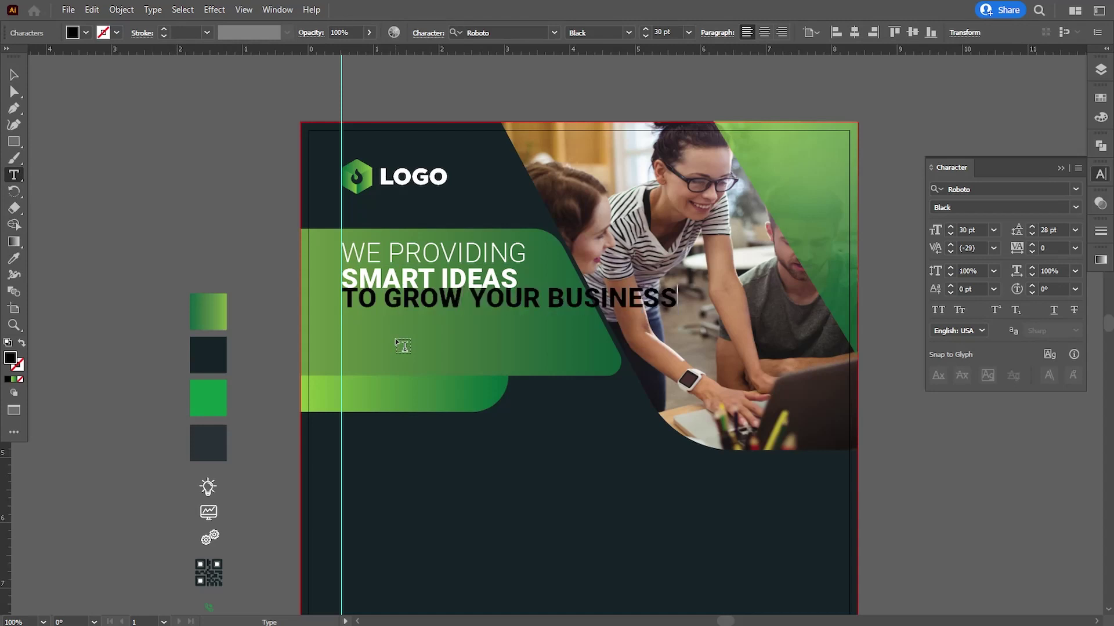
pyautogui.moveTo(344, 297); pyautogui.dragTo(751, 282)
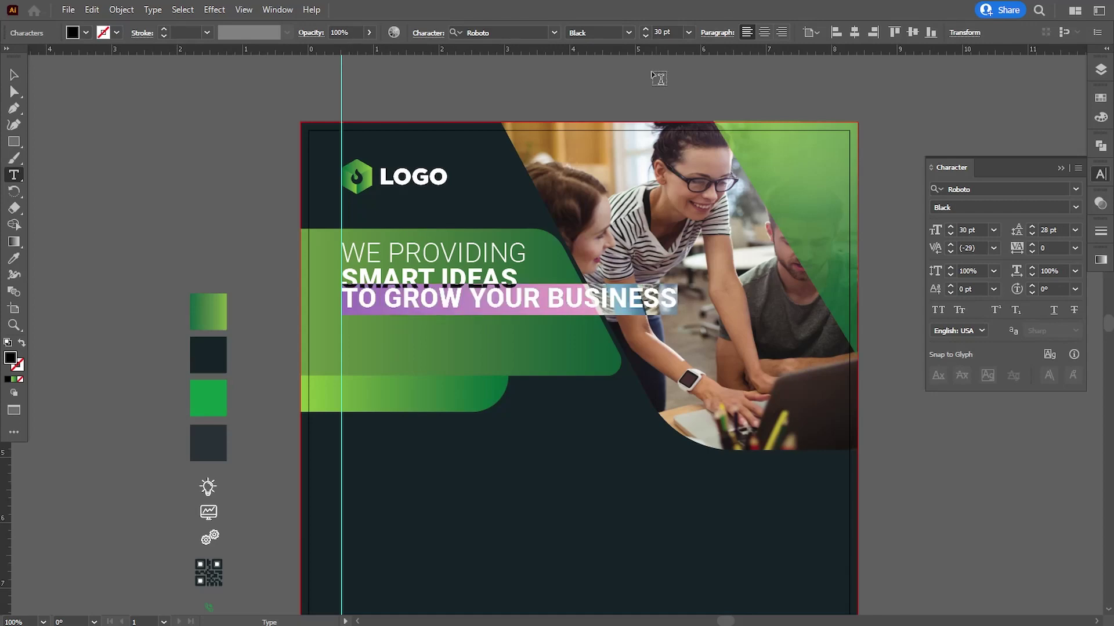
pyautogui.click(660, 32)
pyautogui.write('28')
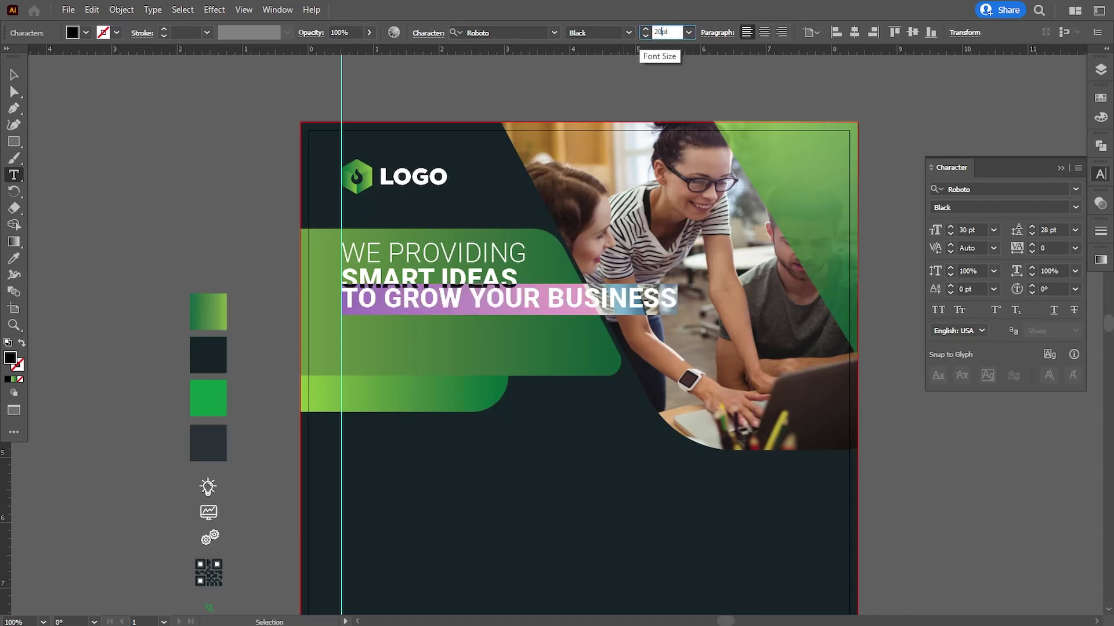
pyautogui.write('20')
pyautogui.press('Return')
# Make the new line Roboto Bold and fill it white
pyautogui.click(628, 32)
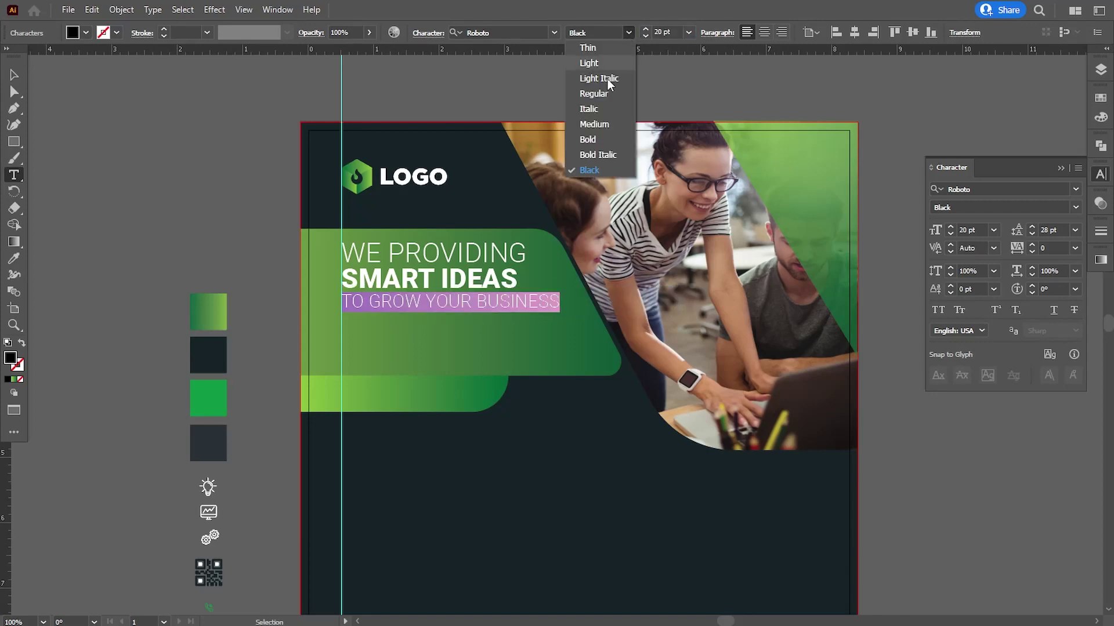
pyautogui.click(592, 139)
pyautogui.click(14, 75)
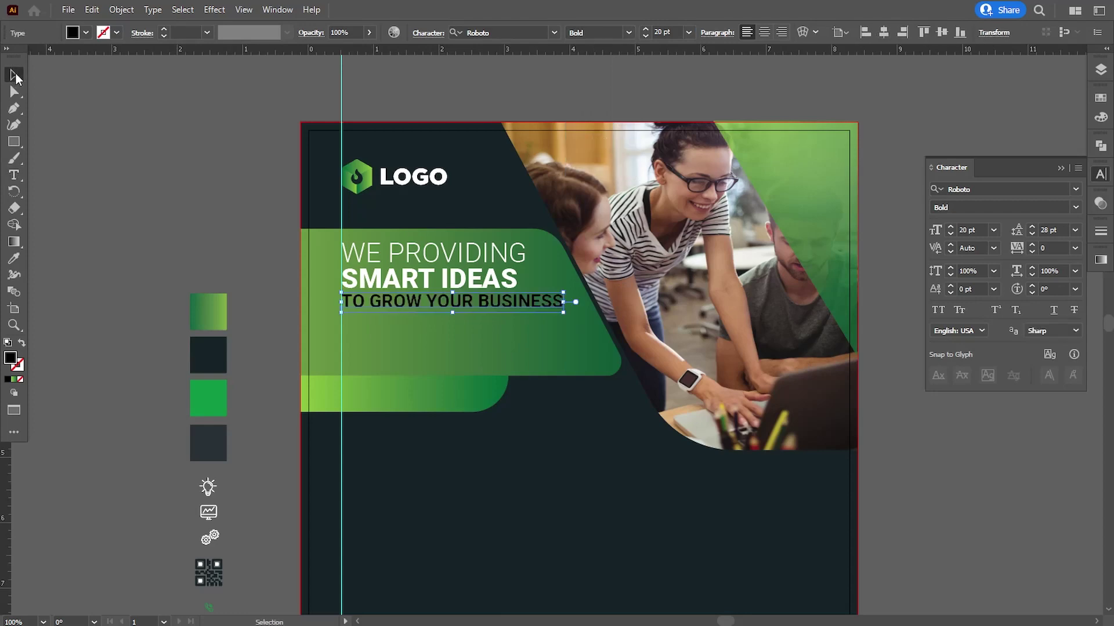
pyautogui.doubleClick(14, 362)
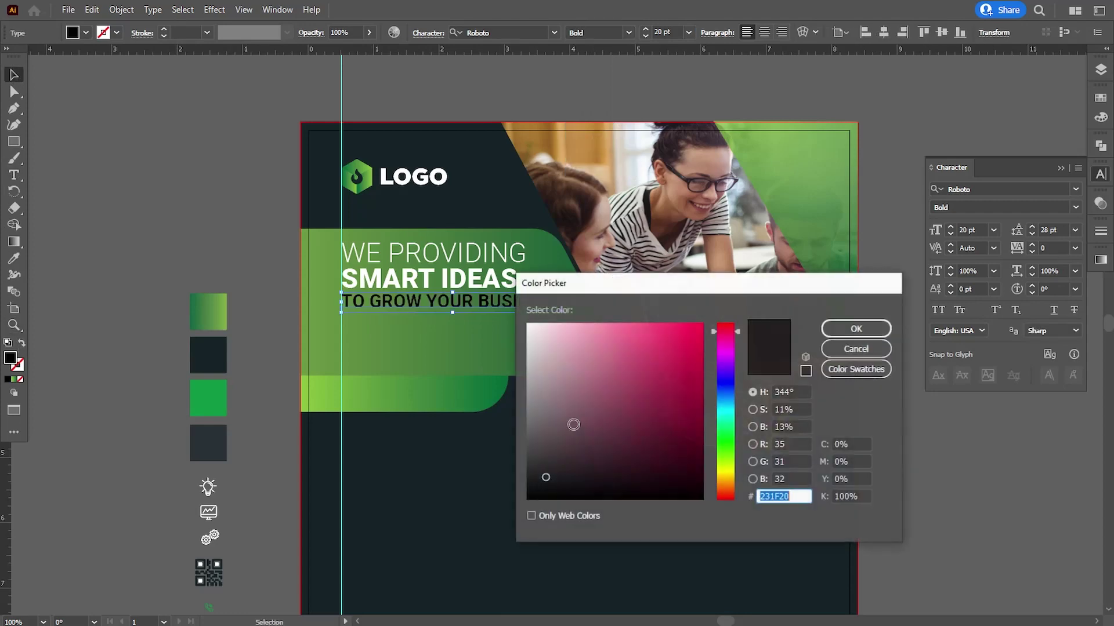
pyautogui.moveTo(572, 422); pyautogui.dragTo(528, 324)
pyautogui.click(856, 329)
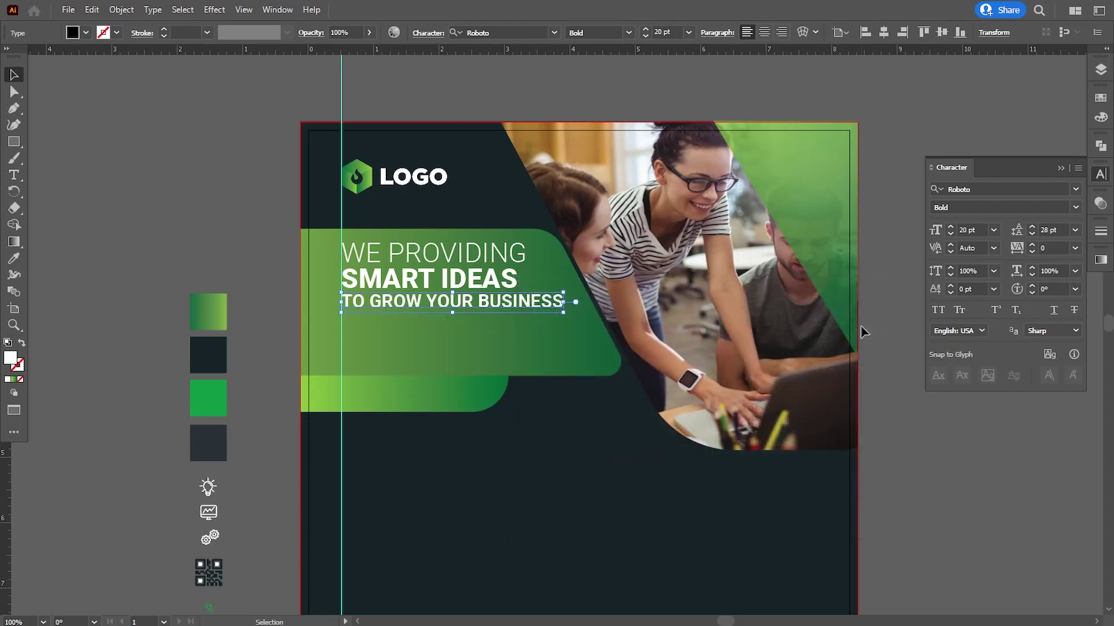
pyautogui.click(14, 175)
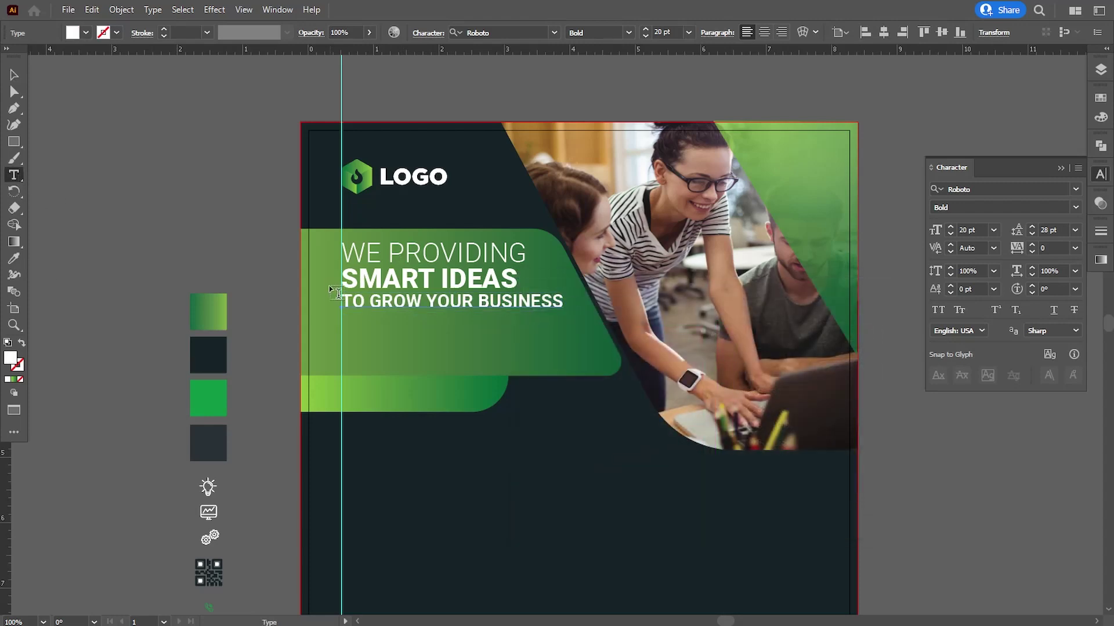
# Enlarge SMART IDEAS to 40 pt and readjust the headline leading
pyautogui.moveTo(347, 277); pyautogui.dragTo(554, 283)
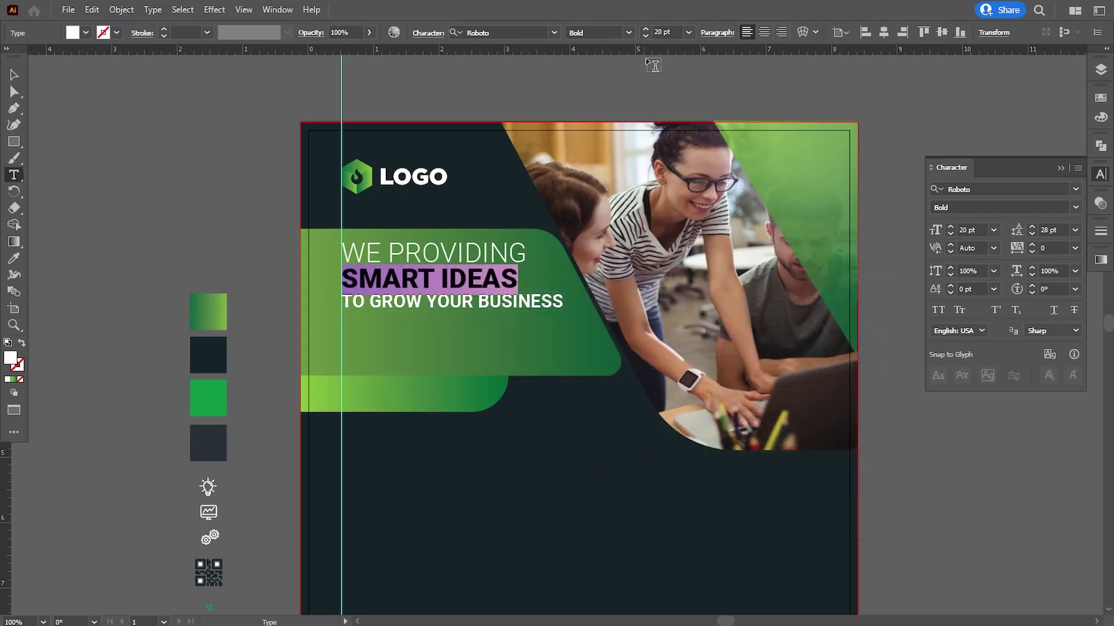
pyautogui.doubleClick(661, 30)
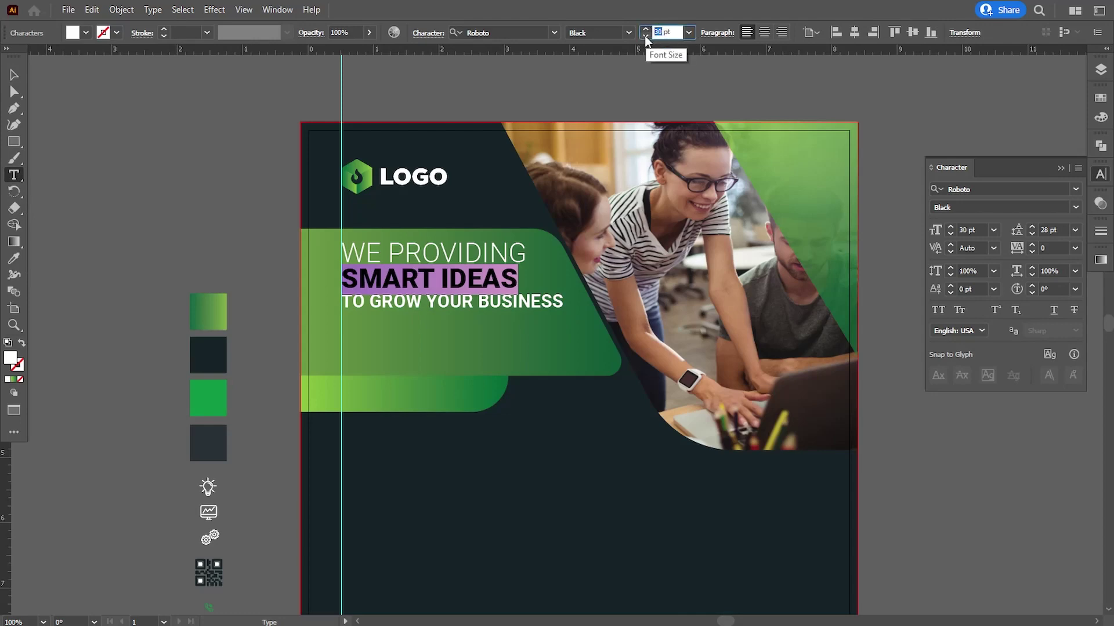
pyautogui.write('40')
pyautogui.press('Return')
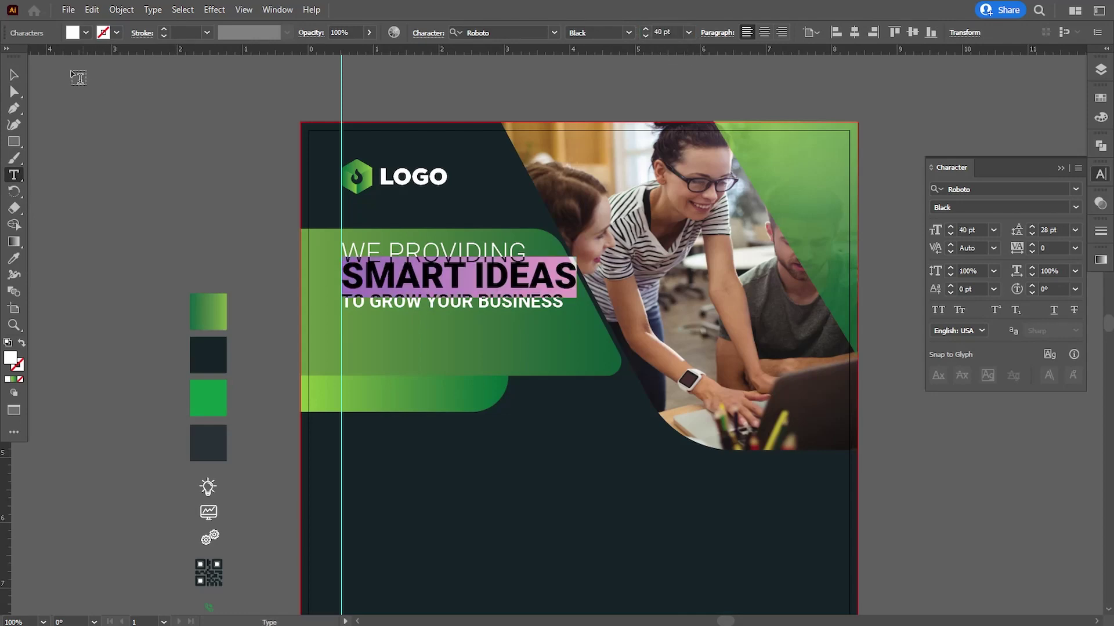
pyautogui.press('Escape')
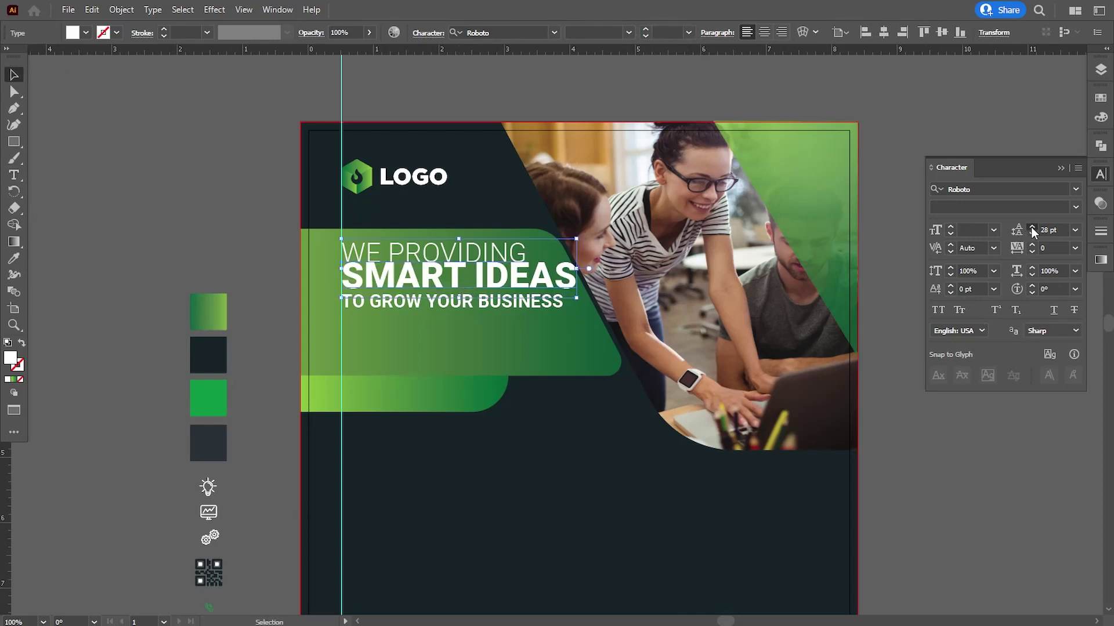
pyautogui.click(1032, 228)
pyautogui.click(1032, 228)
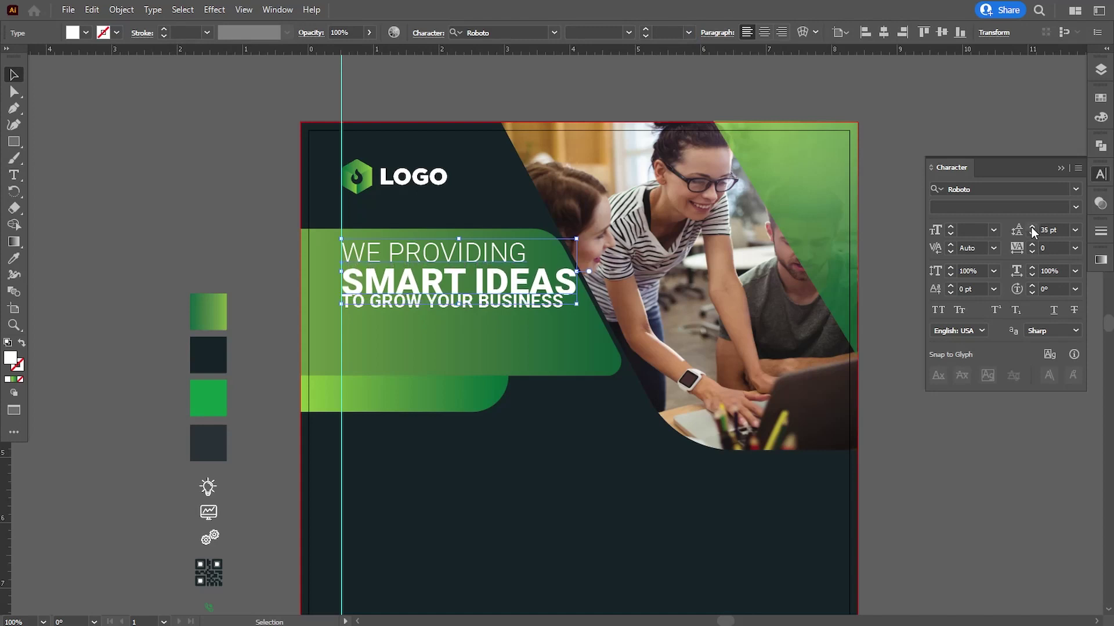
pyautogui.click(1032, 234)
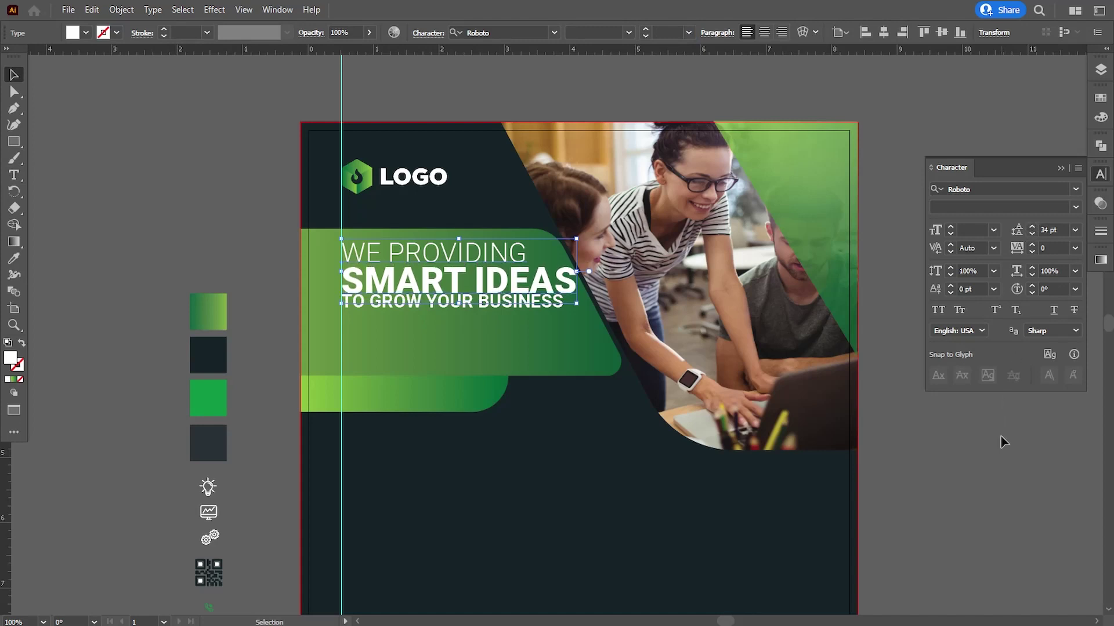
pyautogui.click(367, 377)
# Nudge the TO GROW YOUR BUSINESS line slightly down
pyautogui.click(383, 303)
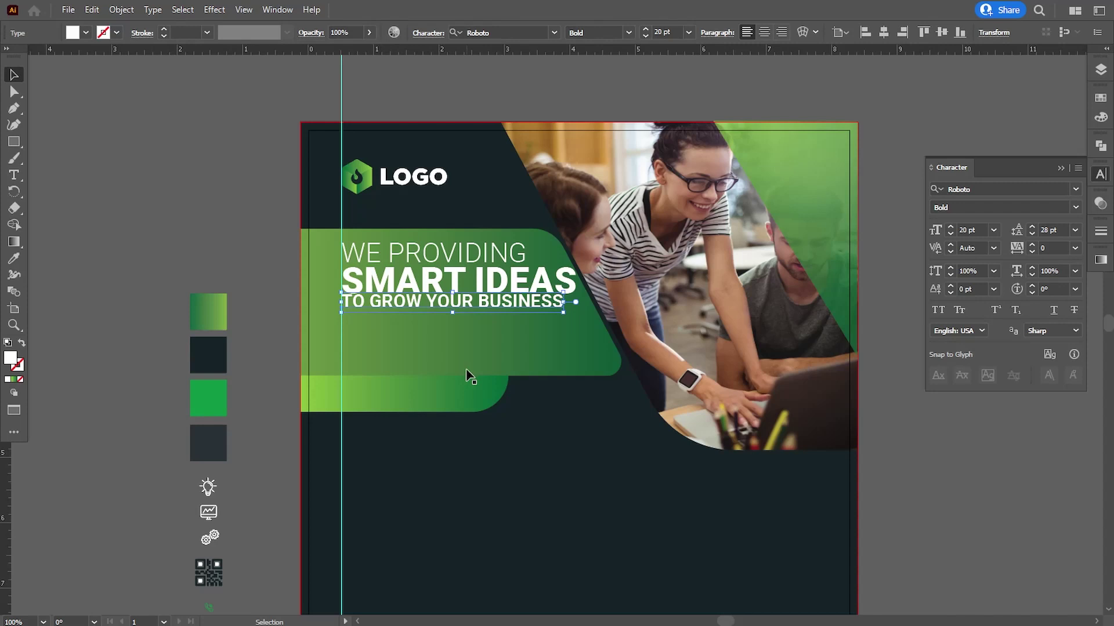
pyautogui.press('Down')
pyautogui.press('Down')
pyautogui.press('Down')
pyautogui.press('Down')
pyautogui.press('Down')
pyautogui.press('Down')
pyautogui.click(954, 463)
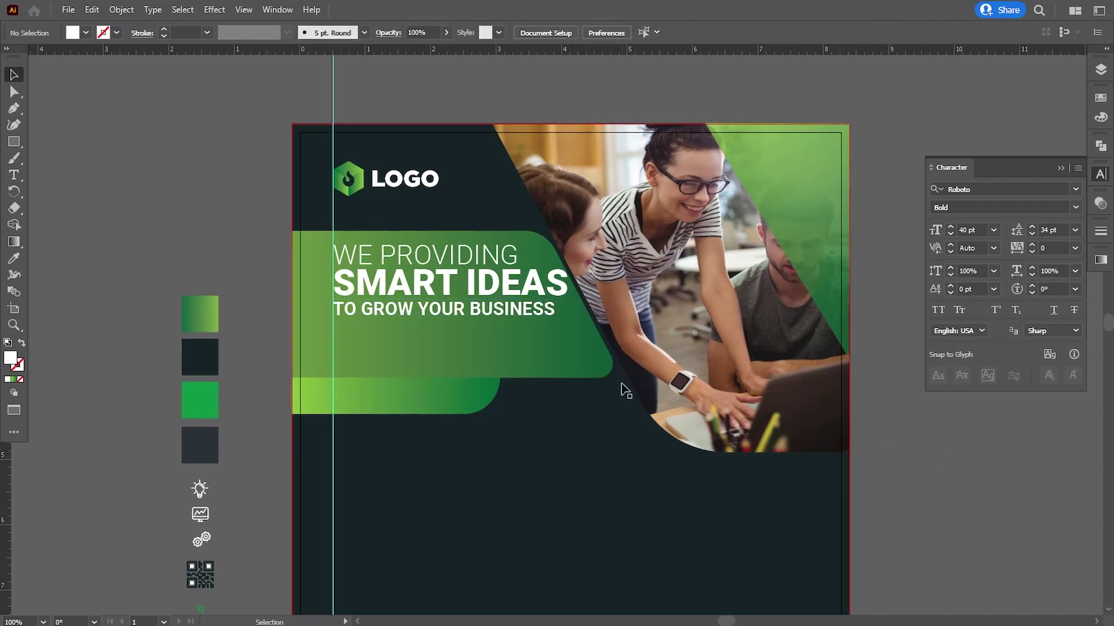
# Scale the three-line headline block down slightly and nudge it lower on the banner
pyautogui.click(475, 275)
pyautogui.keyDown('shift'); pyautogui.click(481, 313); pyautogui.keyUp('shift')
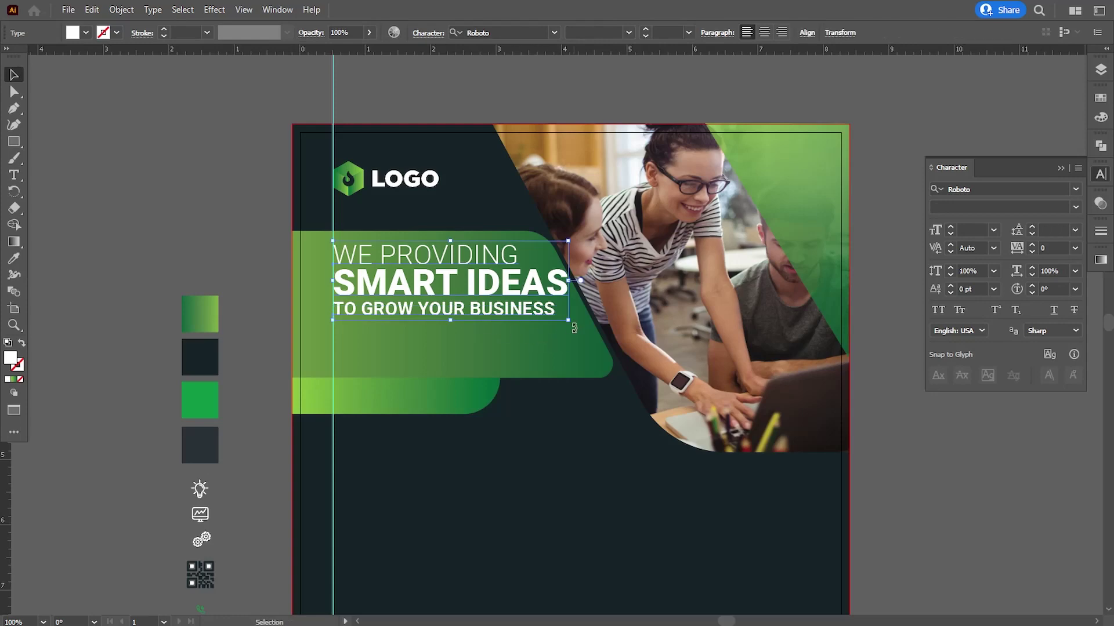
pyautogui.moveTo(570, 321); pyautogui.dragTo(557, 316)
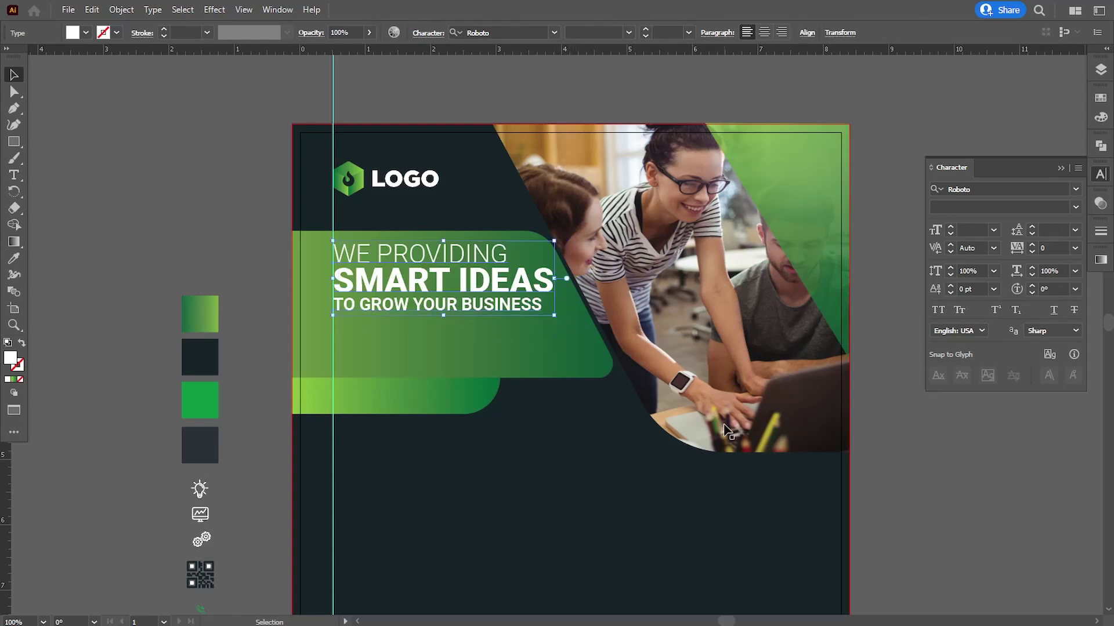
pyautogui.press('Down')
pyautogui.press('Down')
pyautogui.press('Down')
pyautogui.press('Down')
pyautogui.press('Down')
pyautogui.press('Down')
pyautogui.press('Down')
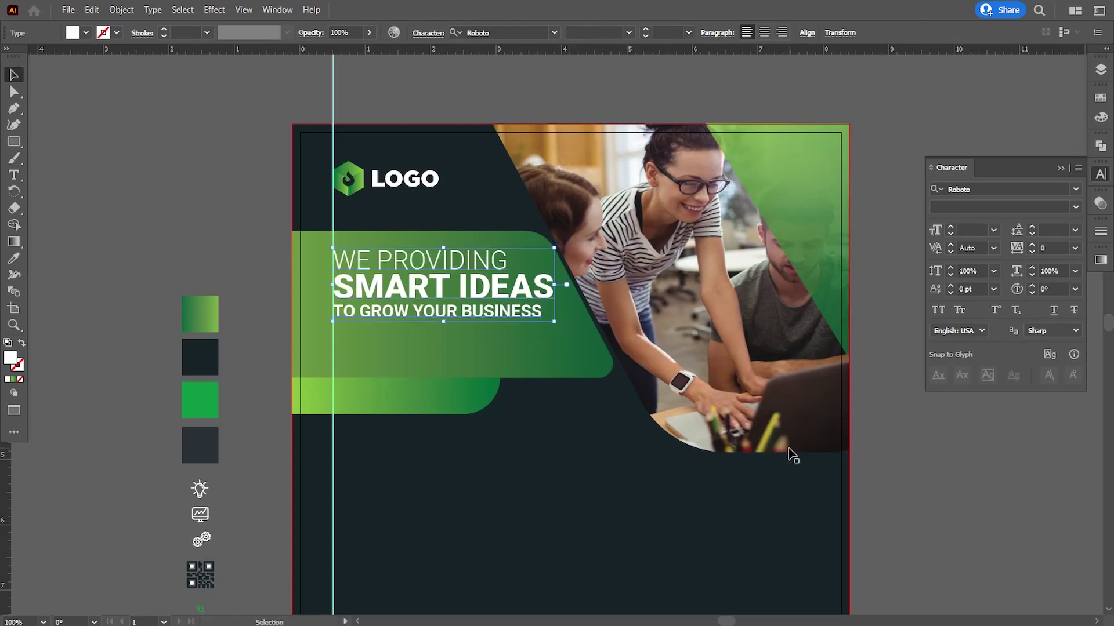
pyautogui.press('Down')
pyautogui.press('Down')
pyautogui.press('Down')
pyautogui.press('Down')
pyautogui.press('Down')
pyautogui.press('Down')
pyautogui.press('Down')
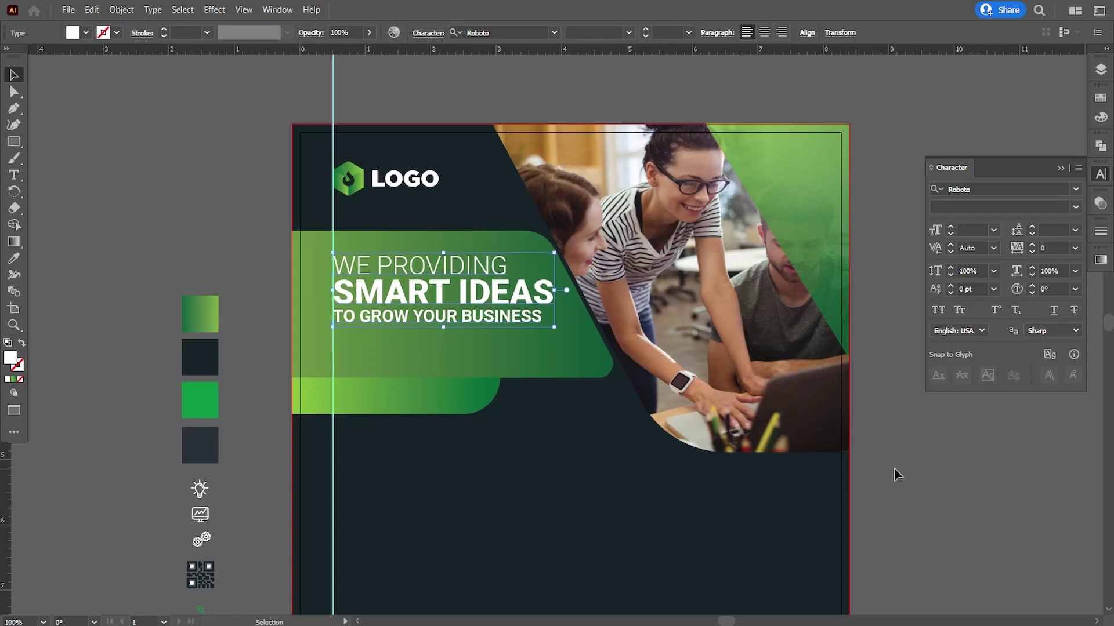
pyautogui.click(896, 473)
pyautogui.click(13, 158)
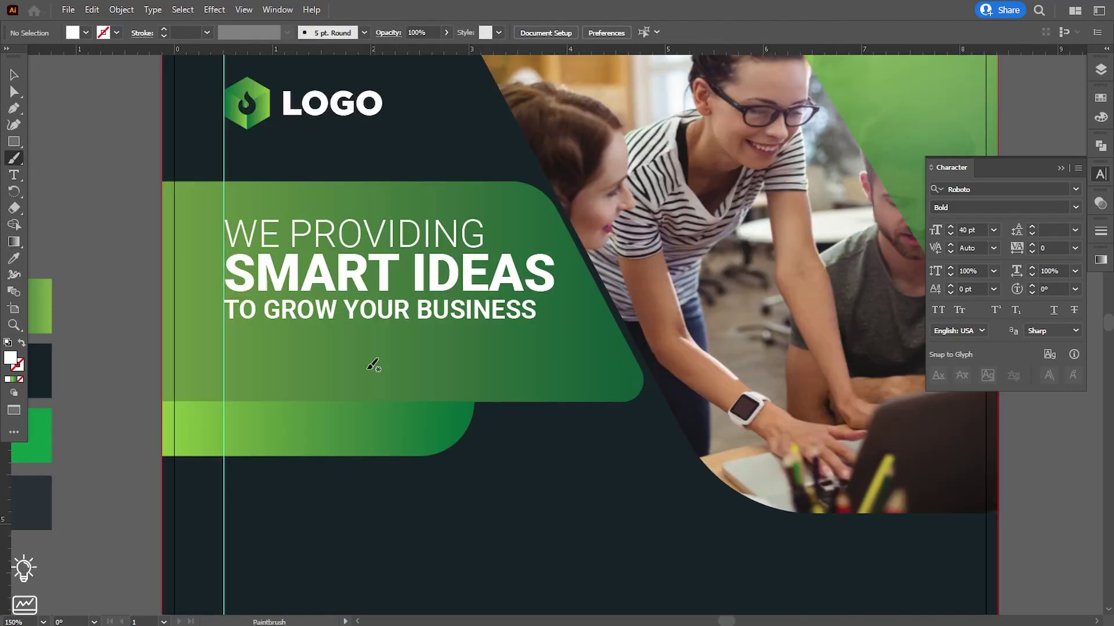
# Draw a thin white bar under TO GROW YOUR BUSINESS
pyautogui.hotkey('ctrl', '+')
pyautogui.click(14, 143)
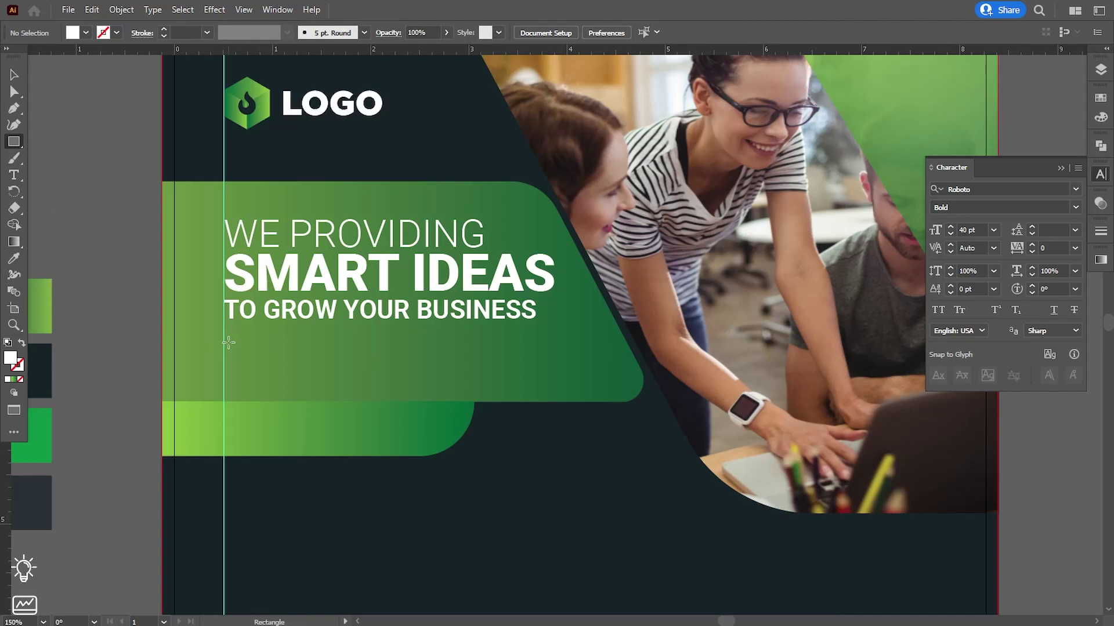
pyautogui.moveTo(223, 328); pyautogui.dragTo(273, 331)
pyautogui.press('v')
pyautogui.click(130, 313)
pyautogui.moveTo(130, 313); pyautogui.dragTo(130, 244)
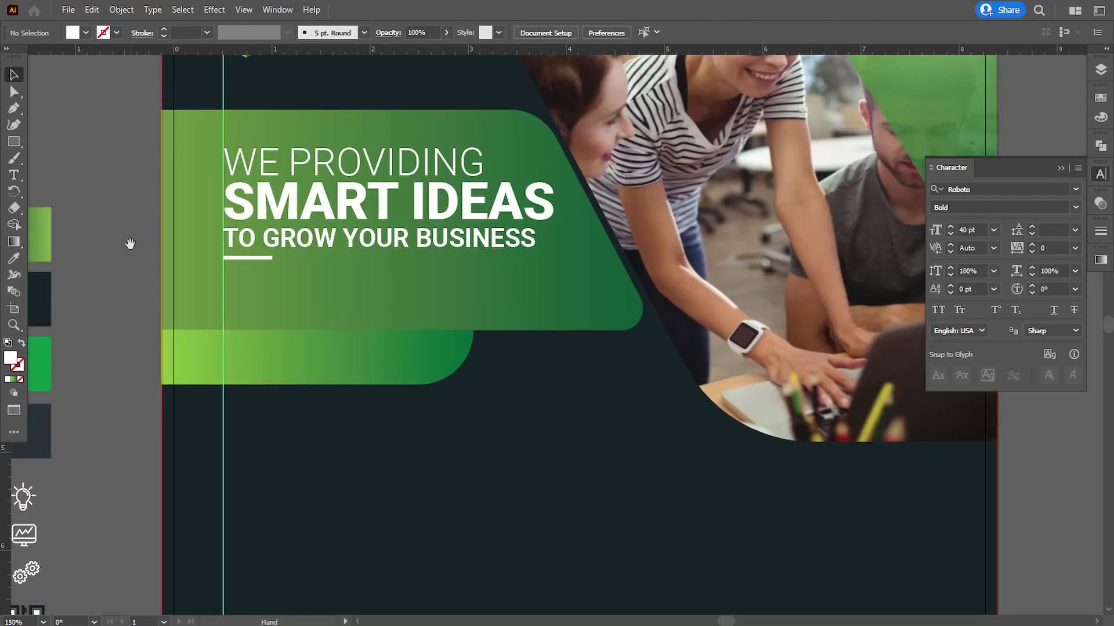
# Set the Type tool to Open Sans Regular at 10 pt
pyautogui.click(15, 174)
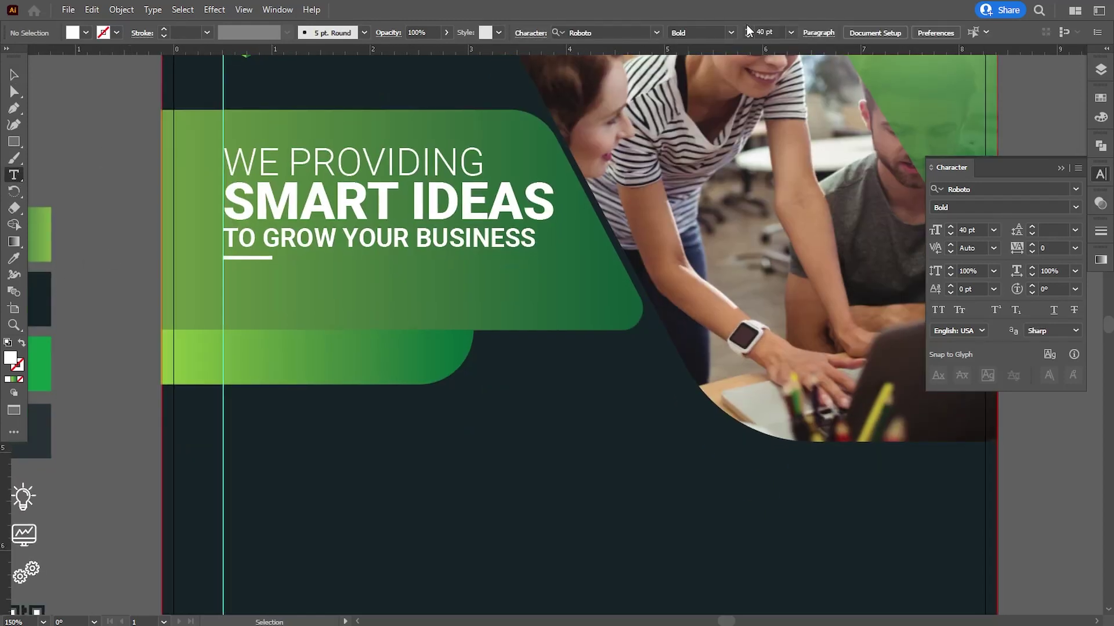
pyautogui.doubleClick(764, 31)
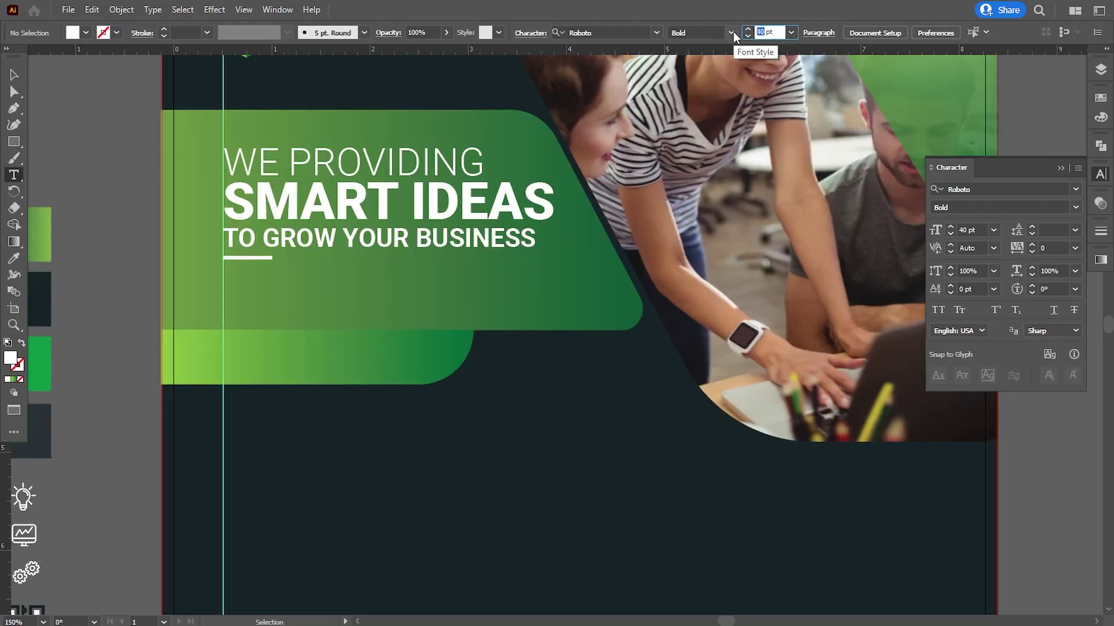
pyautogui.write('10')
pyautogui.press('Return')
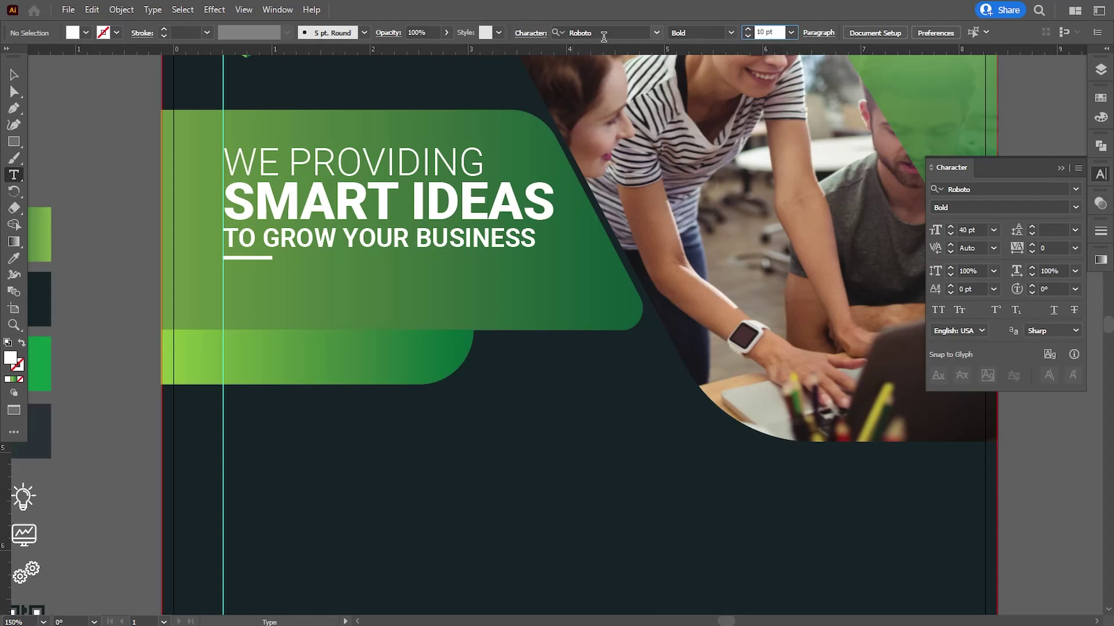
pyautogui.click(613, 31)
pyautogui.write('open')
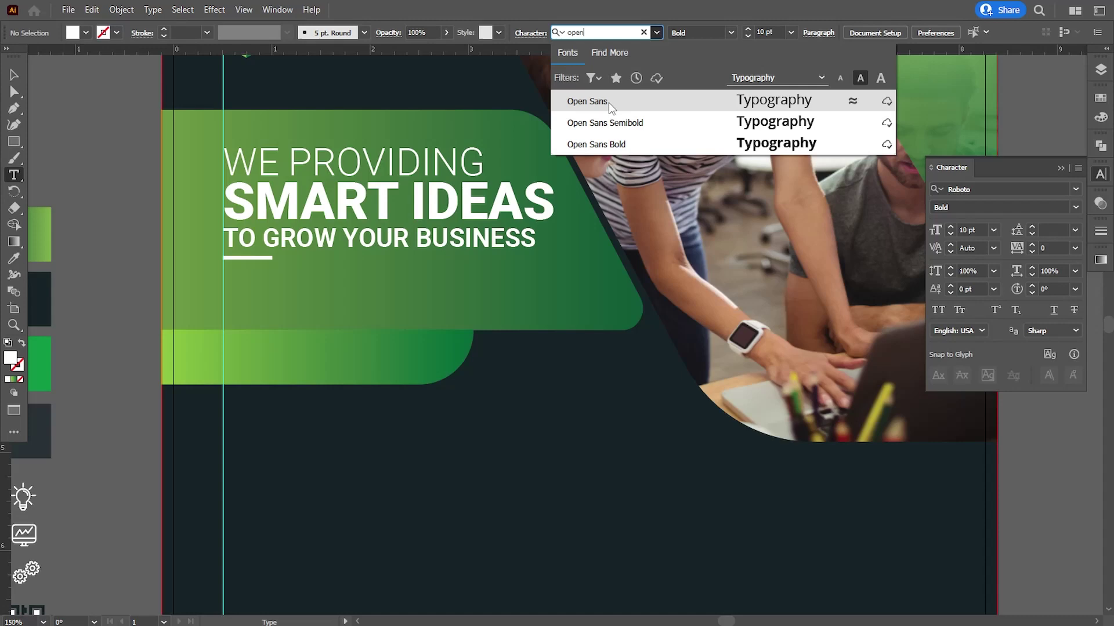
pyautogui.click(608, 102)
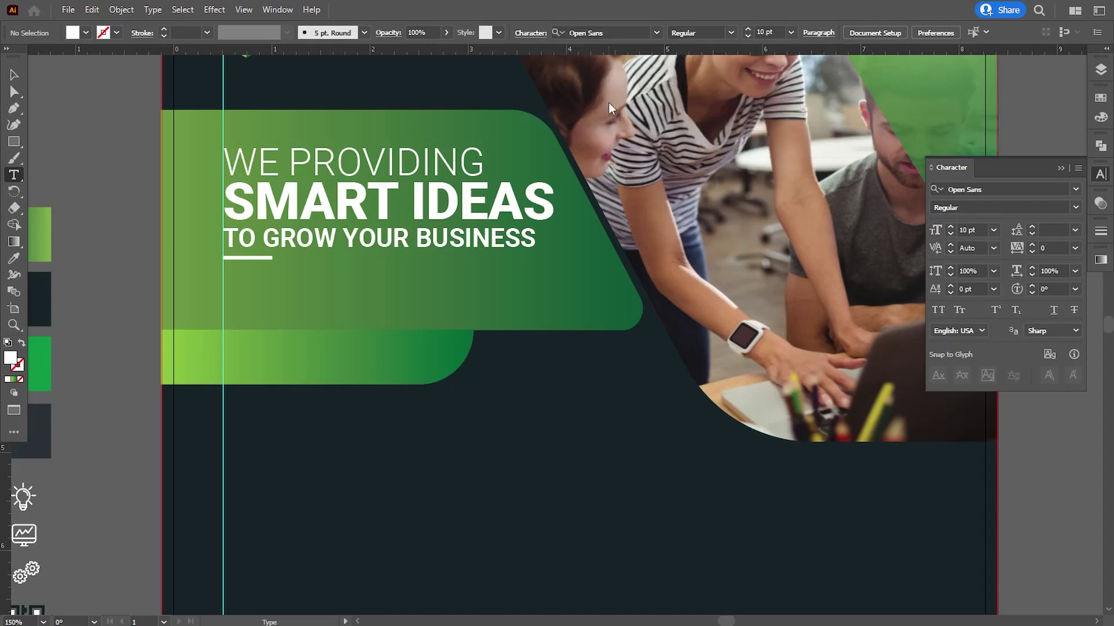
# Create a placeholder text area under the bar and tighten its leading to 12 pt
pyautogui.click(221, 278)
pyautogui.moveTo(225, 282); pyautogui.dragTo(511, 345)
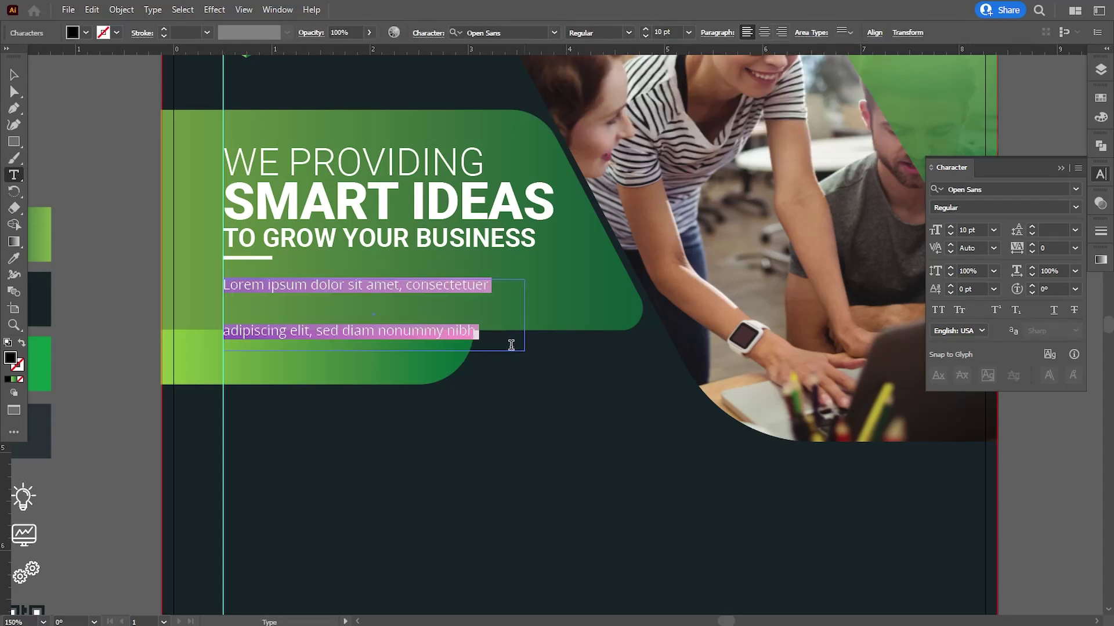
pyautogui.click(1032, 235)
pyautogui.click(1031, 235)
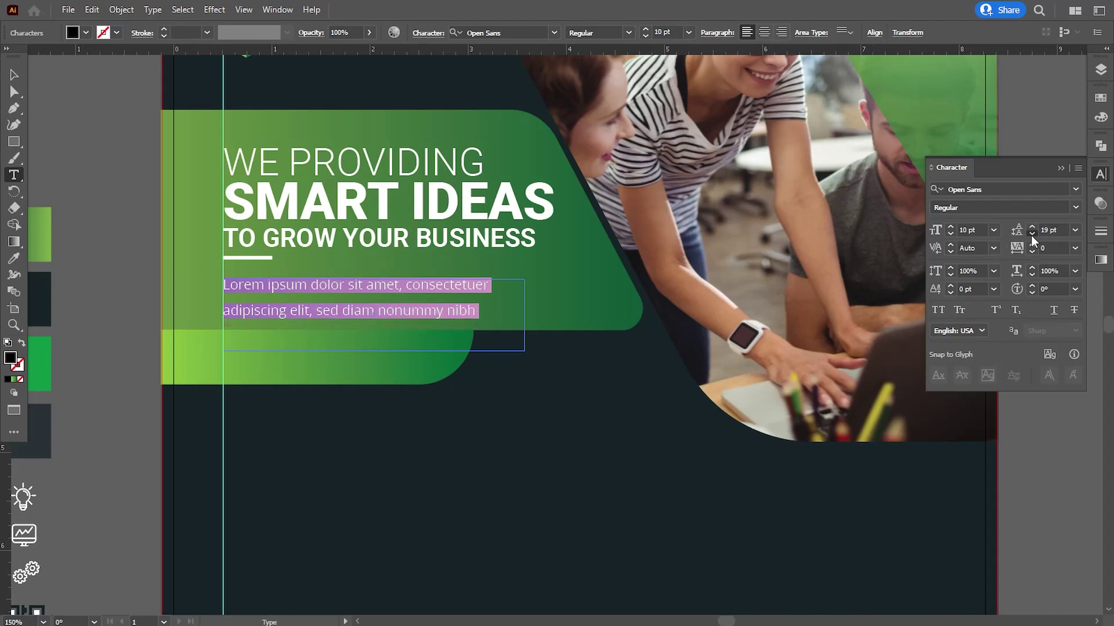
pyautogui.click(1032, 235)
pyautogui.click(1032, 235)
pyautogui.click(1031, 235)
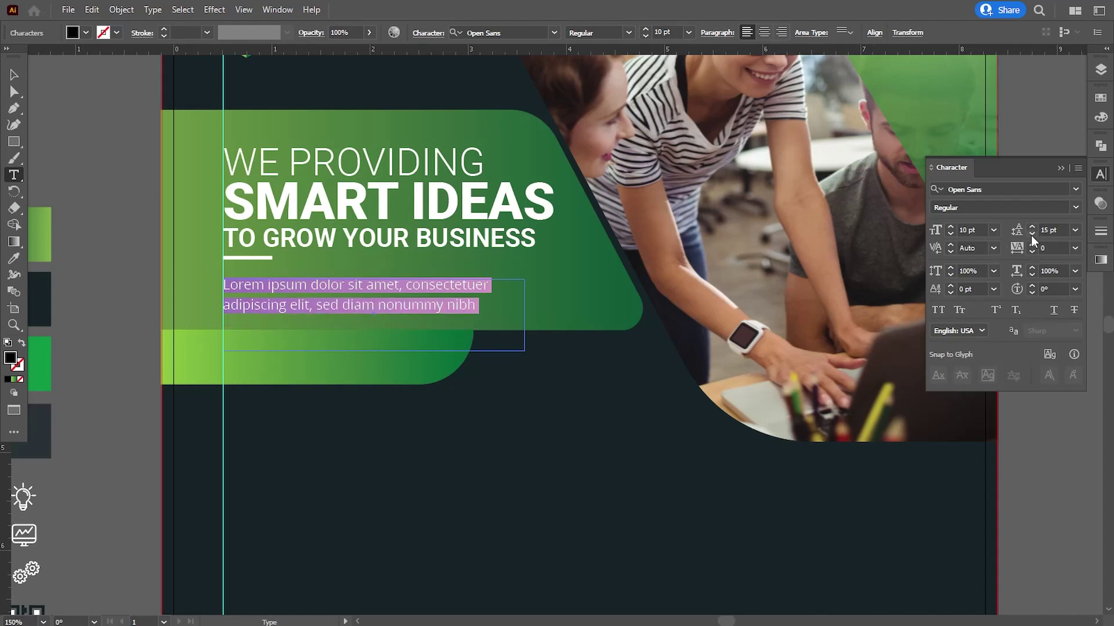
# Fill the body text white and tighten its line spacing further
pyautogui.click(14, 75)
pyautogui.doubleClick(12, 357)
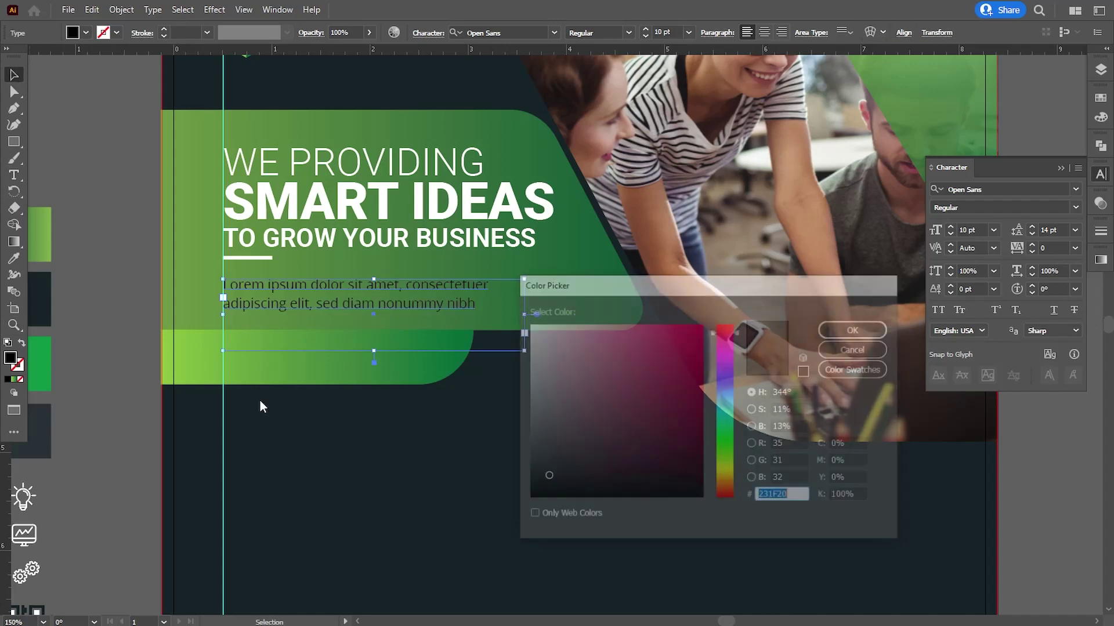
pyautogui.moveTo(527, 357); pyautogui.dragTo(514, 314)
pyautogui.click(856, 329)
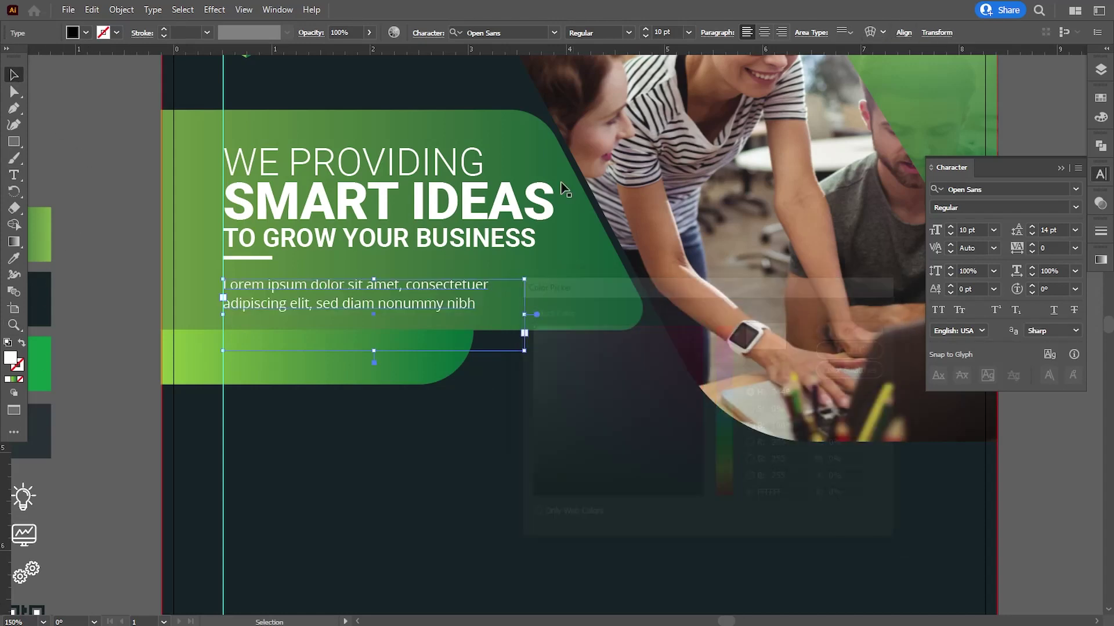
pyautogui.click(1034, 231)
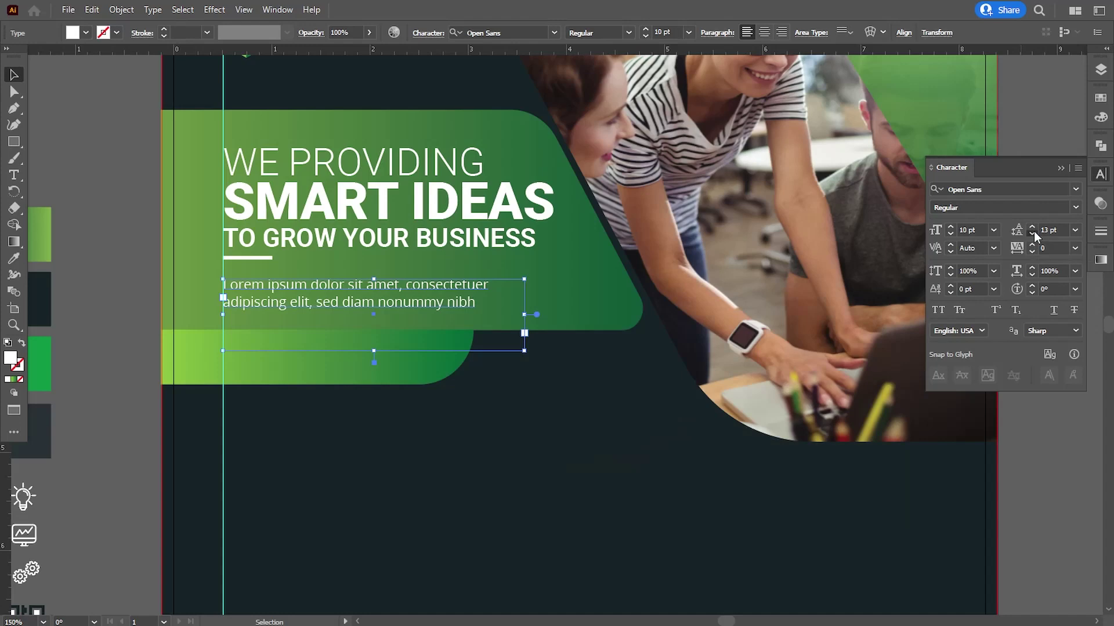
pyautogui.click(145, 260)
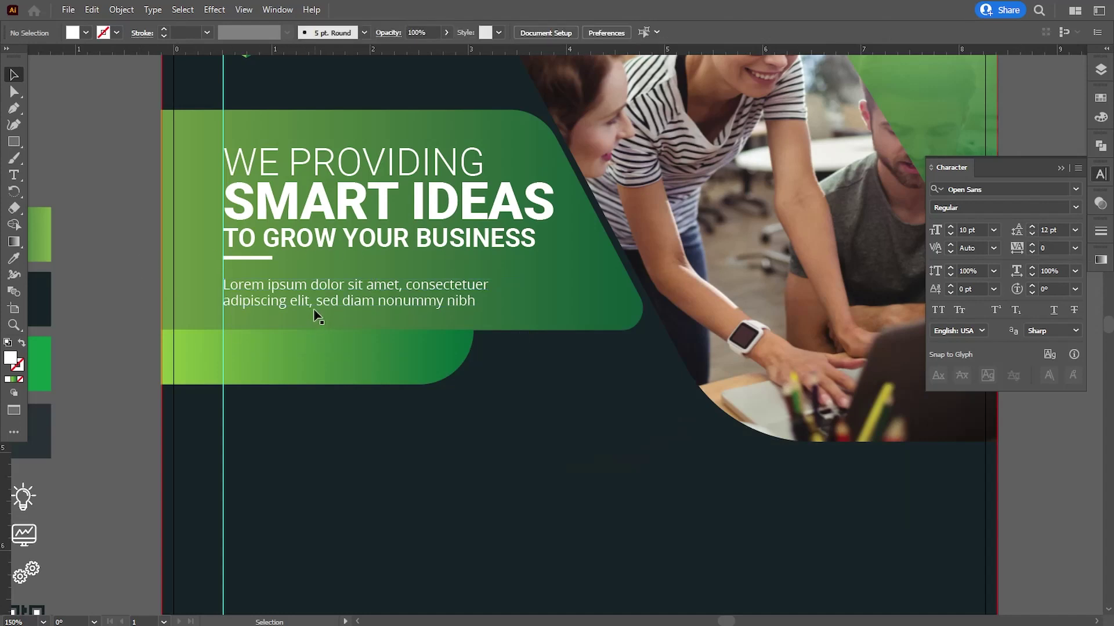
# Nudge the headline, bar and body text up slightly as one block
pyautogui.moveTo(316, 314); pyautogui.dragTo(292, 212)
pyautogui.press('Up')
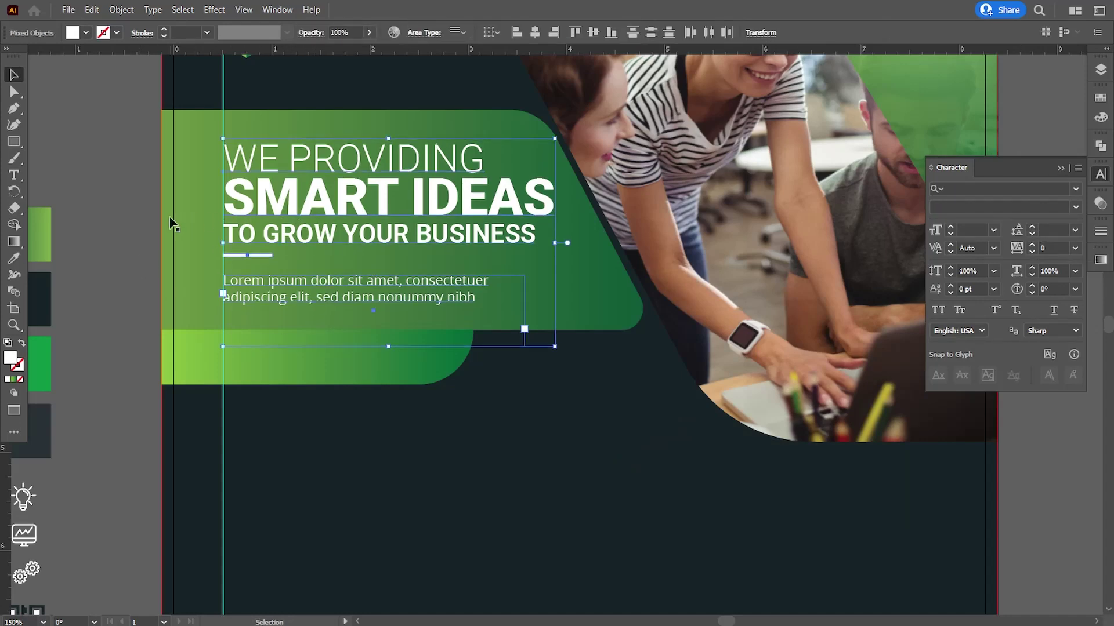
pyautogui.click(154, 258)
pyautogui.hotkey('ctrl', '1')
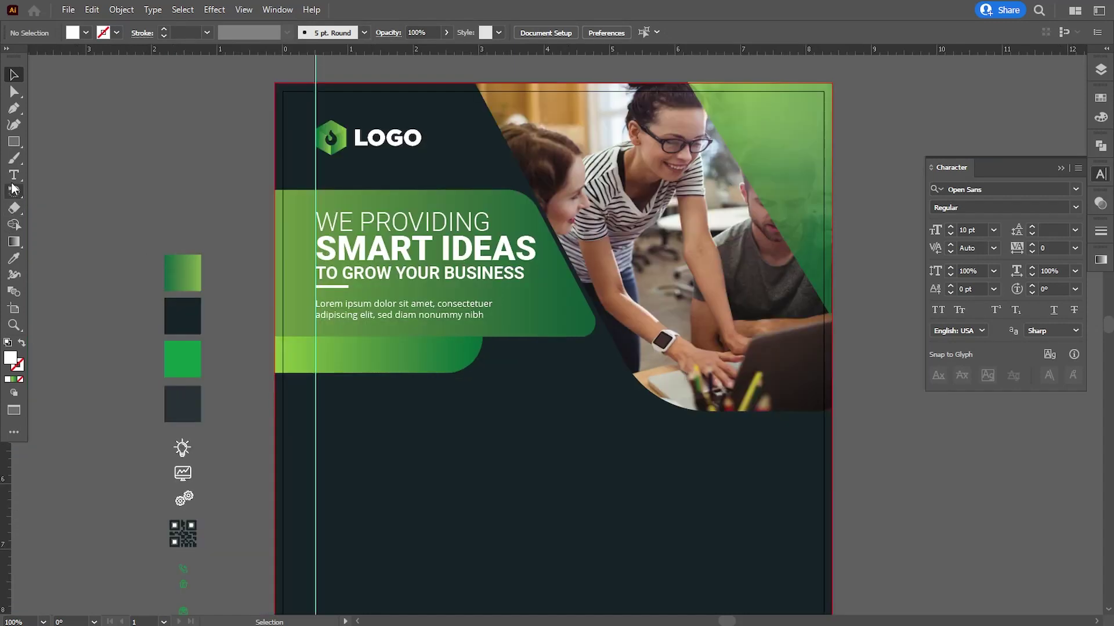
pyautogui.click(14, 175)
pyautogui.hotkey('ctrl', '+')
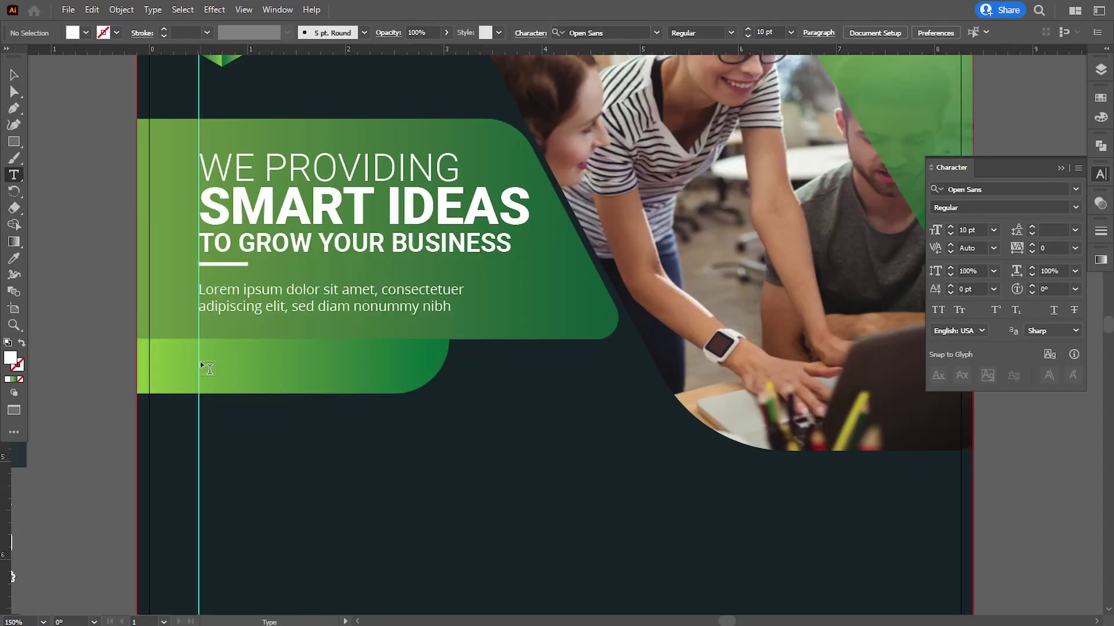
# Type 'JOIN THE BEST COMPANY' on the lower banner in Roboto Bold 12 pt
pyautogui.click(201, 360)
pyautogui.write('JOIN THE BEST COMPANY')
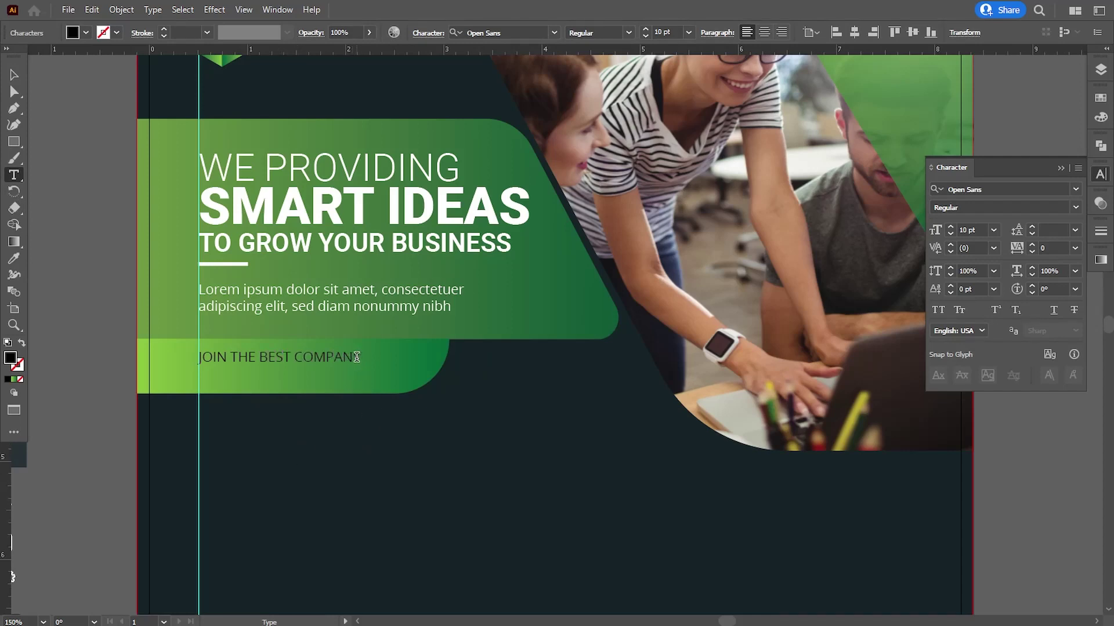
pyautogui.moveTo(353, 357); pyautogui.dragTo(199, 357)
pyautogui.click(499, 33)
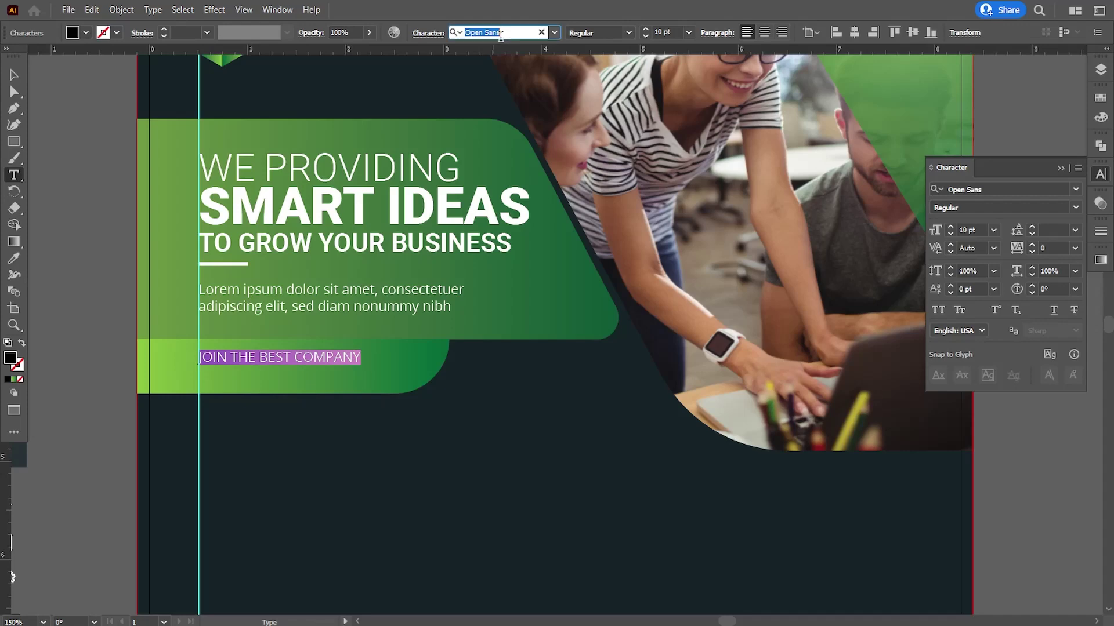
pyautogui.write('robo')
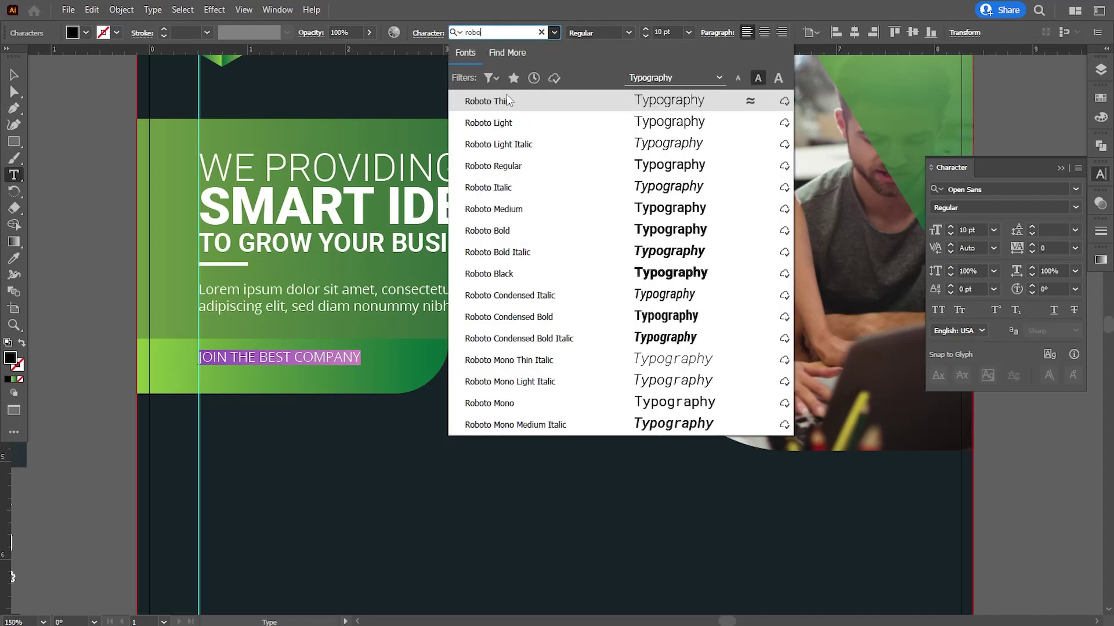
pyautogui.click(512, 231)
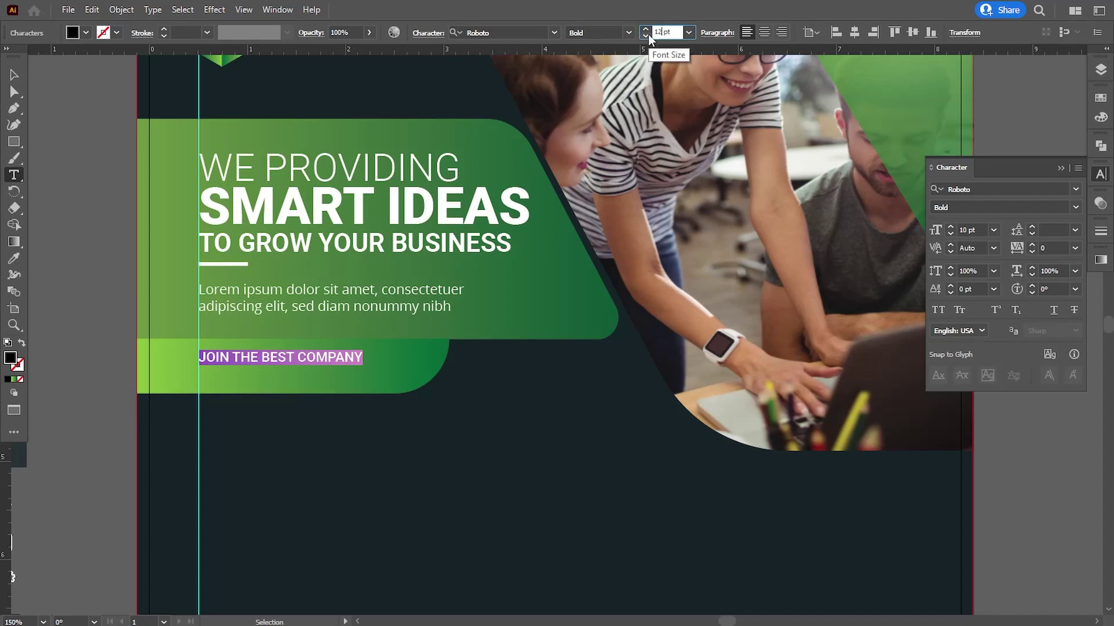
pyautogui.write('12')
pyautogui.press('Return')
# Fill the label white and nudge it into position on the lower bar
pyautogui.click(14, 75)
pyautogui.press('Down')
pyautogui.press('Down')
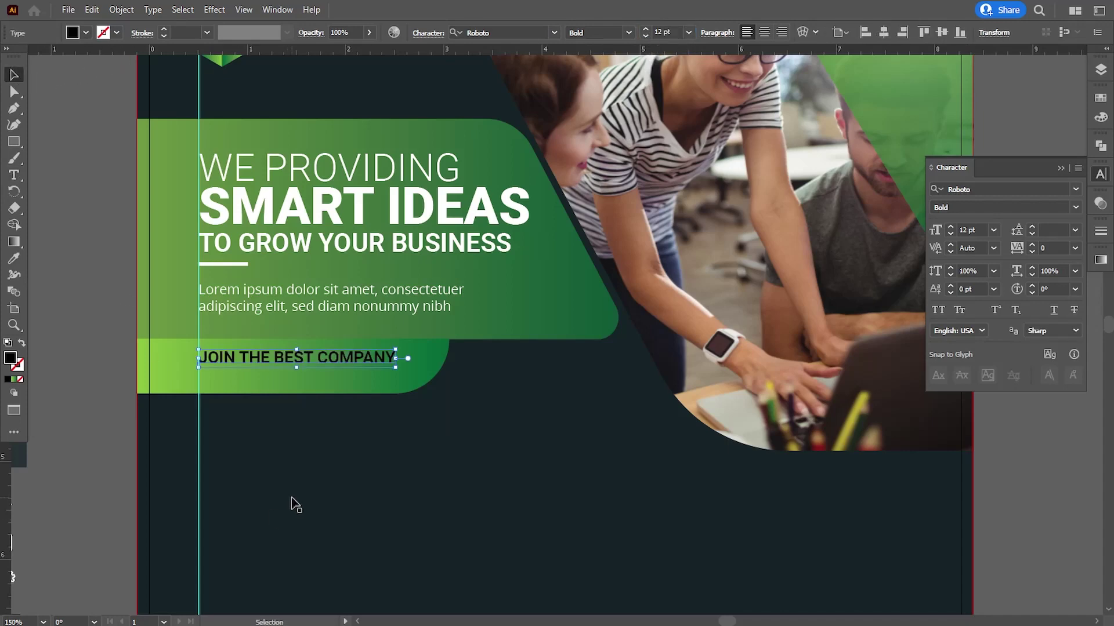
pyautogui.press('Down')
pyautogui.press('Down')
pyautogui.press('Down')
pyautogui.press('Down')
pyautogui.press('Down')
pyautogui.press('Up')
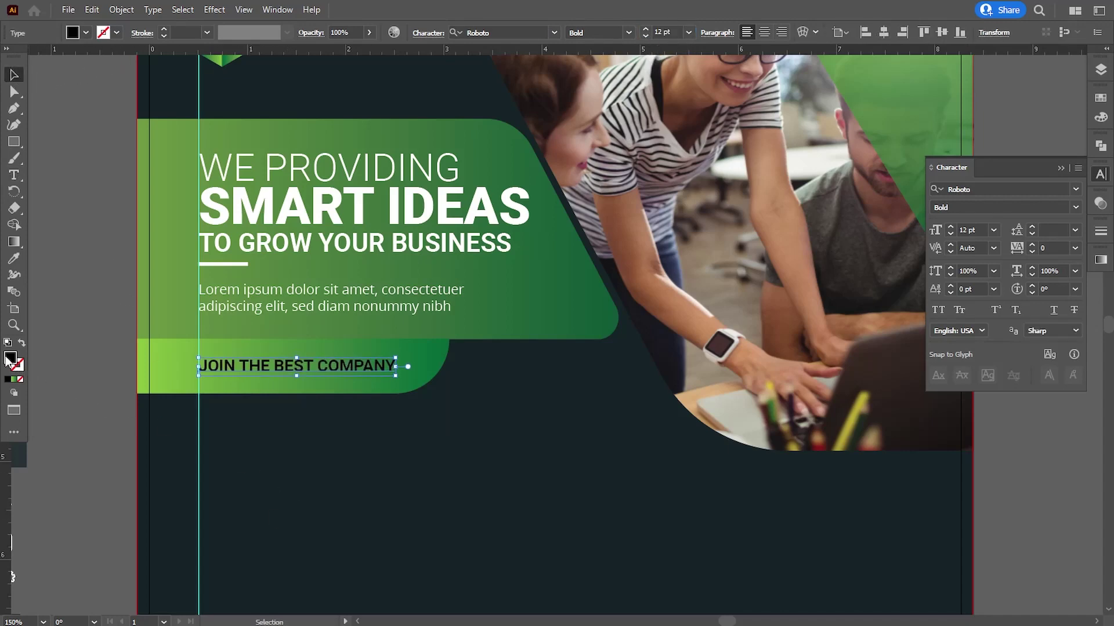
pyautogui.doubleClick(10, 358)
pyautogui.click(521, 315)
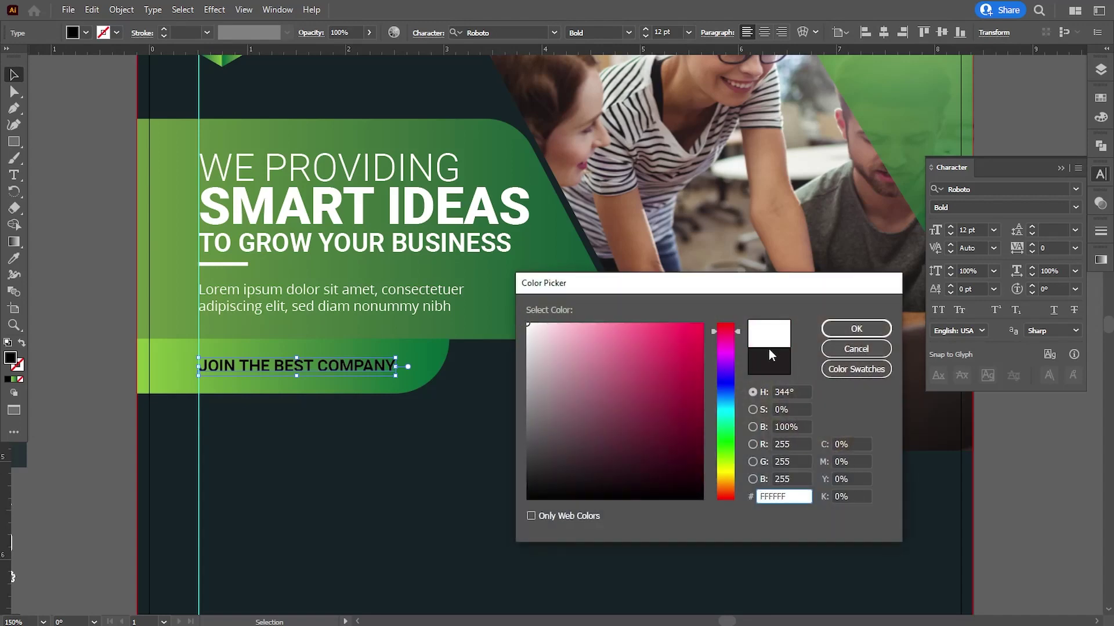
pyautogui.click(853, 327)
pyautogui.click(120, 467)
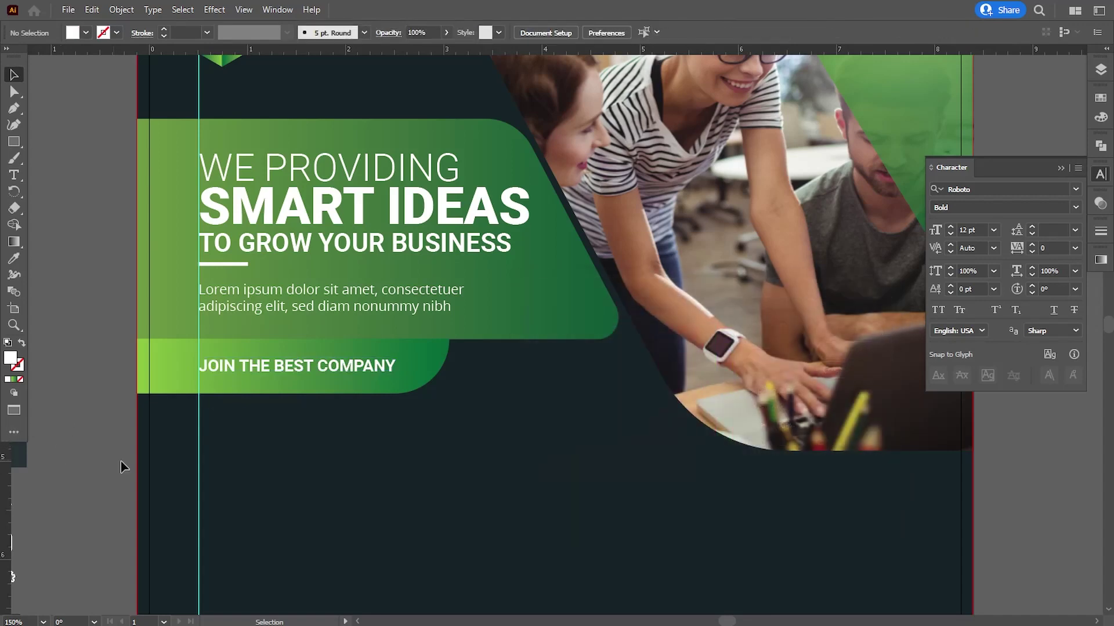
pyautogui.click(250, 376)
pyautogui.press('Down')
pyautogui.click(114, 453)
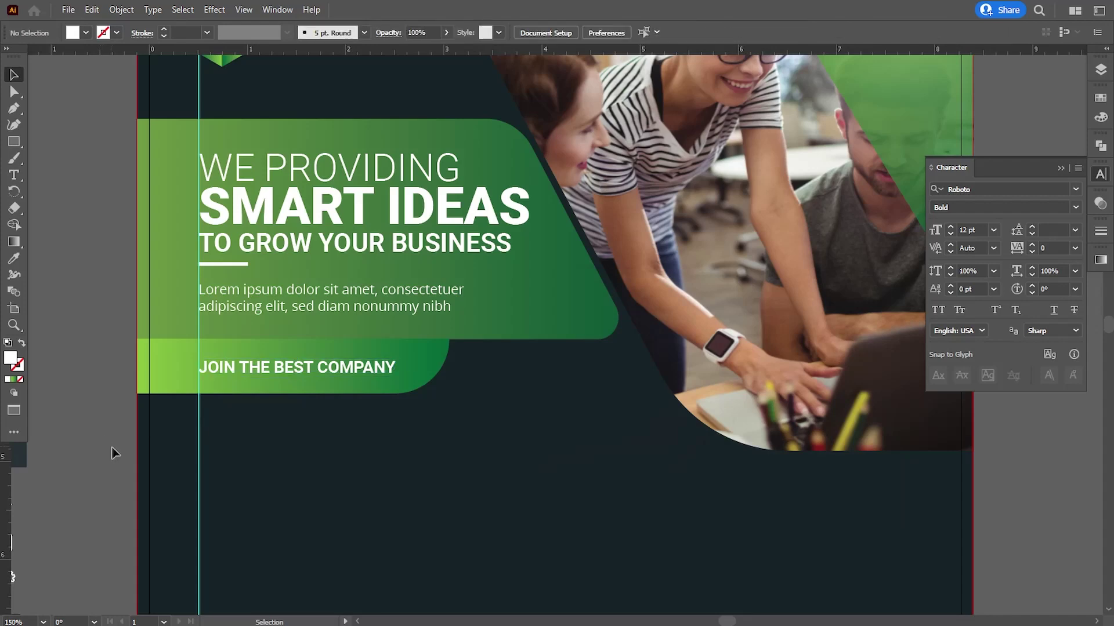
pyautogui.hotkey('ctrl', '1')
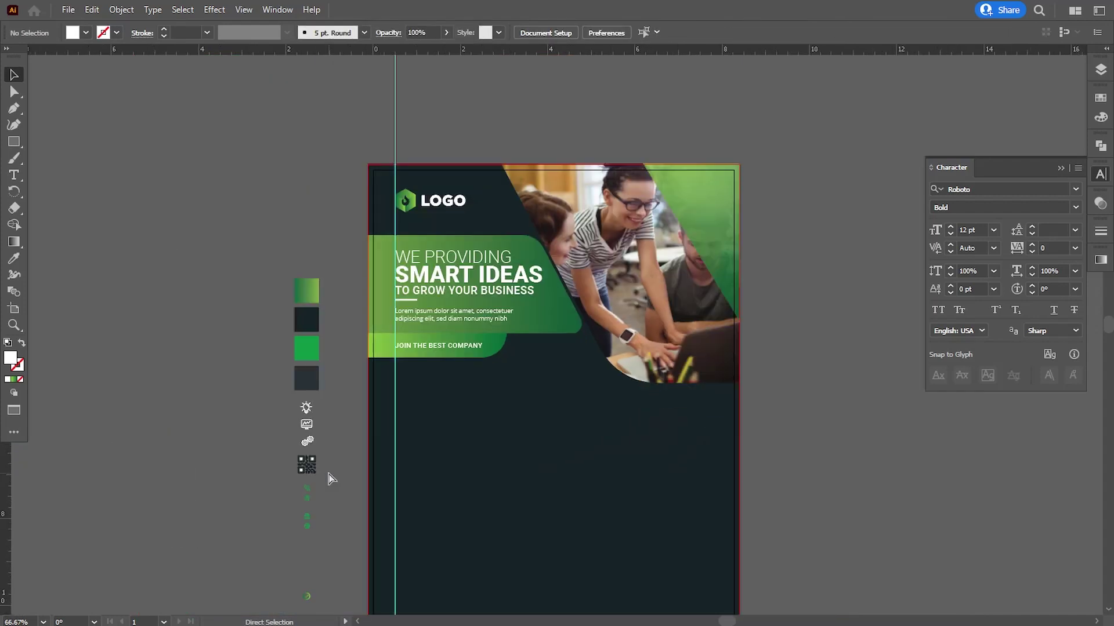
# Type 'ABOUT BUSINESS' in the empty area below the green banners
pyautogui.moveTo(458, 491); pyautogui.dragTo(416, 381)
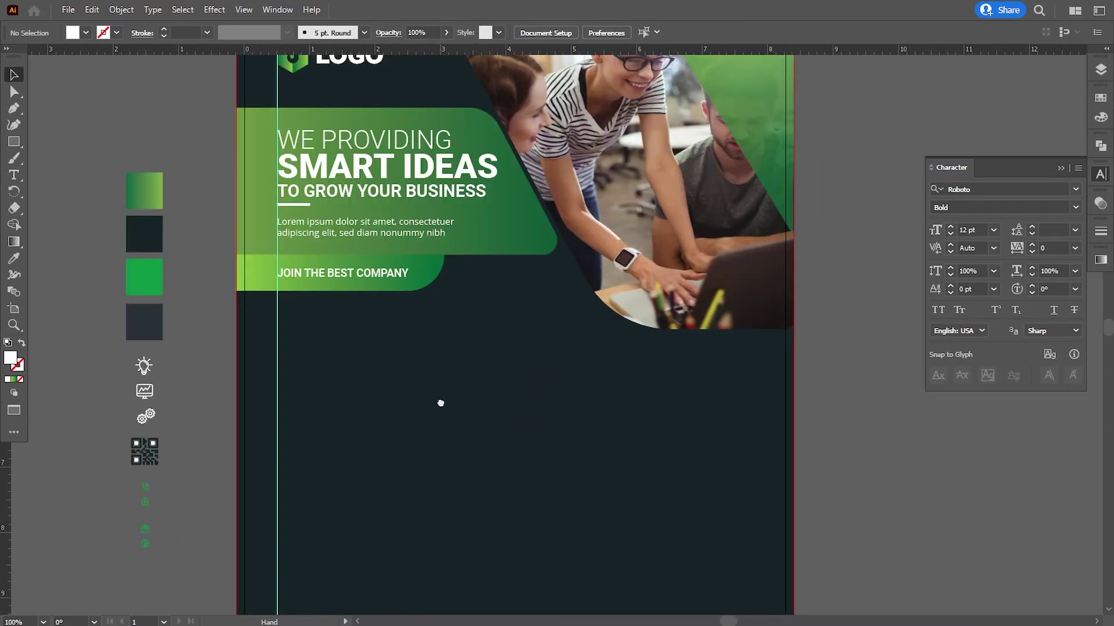
pyautogui.click(14, 174)
pyautogui.hotkey('ctrl', '+')
pyautogui.hscroll(-1, 283, 380)
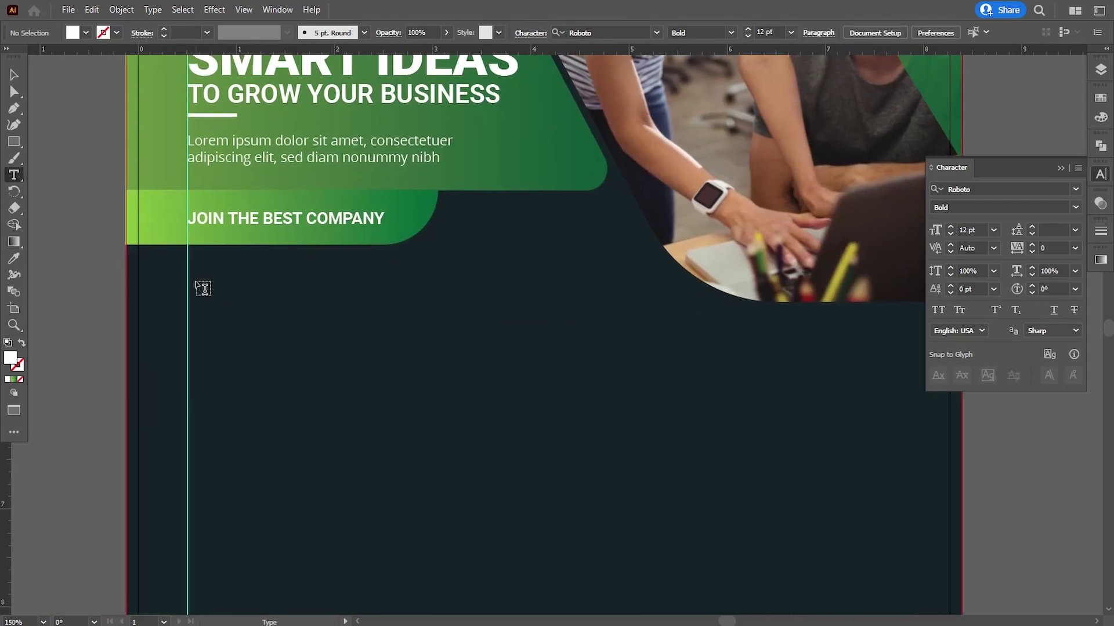
pyautogui.hscroll(-3, 201, 289)
pyautogui.click(197, 293)
pyautogui.write('ABOUT BU')
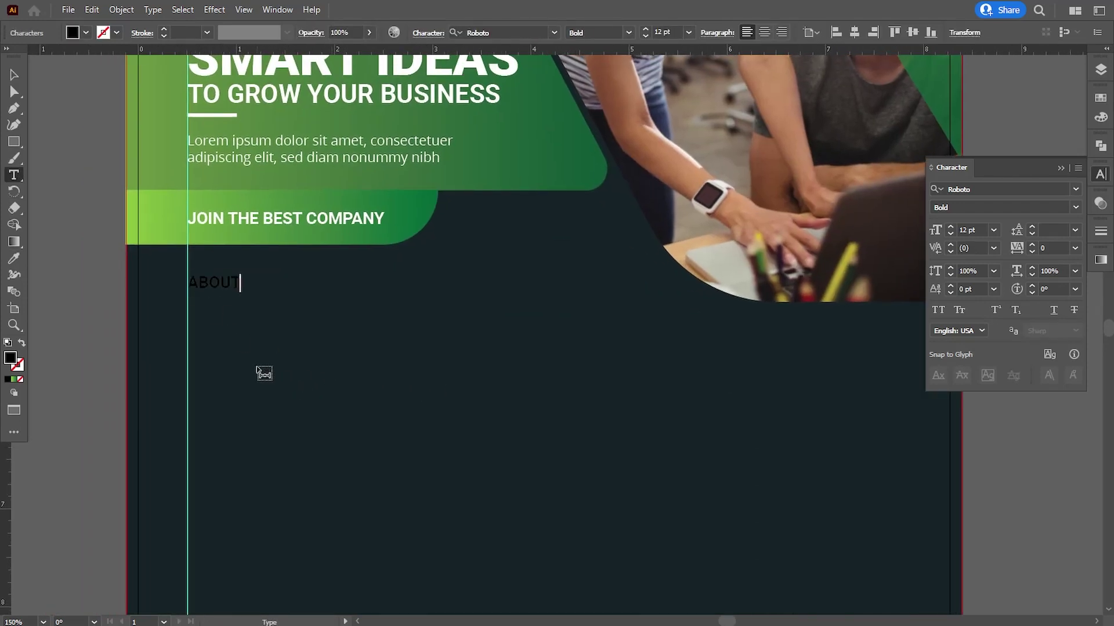
pyautogui.write('SINESS')
# Fill the ABOUT BUSINESS text white
pyautogui.moveTo(191, 282); pyautogui.dragTo(278, 303)
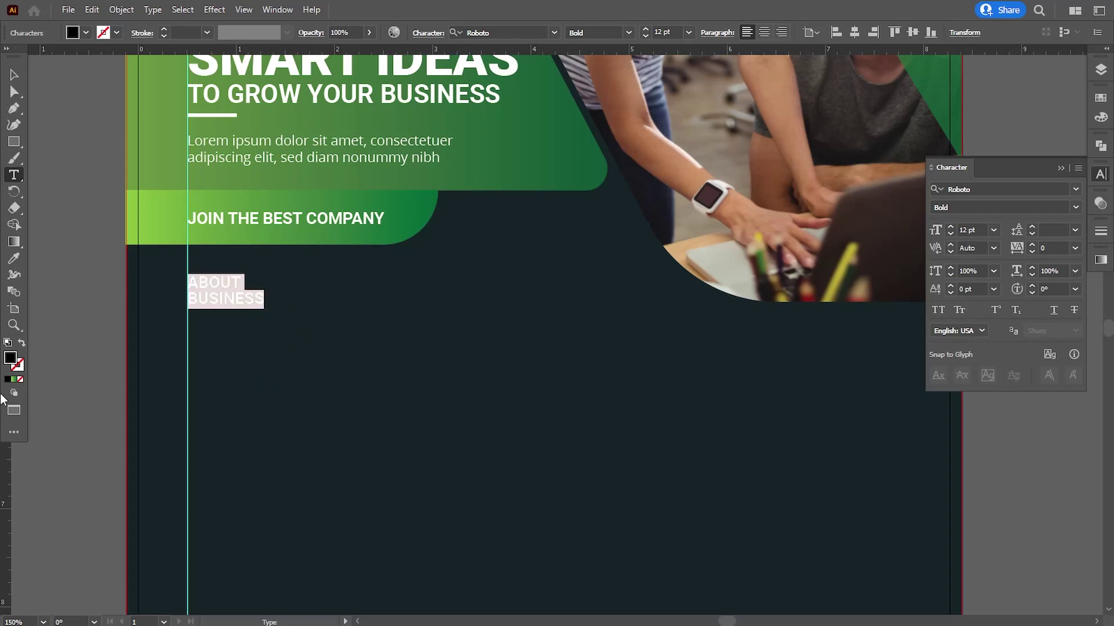
pyautogui.doubleClick(10, 360)
pyautogui.moveTo(551, 359); pyautogui.dragTo(510, 305)
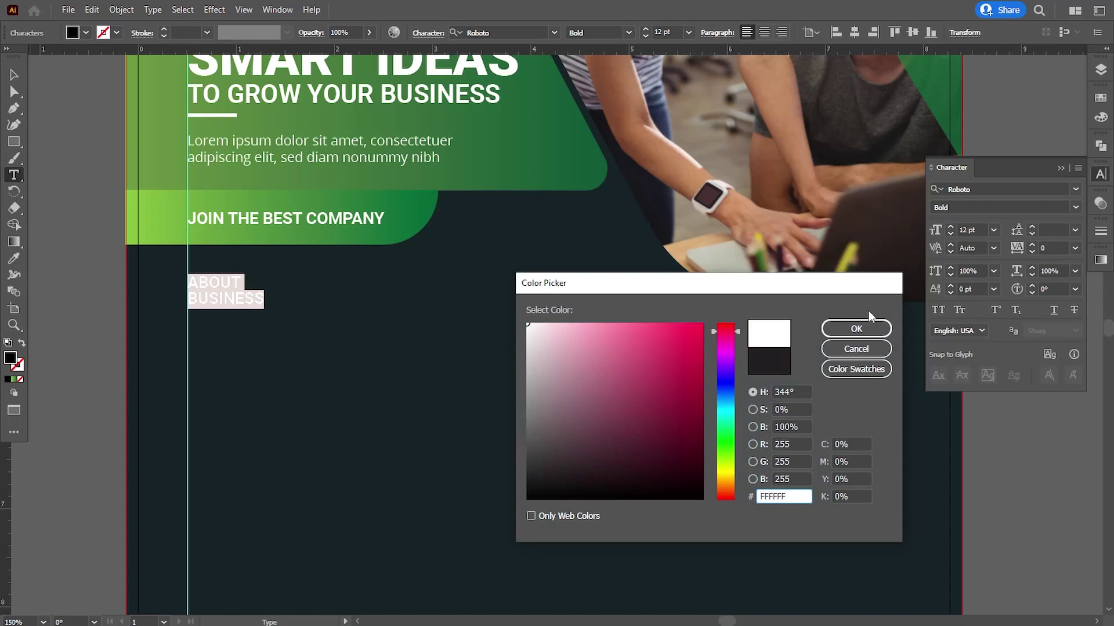
pyautogui.click(856, 328)
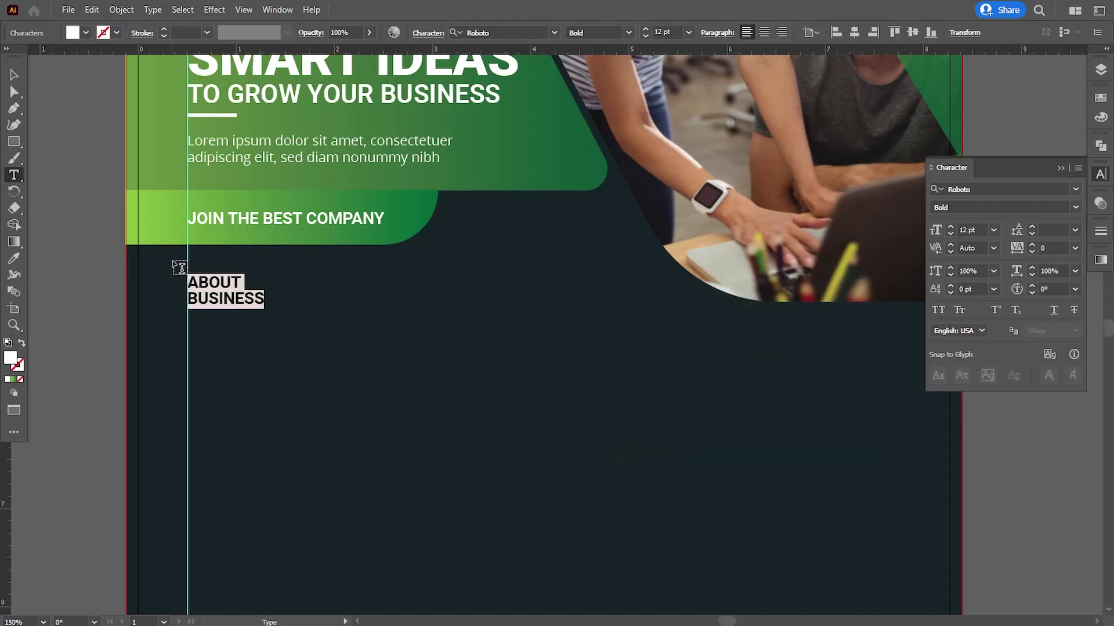
# Set ABOUT to Roboto Thin 20 pt and BUSINESS to 30 pt
pyautogui.moveTo(188, 282); pyautogui.dragTo(241, 283)
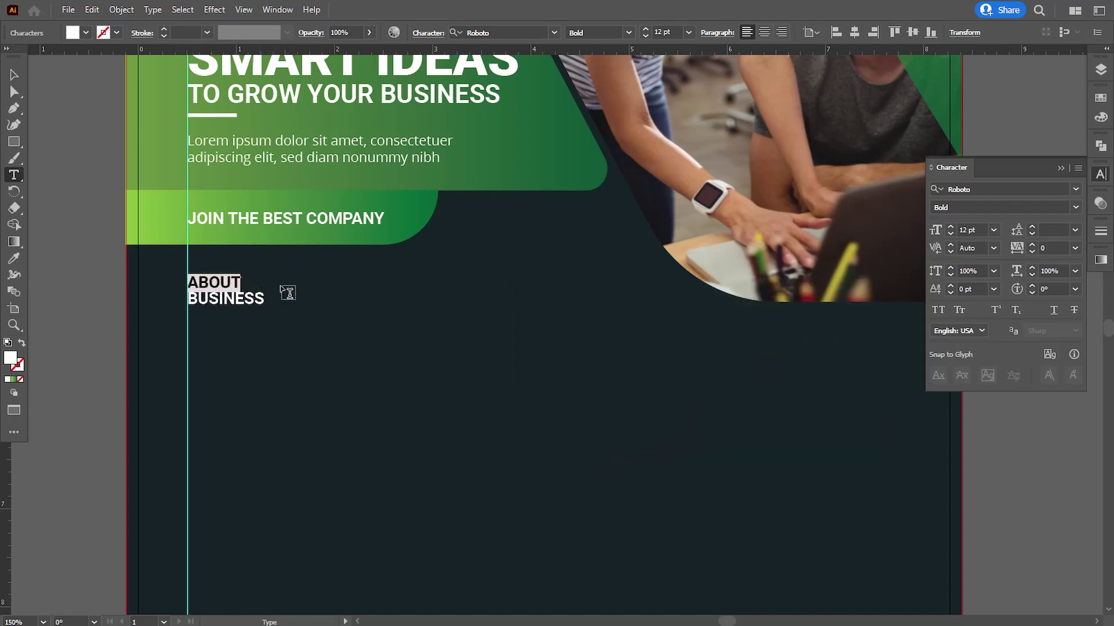
pyautogui.click(615, 33)
pyautogui.click(595, 52)
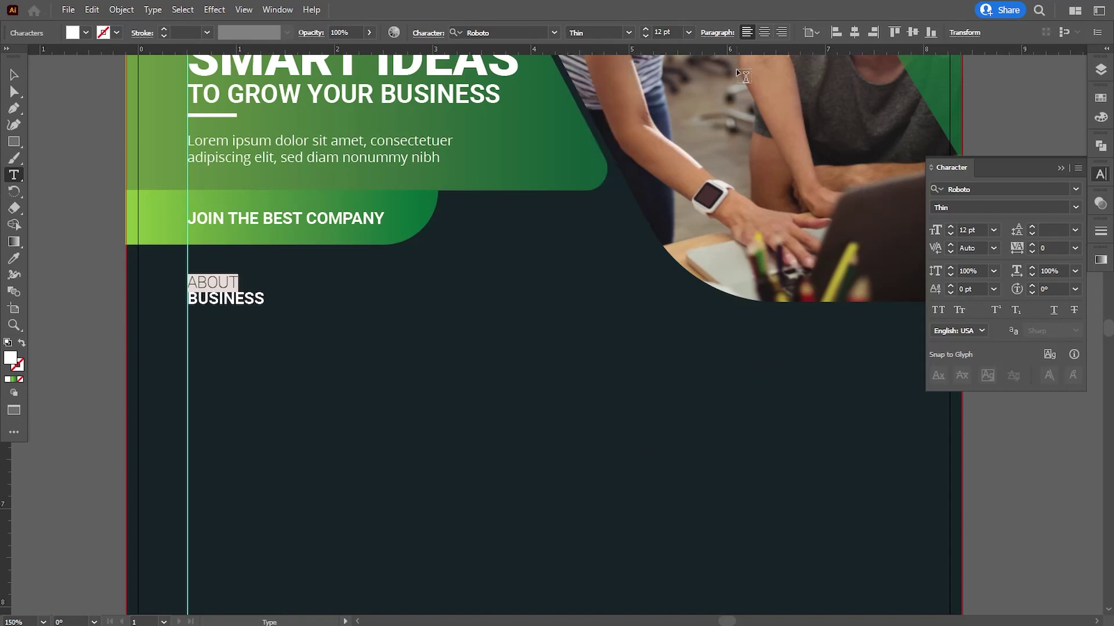
pyautogui.doubleClick(661, 31)
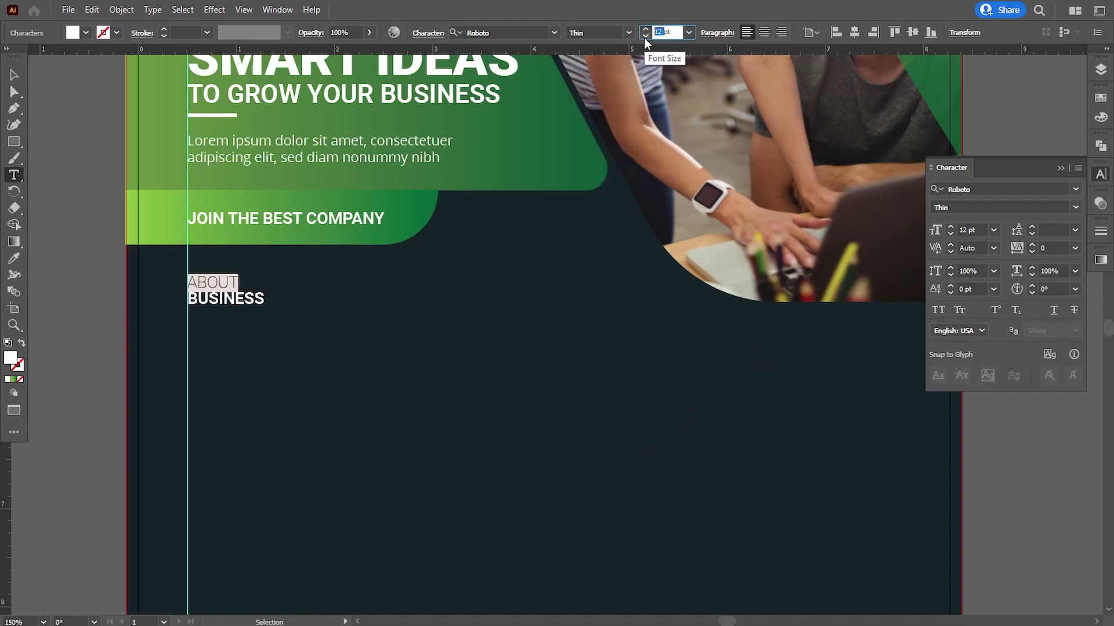
pyautogui.write('20')
pyautogui.press('Return')
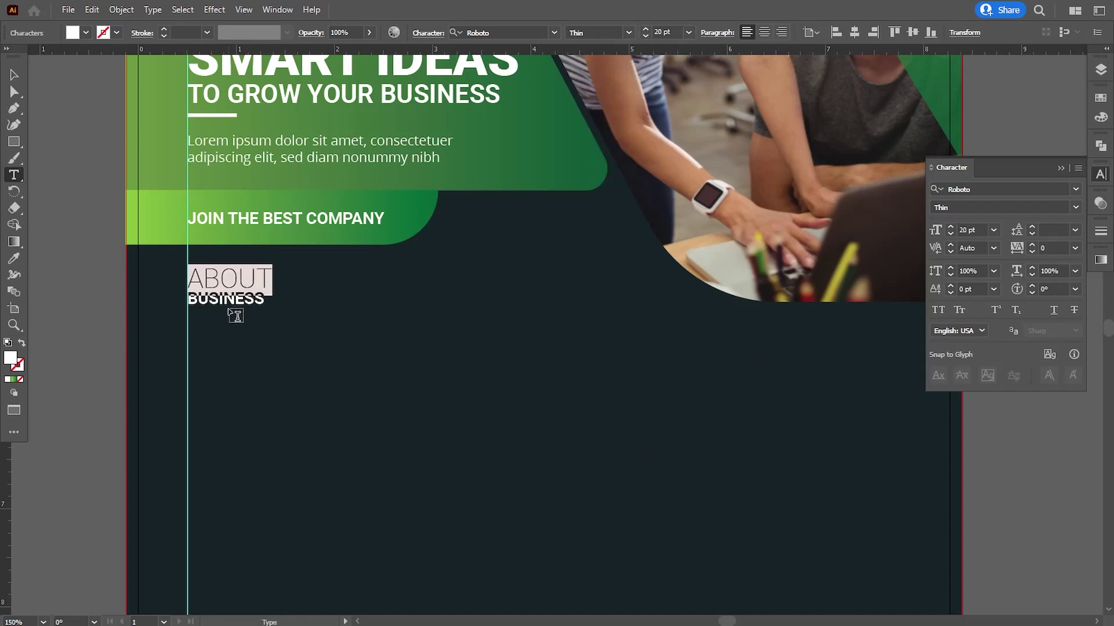
pyautogui.click(220, 297)
pyautogui.moveTo(189, 299); pyautogui.dragTo(266, 300)
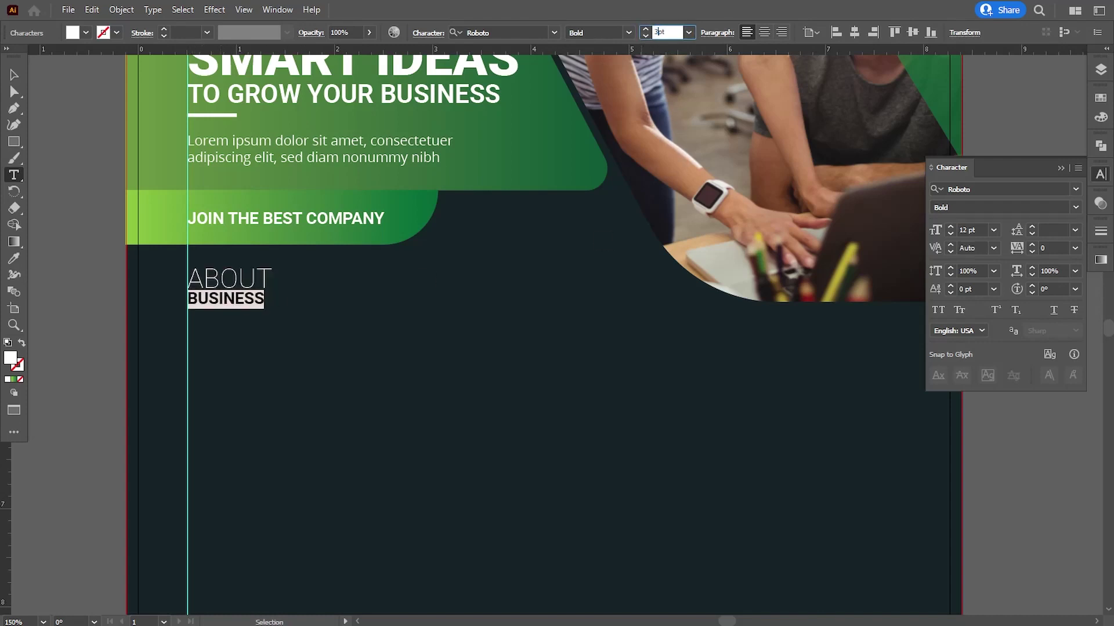
pyautogui.write('30')
pyautogui.press('Return')
# Adjust the heading's line spacing to 27 pt
pyautogui.click(13, 75)
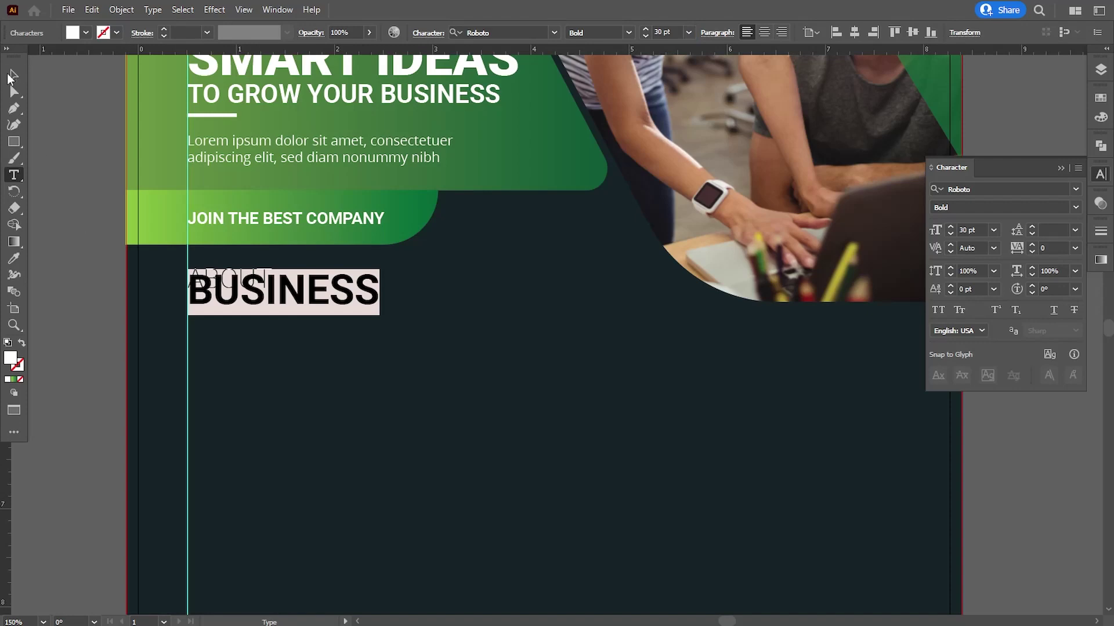
pyautogui.click(1031, 230)
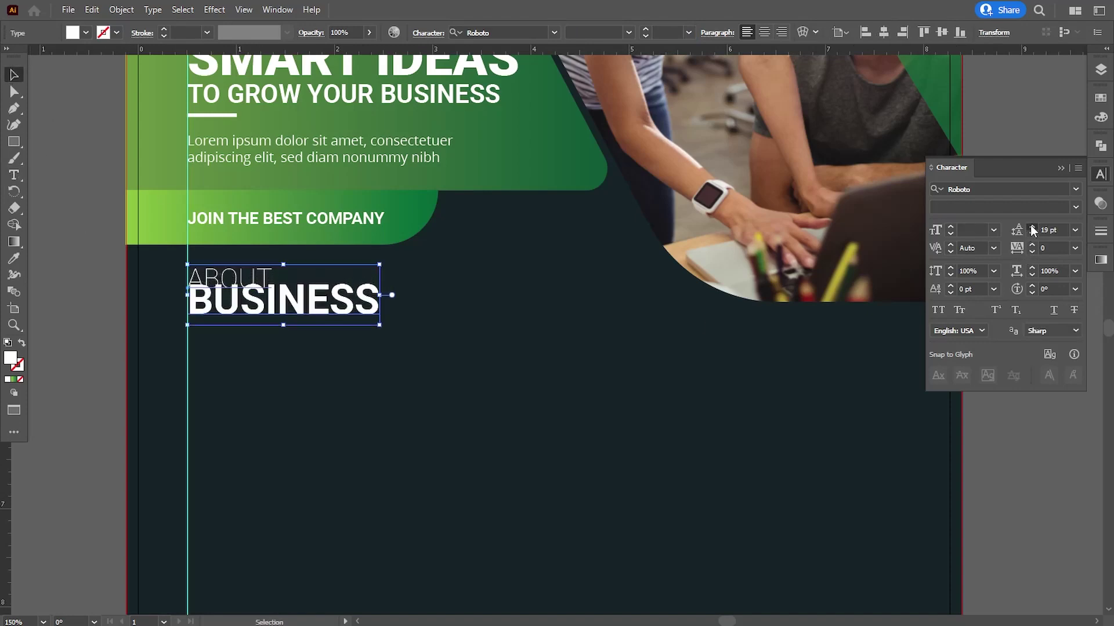
pyautogui.click(1031, 230)
pyautogui.click(1031, 229)
pyautogui.click(1031, 230)
pyautogui.click(1031, 229)
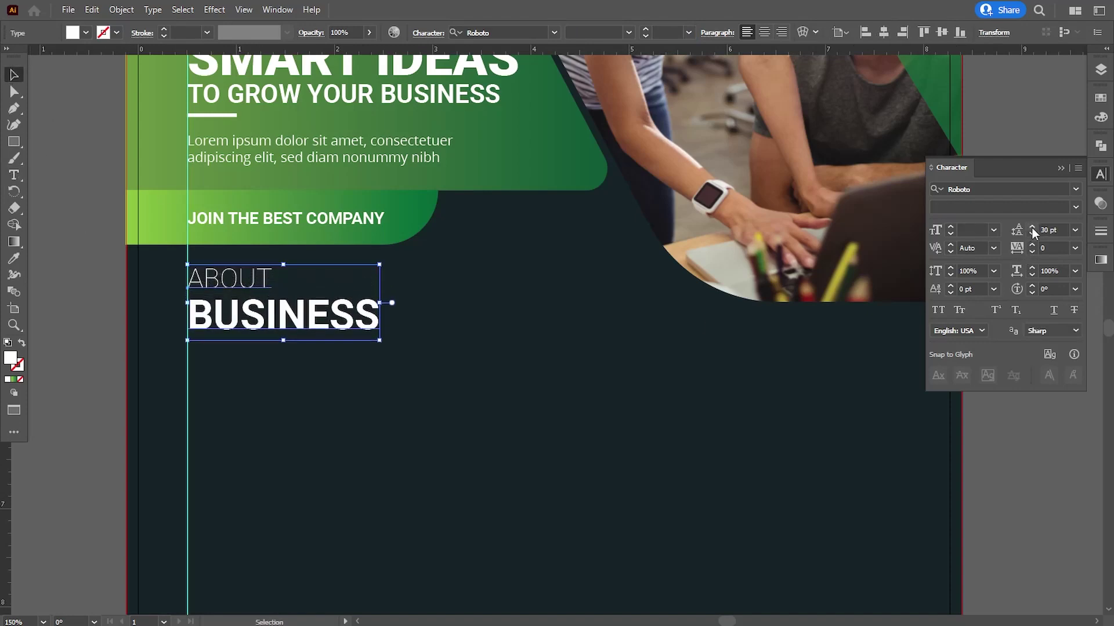
pyautogui.click(1031, 234)
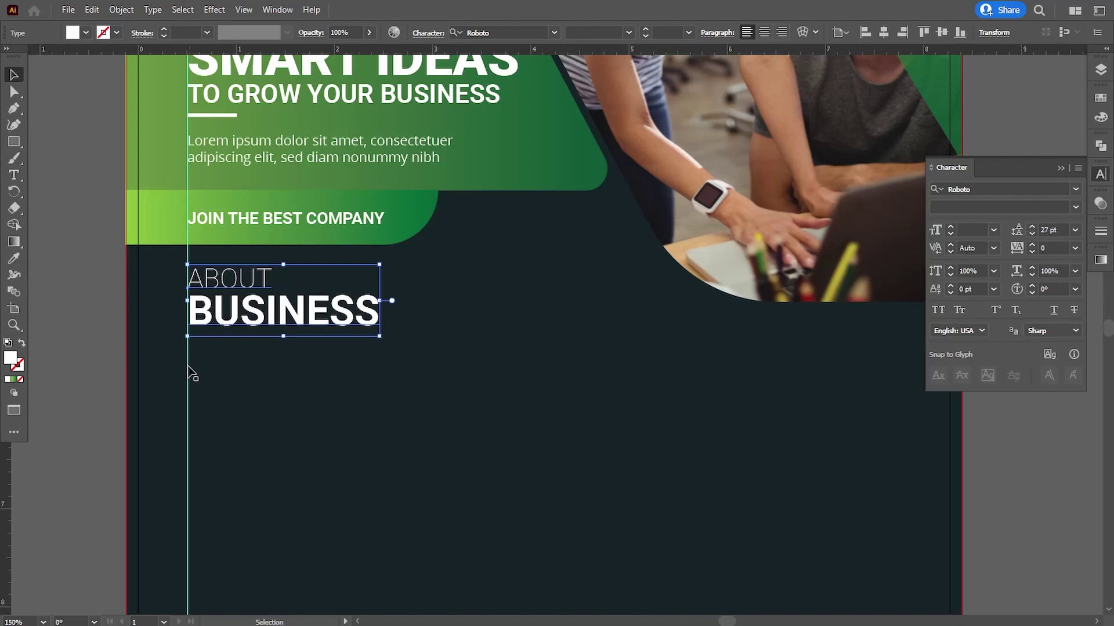
pyautogui.click(90, 360)
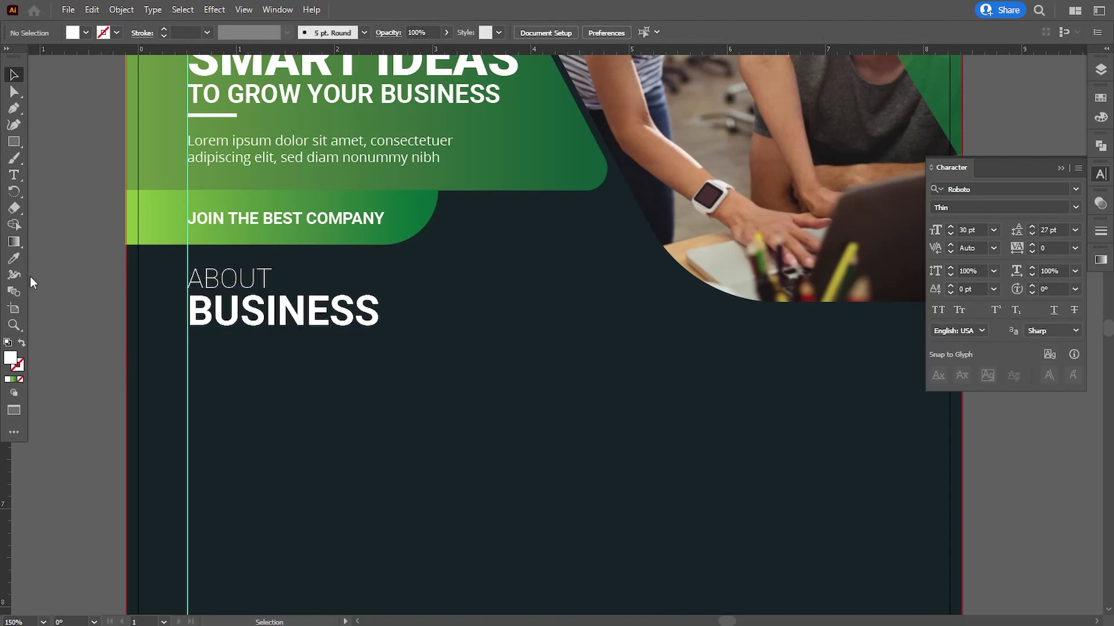
# Set type to Regular 10 pt and draw a placeholder-text area box under BUSINESS
pyautogui.click(14, 174)
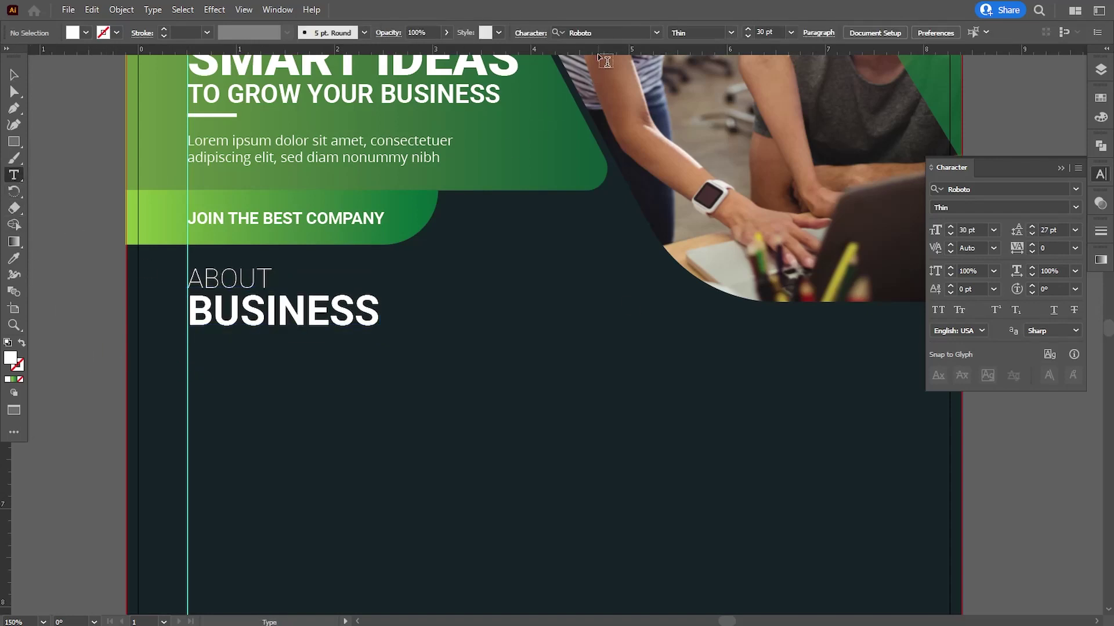
pyautogui.click(730, 33)
pyautogui.click(697, 96)
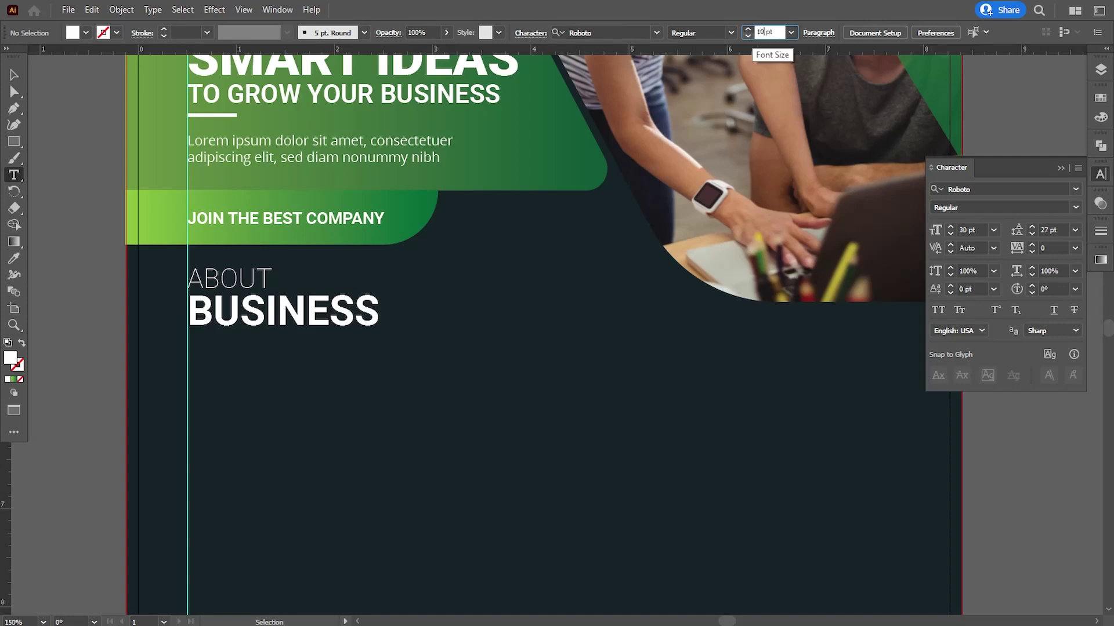
pyautogui.write('10')
pyautogui.press('Return')
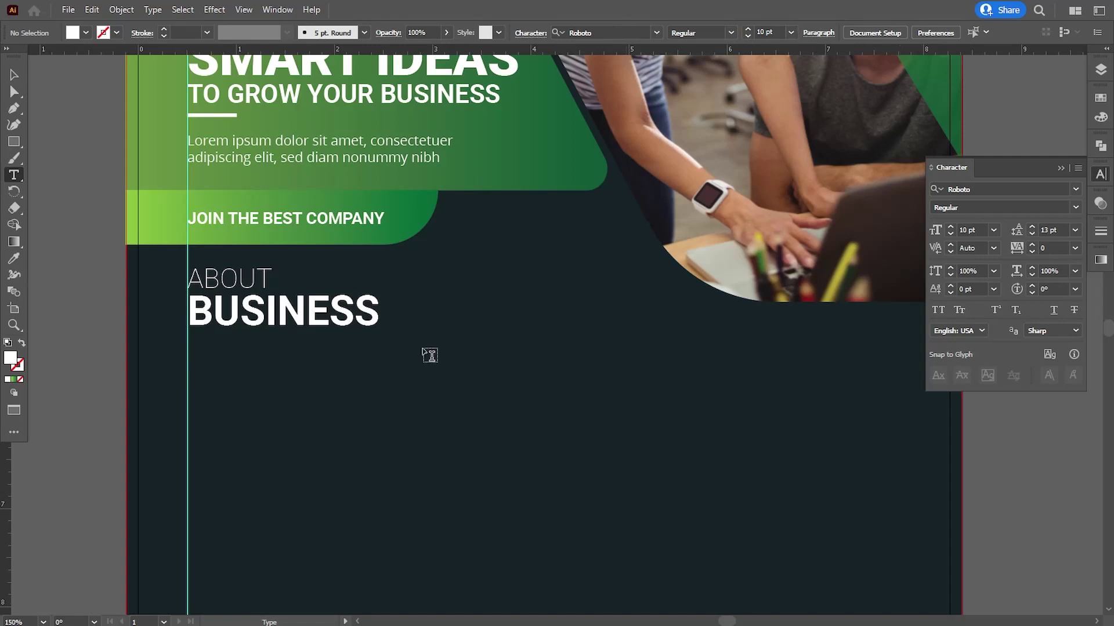
pyautogui.moveTo(188, 349); pyautogui.dragTo(487, 495)
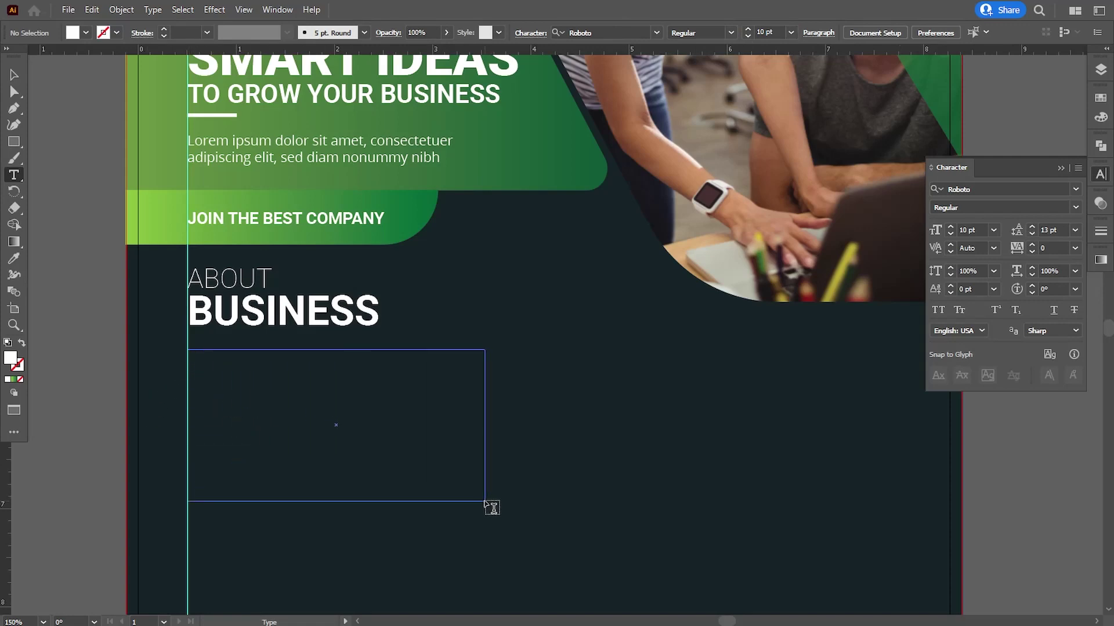
pyautogui.moveTo(488, 497); pyautogui.dragTo(485, 501)
# Fill the paragraph text white (#FFFFFF) and set it in Open Sans
pyautogui.click(13, 77)
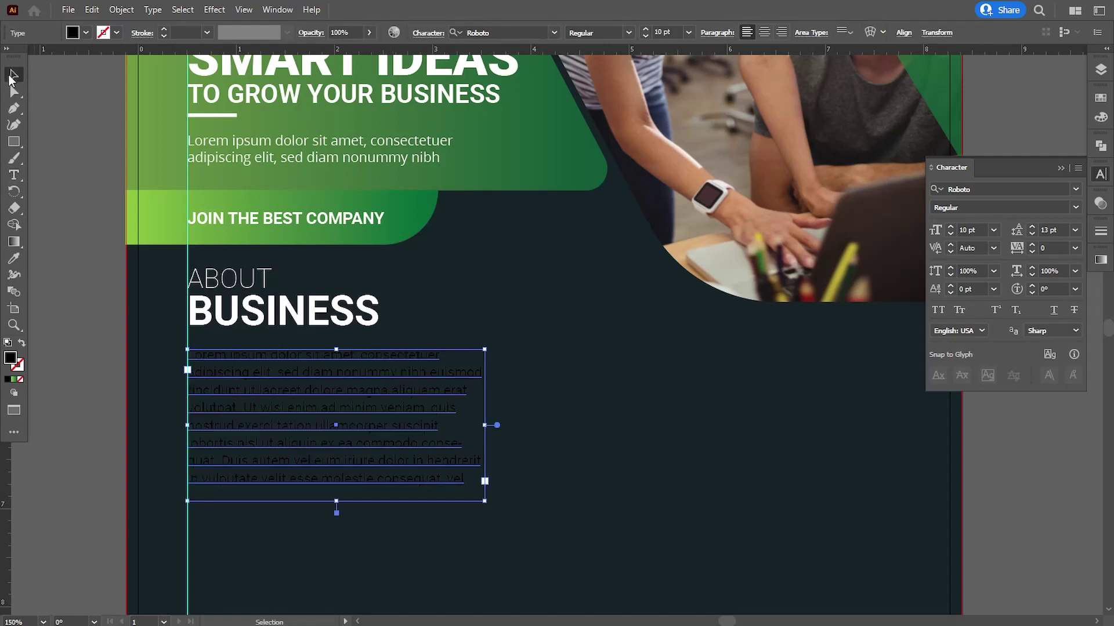
pyautogui.doubleClick(12, 360)
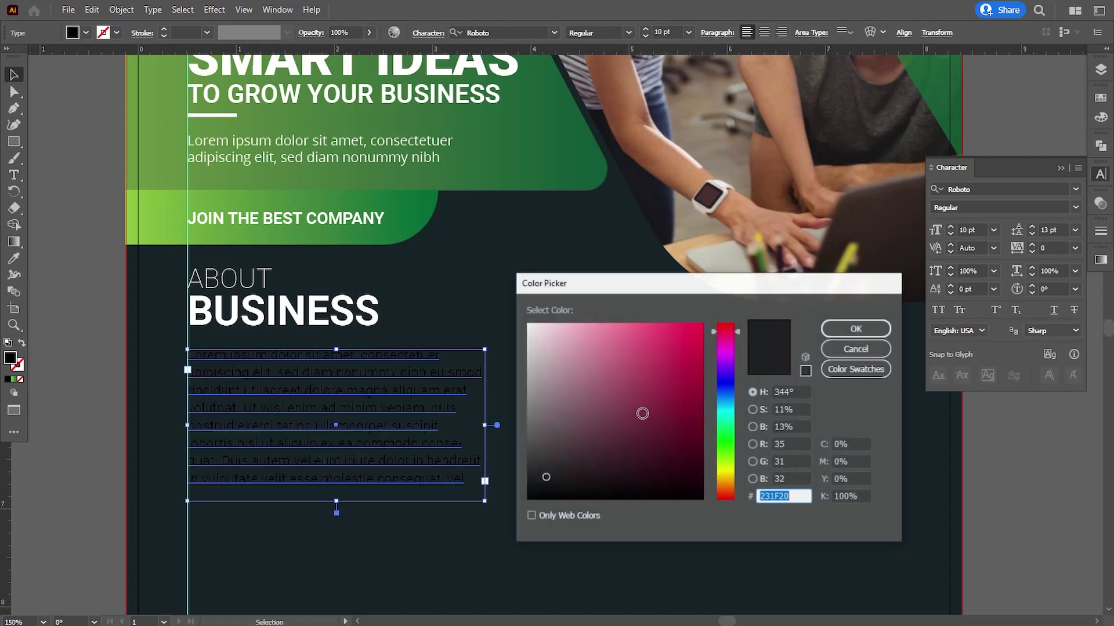
pyautogui.write('FFFFFF')
pyautogui.click(848, 331)
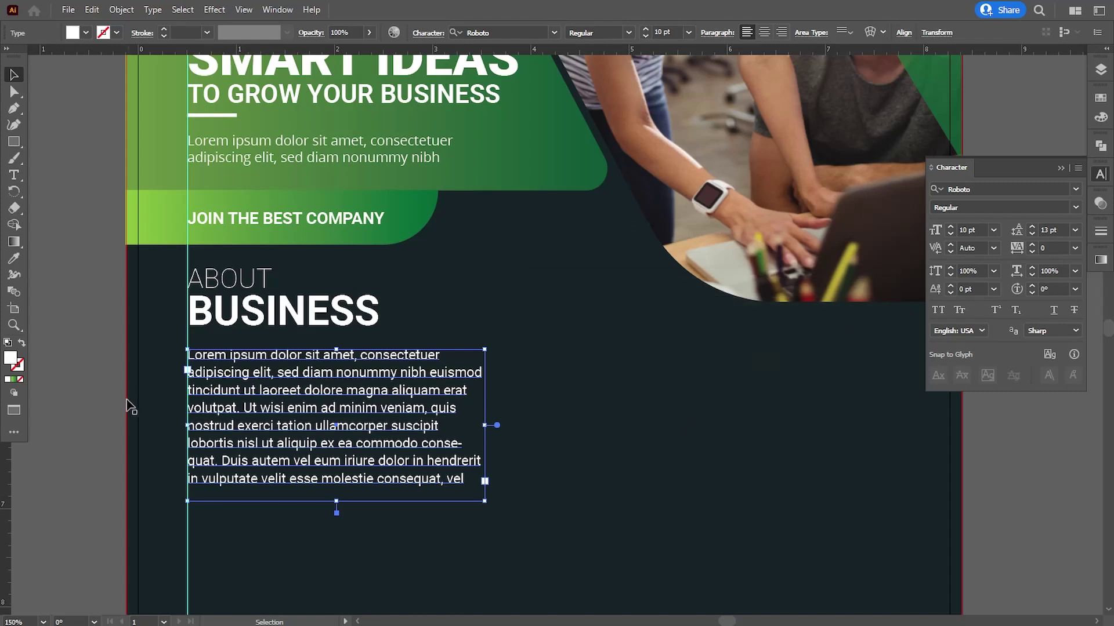
pyautogui.click(503, 33)
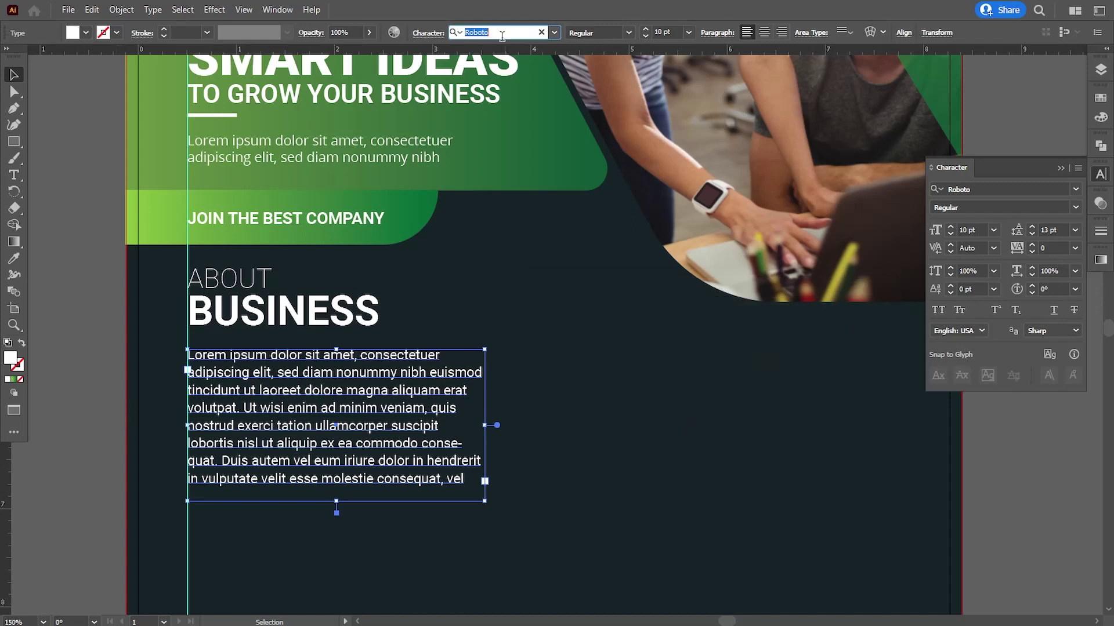
pyautogui.write('open')
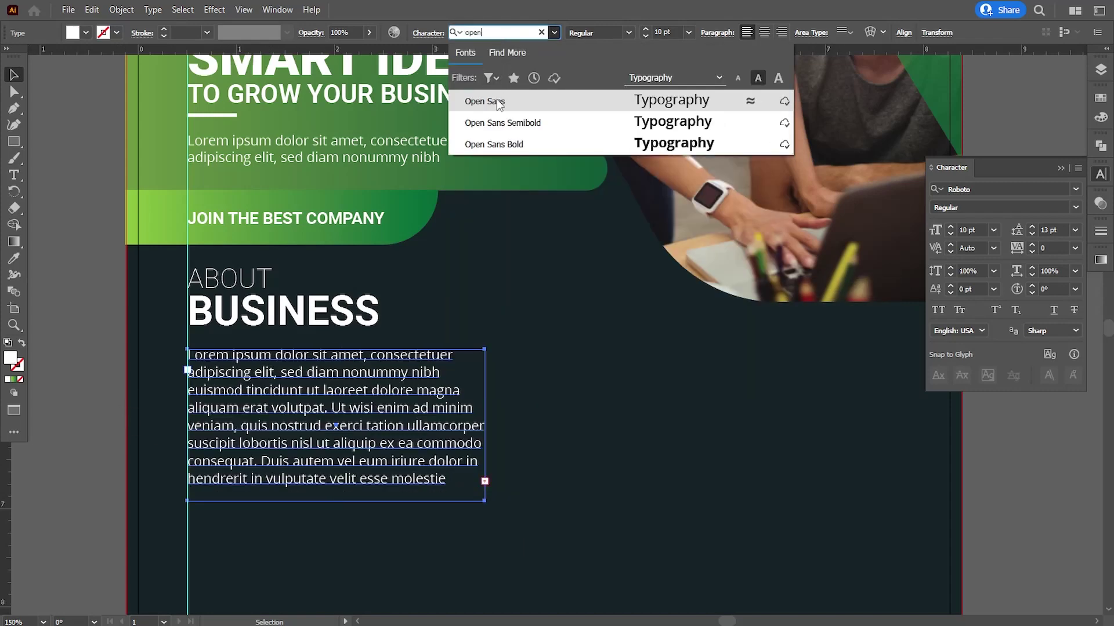
pyautogui.click(503, 103)
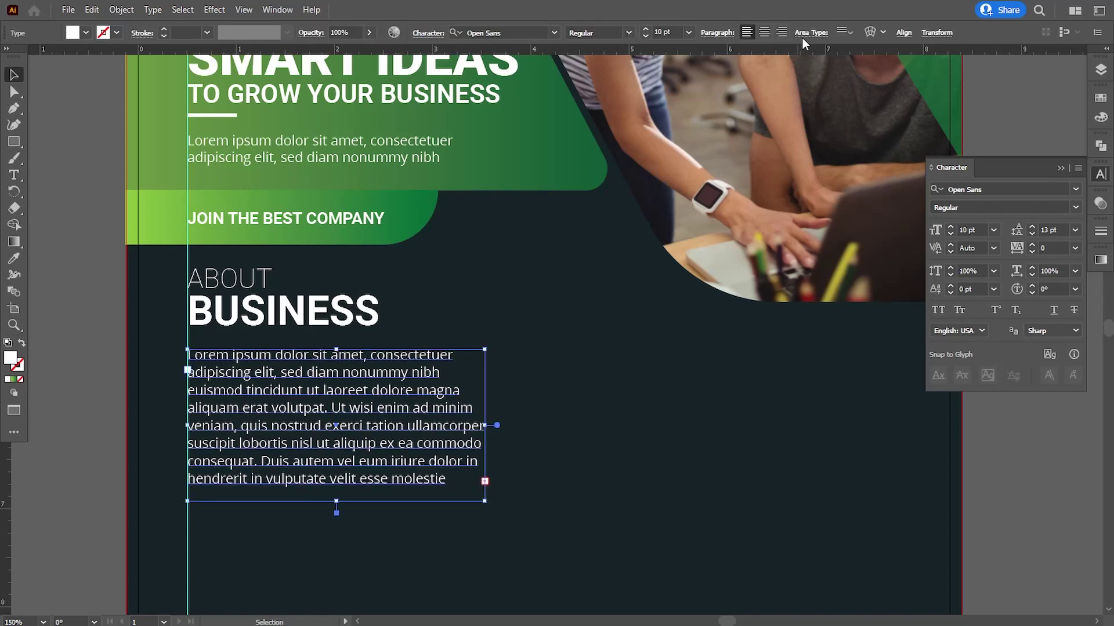
# Justify the paragraph with last line left, lengthen its frame and nudge it up
pyautogui.click(717, 33)
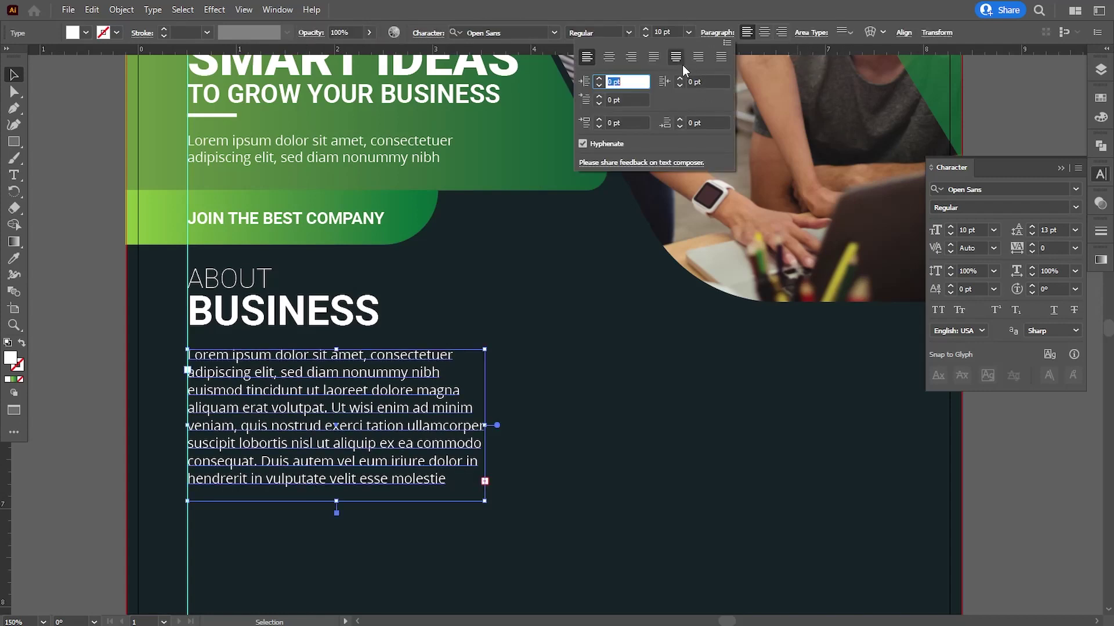
pyautogui.click(653, 58)
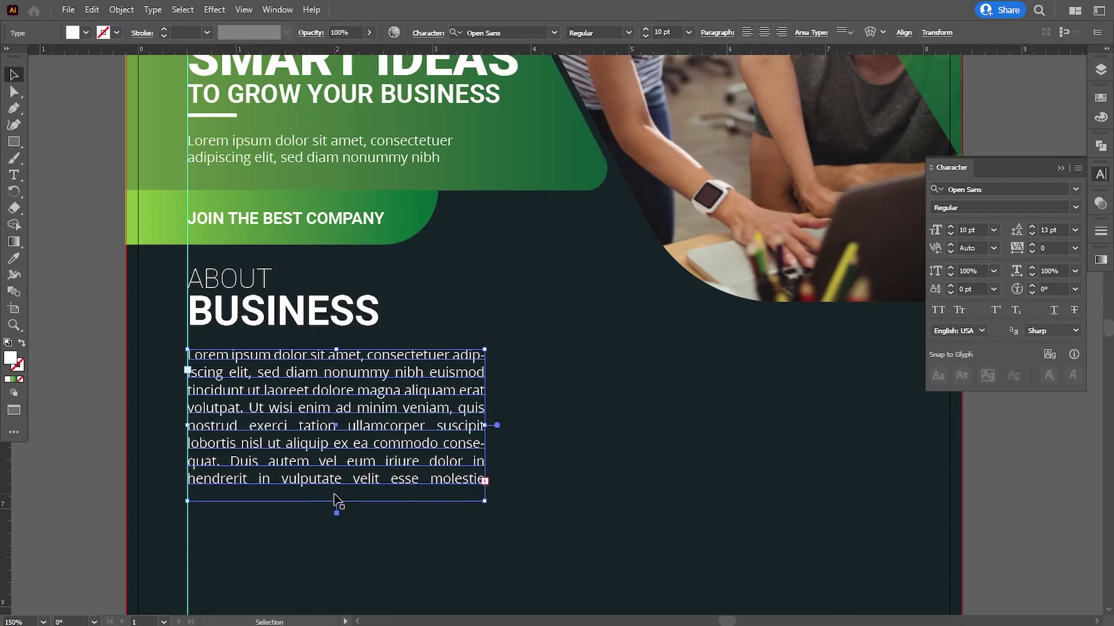
pyautogui.moveTo(335, 501); pyautogui.dragTo(337, 503)
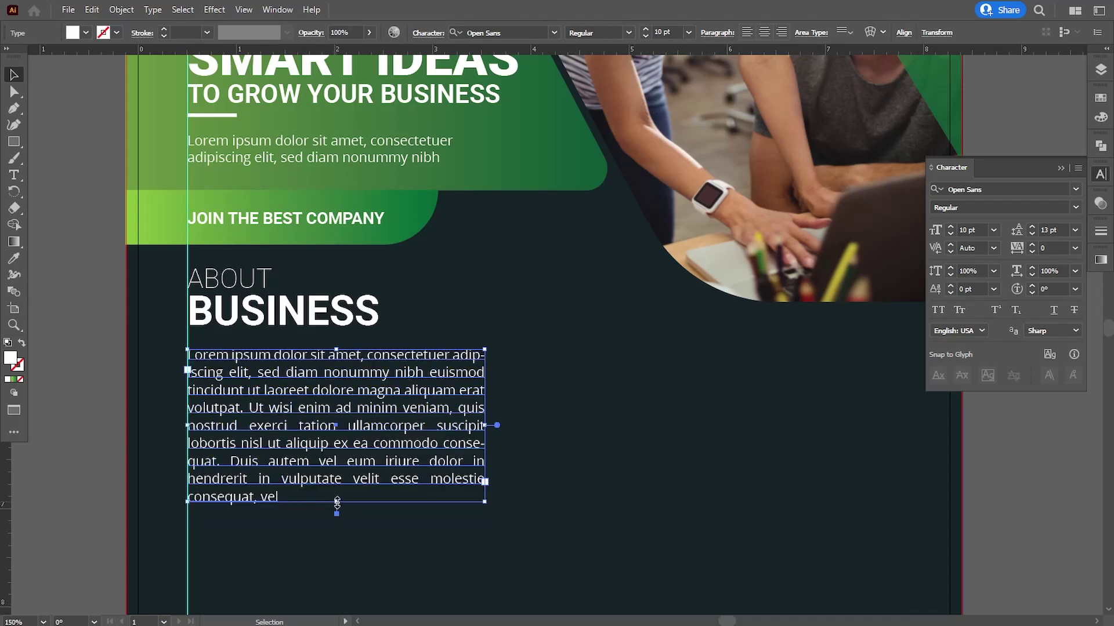
pyautogui.press('Up')
pyautogui.press('Up')
pyautogui.press('Up')
pyautogui.press('Up')
pyautogui.press('Up')
pyautogui.press('Up')
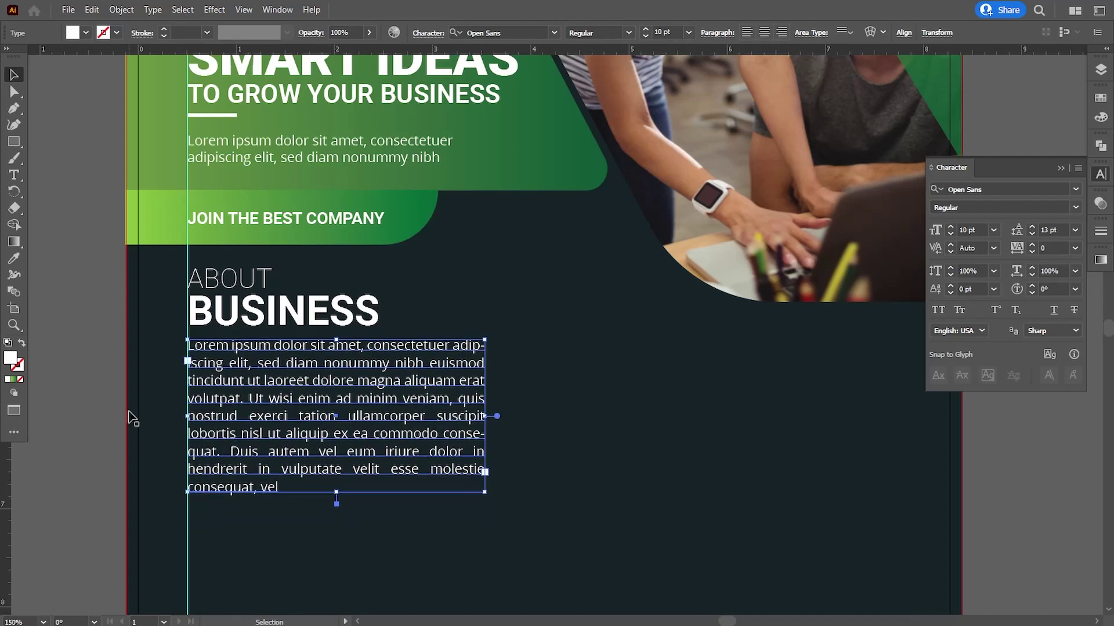
pyautogui.hotkey('ctrl', 'shift', 'a')
# Widen the ABOUT BUSINESS body text frame slightly to the right
pyautogui.hotkey('ctrl', '-')
pyautogui.click(376, 418)
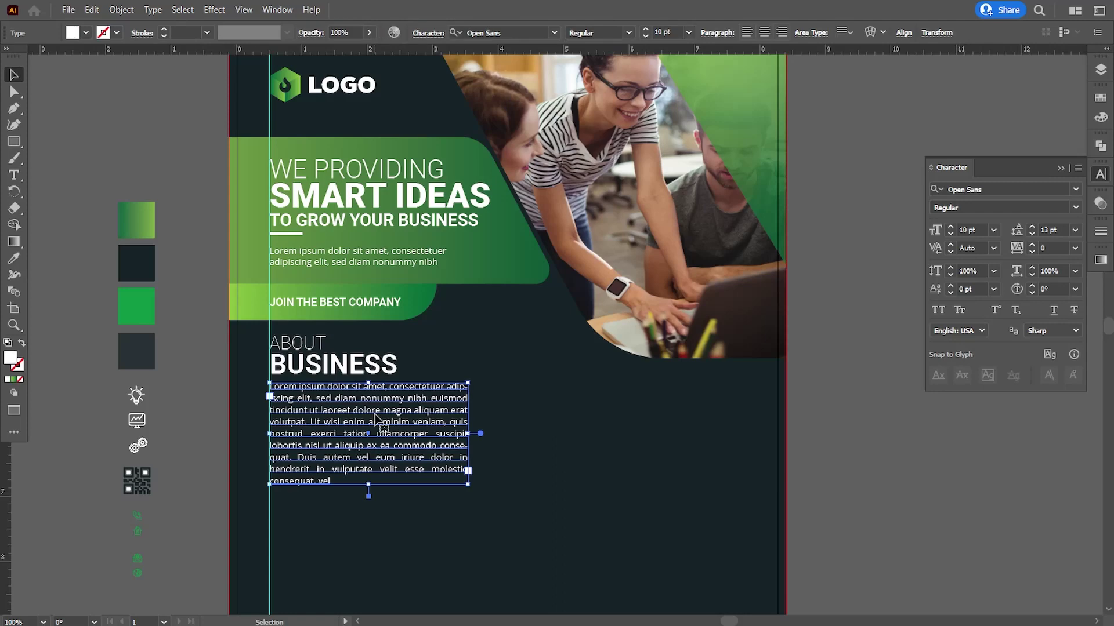
pyautogui.moveTo(468, 434); pyautogui.dragTo(489, 433)
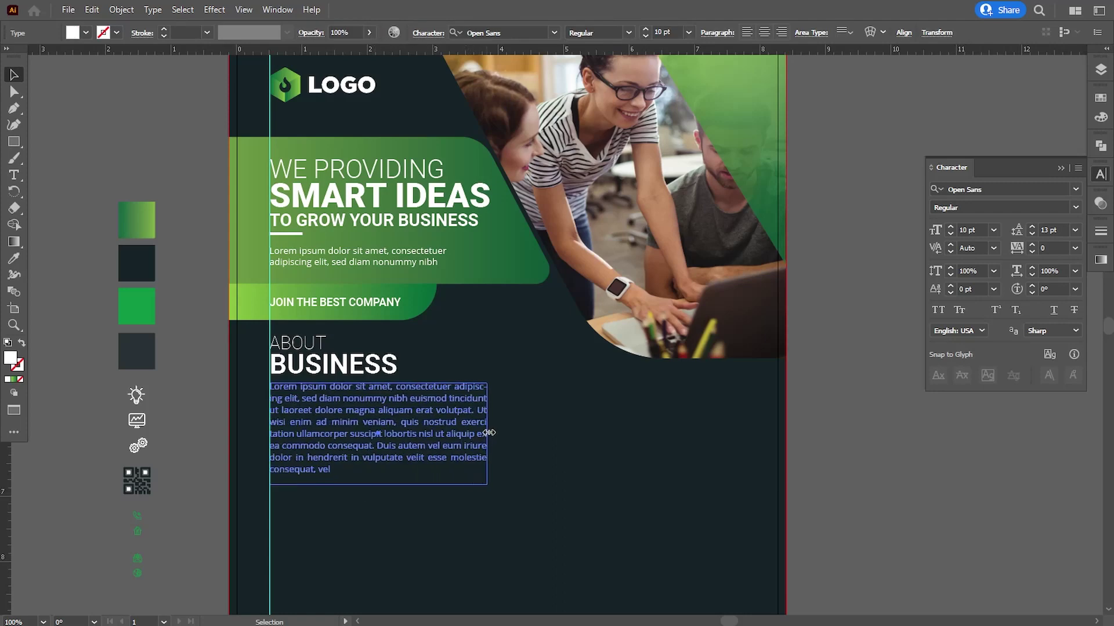
# Recolour the BUSINESS heading word with the green swatch using the Eyedropper
pyautogui.press('t')
pyautogui.scroll(-1, 823, 448)
pyautogui.moveTo(282, 328); pyautogui.dragTo(477, 347)
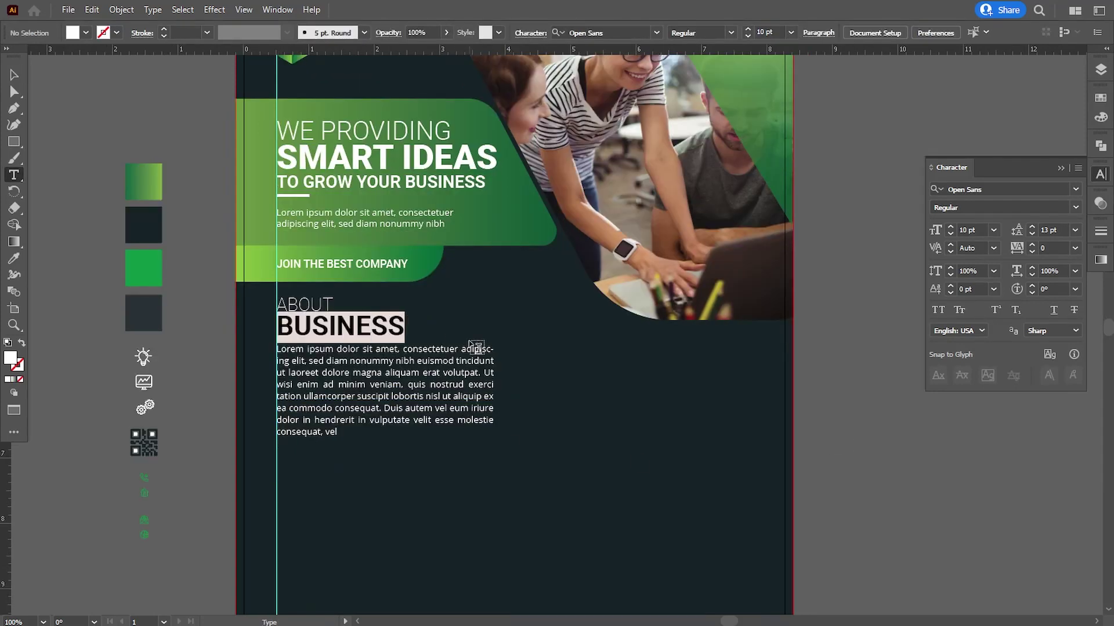
pyautogui.click(14, 261)
pyautogui.click(139, 263)
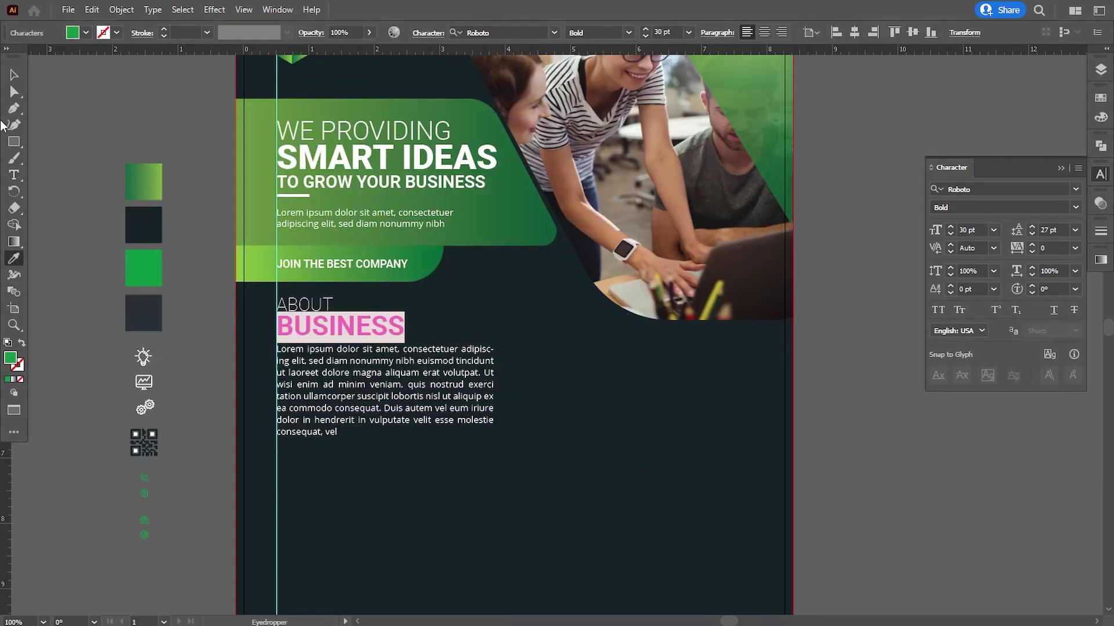
pyautogui.click(14, 75)
pyautogui.click(323, 459)
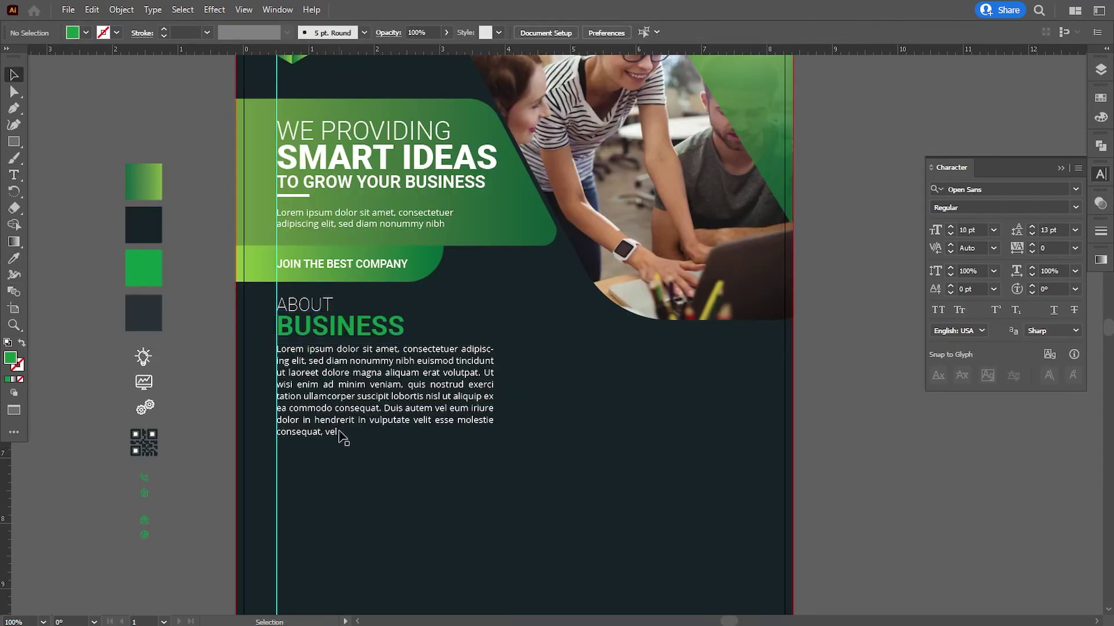
pyautogui.scroll(-1, 395, 447)
pyautogui.hscroll(1, 395, 447)
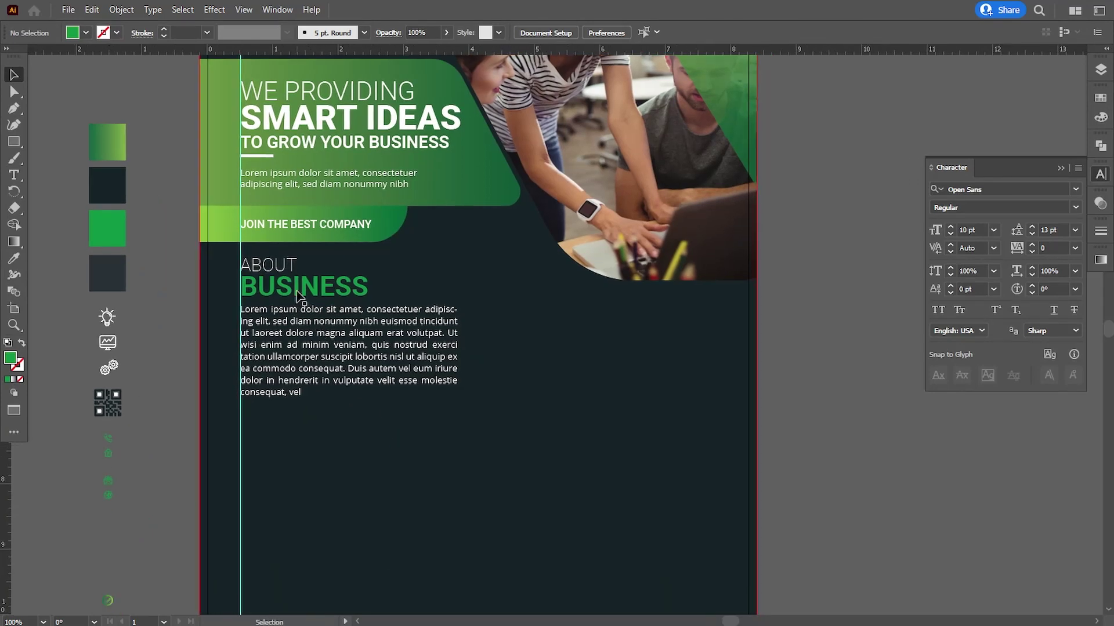
pyautogui.click(298, 311)
pyautogui.click(308, 293)
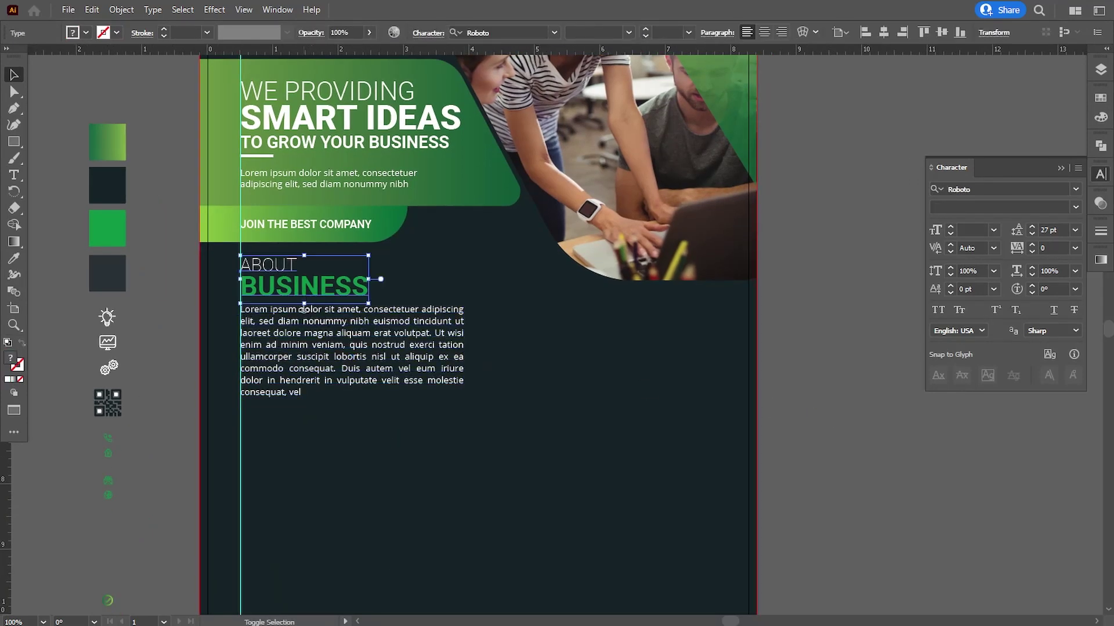
# Copy the heading and paragraph to the right column, retitled WE PROVIDE / BEST SERVICE
pyautogui.keyDown('shift'); pyautogui.click(295, 340); pyautogui.keyUp('shift')
pyautogui.moveTo(299, 296)
pyautogui.mouseDown()
pyautogui.moveTo(550, 345)
pyautogui.moveTo(678, 350)
pyautogui.mouseUp()
pyautogui.hotkey('ctrl', 'shift', 'a')
pyautogui.doubleClick(500, 341)
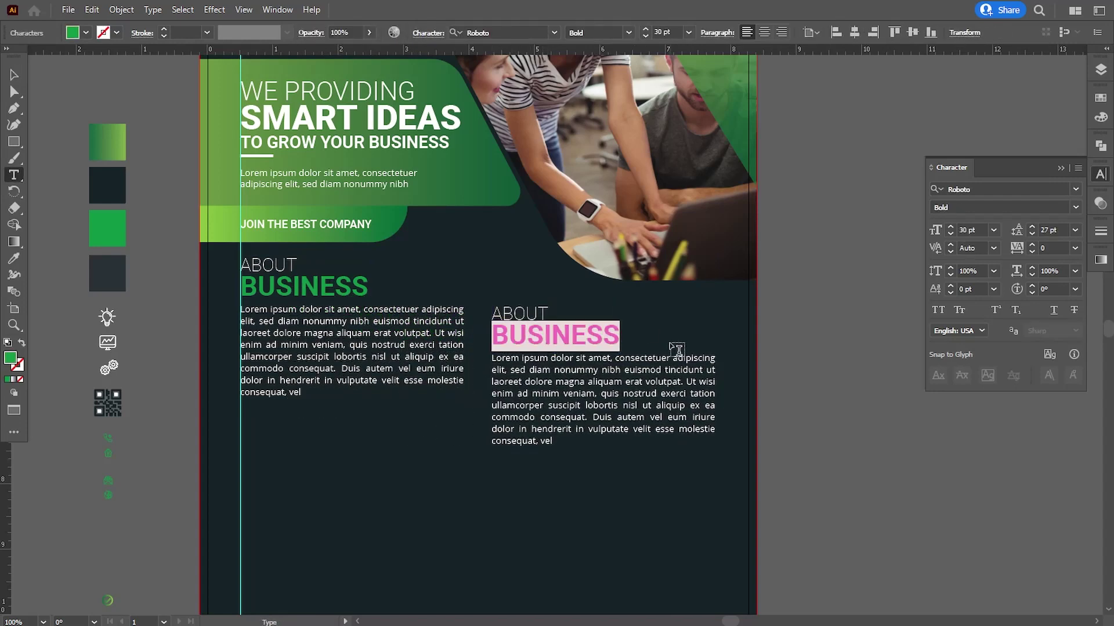
pyautogui.write('BEST S')
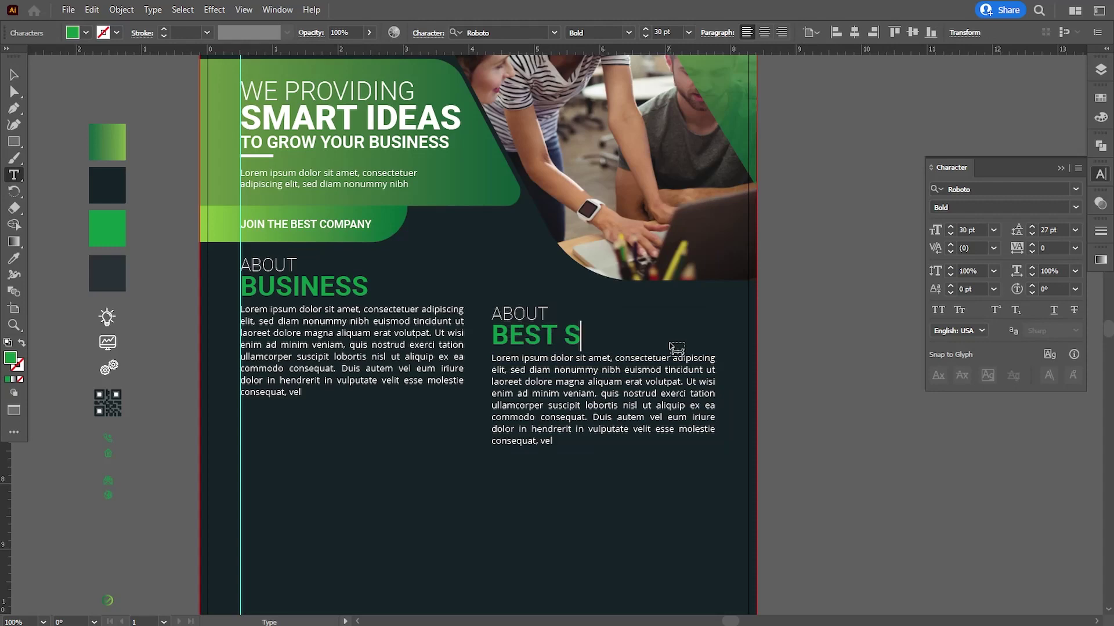
pyautogui.write('ERVICE')
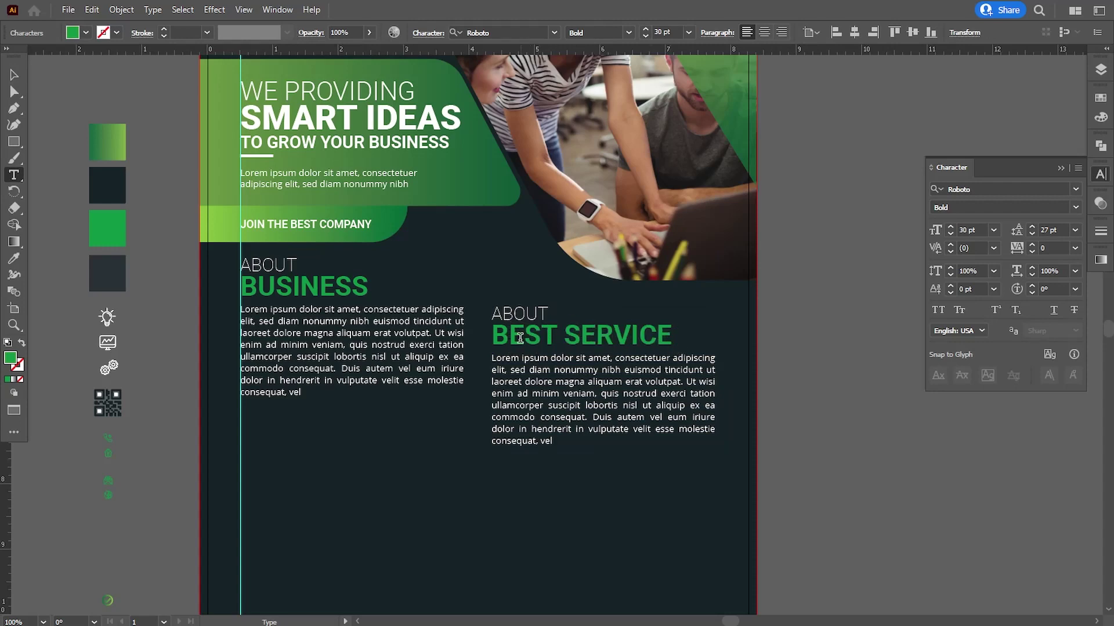
pyautogui.moveTo(493, 314); pyautogui.dragTo(550, 314)
pyautogui.write('WE PROV')
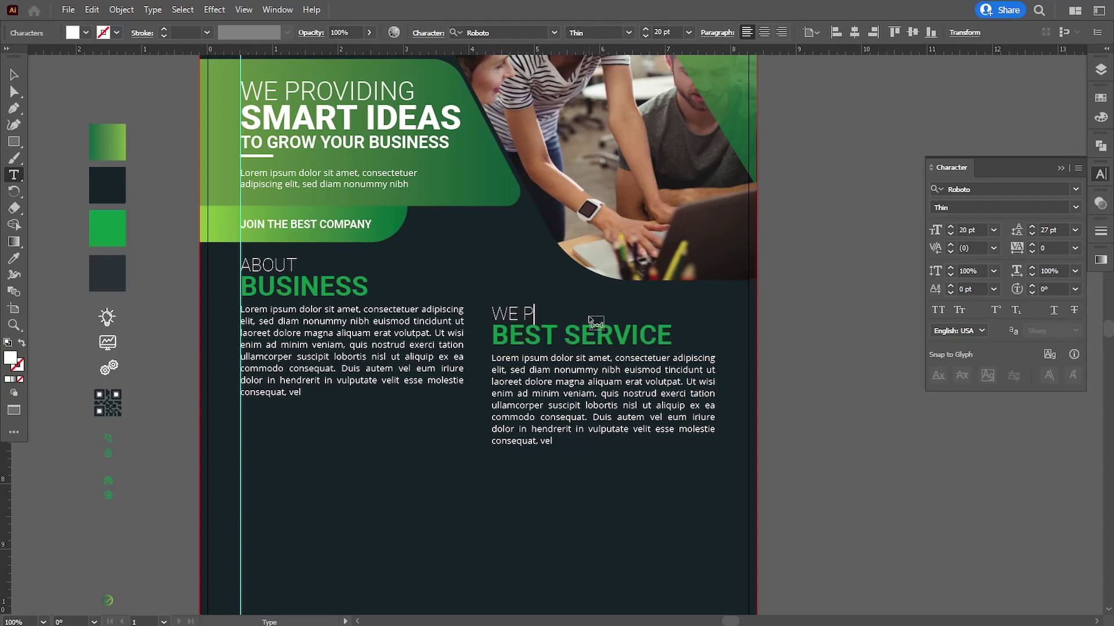
pyautogui.write('IDE')
pyautogui.press('Escape')
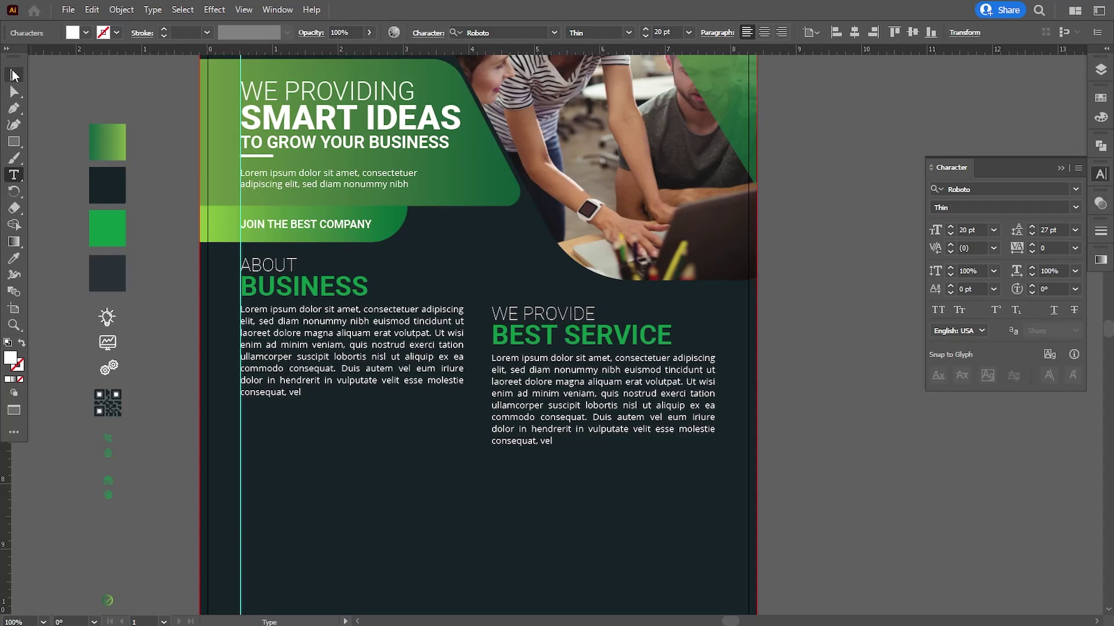
pyautogui.click(69, 151)
# Delete the copied paragraph from 'quis' onward and shrink both body frames to fit
pyautogui.click(14, 177)
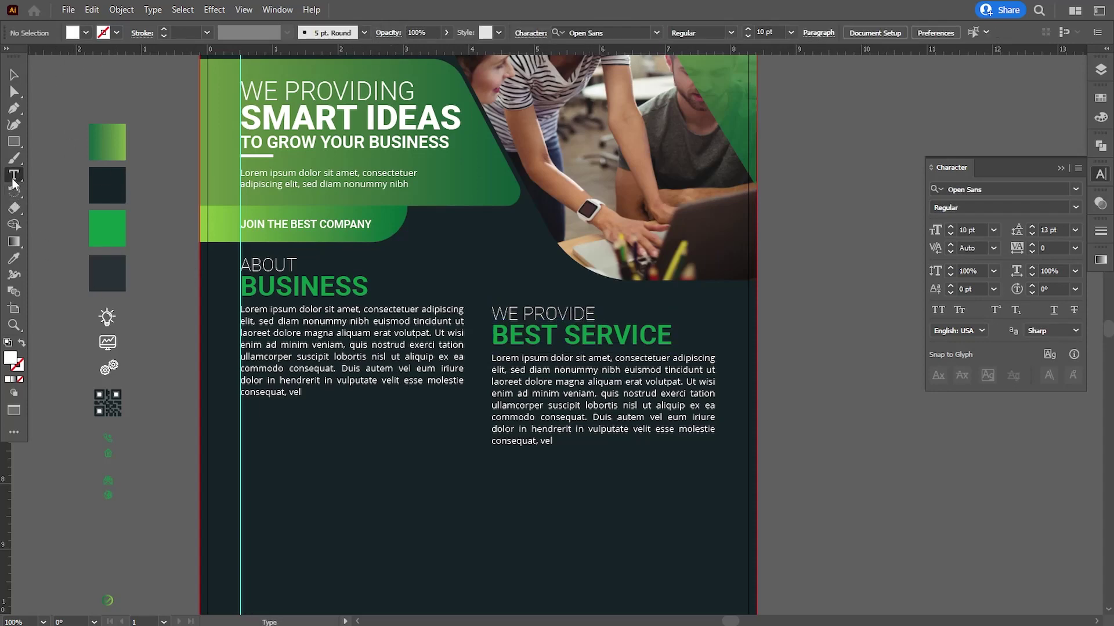
pyautogui.moveTo(605, 393); pyautogui.dragTo(638, 473)
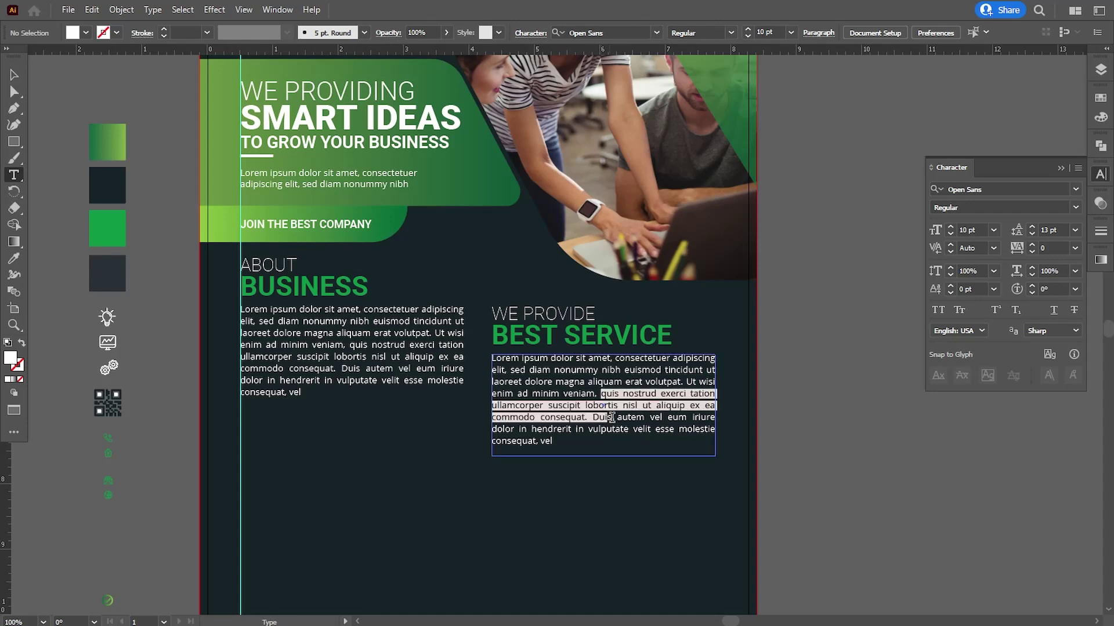
pyautogui.press('BackSpace')
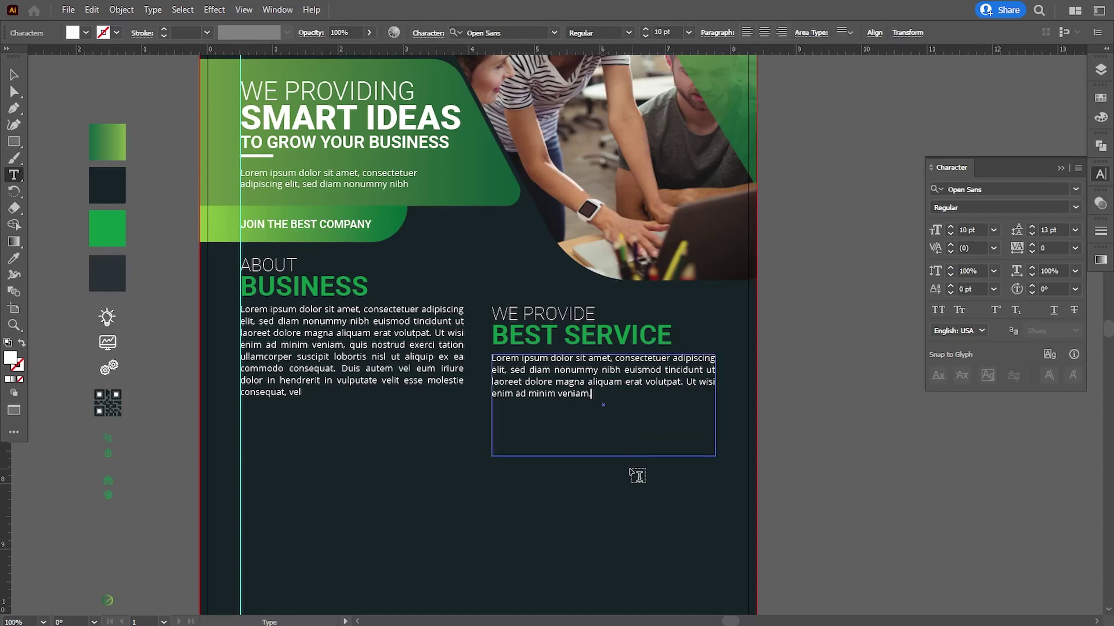
pyautogui.click(14, 74)
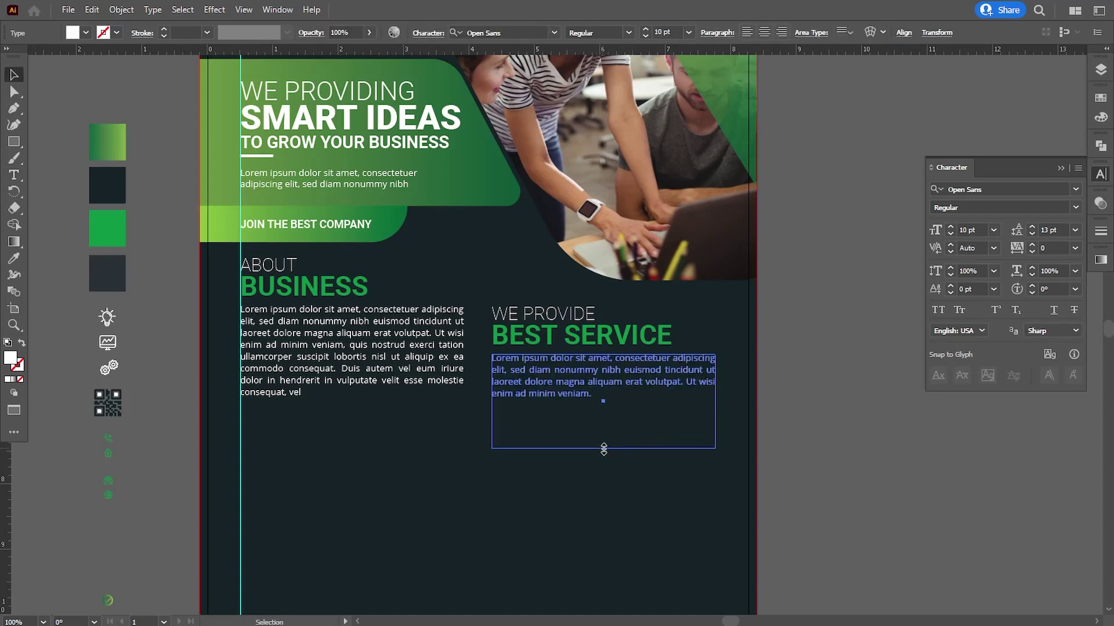
pyautogui.moveTo(602, 458); pyautogui.dragTo(602, 401)
pyautogui.click(319, 386)
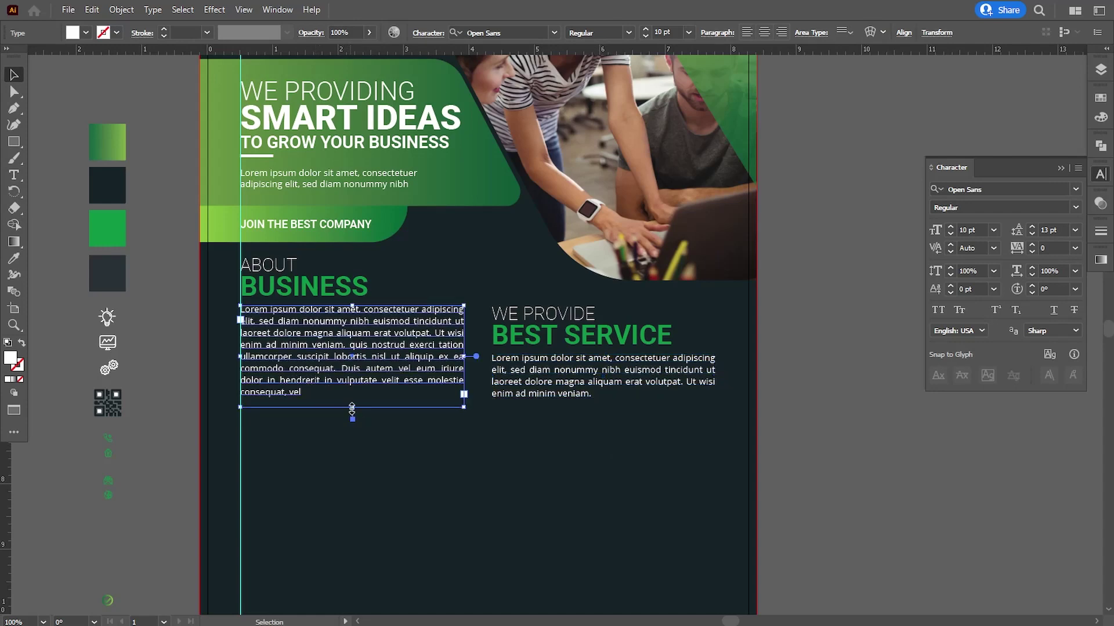
pyautogui.moveTo(352, 407); pyautogui.dragTo(352, 399)
pyautogui.click(841, 441)
pyautogui.click(312, 298)
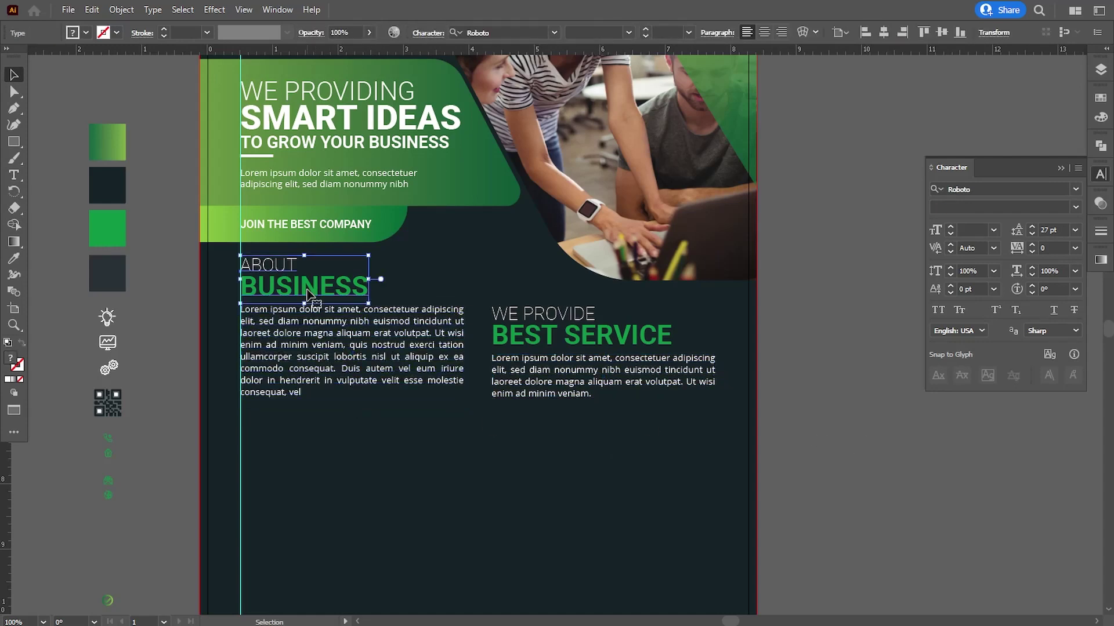
pyautogui.click(573, 348)
pyautogui.click(816, 403)
pyautogui.scroll(-2, 410, 447)
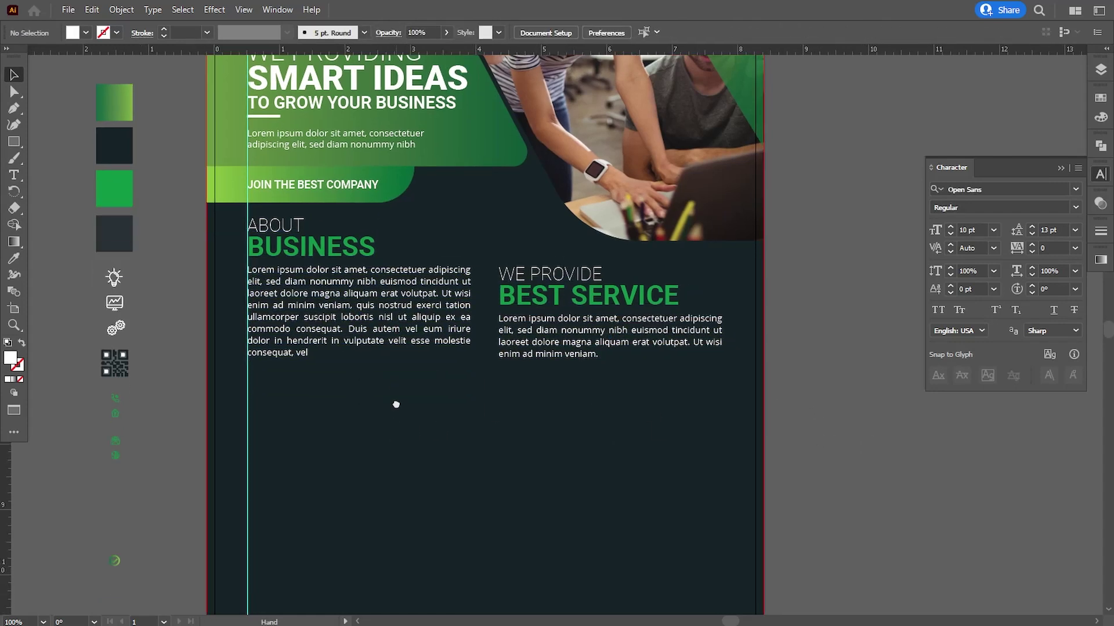
pyautogui.scroll(-1, 395, 403)
# Copy the ABOUT BUSINESS section straight down and retitle it HOW WE WORK?
pyautogui.click(325, 219)
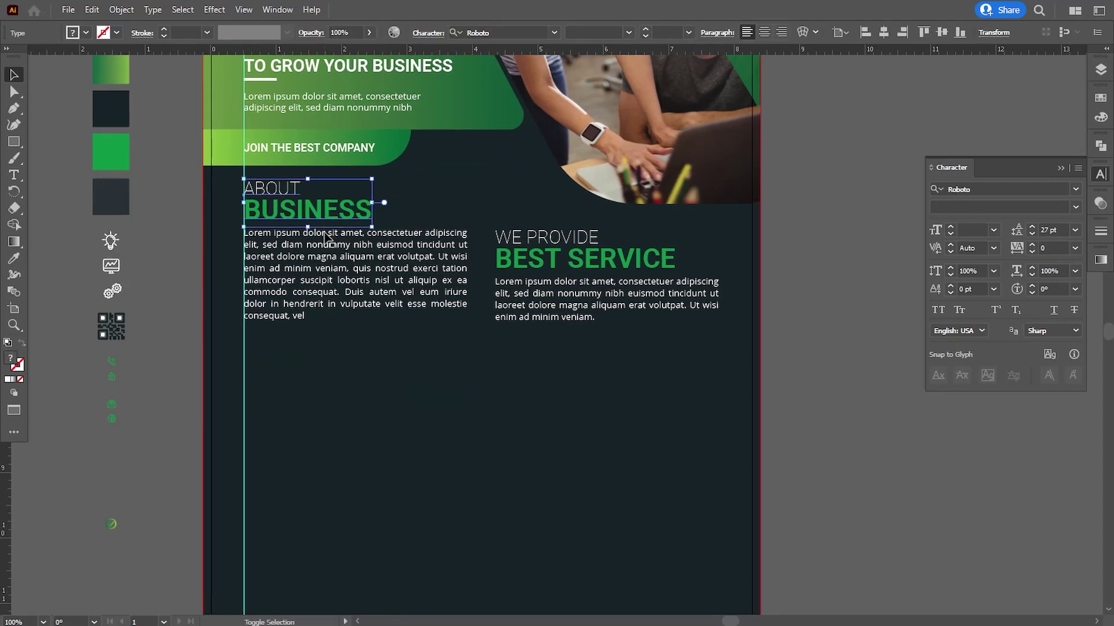
pyautogui.moveTo(323, 225); pyautogui.dragTo(327, 385)
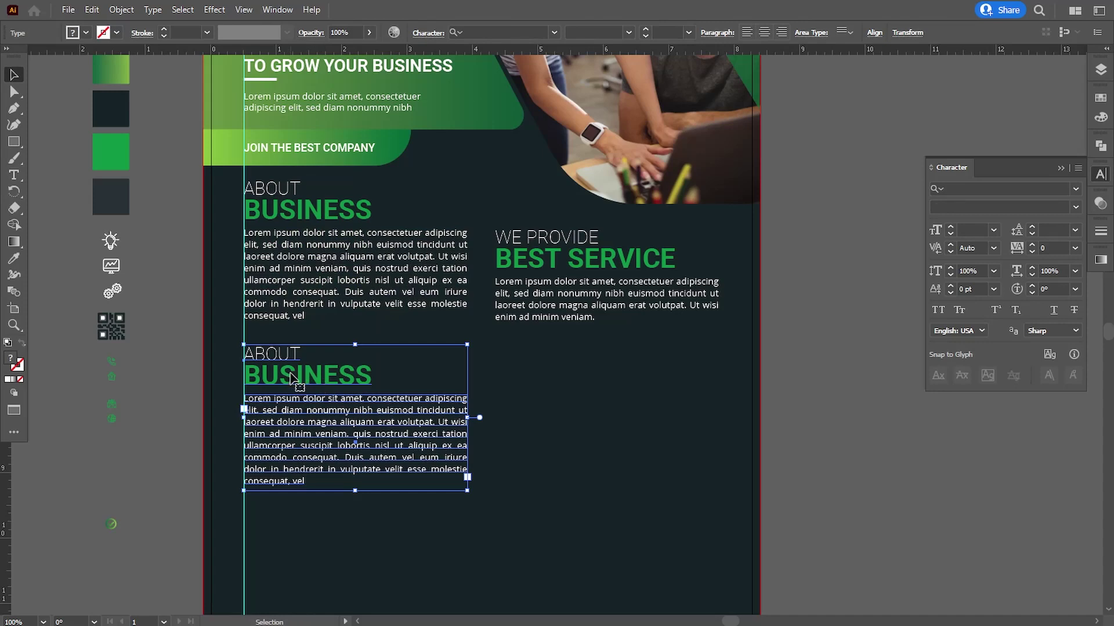
pyautogui.press('t')
pyautogui.moveTo(244, 354); pyautogui.dragTo(337, 361)
pyautogui.write('G')
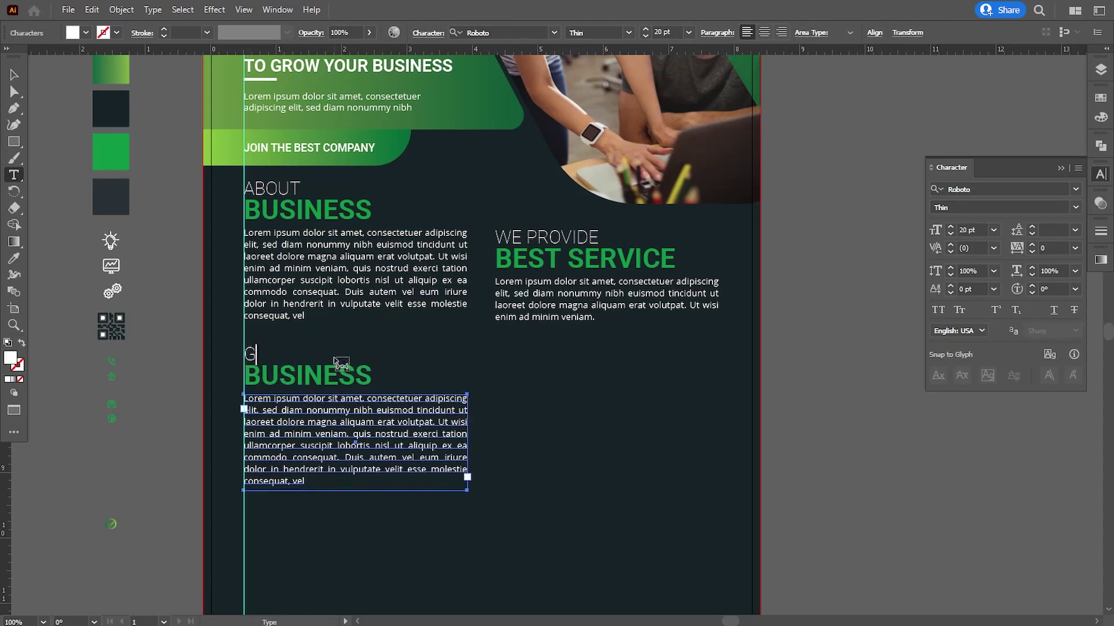
pyautogui.write('WE')
pyautogui.moveTo(248, 384); pyautogui.dragTo(429, 385)
pyautogui.write('W')
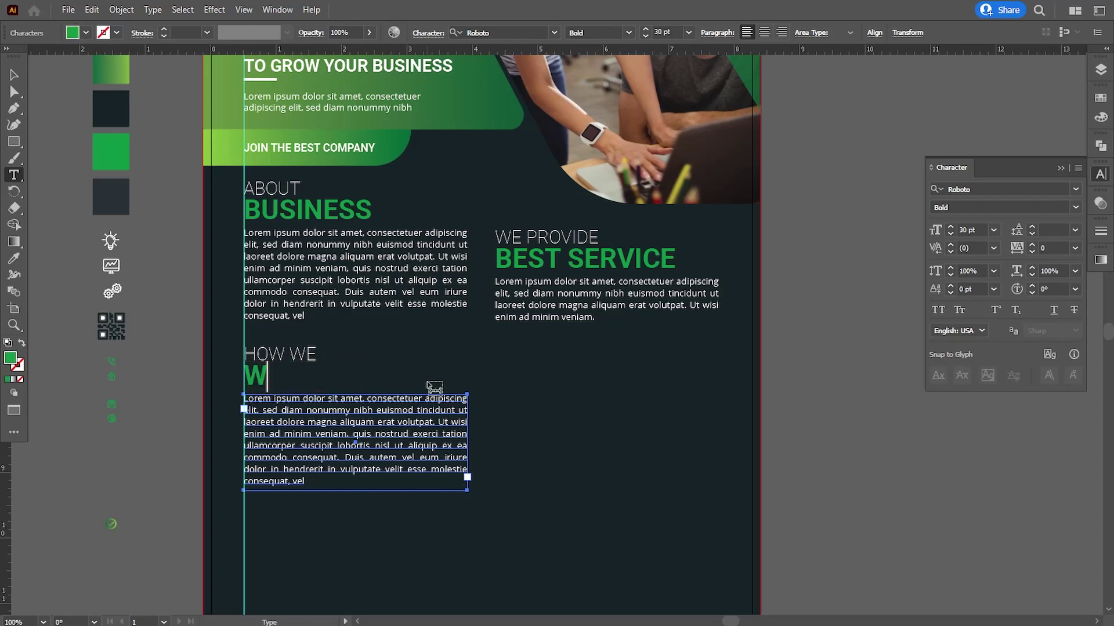
pyautogui.write('ORK?')
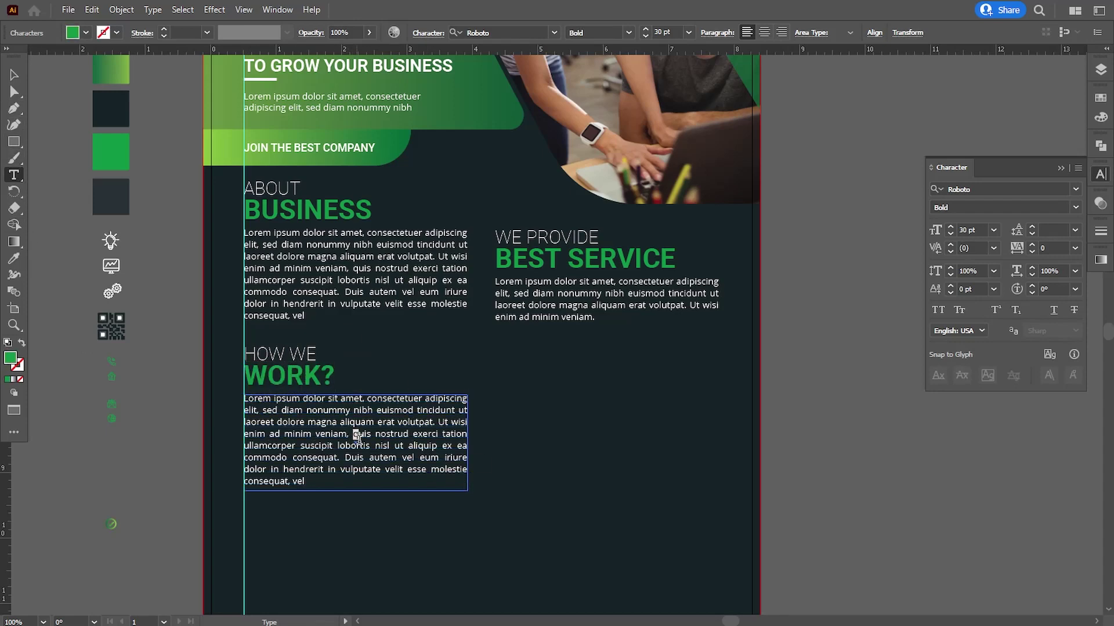
# Trim the copied paragraph from 'quis nostrud' onward so it ends at 'veniam.'
pyautogui.moveTo(353, 434); pyautogui.dragTo(398, 504)
pyautogui.press('BackSpace')
pyautogui.write('.')
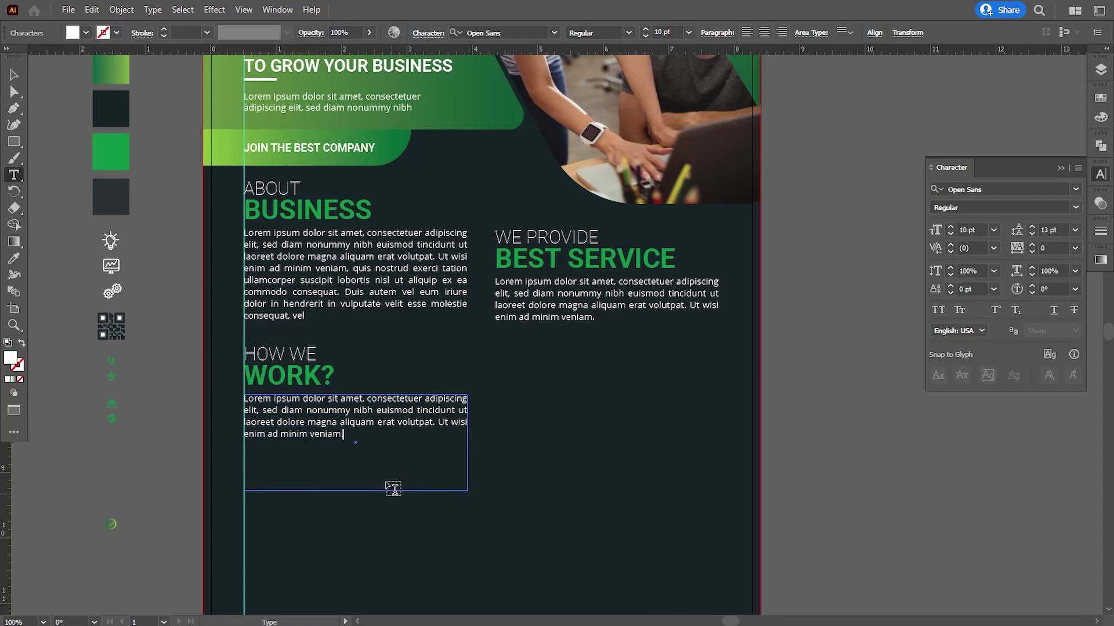
pyautogui.press('Escape')
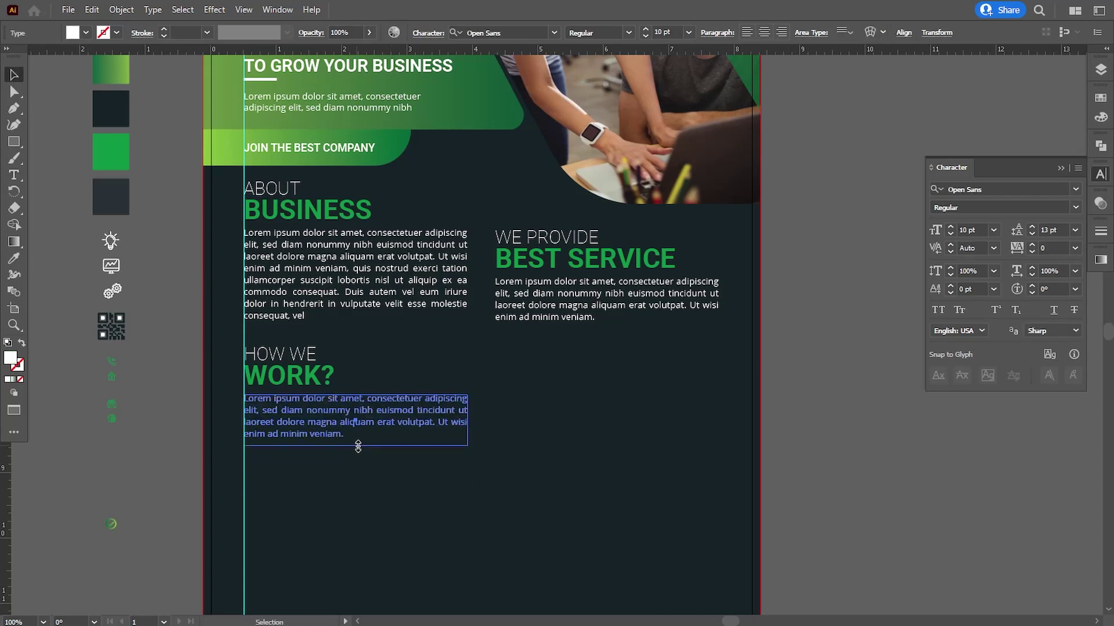
pyautogui.click(354, 458)
# Move the green check icon below the HOW WE WORK? paragraph and bring it to front
pyautogui.moveTo(273, 463); pyautogui.dragTo(277, 383)
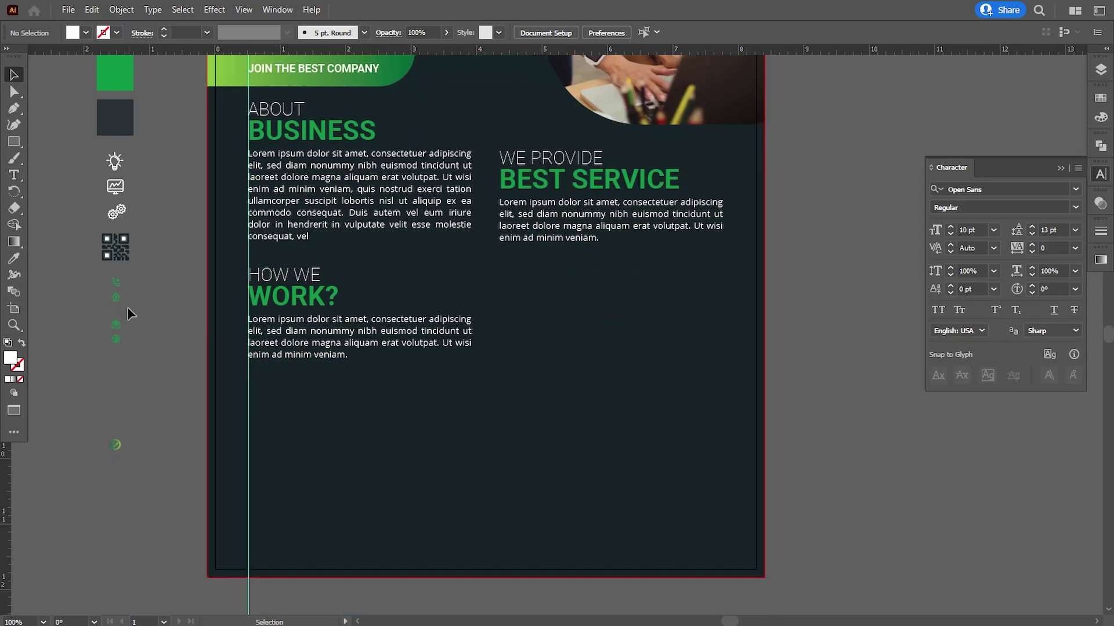
pyautogui.click(119, 450)
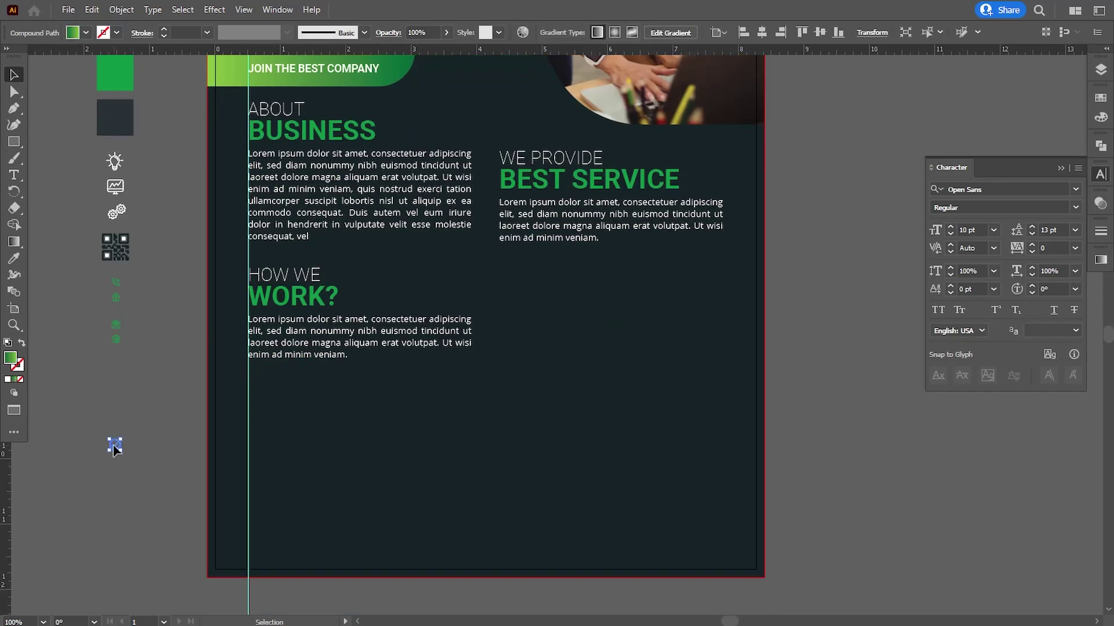
pyautogui.moveTo(115, 449)
pyautogui.mouseDown()
pyautogui.moveTo(251, 405)
pyautogui.moveTo(259, 377)
pyautogui.mouseUp()
pyautogui.rightClick(258, 377)
pyautogui.moveTo(301, 311)
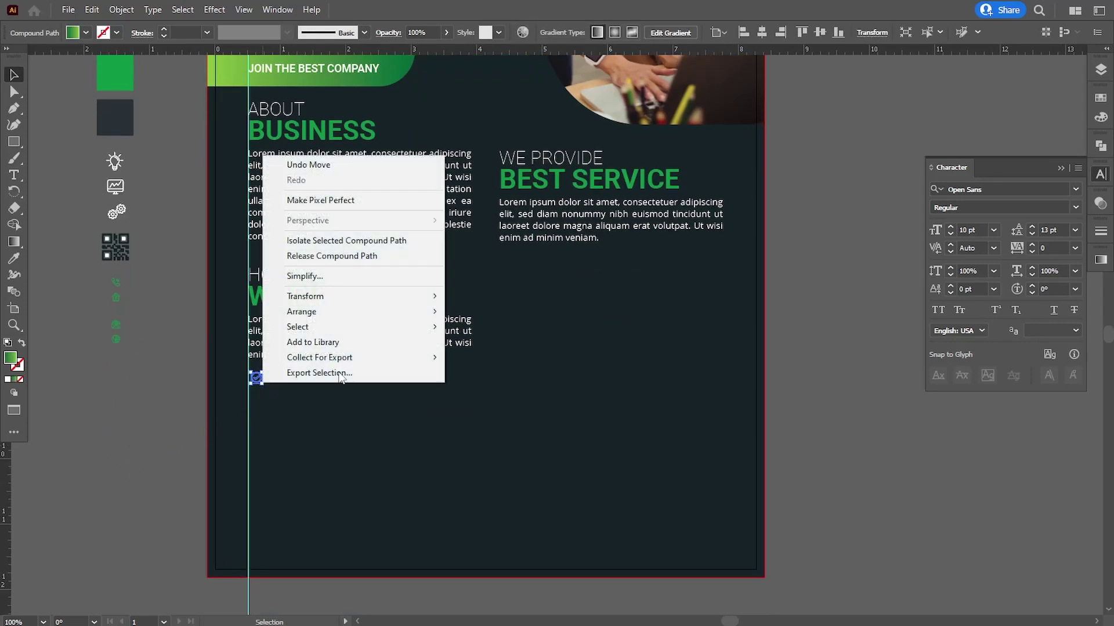
pyautogui.click(463, 312)
pyautogui.click(189, 423)
# Add a text box beside the check icon with white (#FFFFFF) text
pyautogui.press('t')
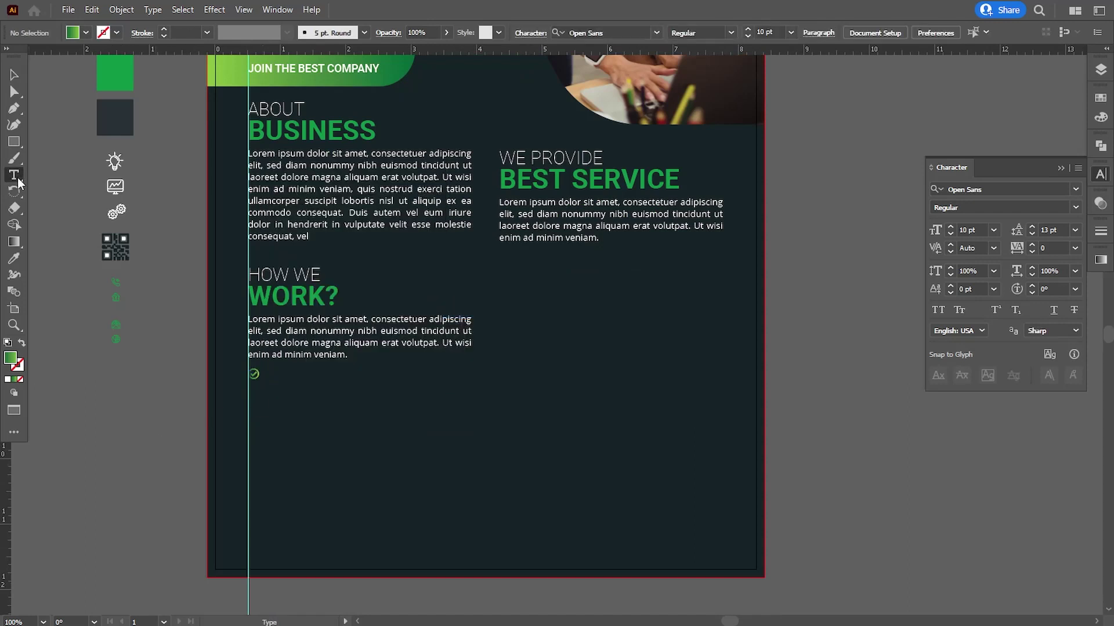
pyautogui.moveTo(265, 369); pyautogui.dragTo(432, 389)
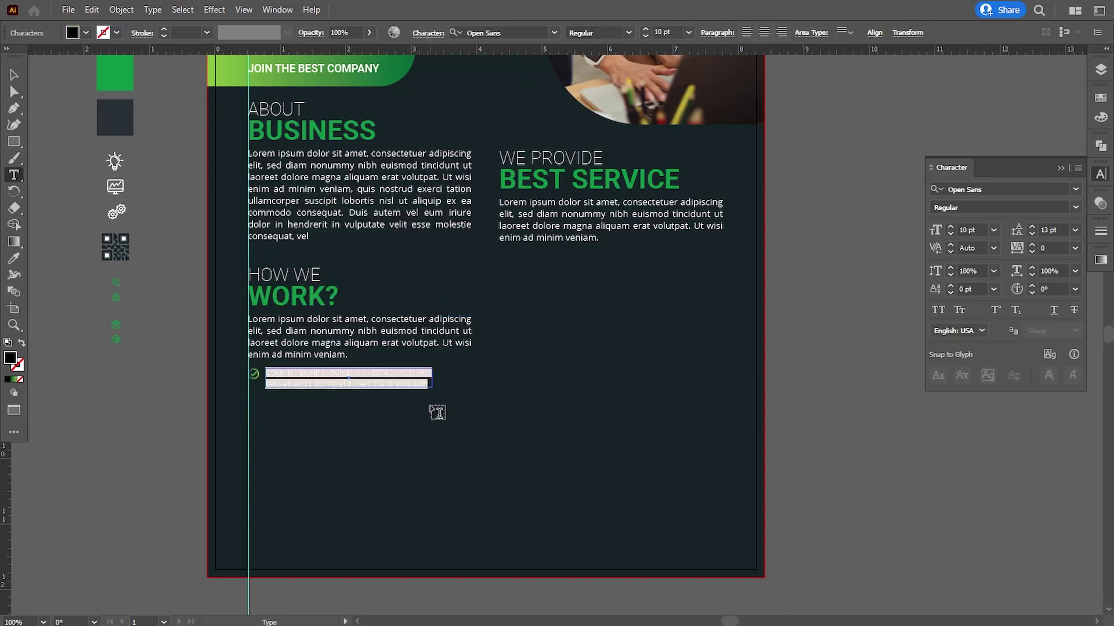
pyautogui.click(14, 76)
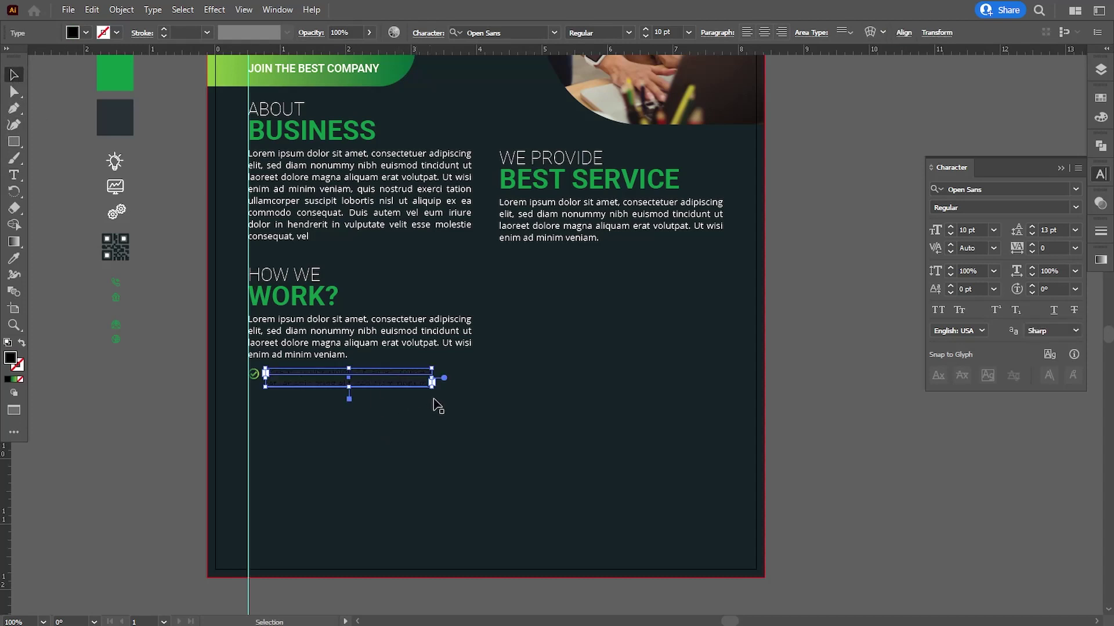
pyautogui.doubleClick(10, 357)
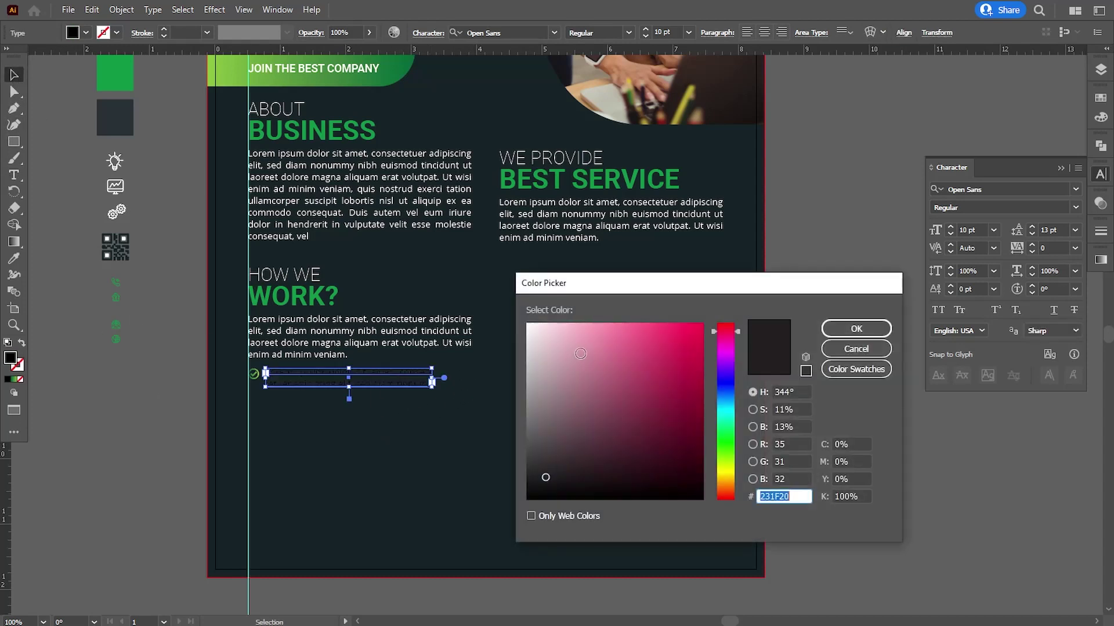
pyautogui.write('FFFFFF')
pyautogui.click(856, 328)
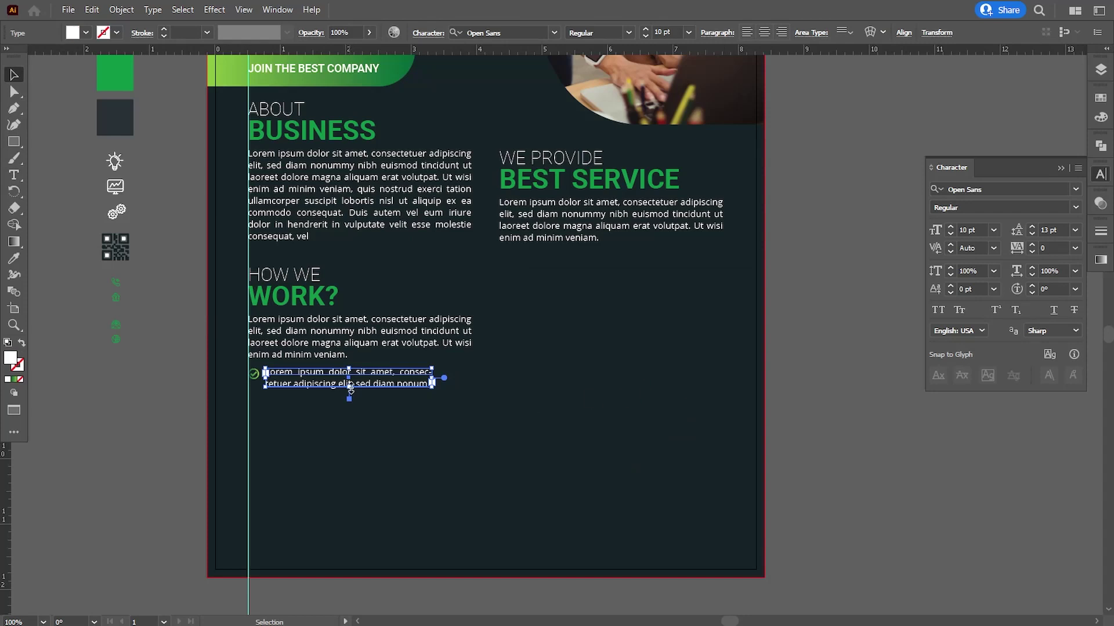
# Make the checklist text a single left-aligned line and widen its box to fit
pyautogui.click(704, 378)
pyautogui.moveTo(354, 380); pyautogui.dragTo(355, 379)
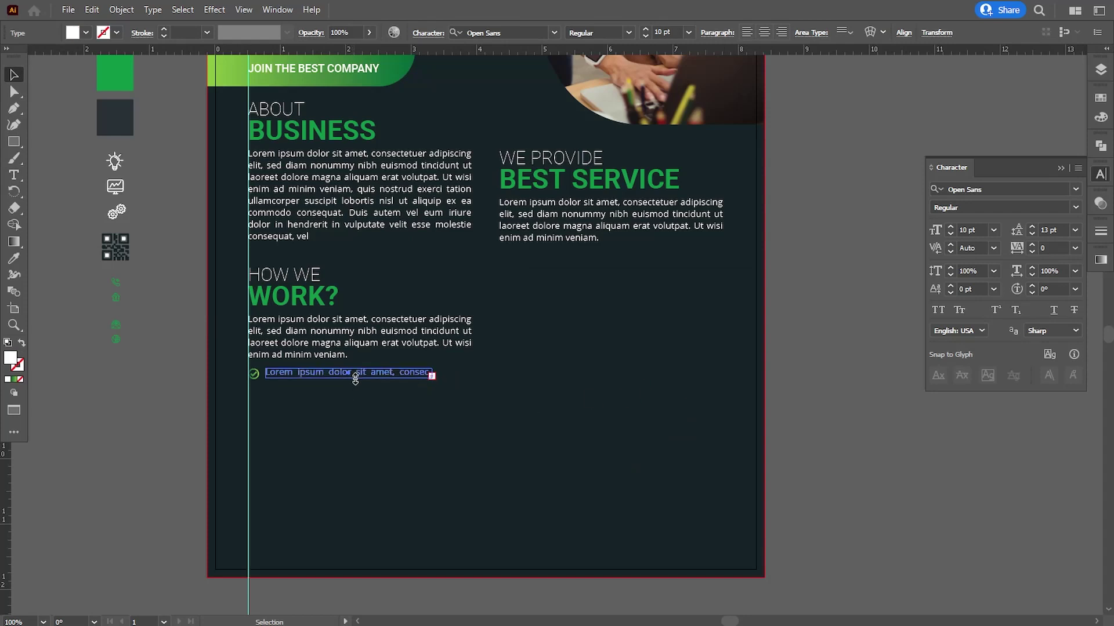
pyautogui.click(747, 32)
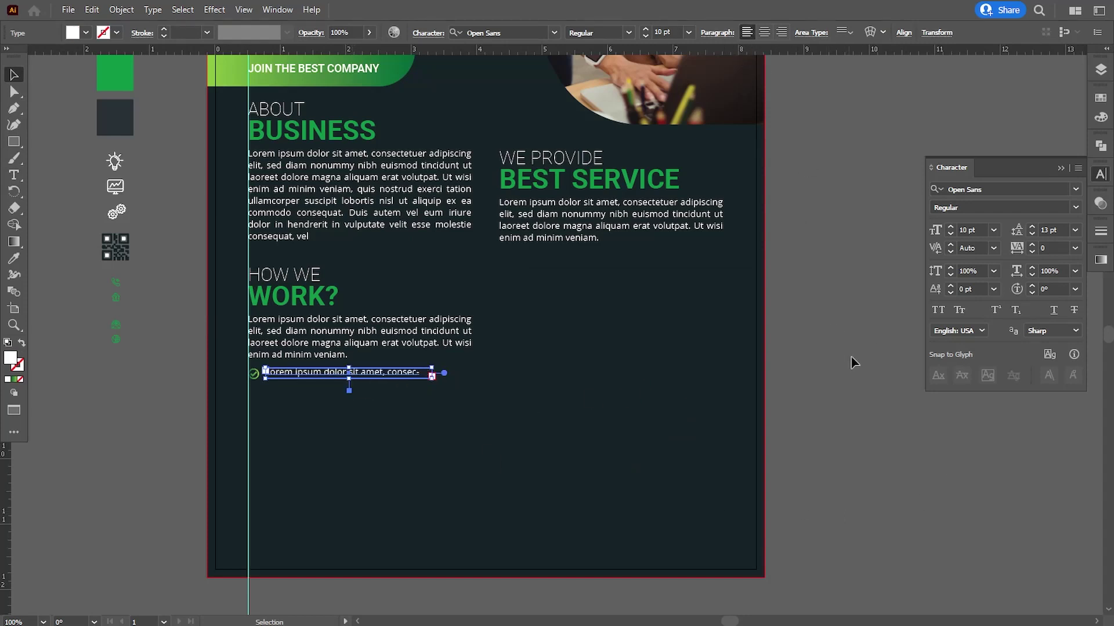
pyautogui.click(849, 366)
pyautogui.click(417, 386)
pyautogui.moveTo(432, 375); pyautogui.dragTo(473, 375)
pyautogui.click(852, 485)
pyautogui.click(343, 377)
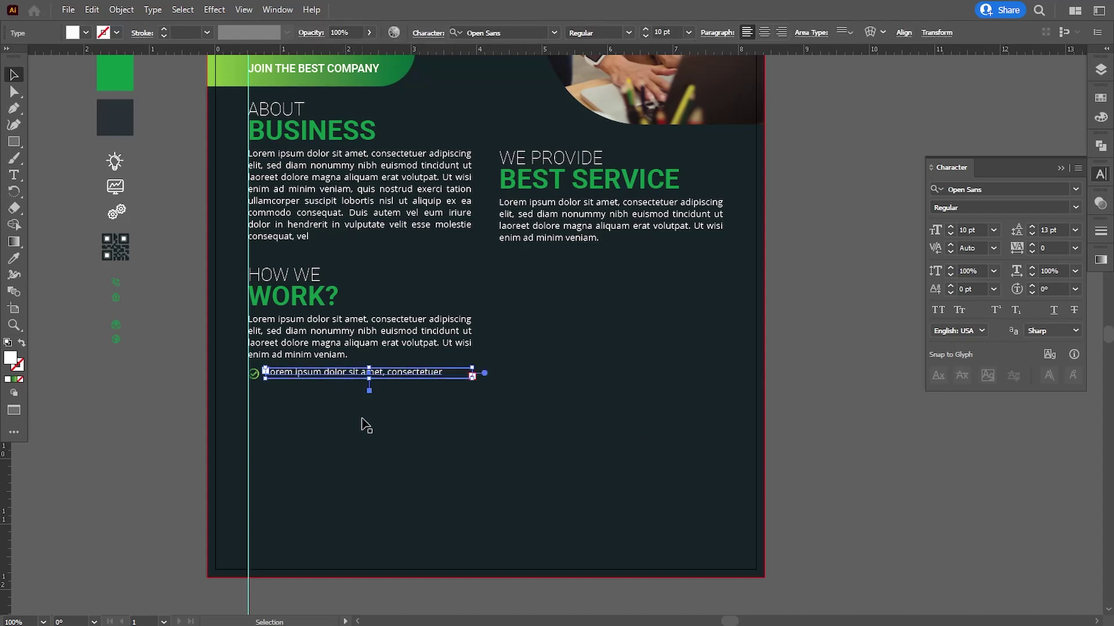
pyautogui.click(805, 447)
# Duplicate the checkmark and text line downward to build the three-line checklist
pyautogui.hotkey('ctrl', '=')
pyautogui.scroll(-2, 395, 429)
pyautogui.hscroll(-3, 406, 377)
pyautogui.click(336, 329)
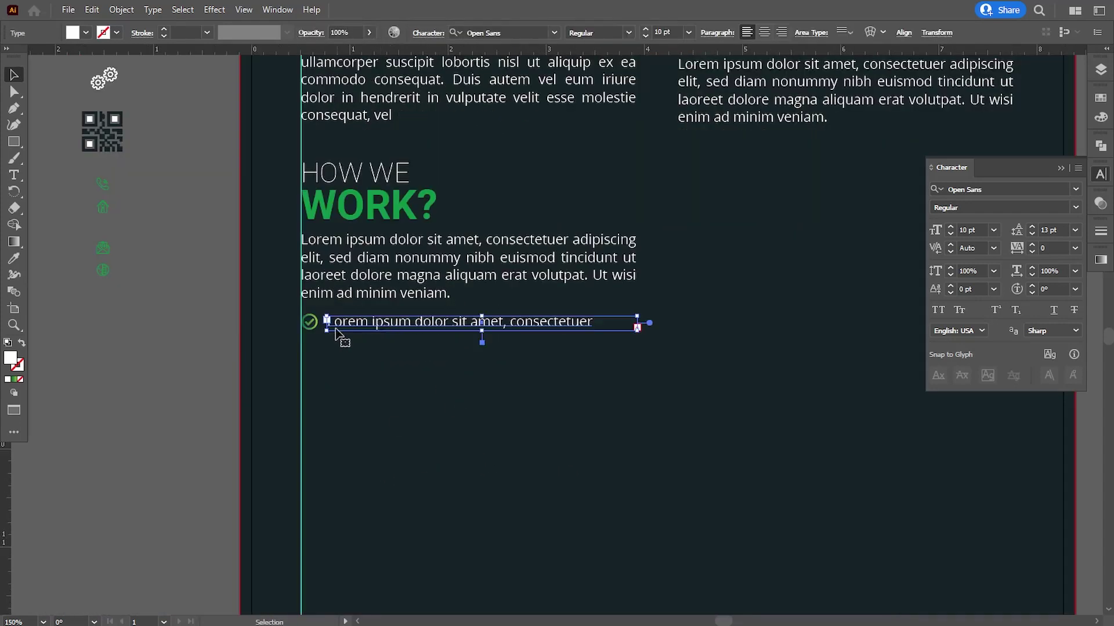
pyautogui.moveTo(311, 325); pyautogui.dragTo(319, 383)
pyautogui.click(278, 473)
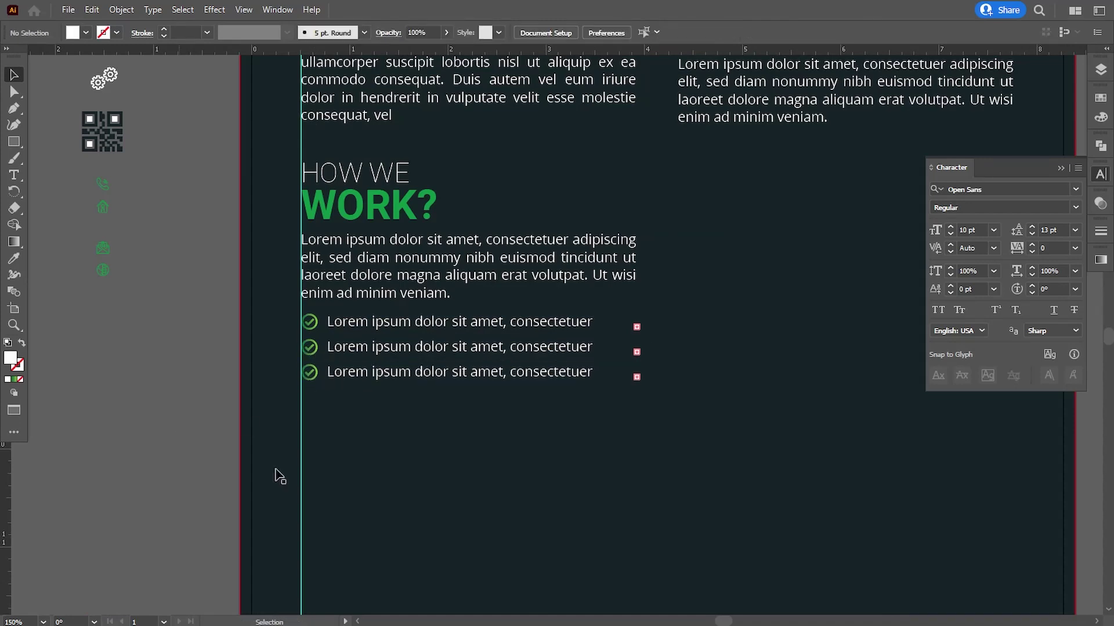
pyautogui.hotkey('ctrl', '-')
# Add a vertical guide at WE PROVIDE's left edge and draw a small square below
pyautogui.moveTo(631, 344); pyautogui.dragTo(607, 340)
pyautogui.moveTo(12, 452); pyautogui.dragTo(515, 442)
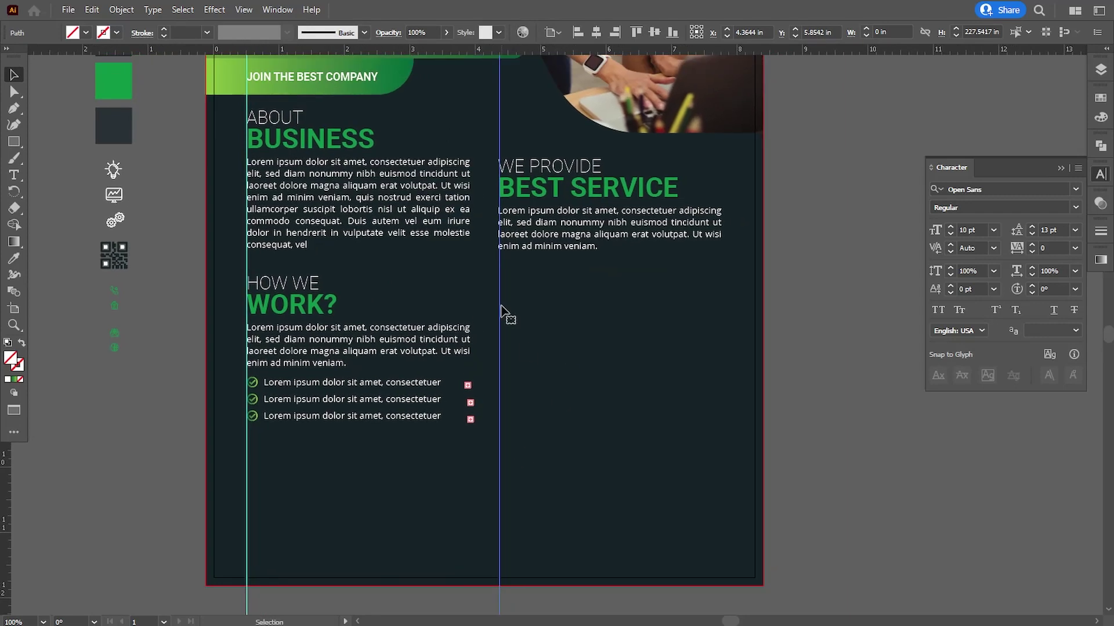
pyautogui.moveTo(501, 308); pyautogui.dragTo(499, 308)
pyautogui.click(14, 141)
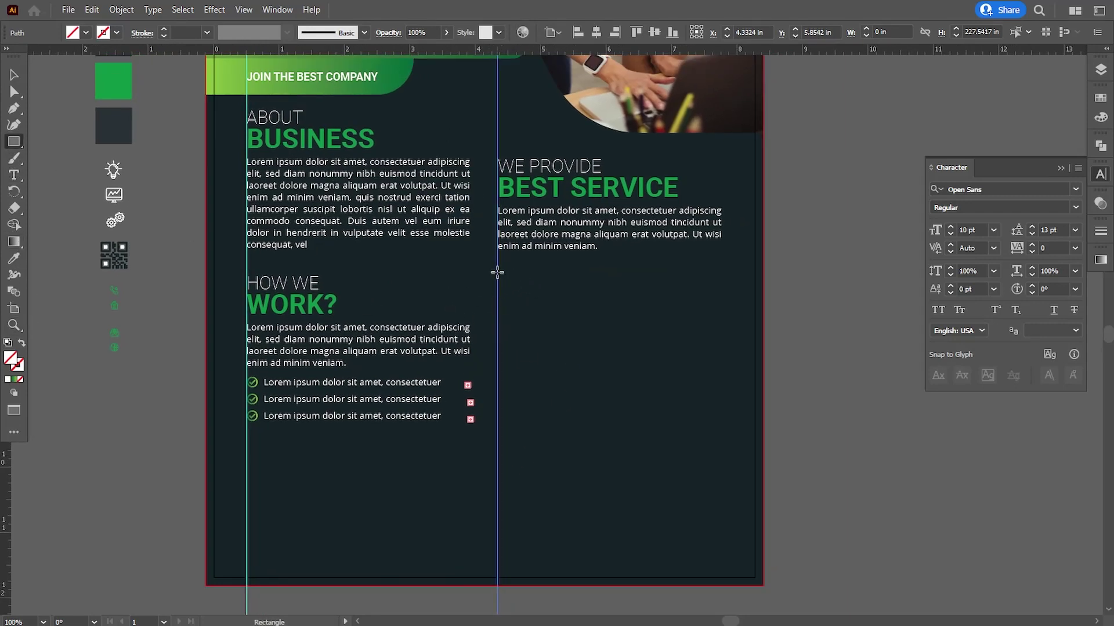
pyautogui.moveTo(497, 272); pyautogui.dragTo(533, 308)
# Round the square's corners and give it the header's green gradient
pyautogui.scroll(2, 590, 371)
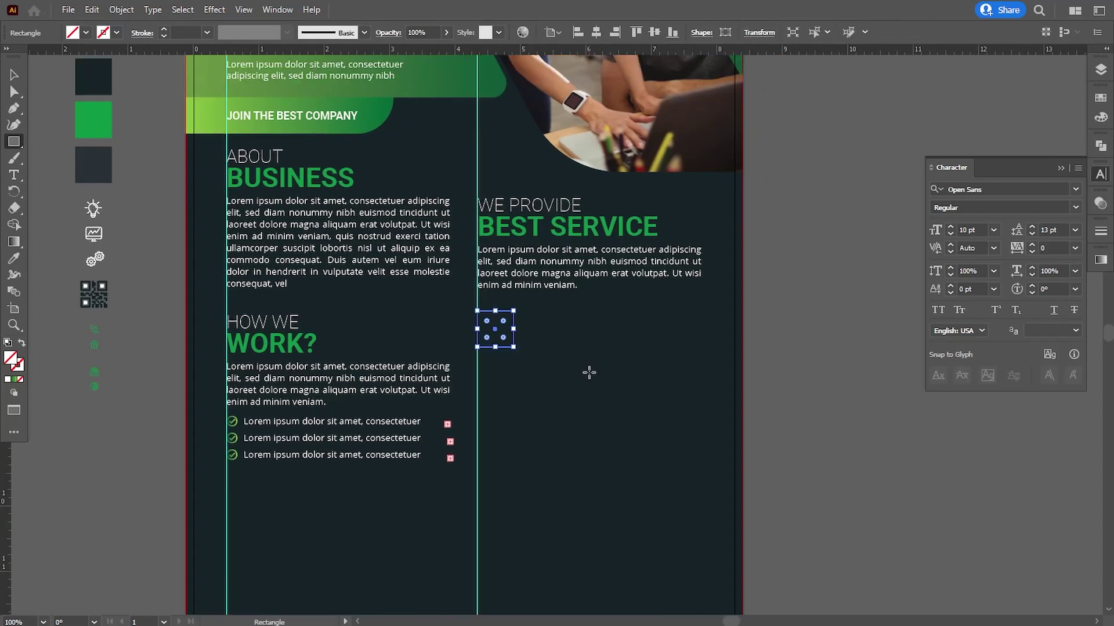
pyautogui.hotkey('ctrl', '+')
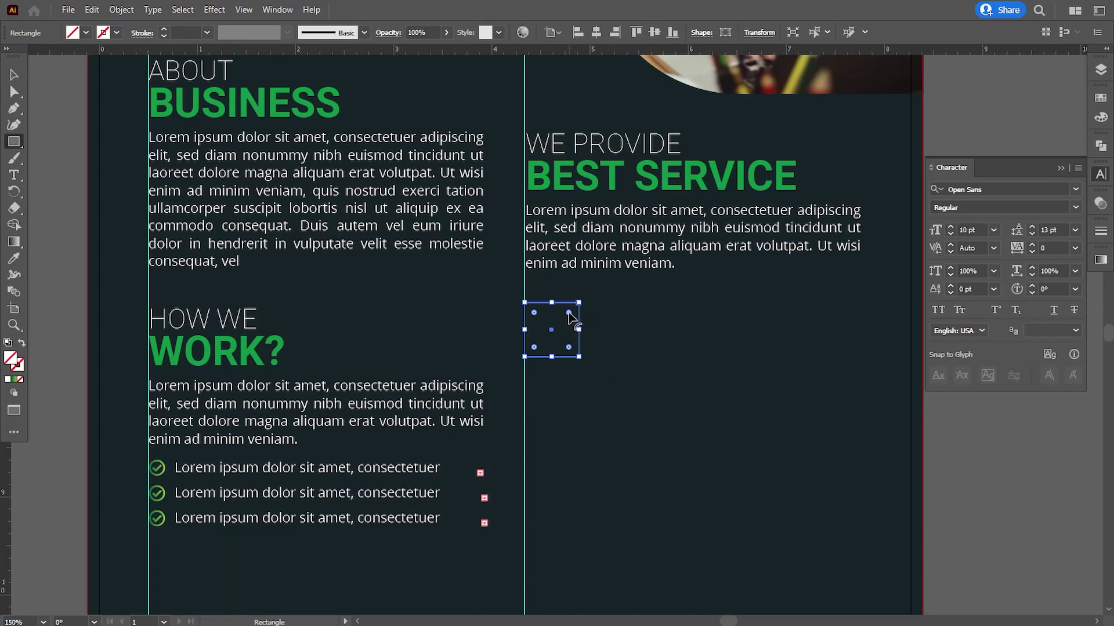
pyautogui.moveTo(568, 314); pyautogui.dragTo(567, 316)
pyautogui.scroll(2, 406, 290)
pyautogui.hscroll(-3, 406, 290)
pyautogui.click(13, 259)
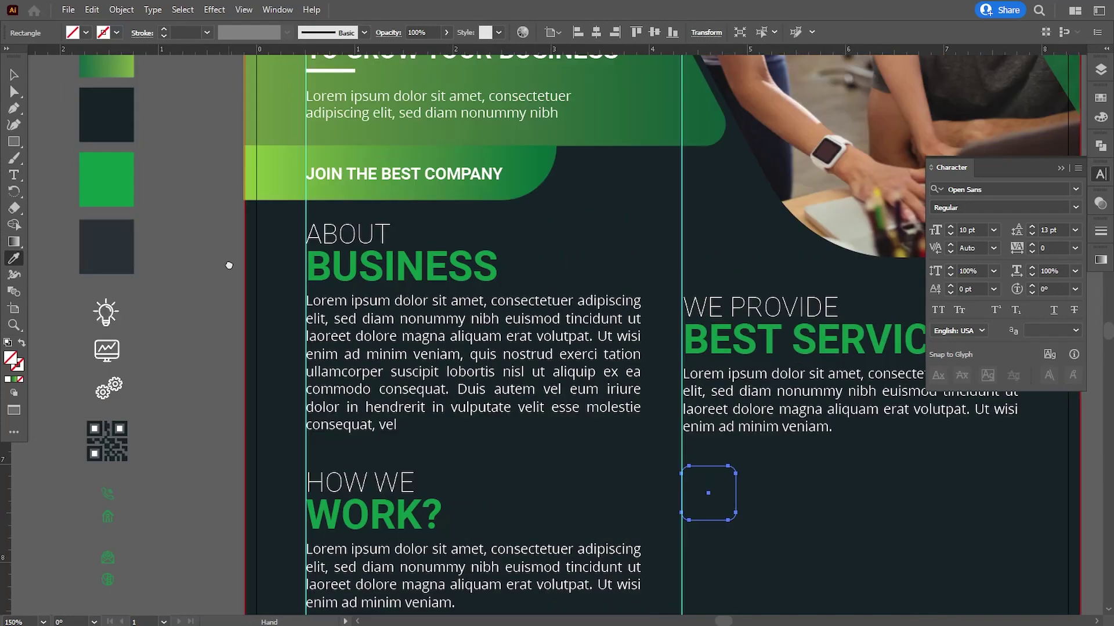
pyautogui.scroll(3, 145, 152)
pyautogui.click(114, 76)
# Run the gradient diagonally, light green top-left to dark green bottom-right
pyautogui.scroll(-3, 269, 305)
pyautogui.hscroll(2, 270, 305)
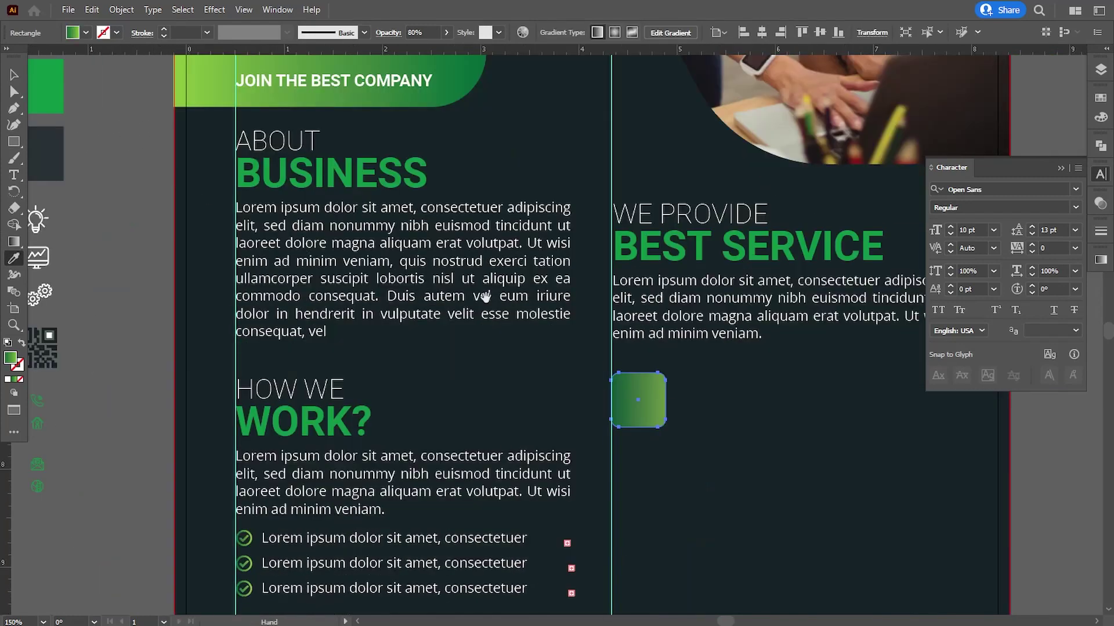
pyautogui.scroll(-1, 406, 306)
pyautogui.hscroll(2, 406, 306)
pyautogui.click(14, 241)
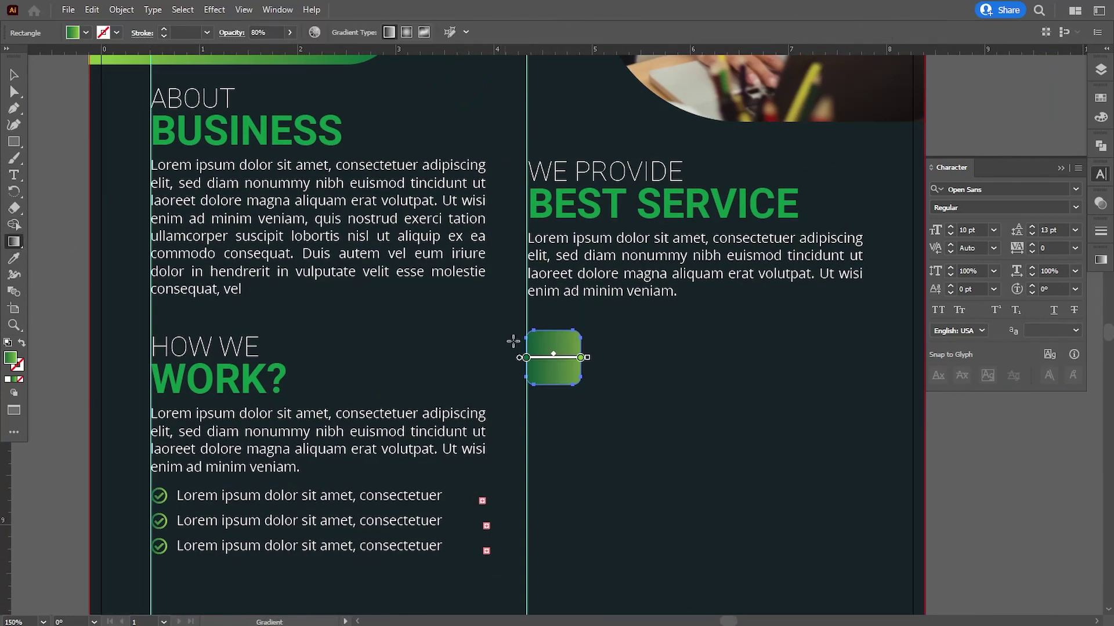
pyautogui.moveTo(529, 332); pyautogui.dragTo(577, 384)
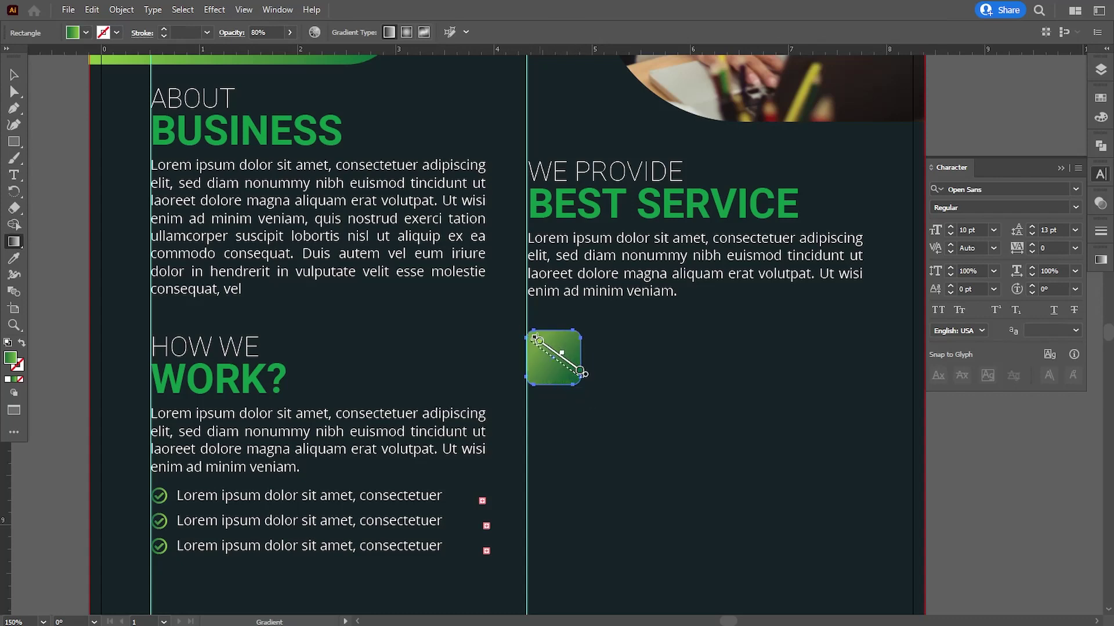
pyautogui.moveTo(533, 340); pyautogui.dragTo(574, 377)
pyautogui.click(575, 378)
pyautogui.click(575, 377)
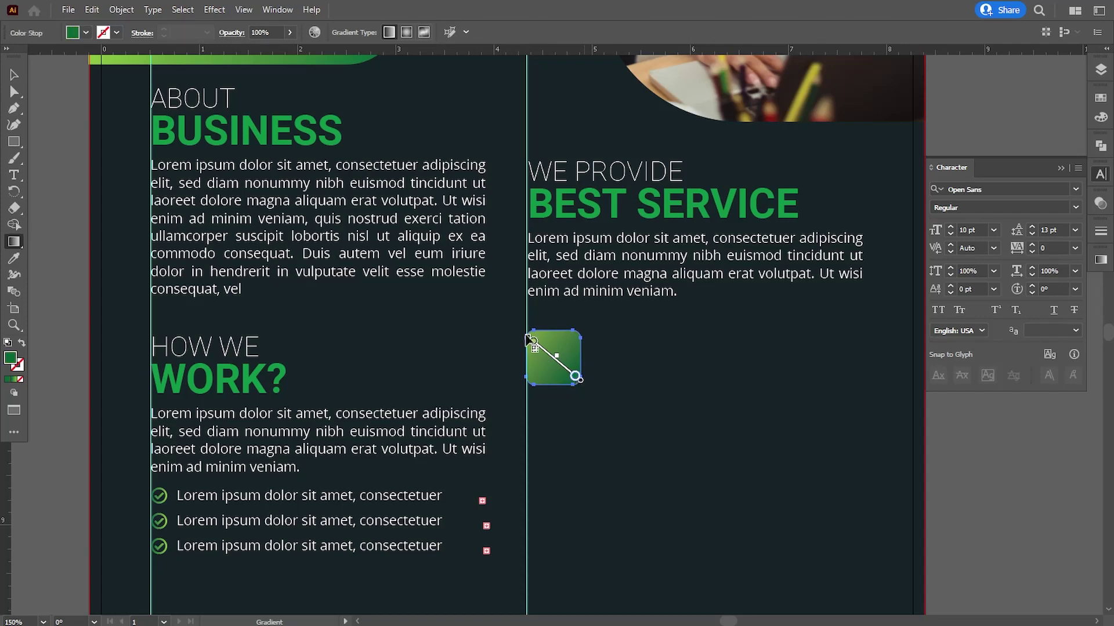
pyautogui.moveTo(551, 353); pyautogui.dragTo(546, 351)
pyautogui.press('v')
pyautogui.click(95, 141)
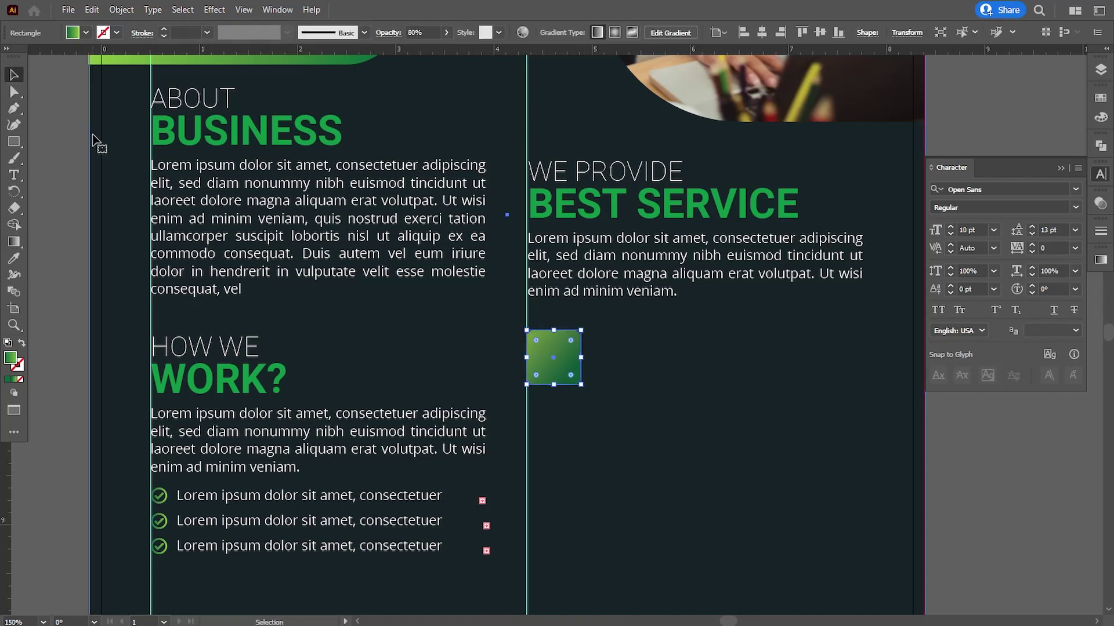
pyautogui.click(951, 473)
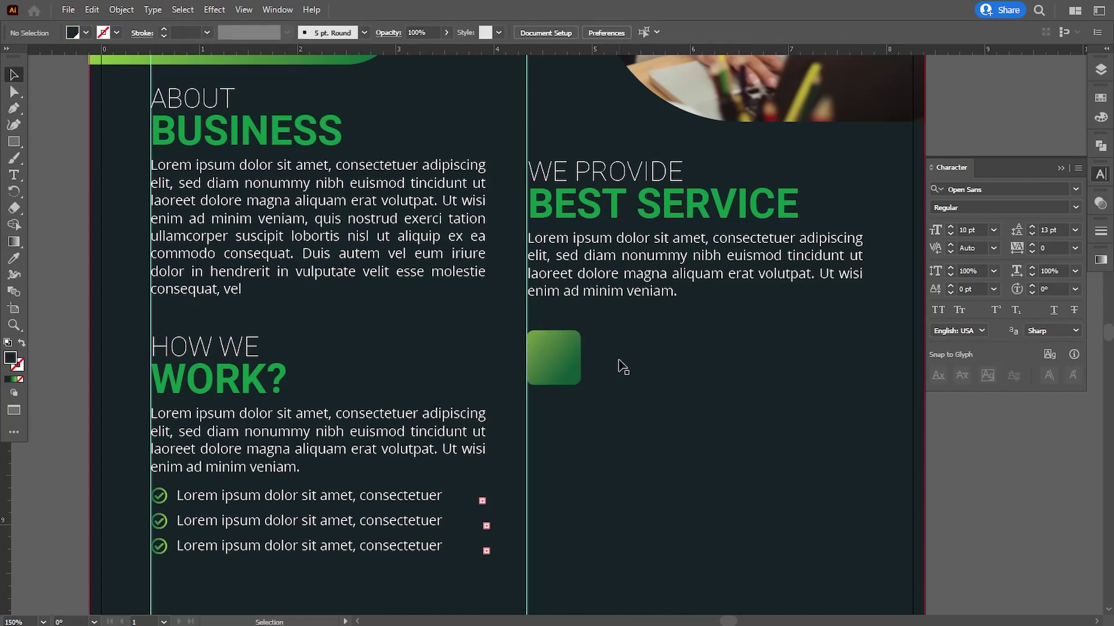
pyautogui.hotkey('ctrl', '-')
# Place the lightbulb icon on the green square and bring it to front
pyautogui.moveTo(158, 232); pyautogui.dragTo(469, 343)
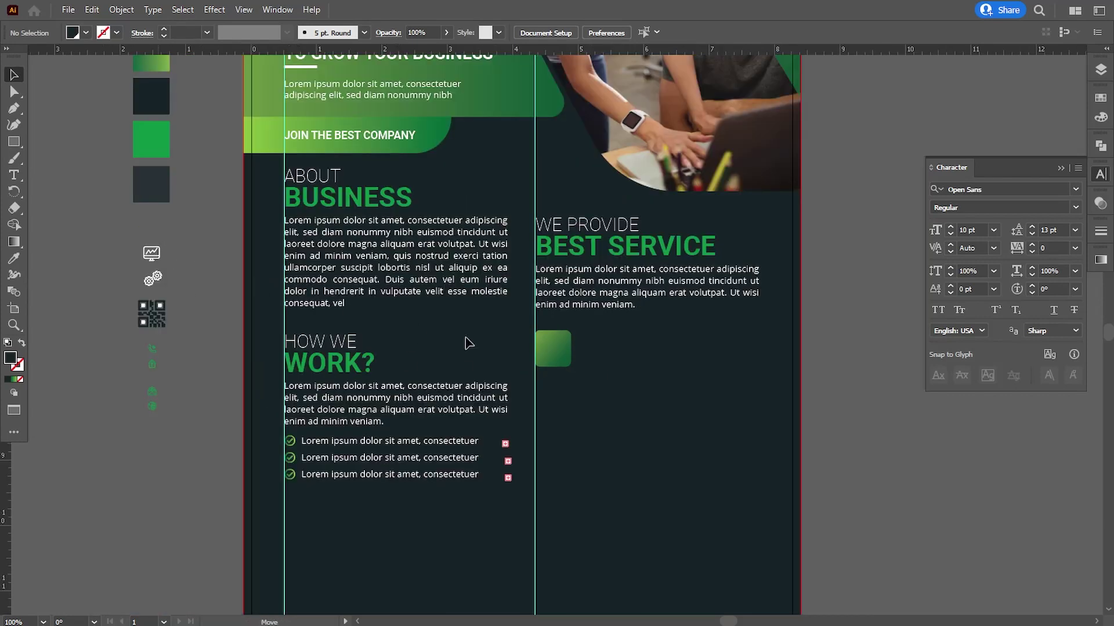
pyautogui.moveTo(560, 346); pyautogui.dragTo(560, 348)
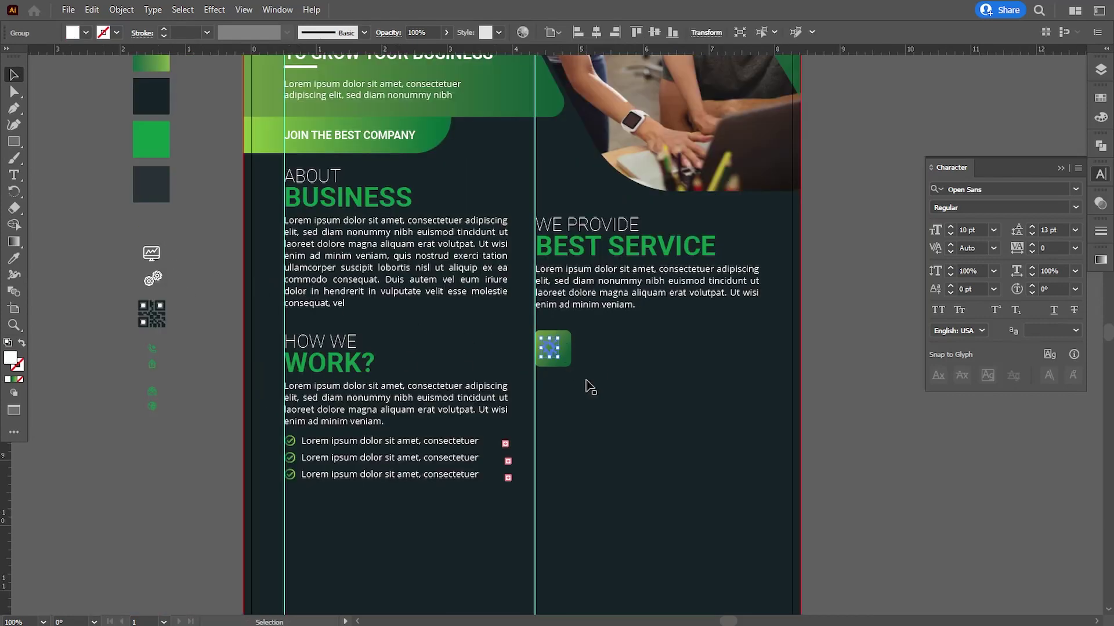
pyautogui.rightClick(580, 388)
pyautogui.click(743, 290)
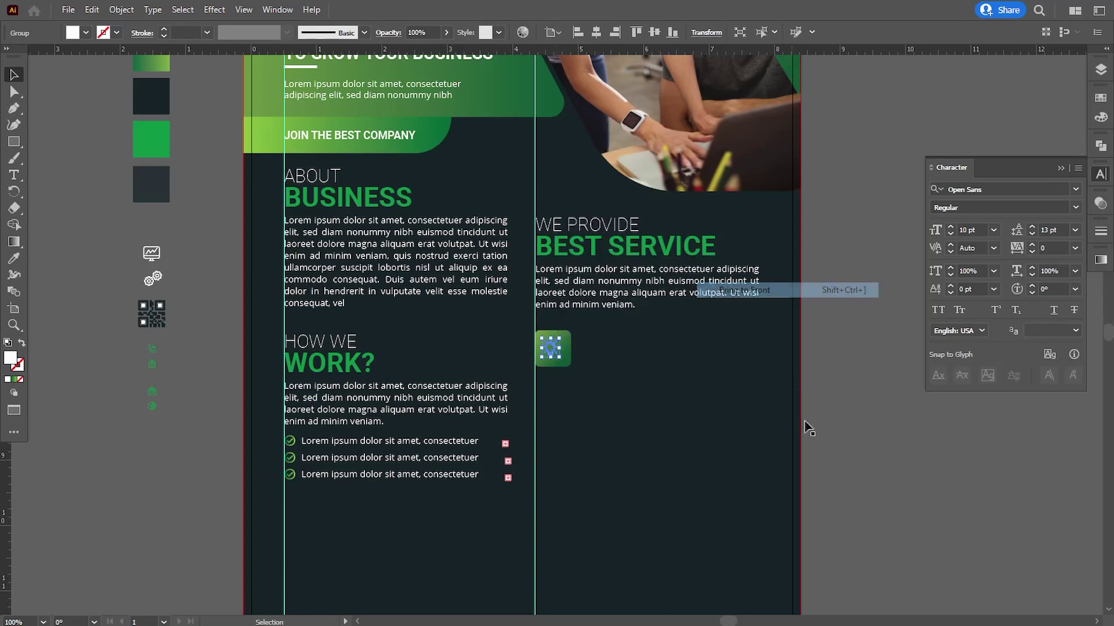
pyautogui.click(771, 455)
pyautogui.hotkey('ctrl', '+')
# Centre the lightbulb icon on the green square by aligning the two together
pyautogui.click(552, 386)
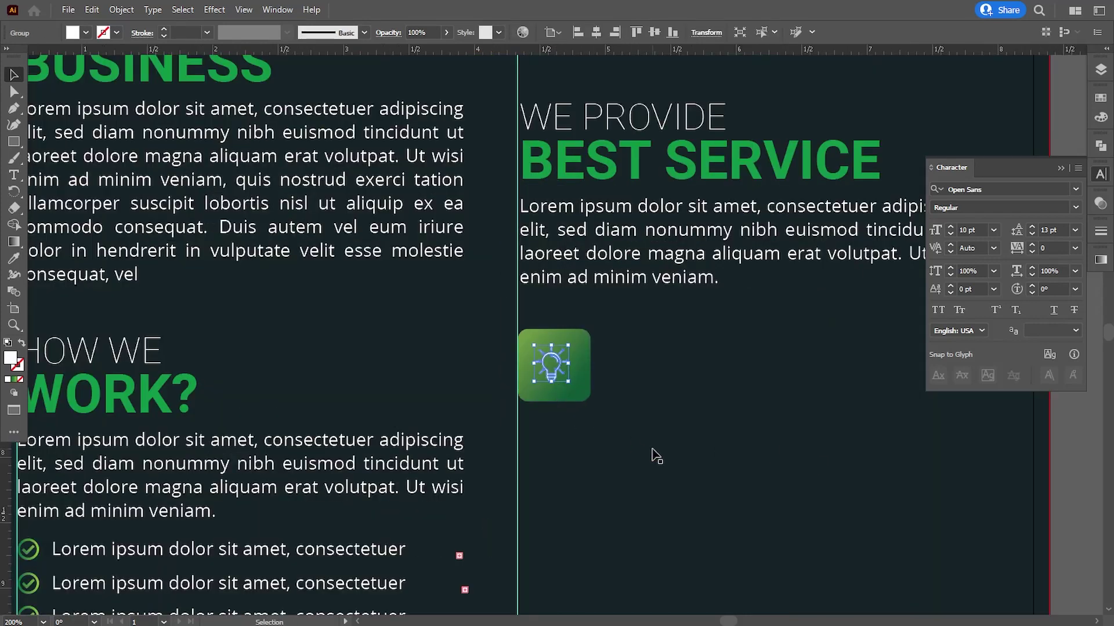
pyautogui.click(662, 466)
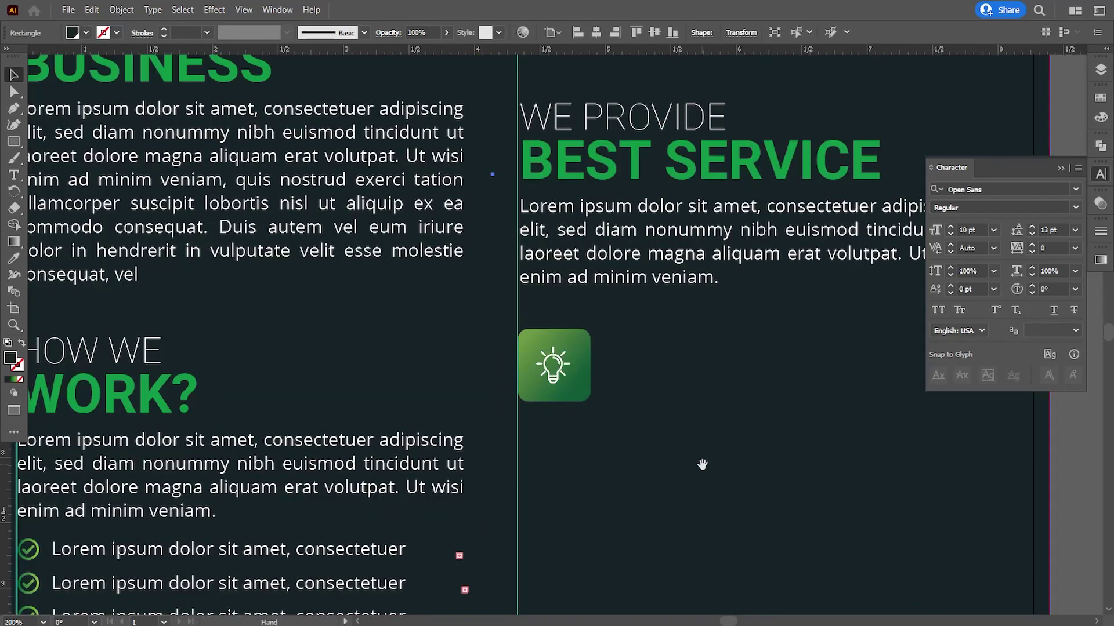
pyautogui.moveTo(701, 462); pyautogui.dragTo(522, 417)
pyautogui.click(374, 337)
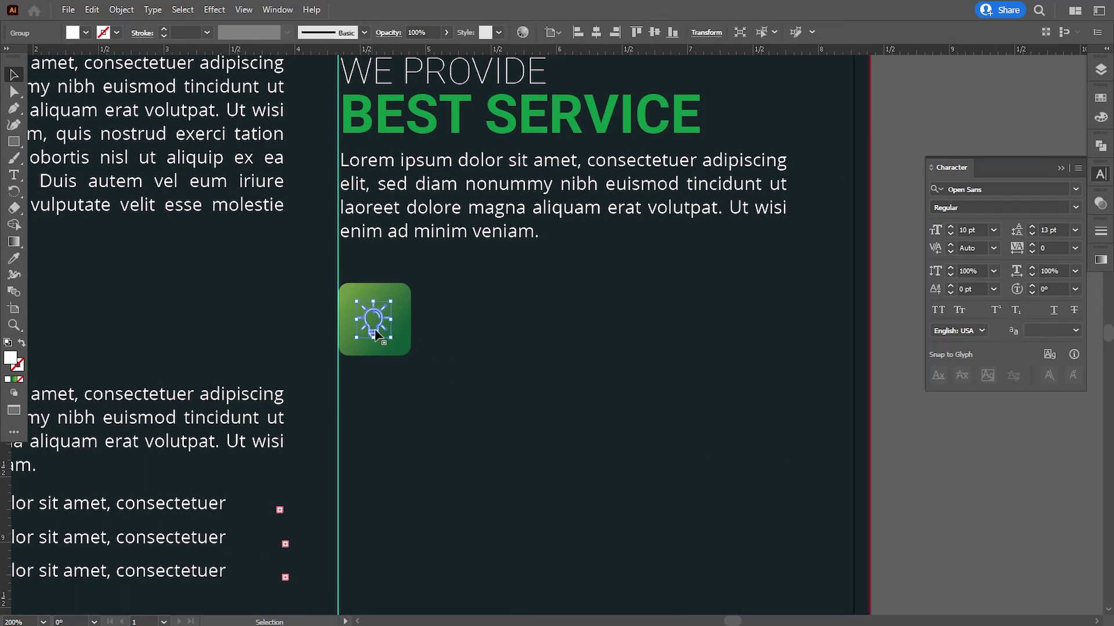
pyautogui.keyDown('shift'); pyautogui.click(397, 292); pyautogui.keyUp('shift')
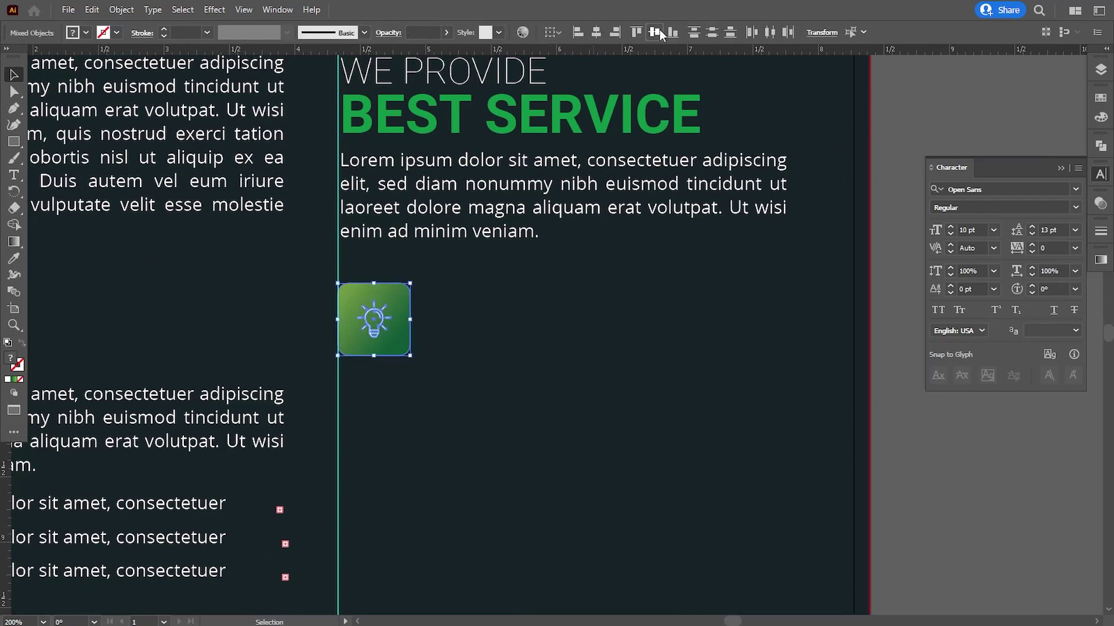
pyautogui.click(960, 458)
# Start a new text label beside the icon square for 'Creative'
pyautogui.click(14, 175)
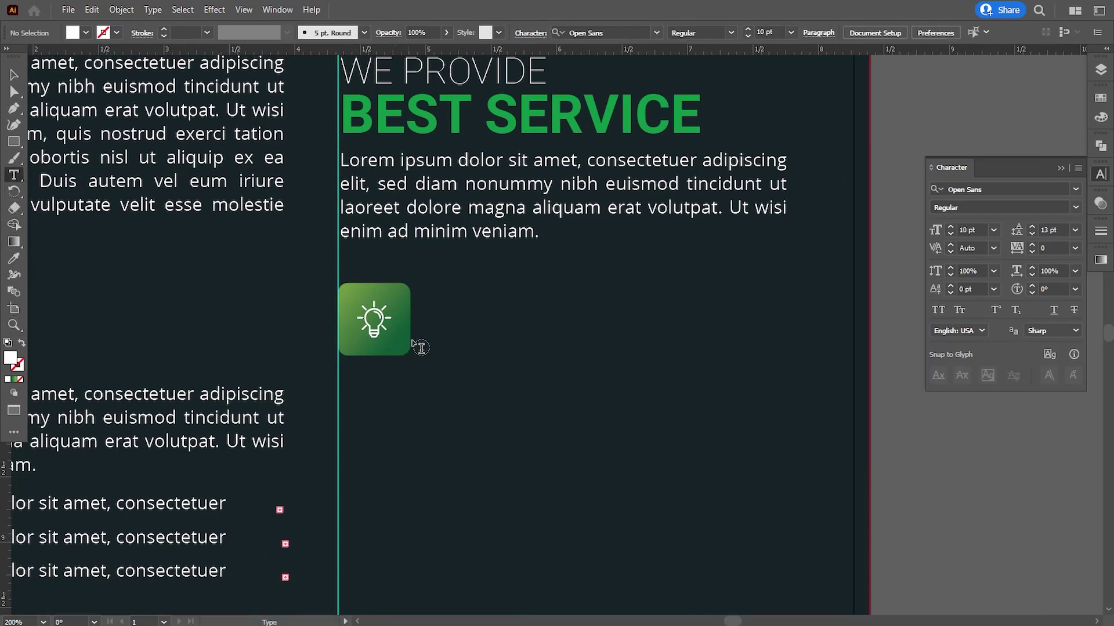
pyautogui.click(432, 304)
pyautogui.press('BackSpace')
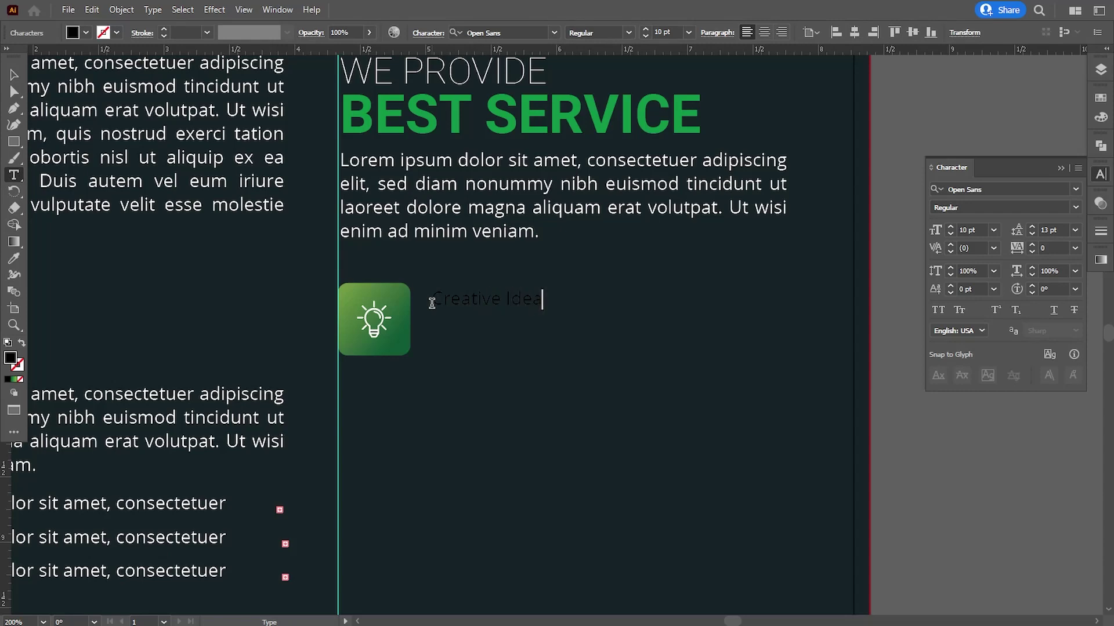
# Make the Creative Idea heading white Roboto Bold at 12 pt
pyautogui.hotkey('ctrl', 'a')
pyautogui.doubleClick(10, 358)
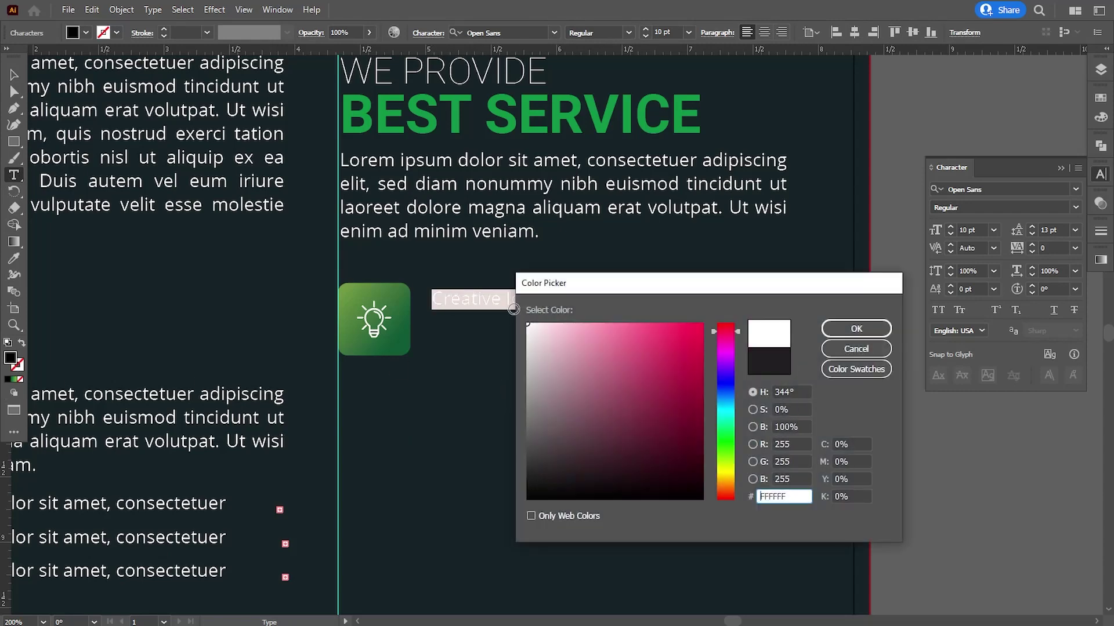
pyautogui.click(856, 328)
pyautogui.click(513, 31)
pyautogui.write('robo')
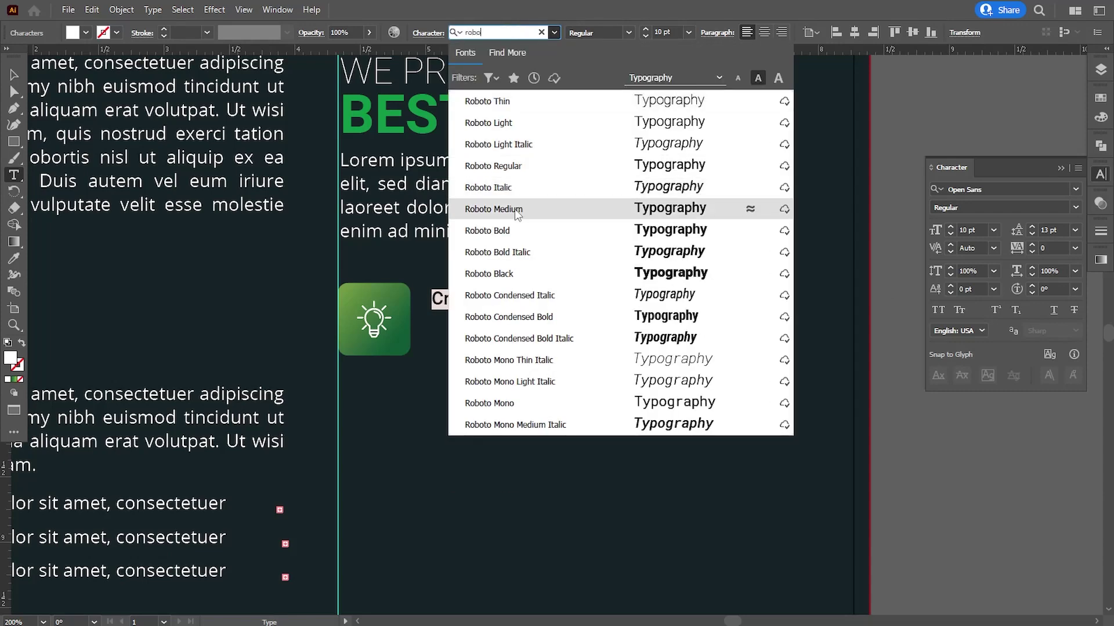
pyautogui.click(522, 231)
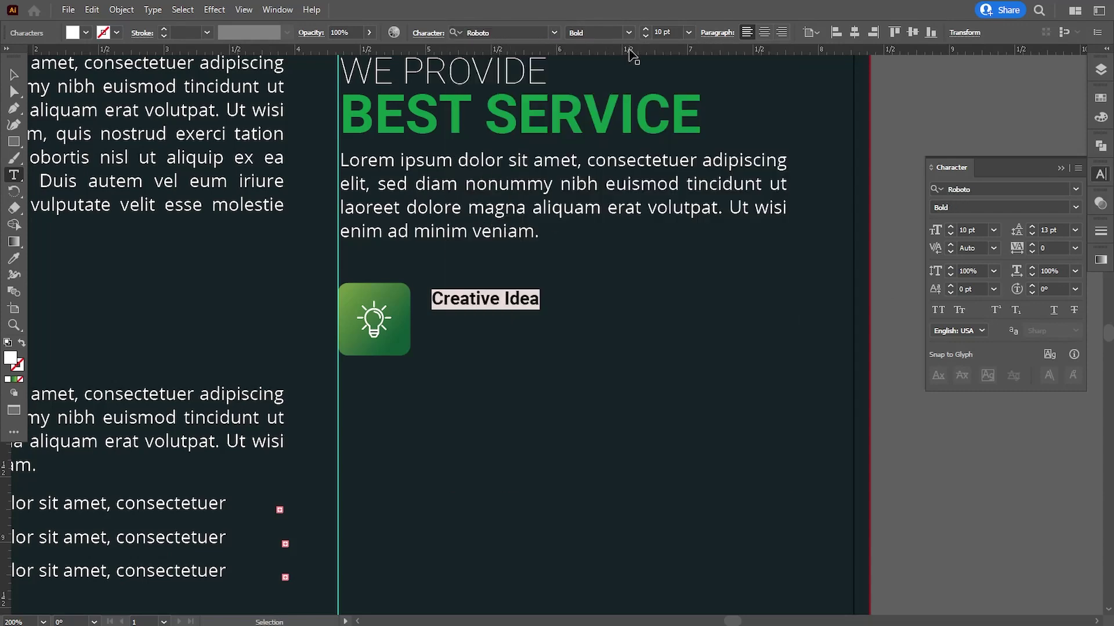
pyautogui.click(662, 30)
pyautogui.write('12')
pyautogui.press('Return')
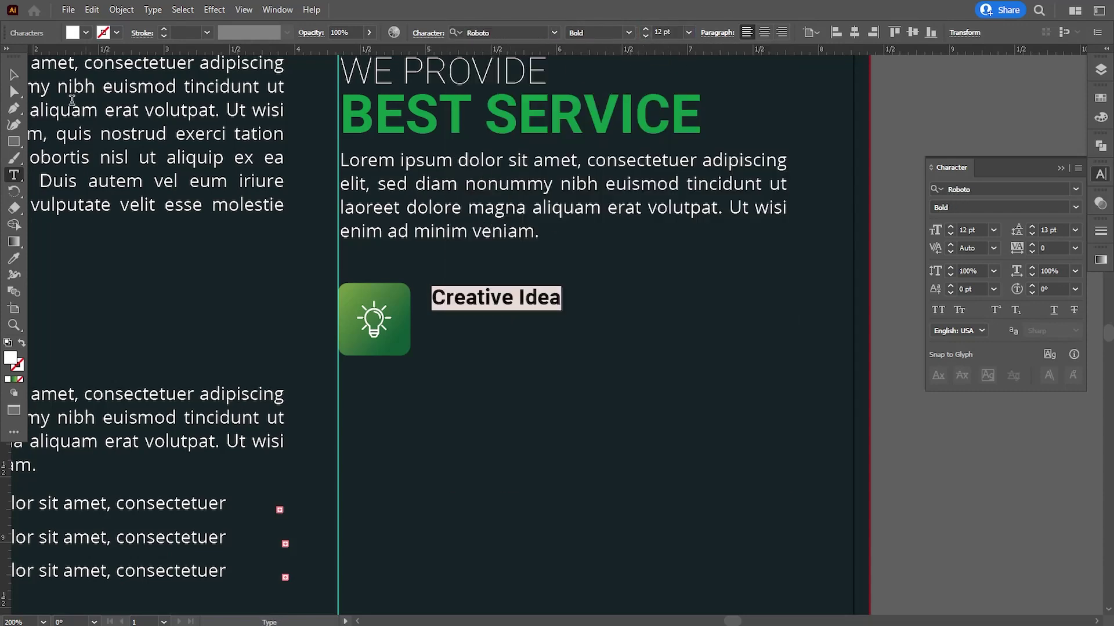
pyautogui.click(14, 74)
# Place a paragraph copy beneath the heading, cut its extra text and narrow its frame
pyautogui.moveTo(495, 214); pyautogui.dragTo(588, 379)
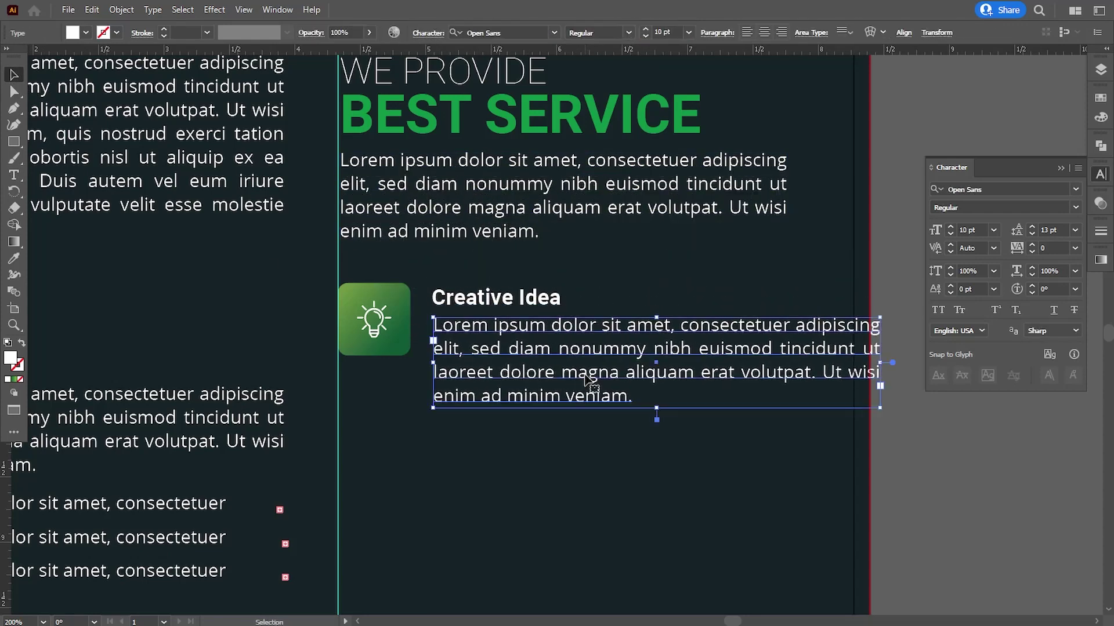
pyautogui.click(14, 177)
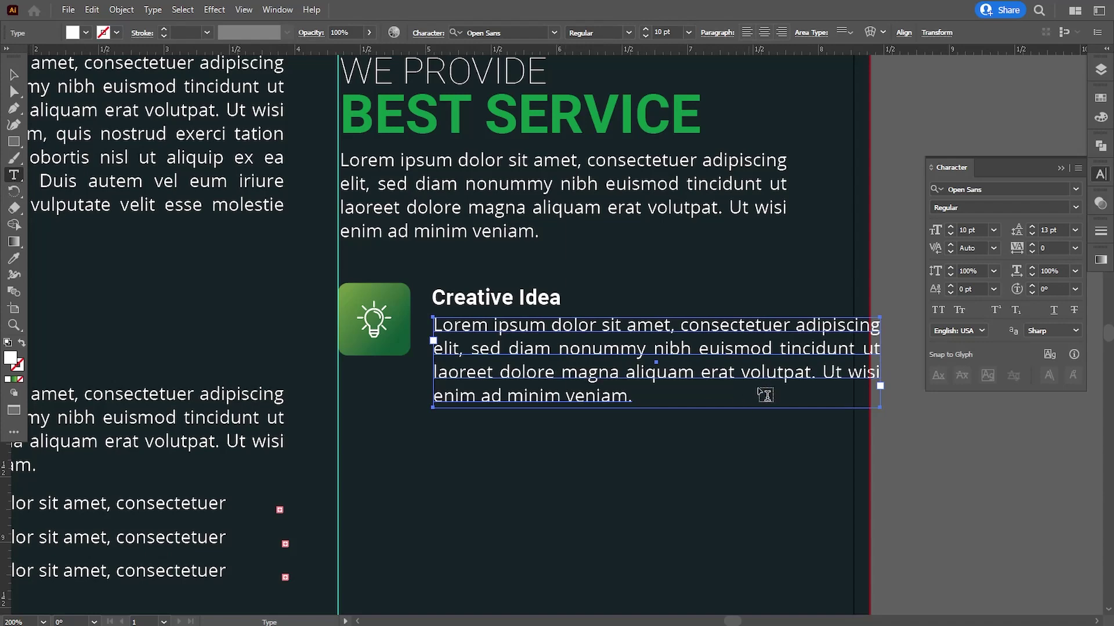
pyautogui.moveTo(764, 348); pyautogui.dragTo(838, 448)
pyautogui.press('BackSpace')
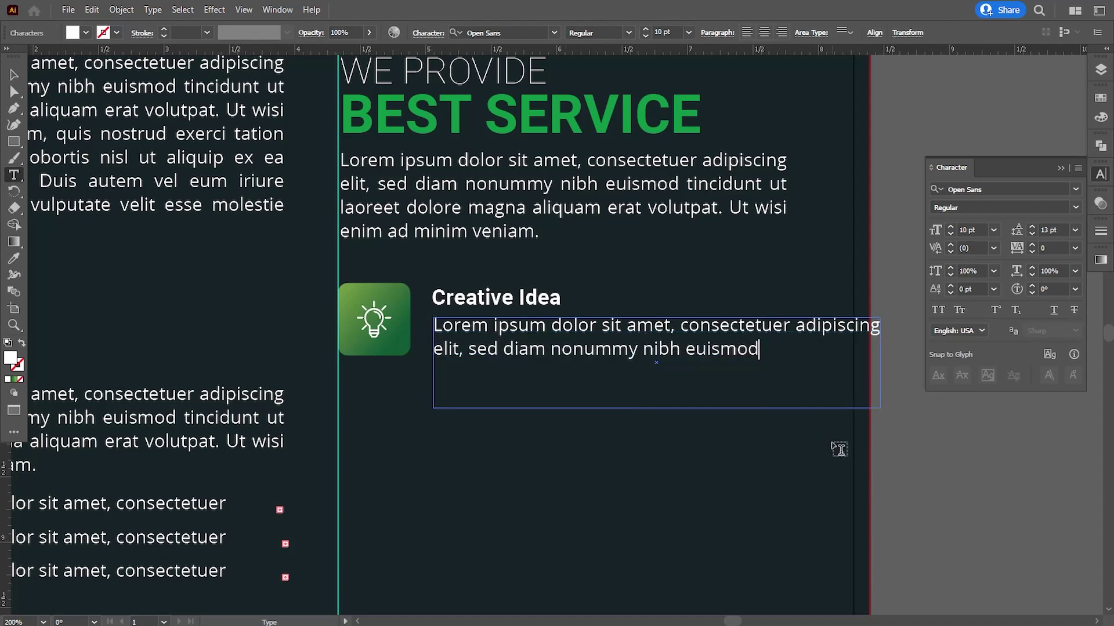
pyautogui.press('Escape')
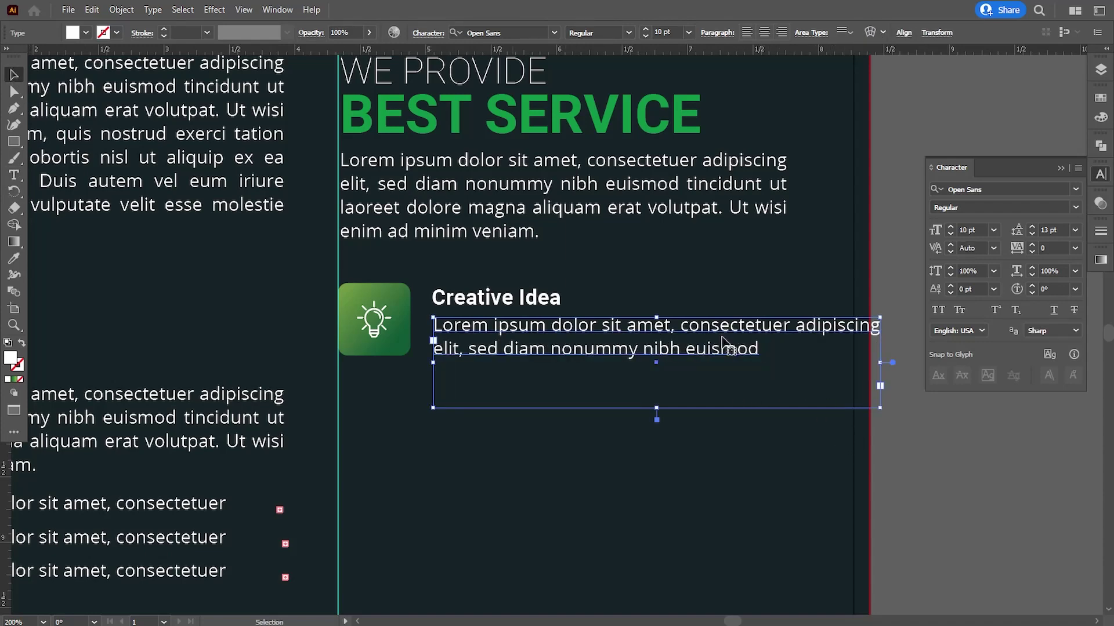
pyautogui.moveTo(880, 367); pyautogui.dragTo(785, 362)
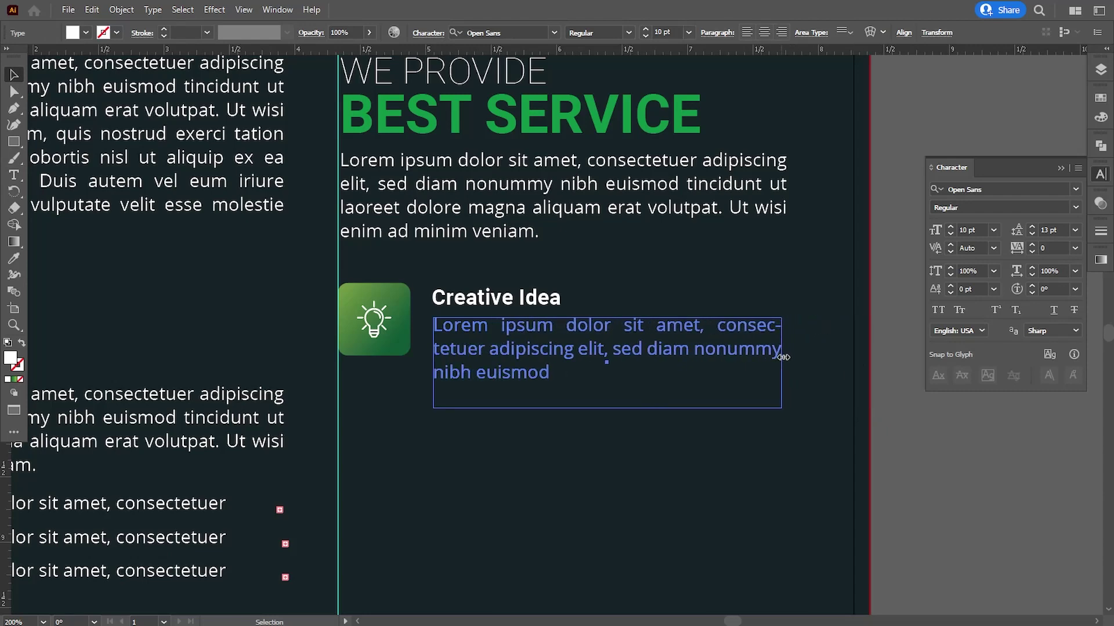
# Delete the description's trailing words and set its leading to 12 pt
pyautogui.click(14, 175)
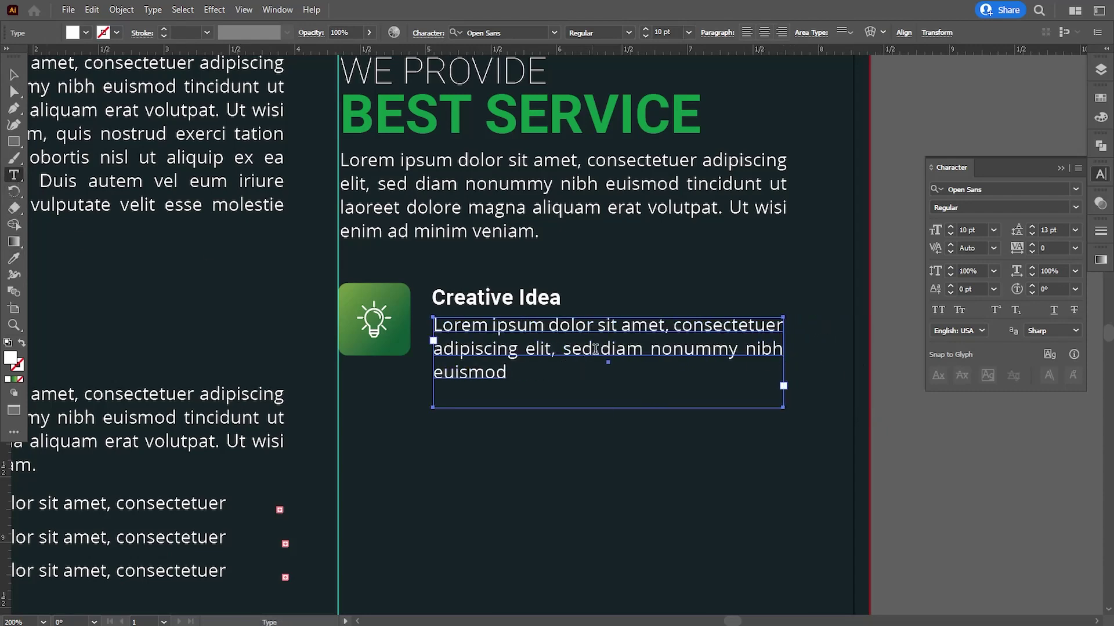
pyautogui.click(659, 359)
pyautogui.moveTo(659, 359); pyautogui.dragTo(724, 468)
pyautogui.press('BackSpace')
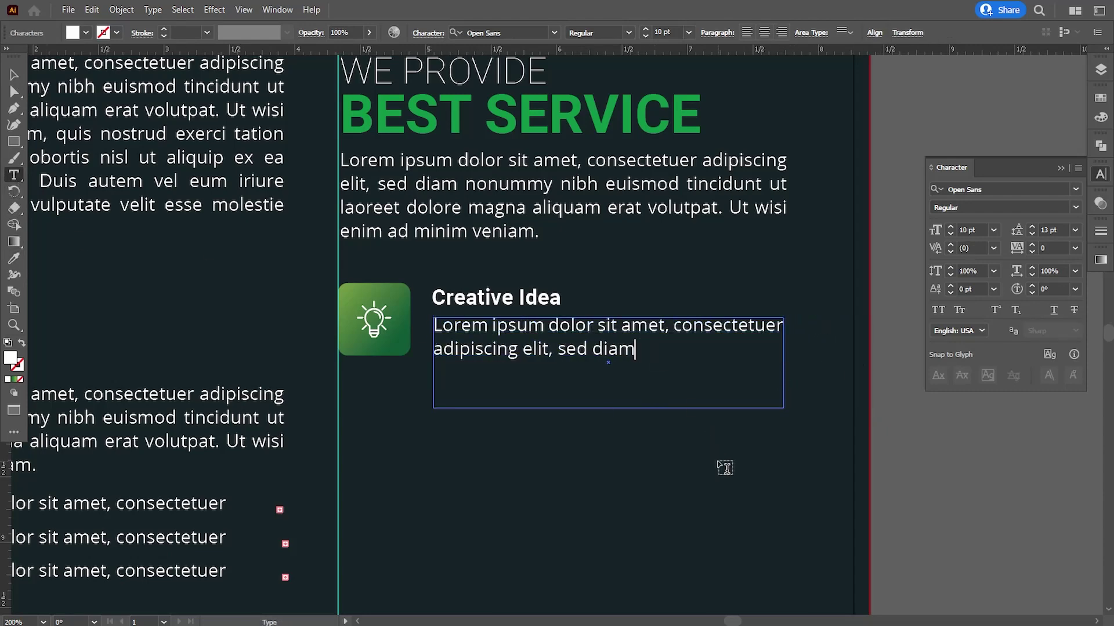
pyautogui.click(14, 75)
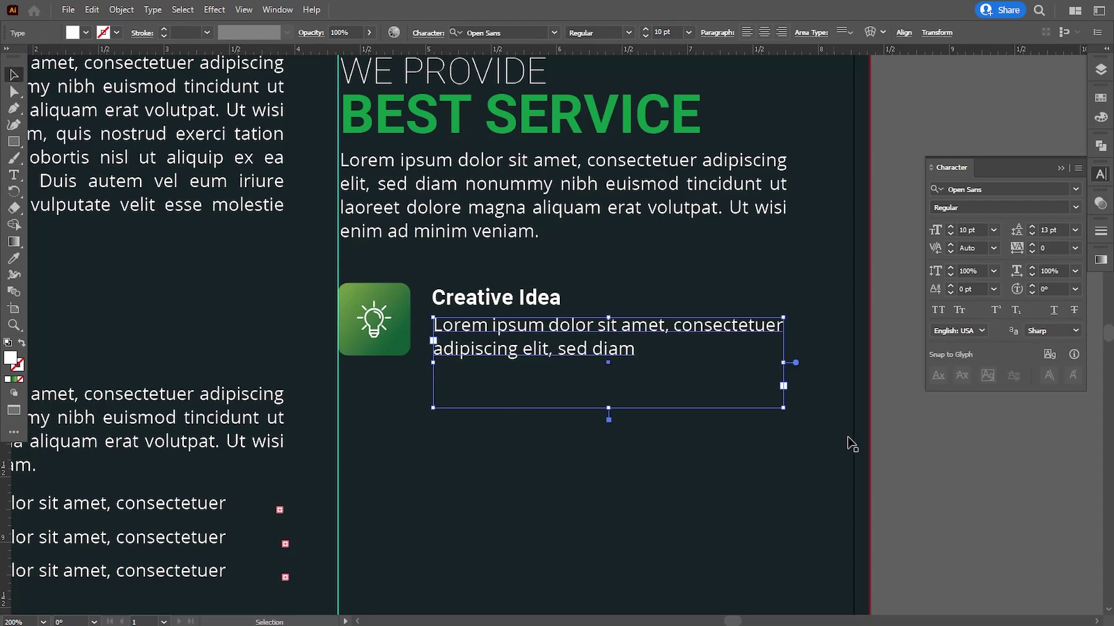
pyautogui.click(836, 444)
pyautogui.click(457, 361)
pyautogui.click(1031, 234)
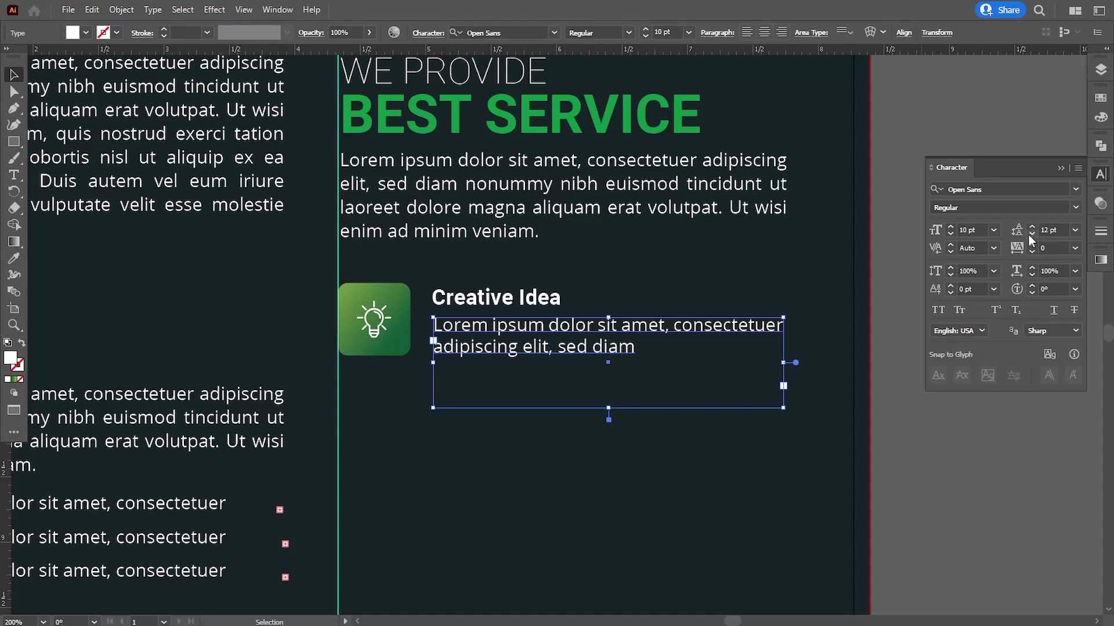
# Nudge the Creative Idea heading and description up together
pyautogui.click(939, 456)
pyautogui.click(577, 360)
pyautogui.click(891, 470)
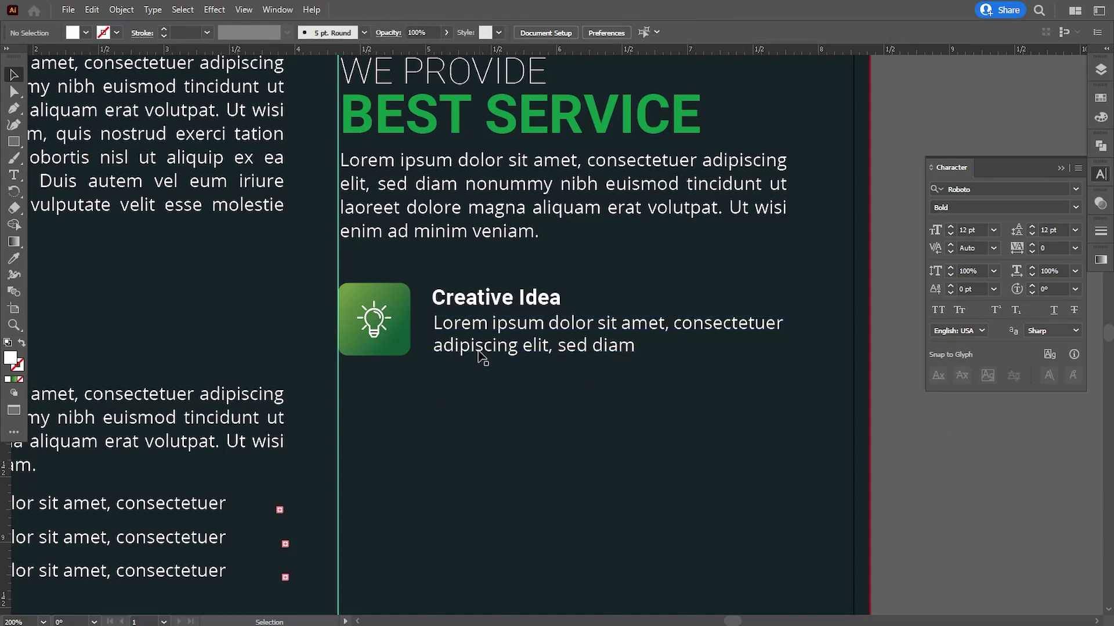
pyautogui.click(480, 356)
pyautogui.click(480, 302)
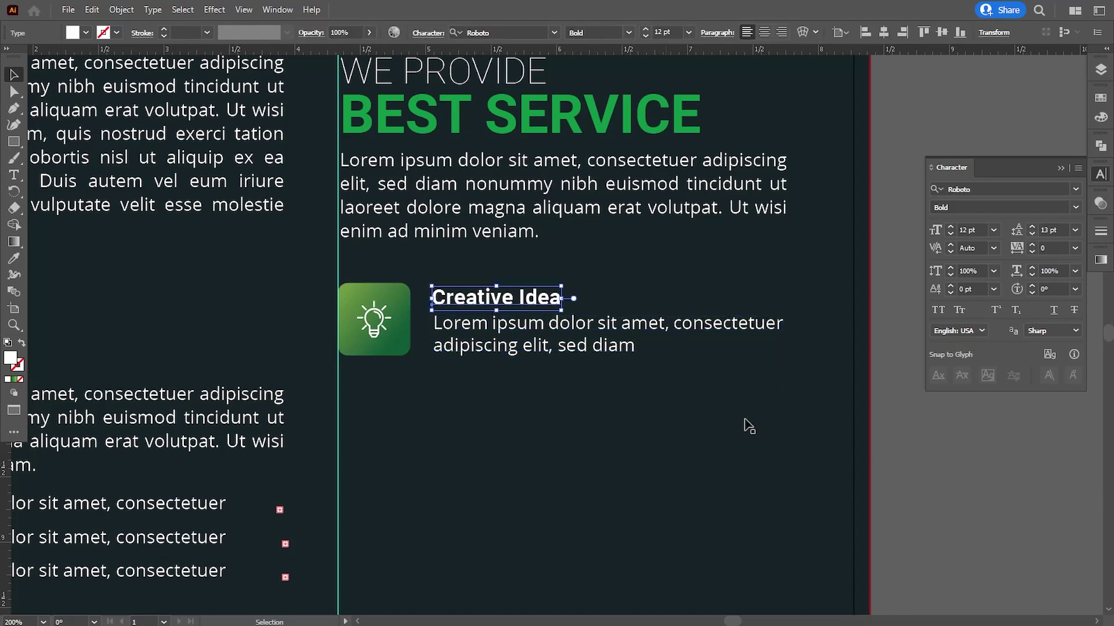
pyautogui.keyDown('shift'); pyautogui.click(500, 354); pyautogui.keyUp('shift')
pyautogui.press('Up')
pyautogui.click(759, 514)
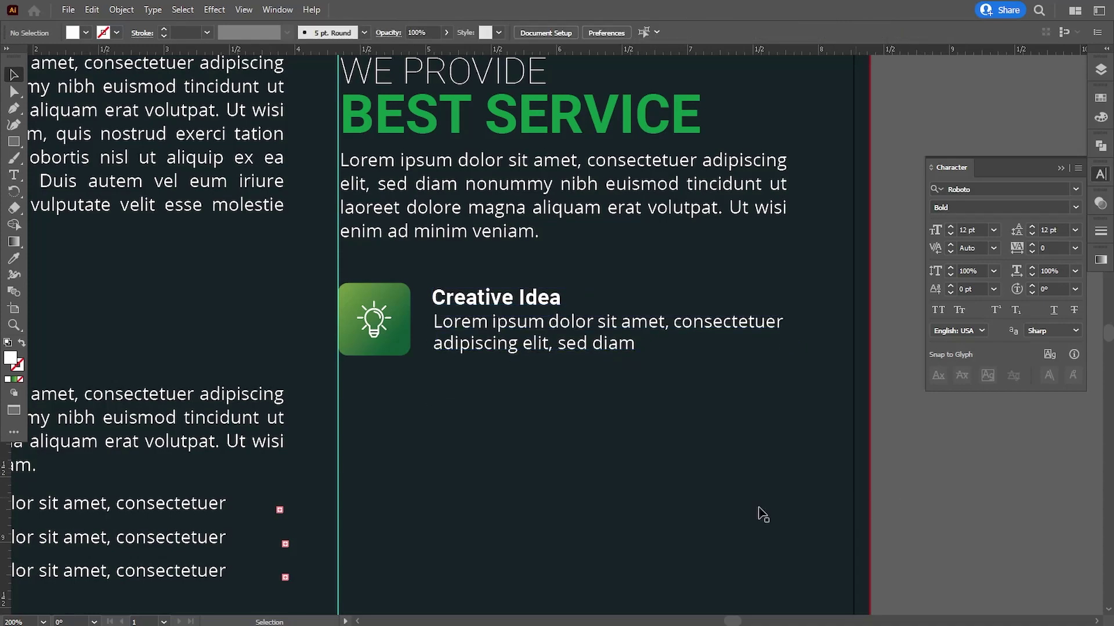
pyautogui.press('a')
pyautogui.hotkey('ctrl', '-')
pyautogui.hotkey('ctrl', '-')
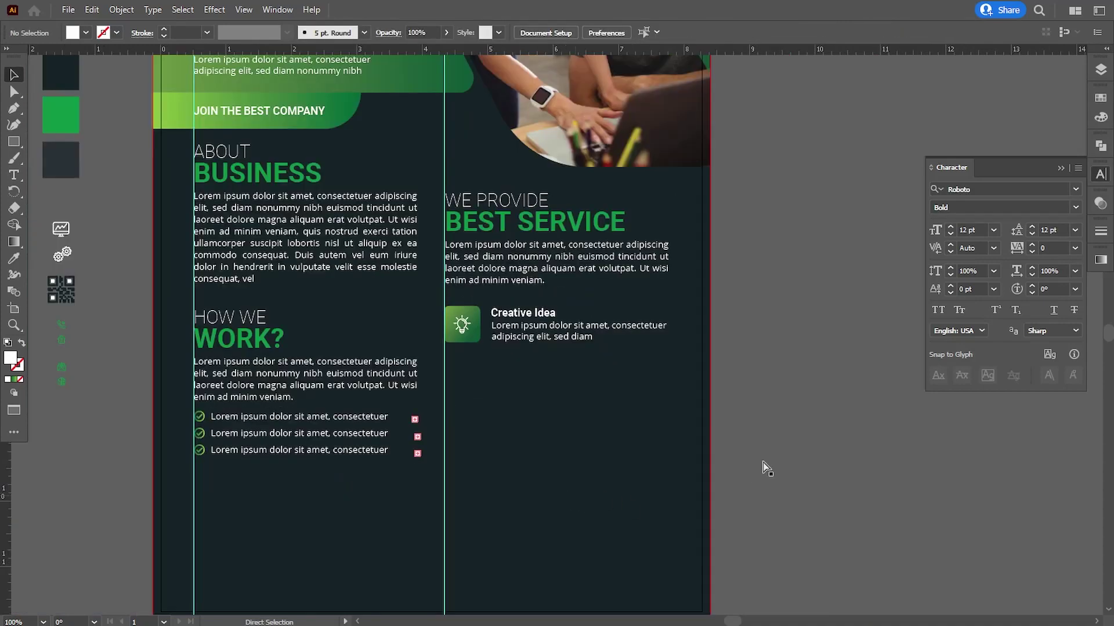
# Duplicate the lightbulb icon and Creative Idea text twice to stack three features
pyautogui.hotkey('ctrl', '+')
pyautogui.press('v')
pyautogui.click(437, 348)
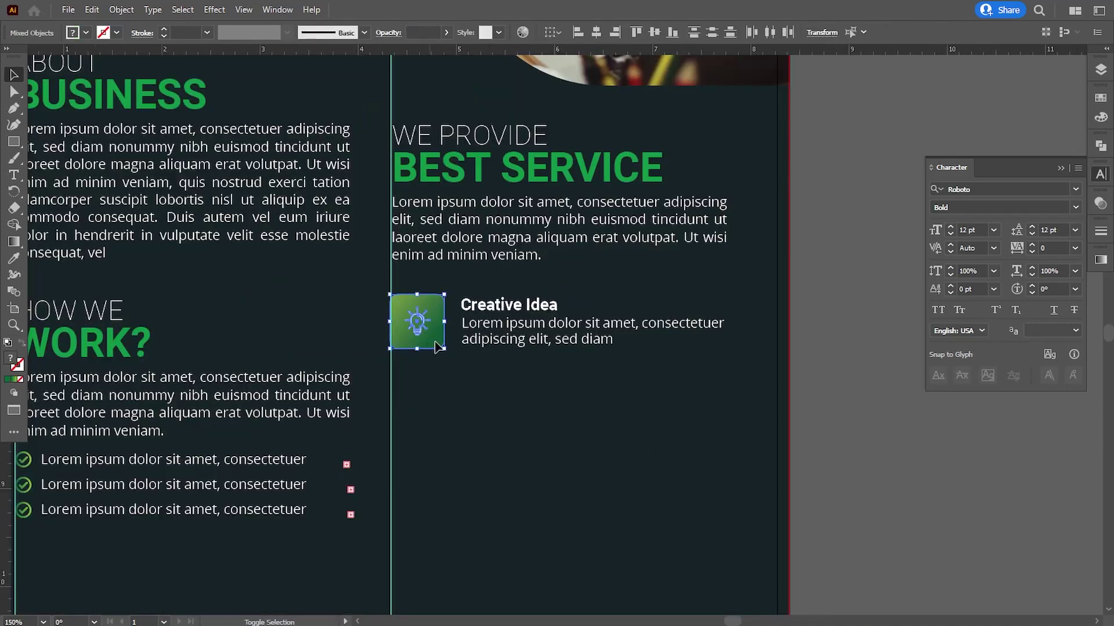
pyautogui.keyDown('shift'); pyautogui.click(490, 349); pyautogui.keyUp('shift')
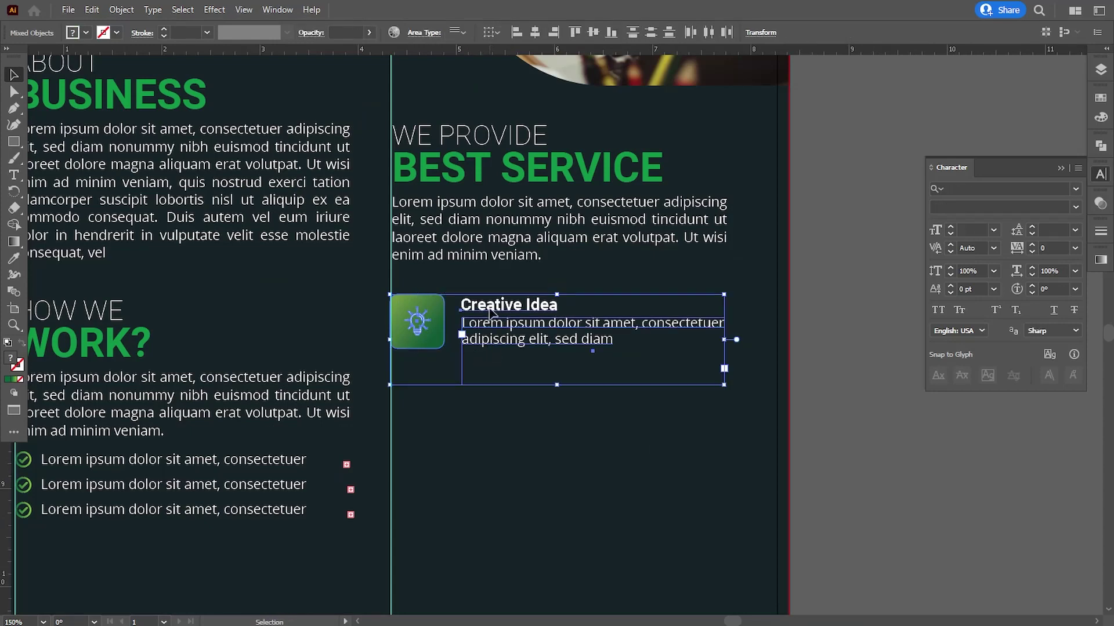
pyautogui.moveTo(492, 313); pyautogui.dragTo(491, 471)
pyautogui.click(920, 450)
# Set all three green icon squares to 100% opacity
pyautogui.click(433, 333)
pyautogui.click(1099, 203)
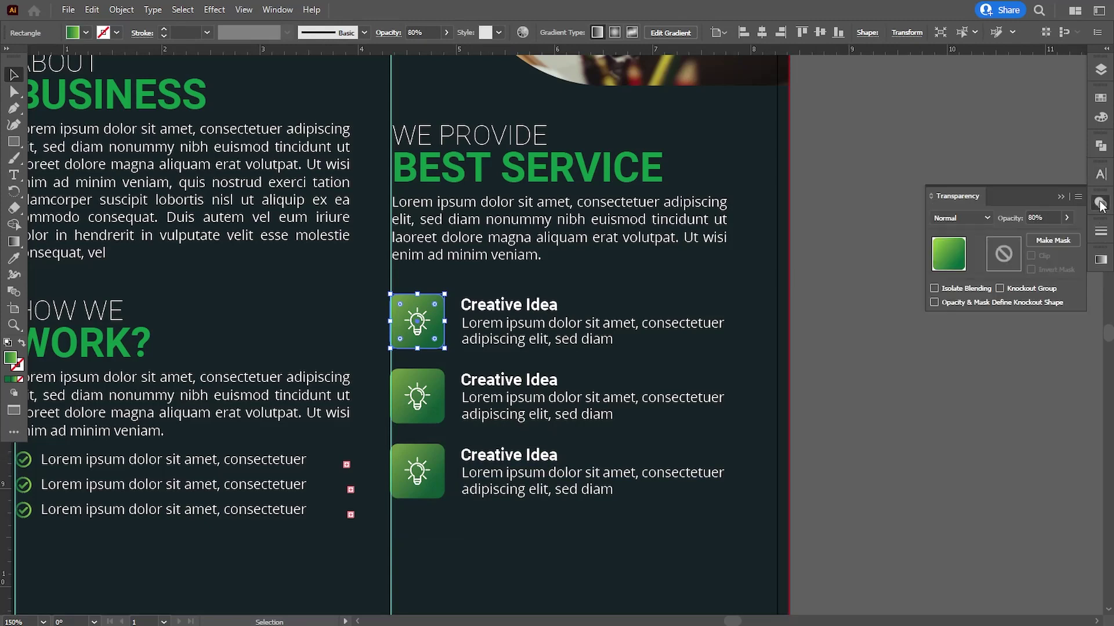
pyautogui.click(1055, 220)
pyautogui.write('100')
pyautogui.press('Return')
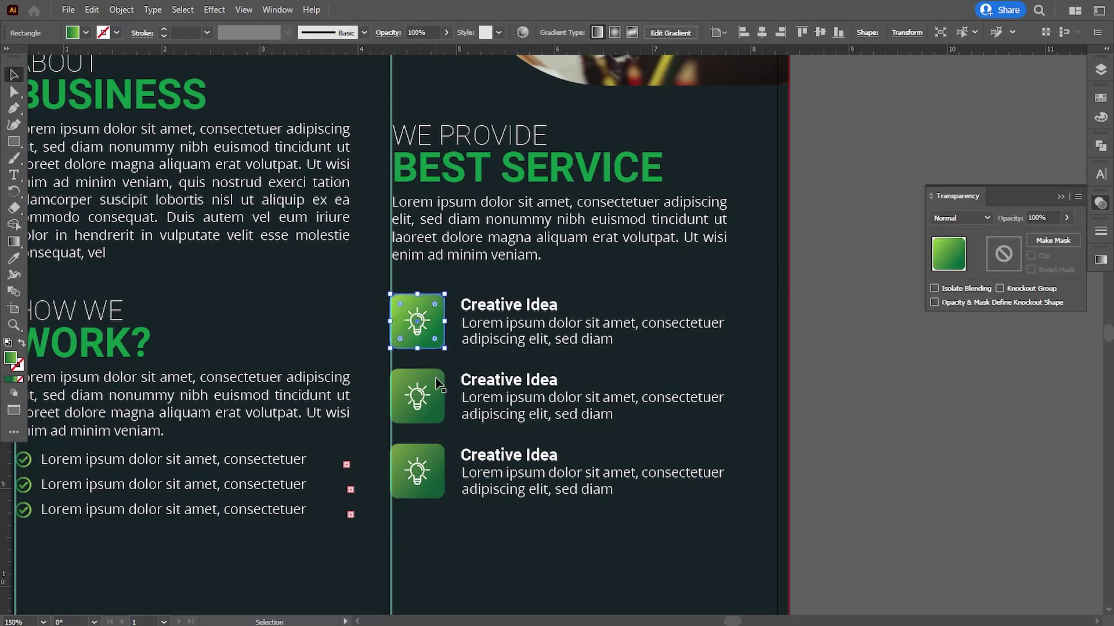
pyautogui.click(439, 384)
pyautogui.keyDown('shift'); pyautogui.click(444, 458); pyautogui.keyUp('shift')
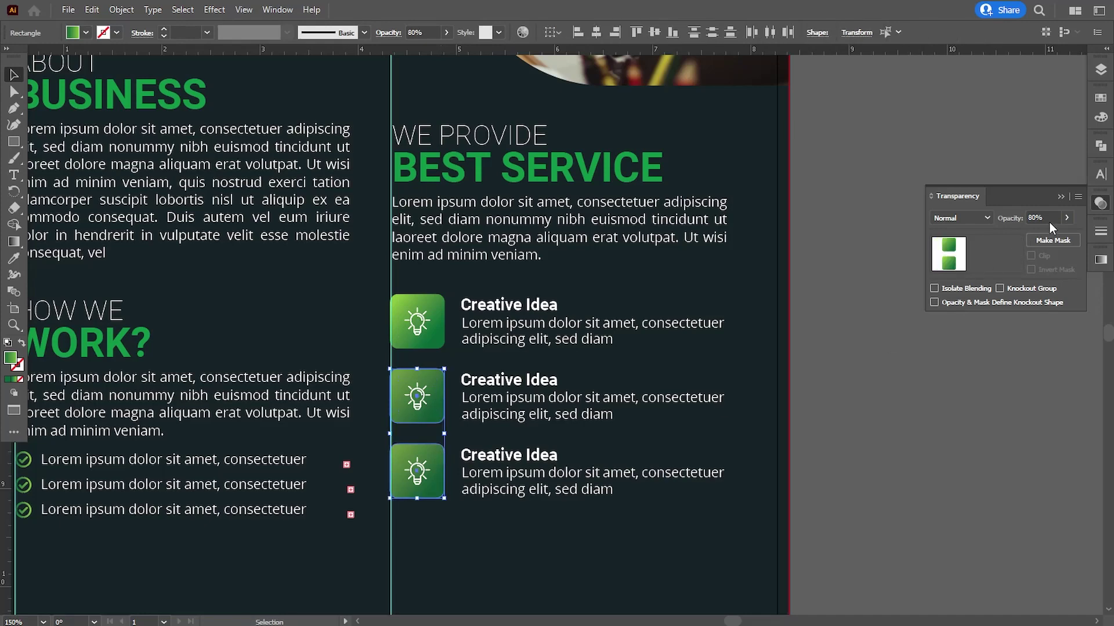
pyautogui.write('100')
pyautogui.press('Return')
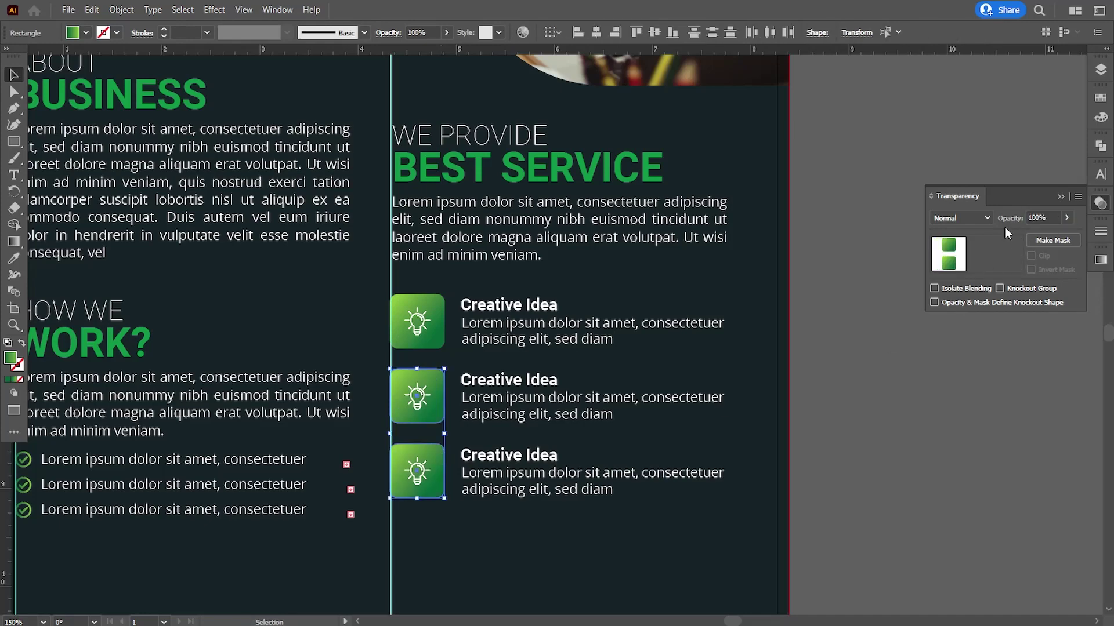
pyautogui.click(939, 373)
pyautogui.click(1061, 196)
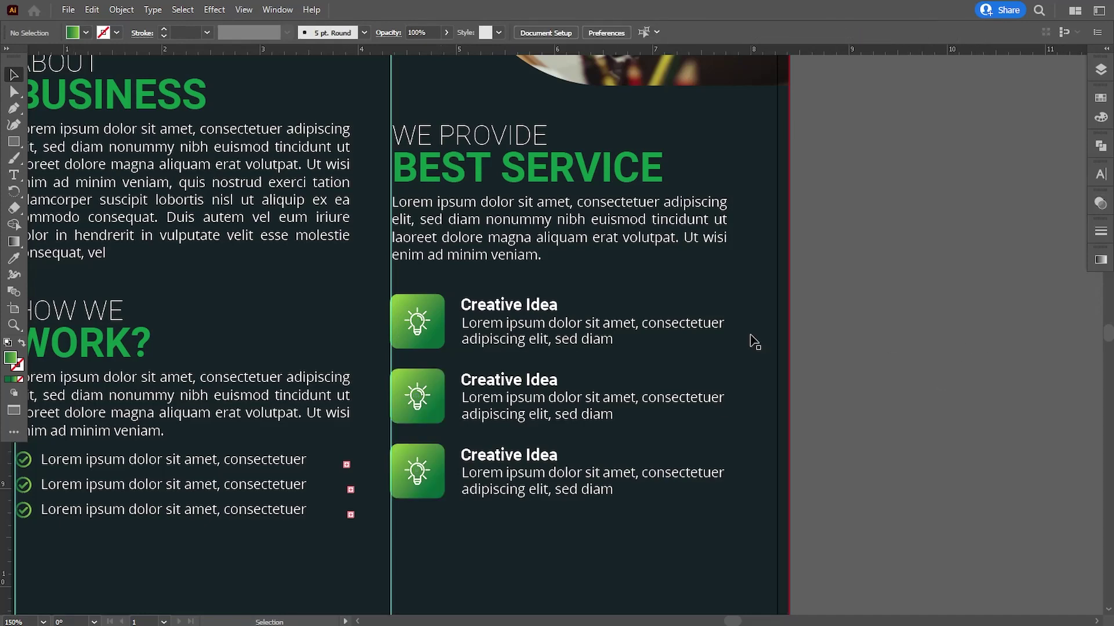
# Set the green header banner to 100% opacity
pyautogui.press('a')
pyautogui.hotkey('ctrl', '0')
pyautogui.press('v')
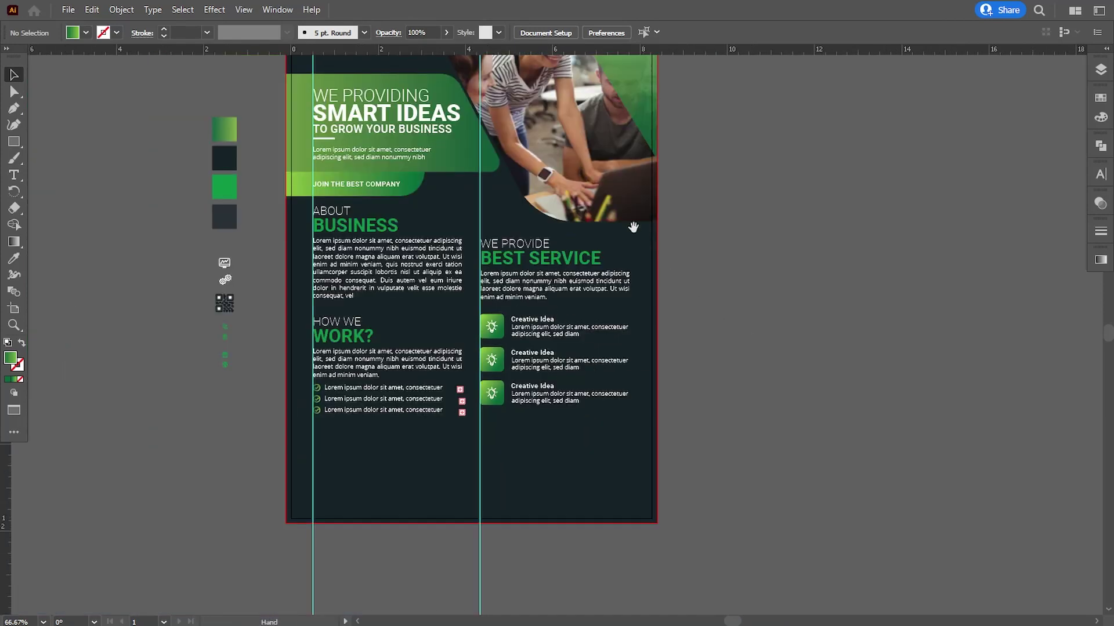
pyautogui.scroll(2, 631, 229)
pyautogui.click(472, 196)
pyautogui.click(1101, 203)
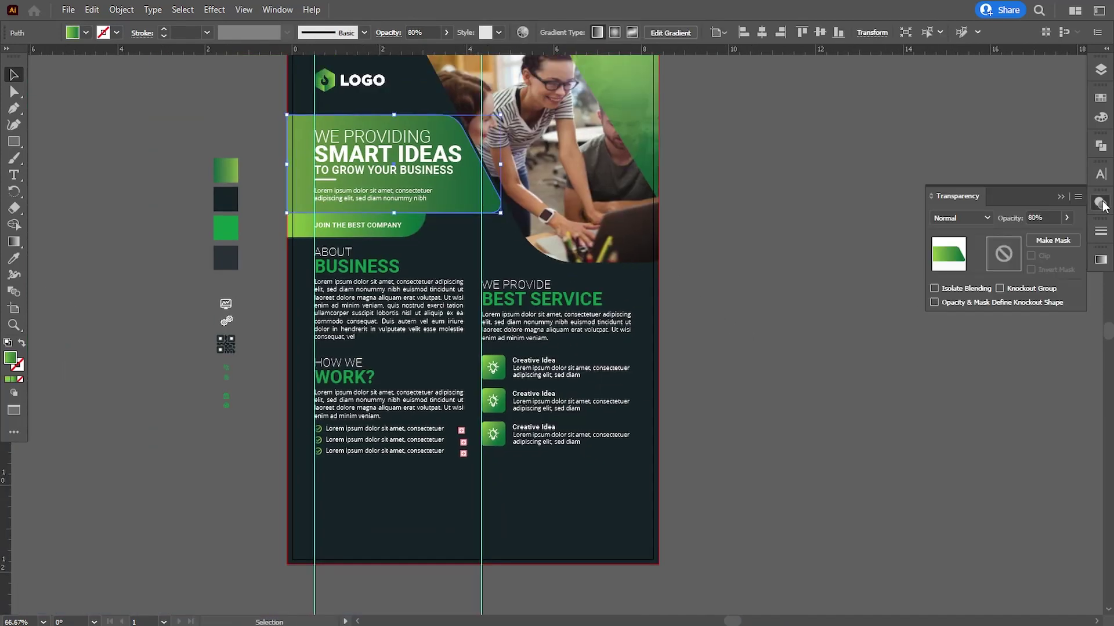
pyautogui.click(1036, 218)
pyautogui.write('100')
pyautogui.press('Return')
pyautogui.click(423, 232)
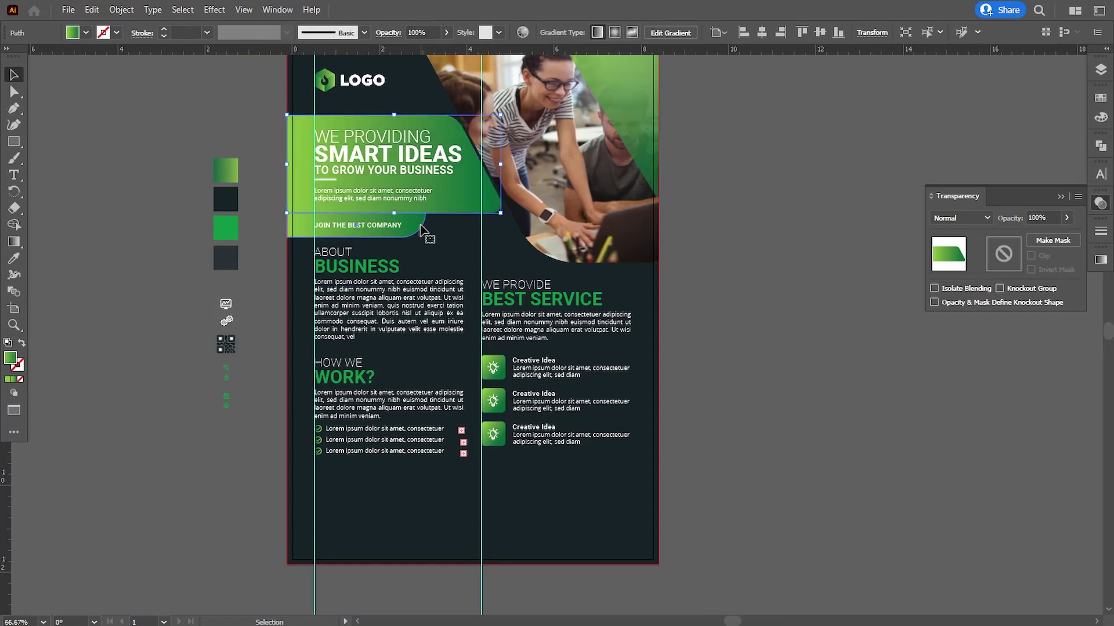
pyautogui.click(1060, 198)
pyautogui.click(718, 228)
# Pan down and zoom in on the flyer's empty lower section
pyautogui.moveTo(718, 229); pyautogui.dragTo(714, 272)
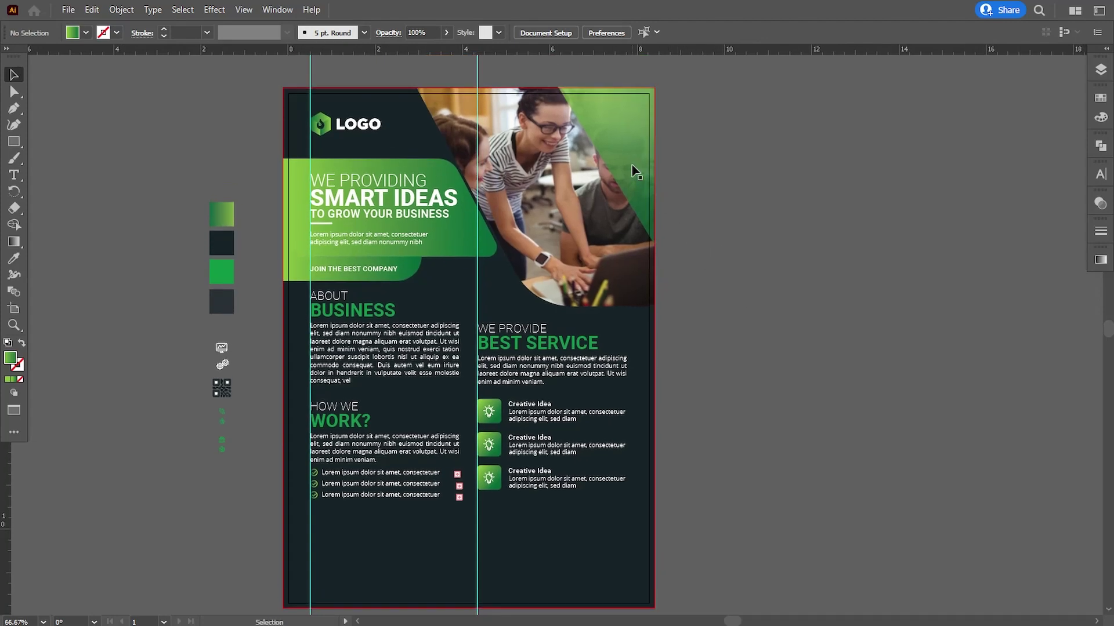
pyautogui.scroll(-2, 768, 323)
pyautogui.scroll(-2, 741, 370)
pyautogui.scroll(-1, 754, 369)
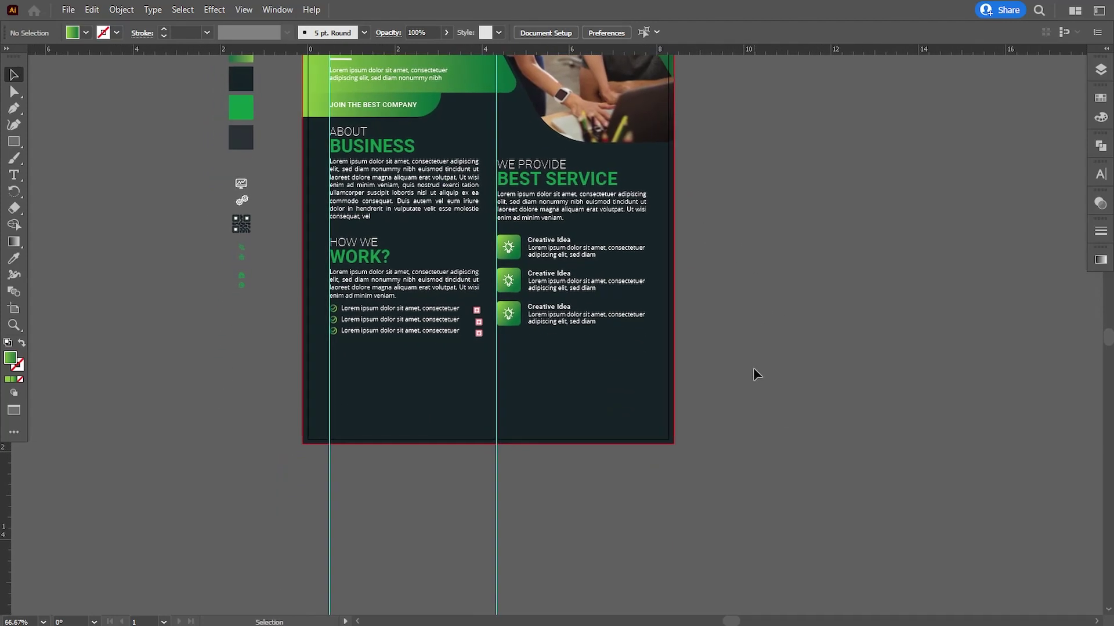
pyautogui.hotkey('ctrl', '+')
pyautogui.scroll(-1, 574, 426)
pyautogui.scroll(-1, 592, 416)
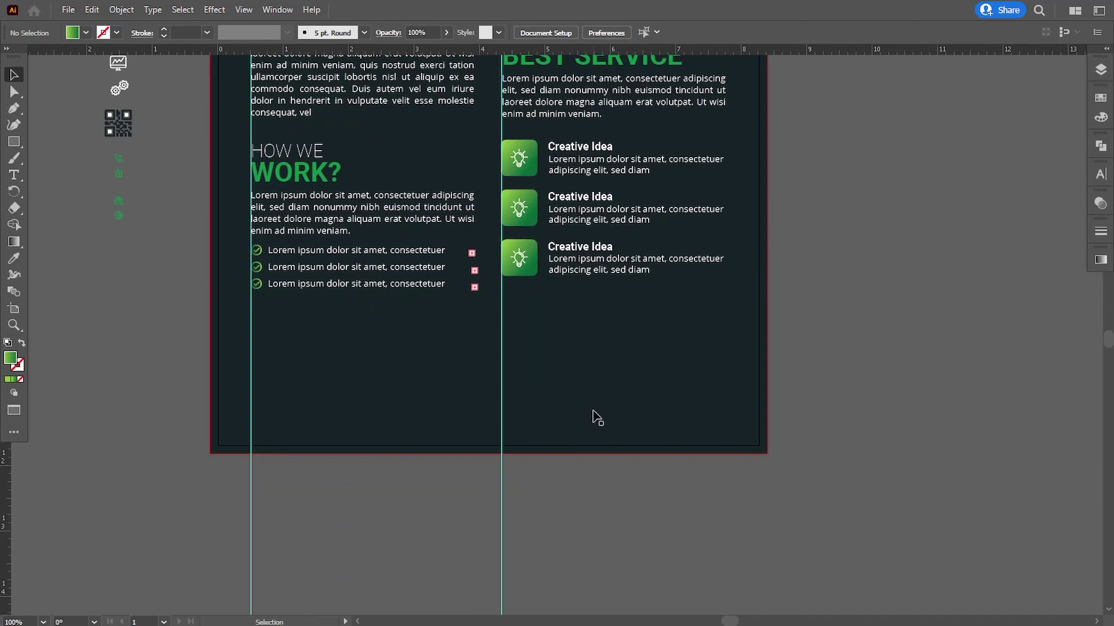
pyautogui.hotkey('ctrl', '+')
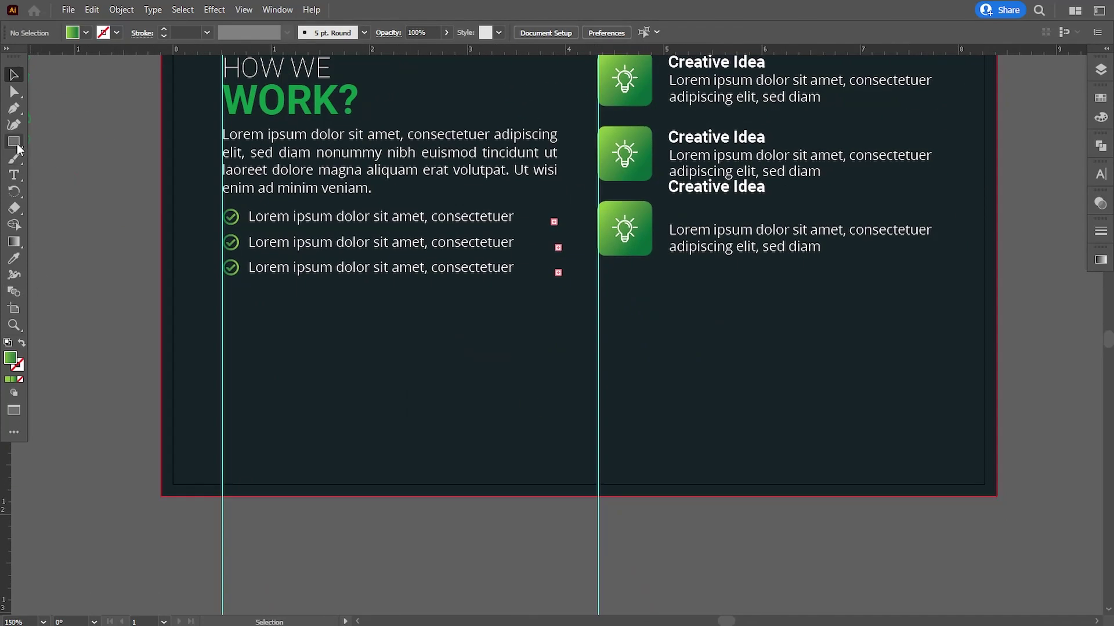
# Draw a bottom-left gradient rectangle with a slanted, rounded right edge
pyautogui.click(18, 148)
pyautogui.moveTo(161, 356); pyautogui.dragTo(449, 497)
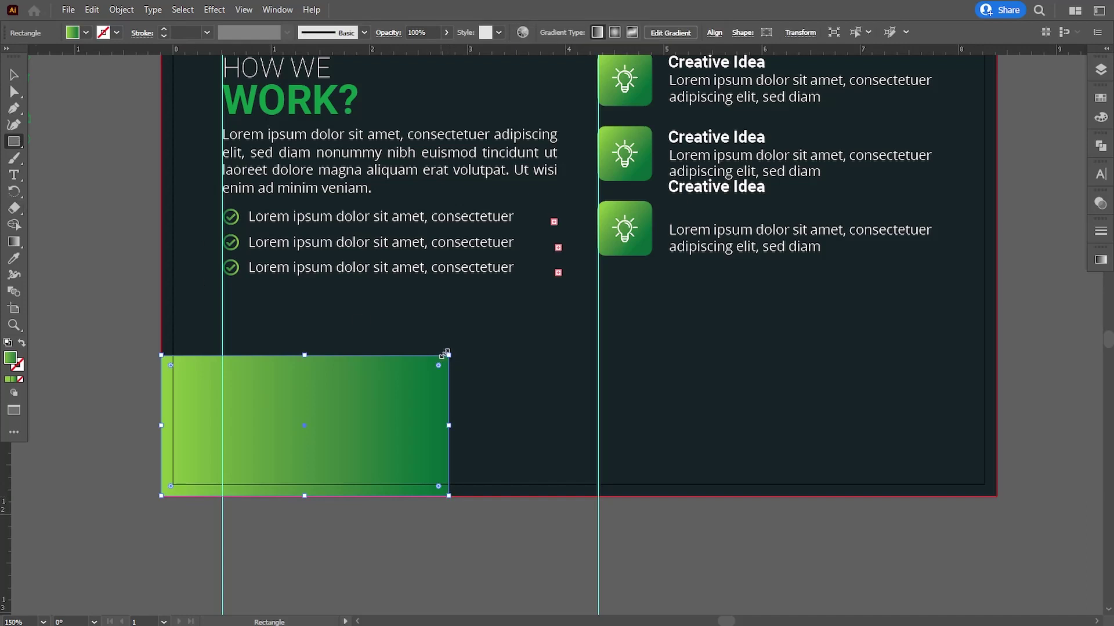
pyautogui.press('a')
pyautogui.moveTo(448, 356); pyautogui.dragTo(364, 355)
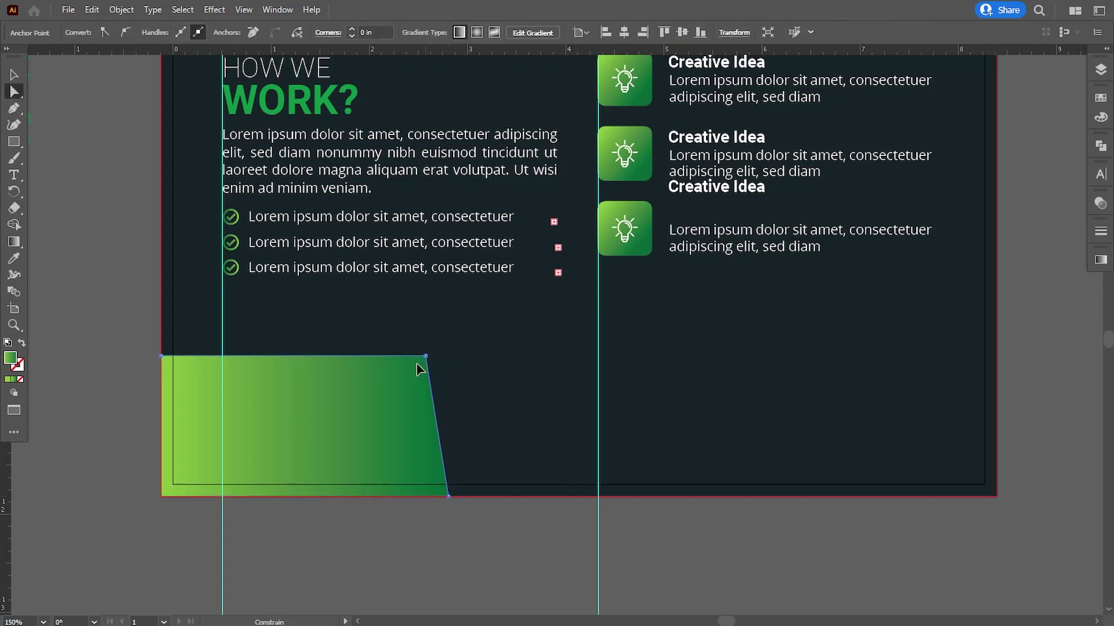
pyautogui.click(447, 496)
pyautogui.keyDown('shift'); pyautogui.click(365, 356); pyautogui.keyUp('shift')
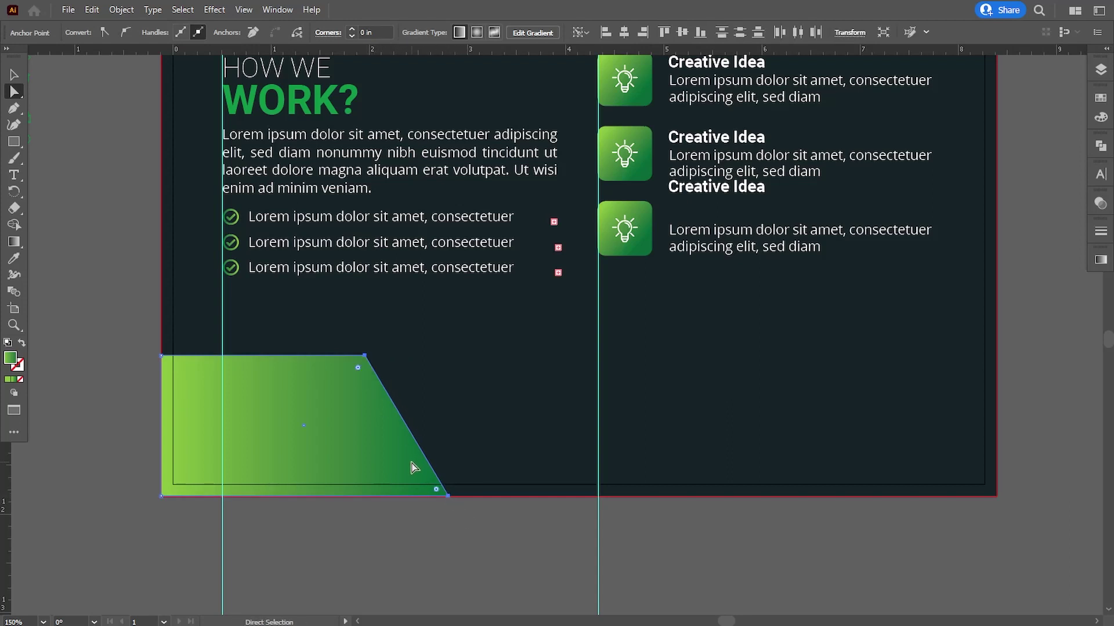
pyautogui.press('Right')
pyautogui.press('Right')
pyautogui.press('Right')
pyautogui.press('Right')
pyautogui.press('Right')
pyautogui.press('Right')
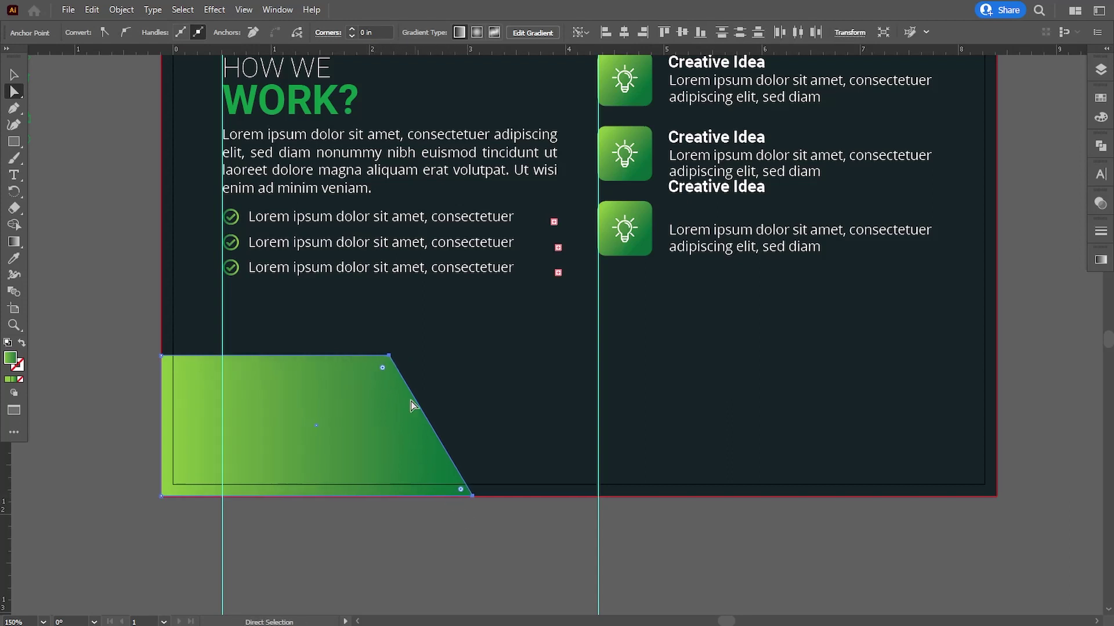
pyautogui.click(390, 357)
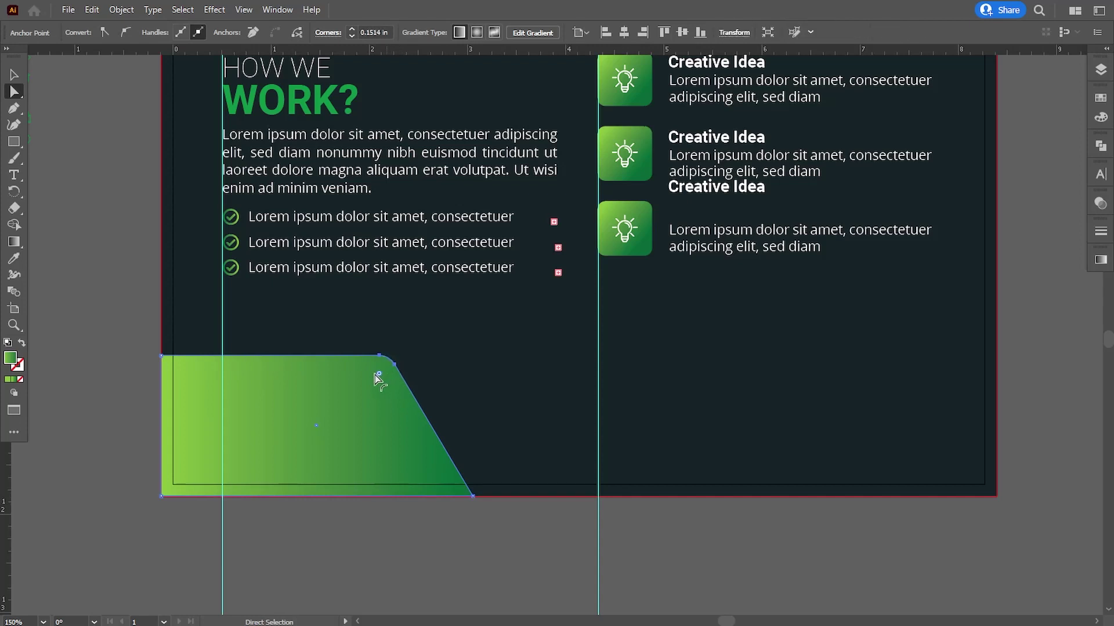
pyautogui.moveTo(374, 375); pyautogui.dragTo(353, 405)
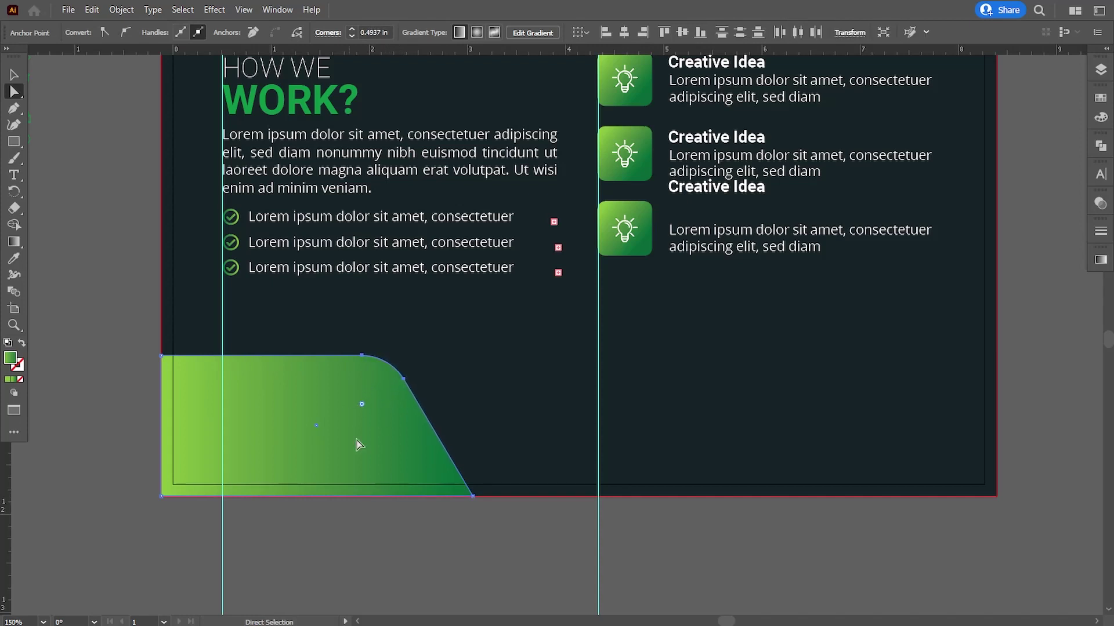
pyautogui.click(361, 573)
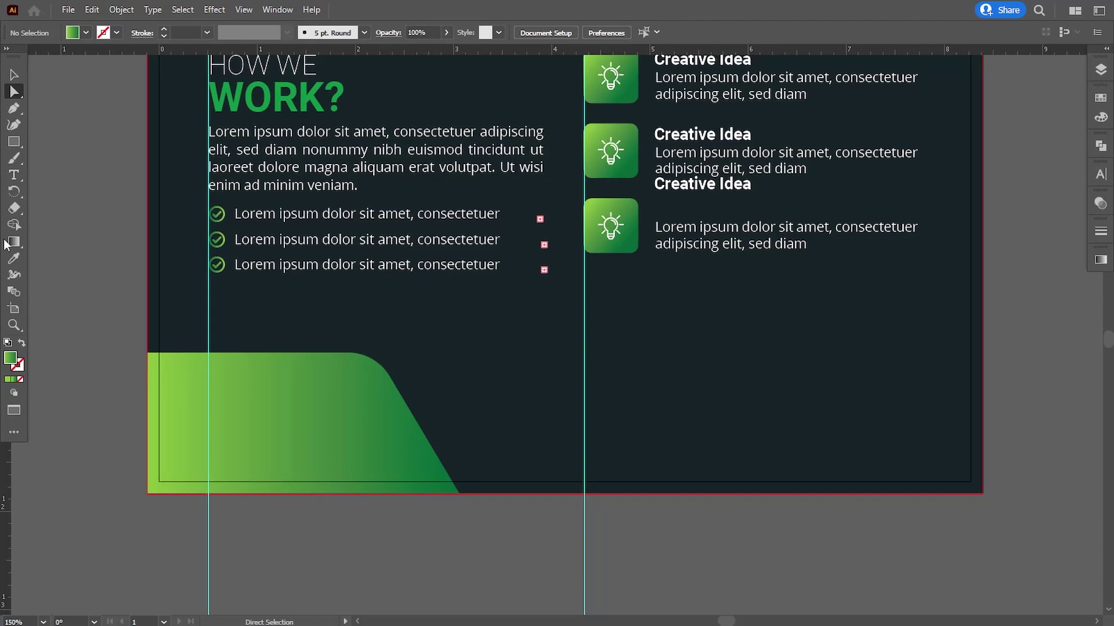
# Draw a wide band across the flyer's bottom with a dark grey fill
pyautogui.click(14, 142)
pyautogui.moveTo(345, 383); pyautogui.dragTo(981, 459)
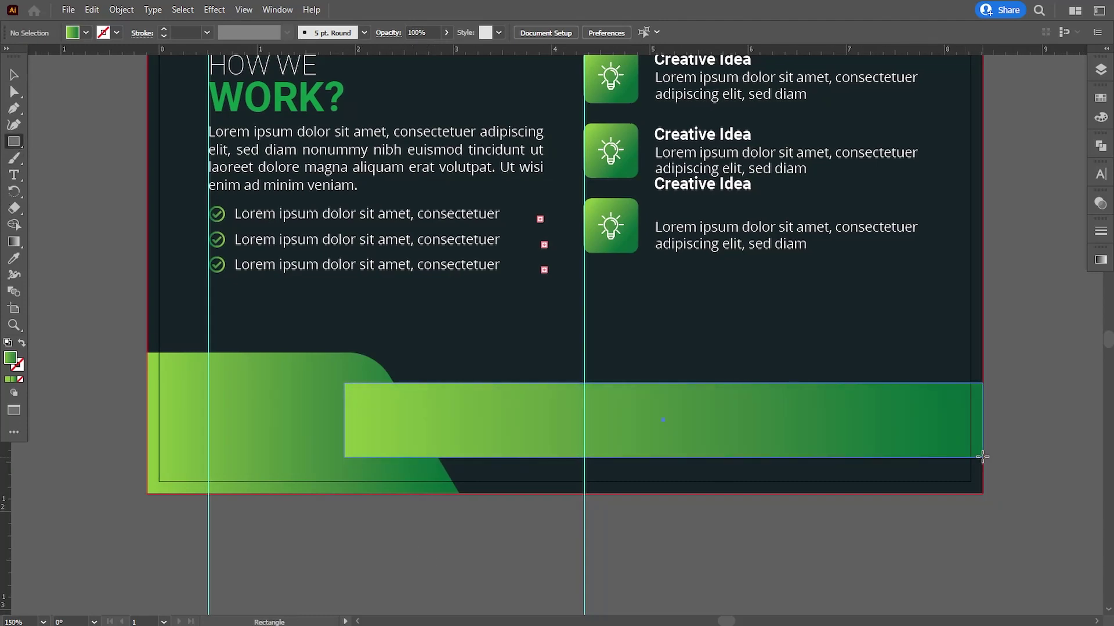
pyautogui.moveTo(286, 261); pyautogui.dragTo(328, 415)
pyautogui.scroll(5, 138, 209)
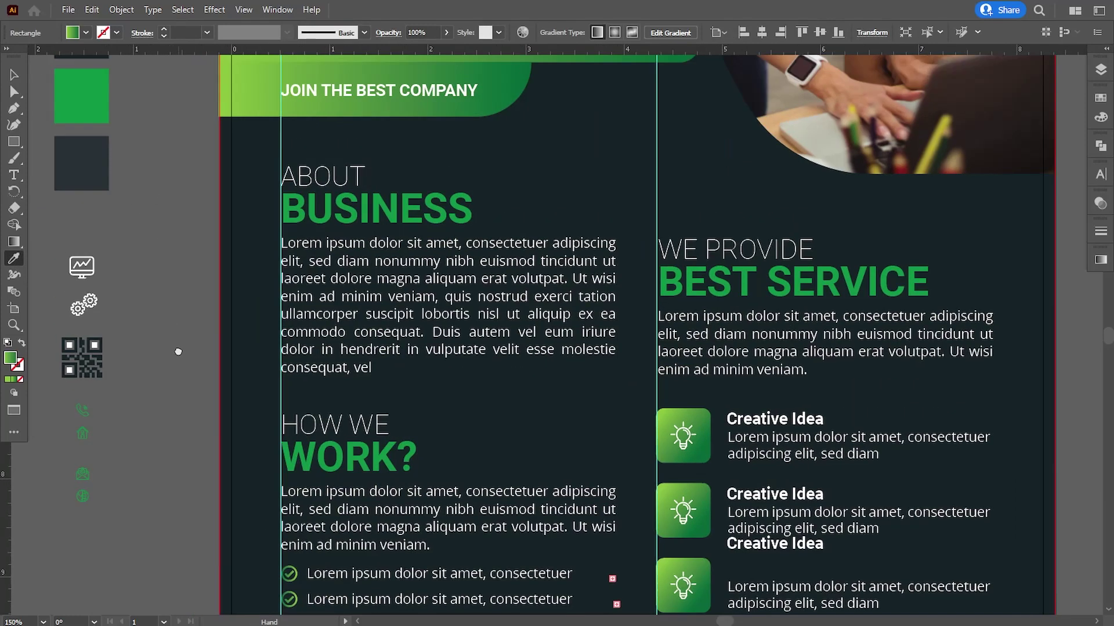
pyautogui.scroll(1, 136, 164)
pyautogui.scroll(3, 138, 256)
pyautogui.click(109, 272)
pyautogui.scroll(-6, 174, 230)
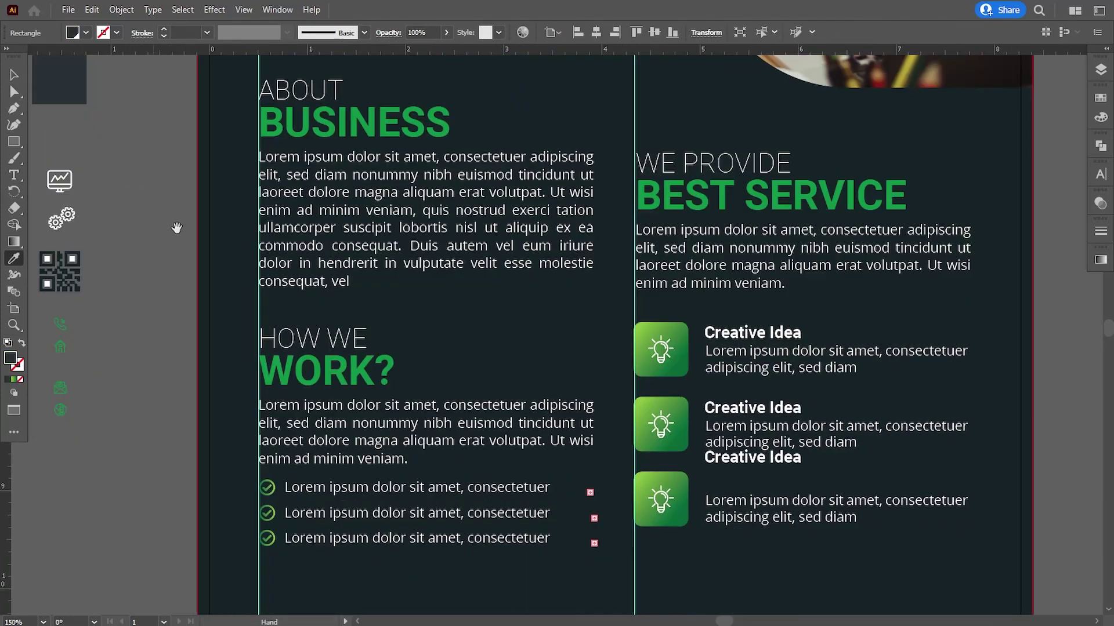
pyautogui.scroll(-6, 164, 299)
pyautogui.scroll(-2, 164, 298)
# Bring the green corner shape in front of the grey band
pyautogui.press('v')
pyautogui.click(273, 364)
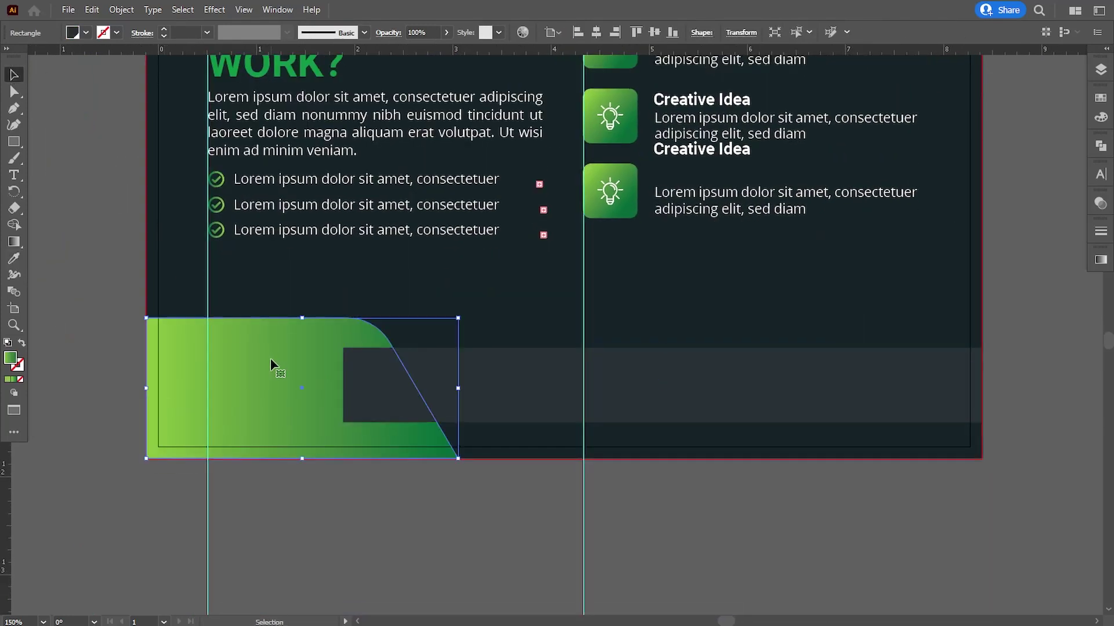
pyautogui.rightClick(272, 362)
pyautogui.click(449, 288)
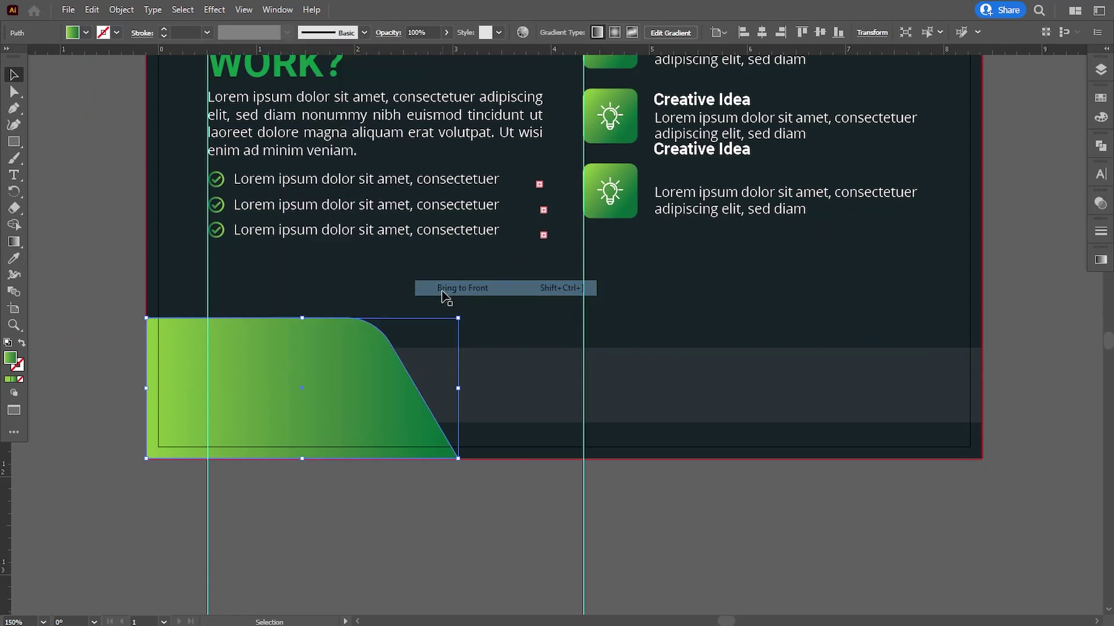
pyautogui.click(463, 519)
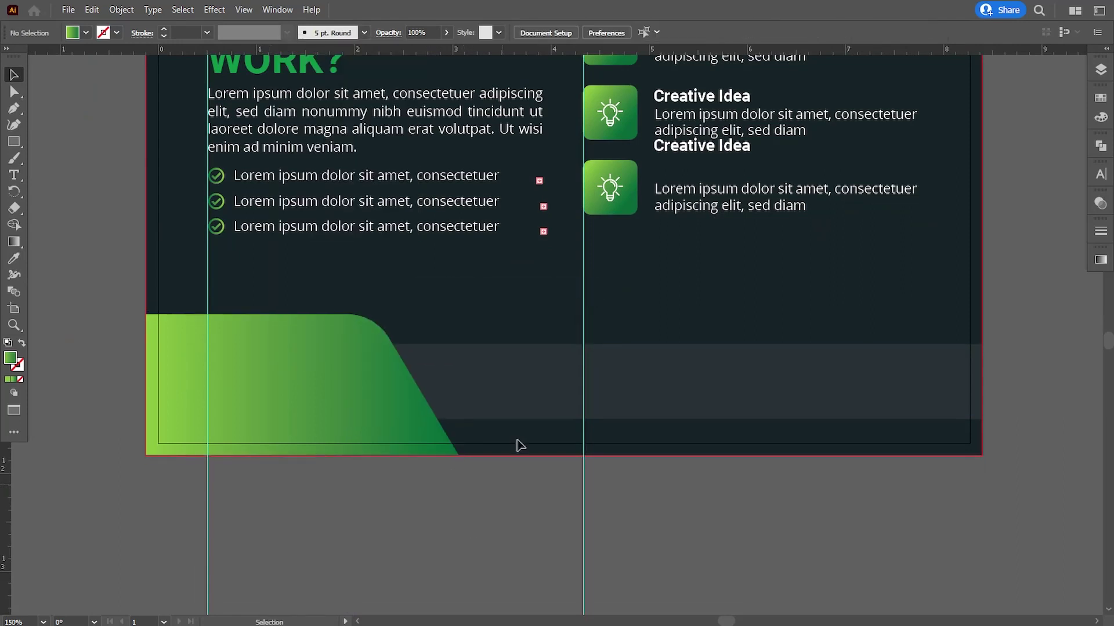
# Nudge the dark grey band up slightly
pyautogui.click(511, 407)
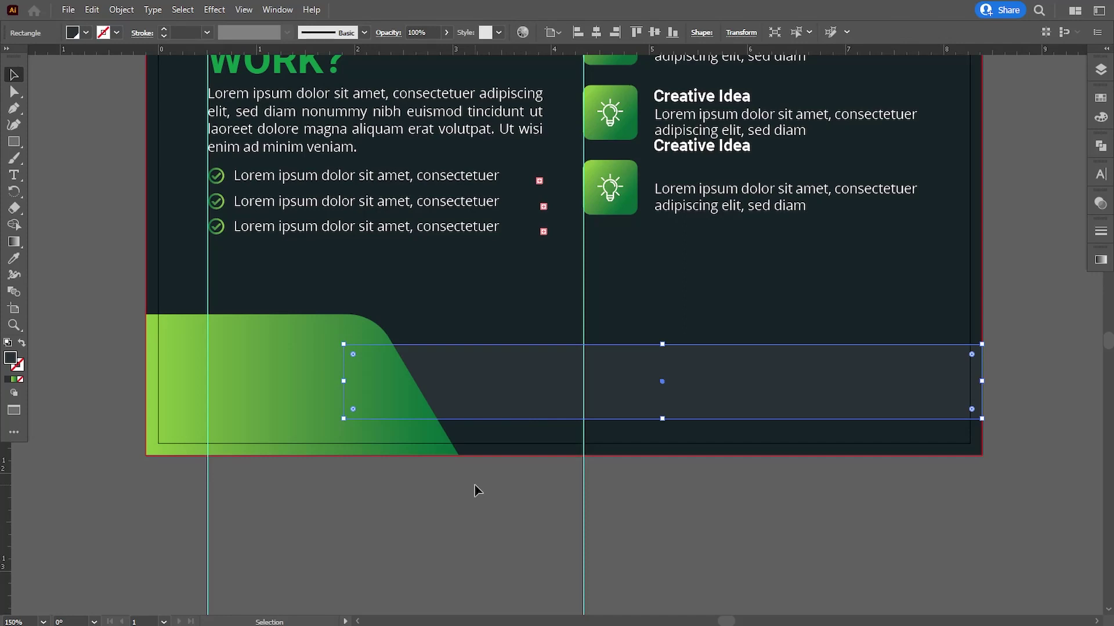
pyautogui.press('Up')
pyautogui.press('Up')
pyautogui.press('Up')
pyautogui.press('Up')
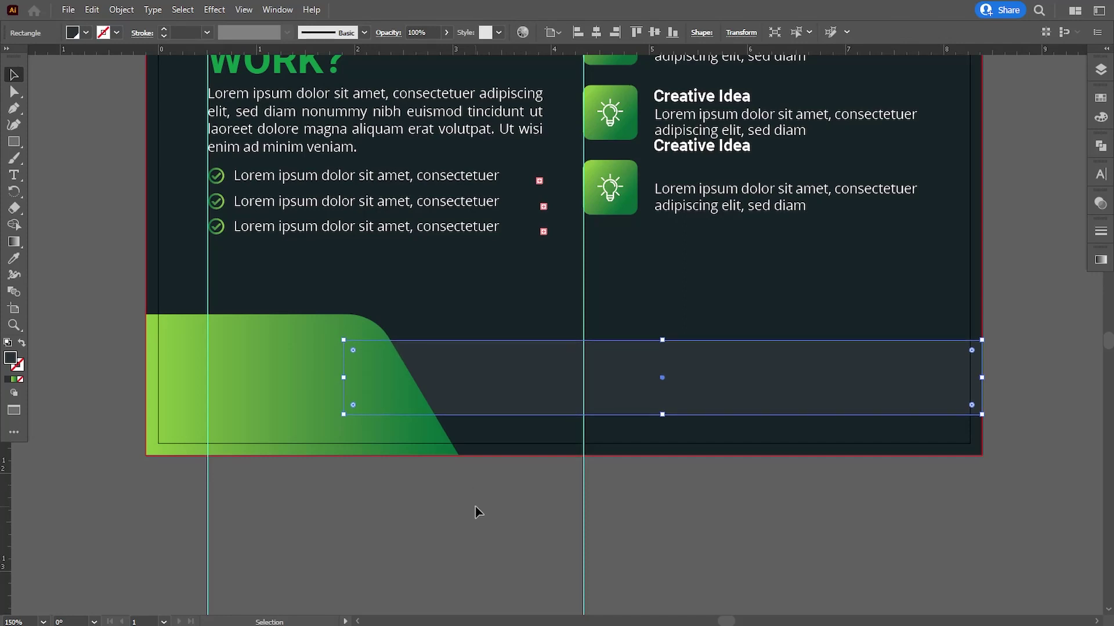
pyautogui.click(476, 514)
pyautogui.moveTo(480, 520); pyautogui.dragTo(510, 495)
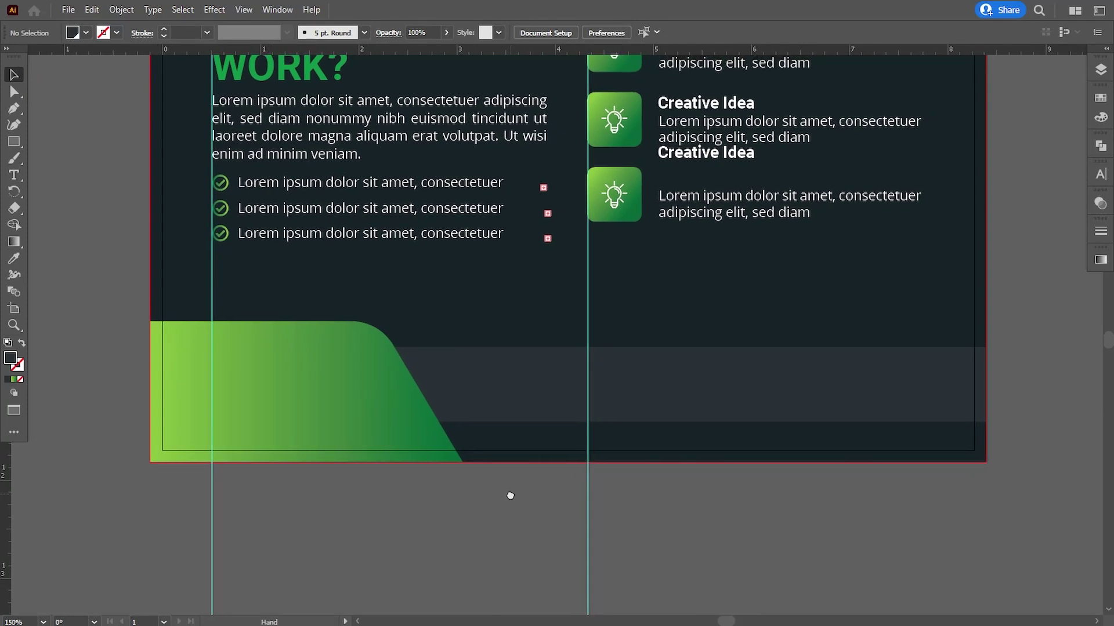
pyautogui.moveTo(99, 275); pyautogui.dragTo(173, 384)
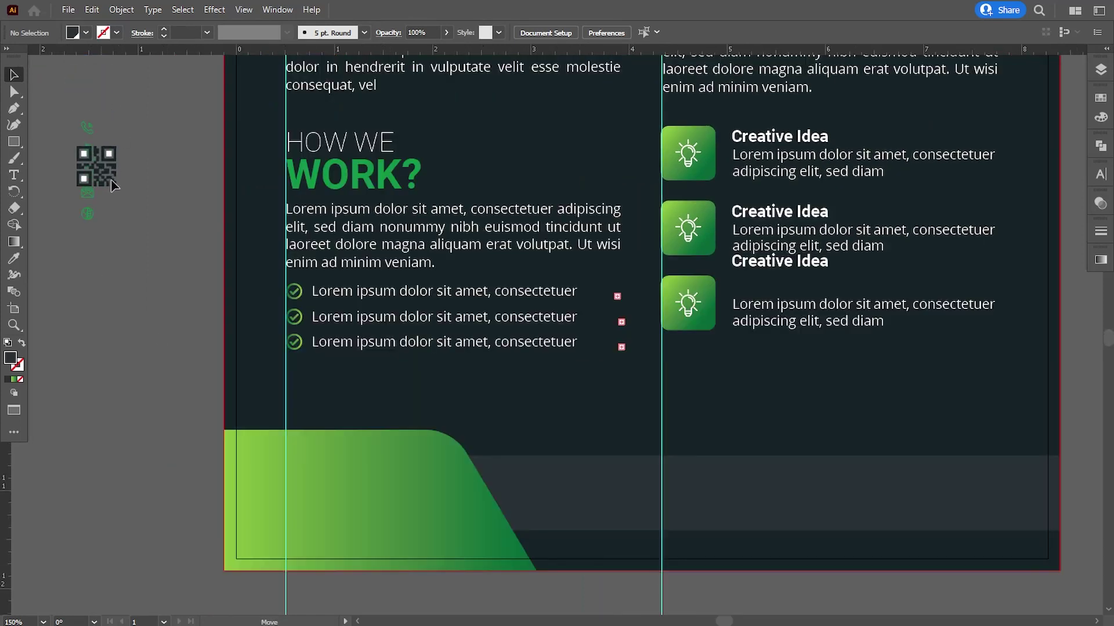
# Place the QR code in front of the green footer shape, nudged left
pyautogui.click(334, 484)
pyautogui.rightClick(335, 488)
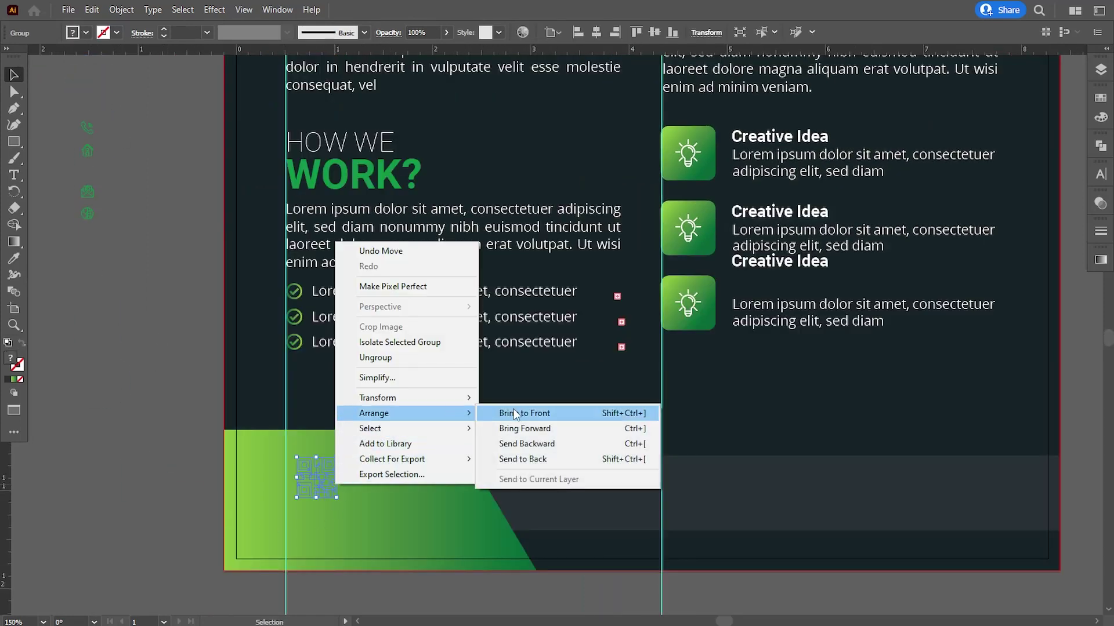
pyautogui.click(493, 413)
pyautogui.press('Left')
pyautogui.press('Left')
pyautogui.press('Left')
pyautogui.press('Left')
pyautogui.press('Left')
pyautogui.press('Left')
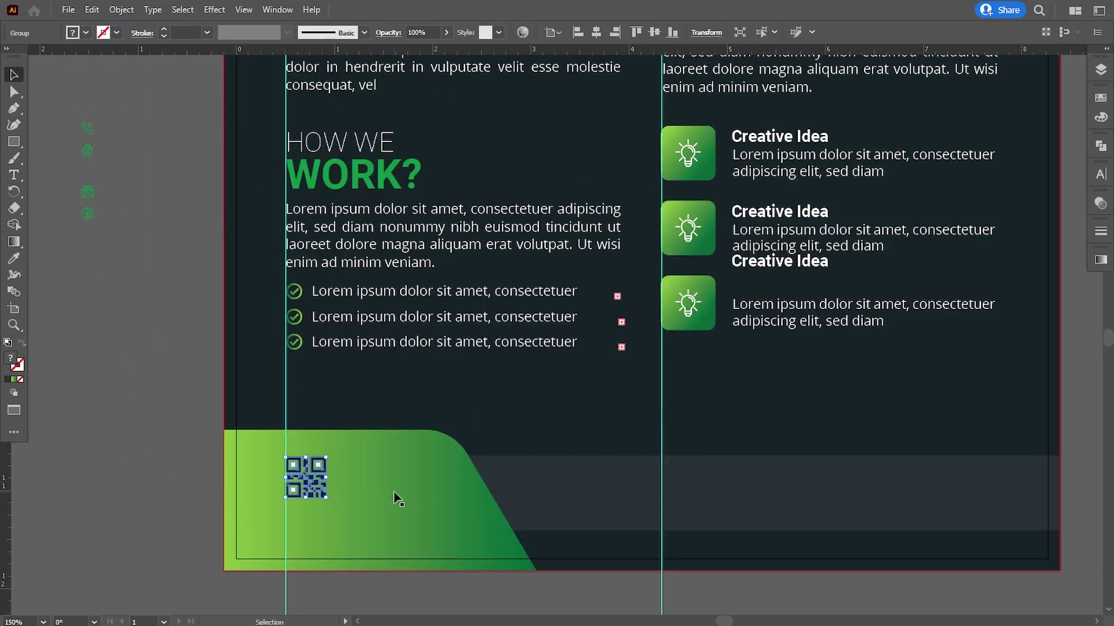
pyautogui.press('Left')
pyautogui.press('Left')
pyautogui.hotkey('ctrl', 'shift', 'a')
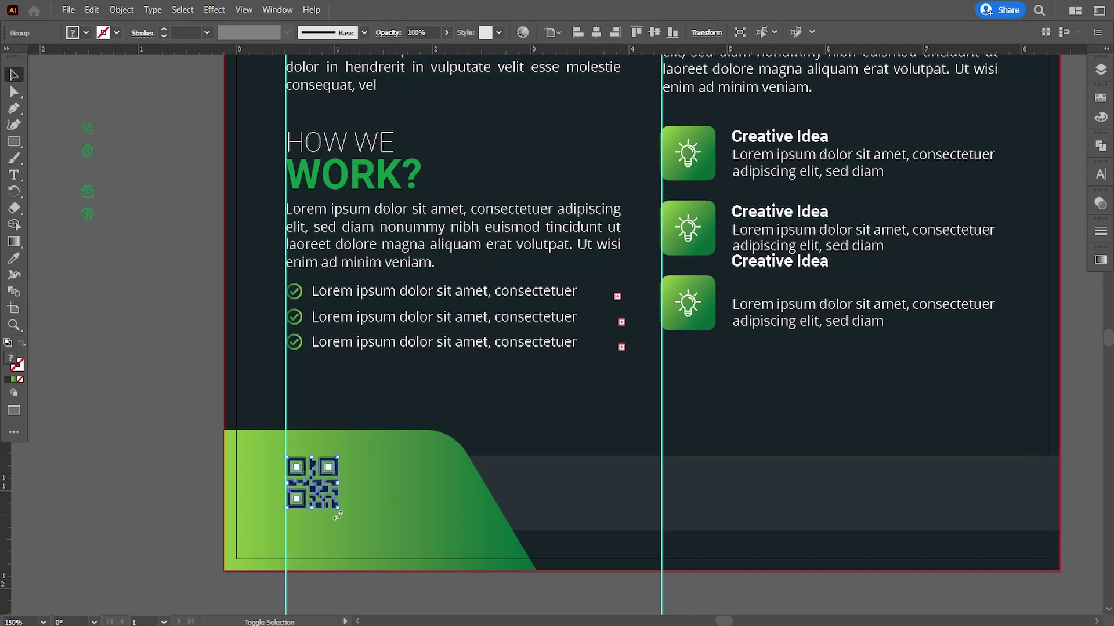
pyautogui.scroll(-3, 31, 226)
# Add the caption 'SCAN FOR MORE DETAILS' with MORE DETAILS in Light weight
pyautogui.press('t')
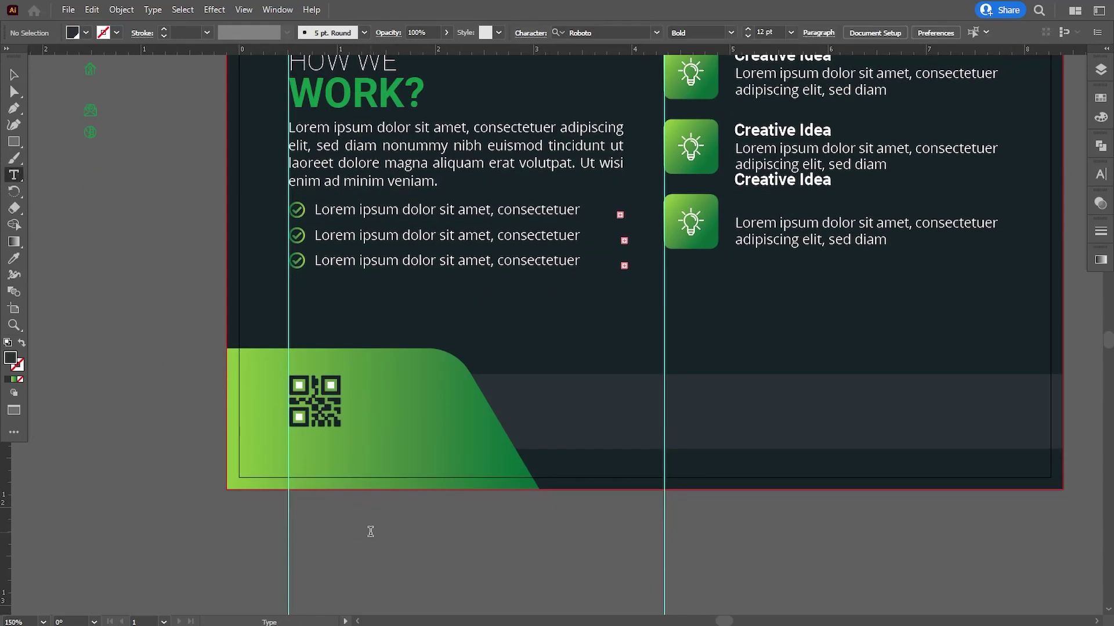
pyautogui.click(371, 533)
pyautogui.write('SCAN FOR ')
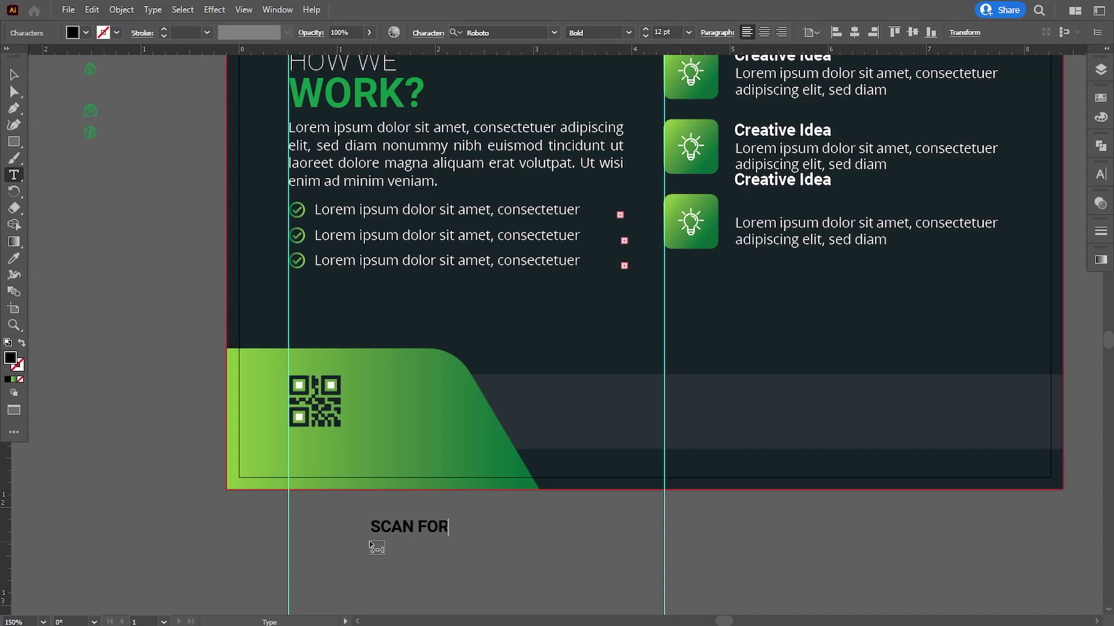
pyautogui.write('MOR')
pyautogui.write('E DETAILS')
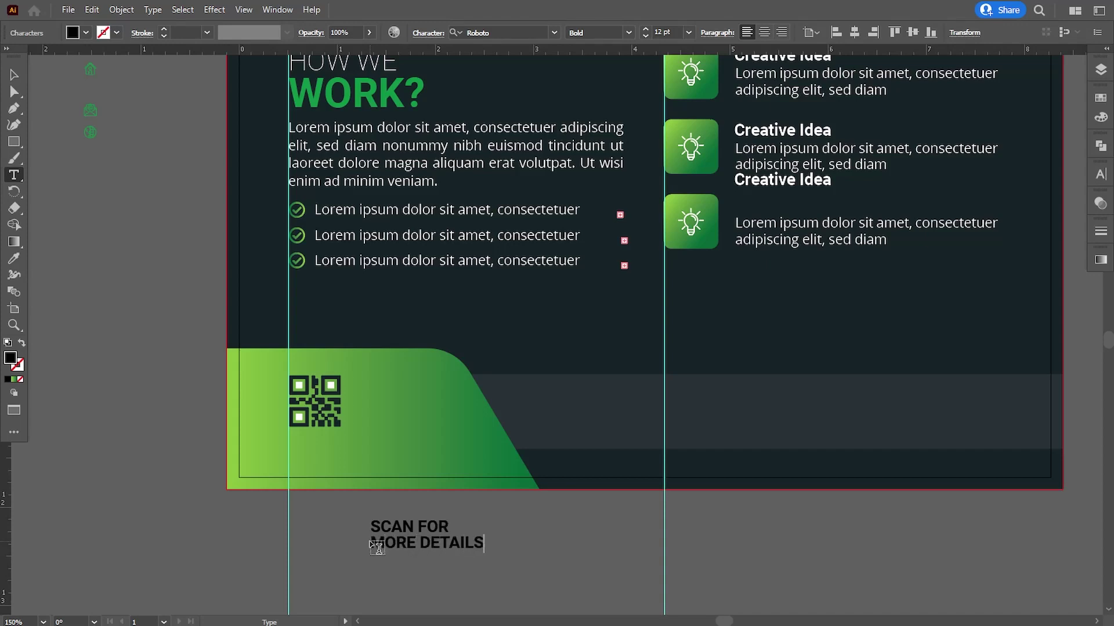
pyautogui.moveTo(370, 526)
pyautogui.mouseDown()
pyautogui.moveTo(440, 527)
pyautogui.moveTo(484, 543)
pyautogui.mouseUp()
pyautogui.click(628, 32)
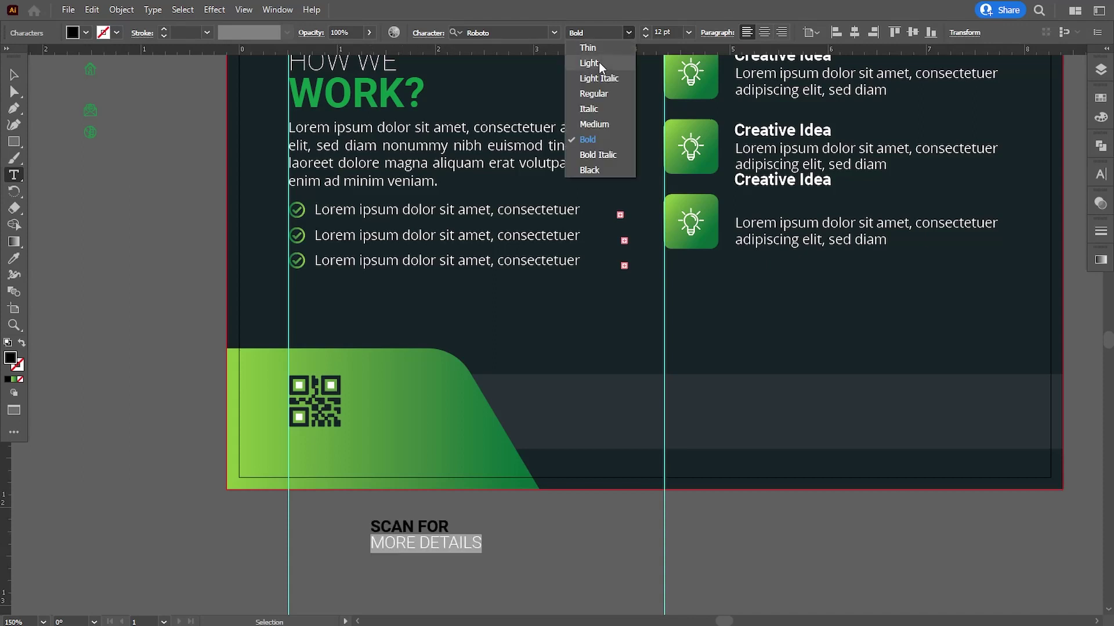
pyautogui.click(602, 63)
pyautogui.press('Escape')
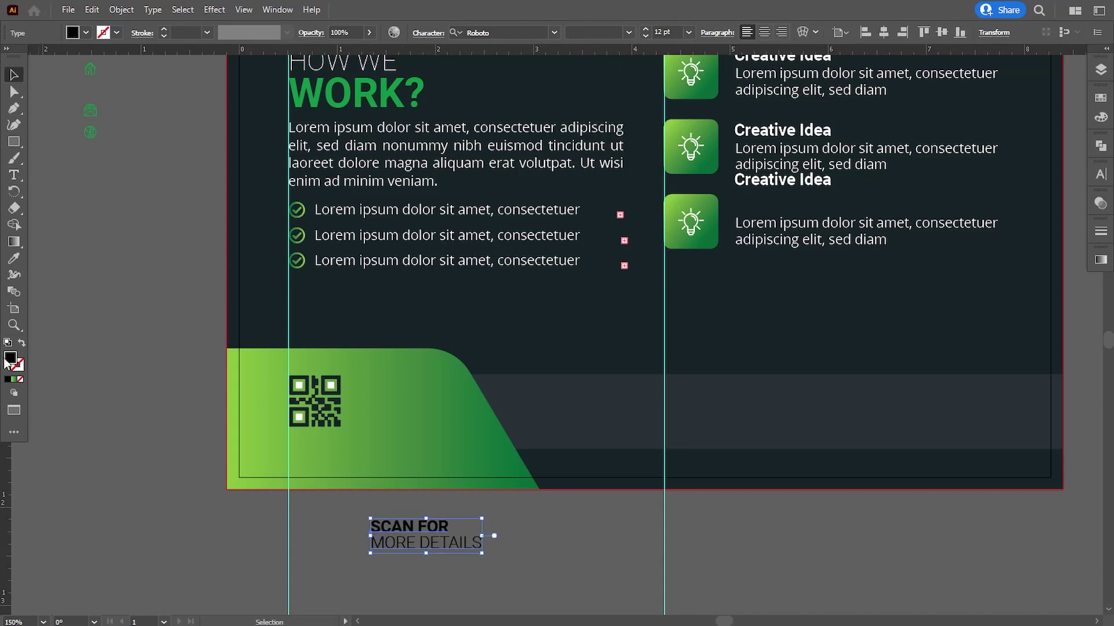
# Colour the caption with the dark background colour and move it beside the QR code
pyautogui.doubleClick(10, 362)
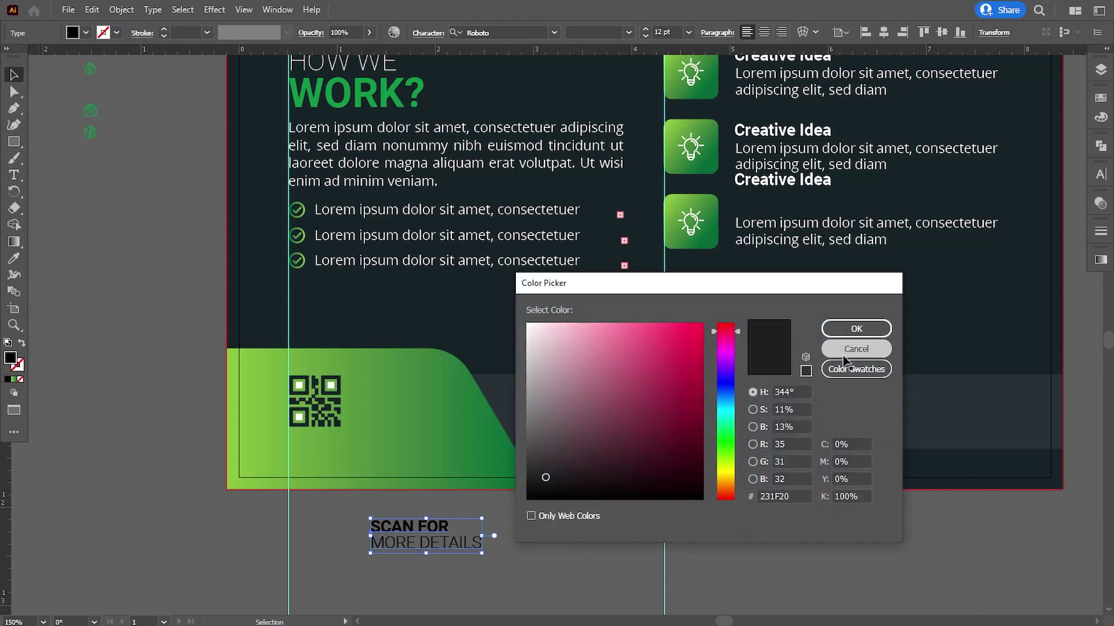
pyautogui.click(856, 329)
pyautogui.click(14, 258)
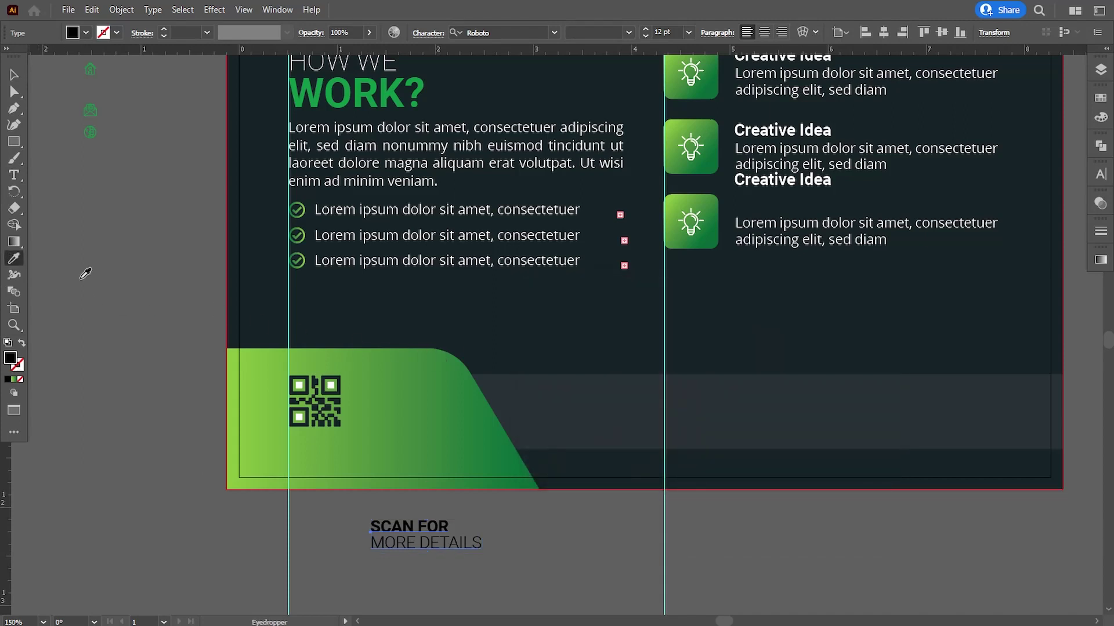
pyautogui.click(400, 320)
pyautogui.click(14, 74)
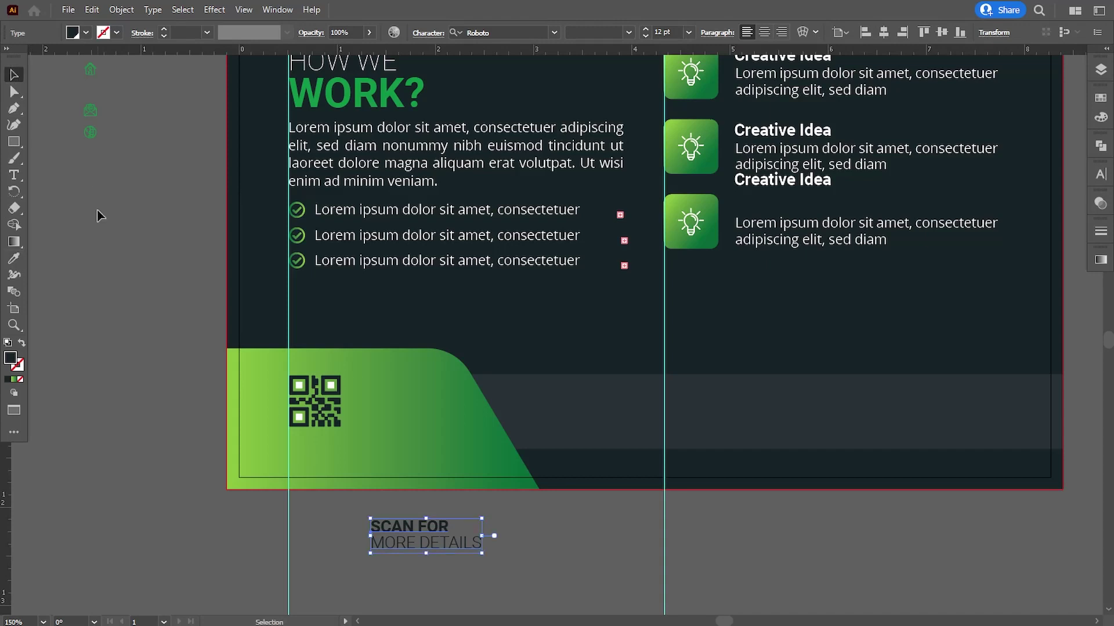
pyautogui.moveTo(403, 534); pyautogui.dragTo(387, 402)
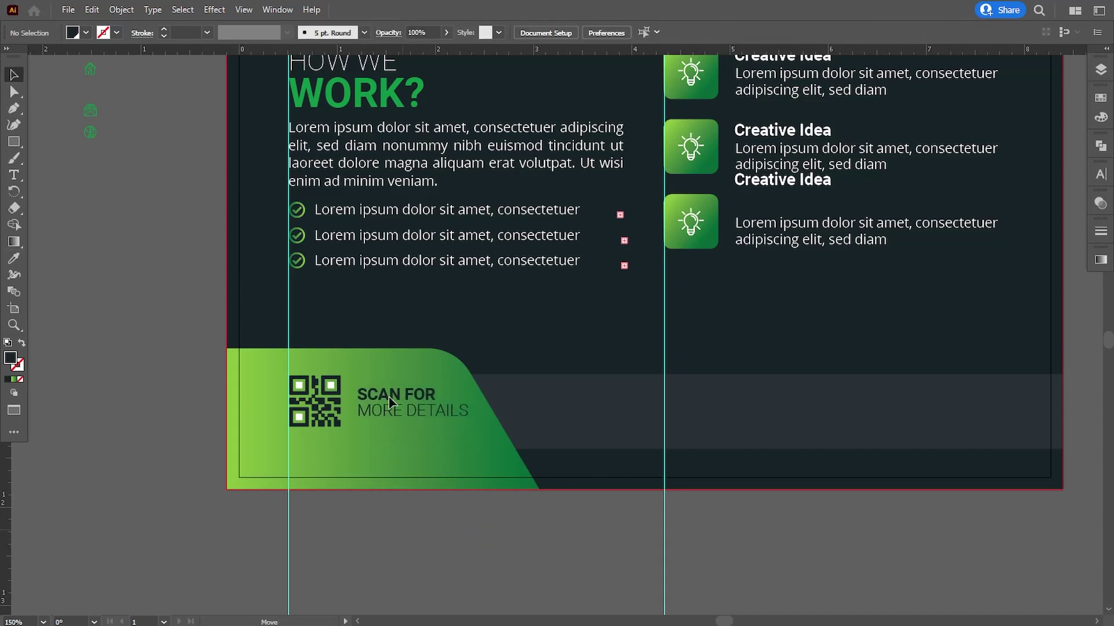
pyautogui.scroll(-1, 455, 586)
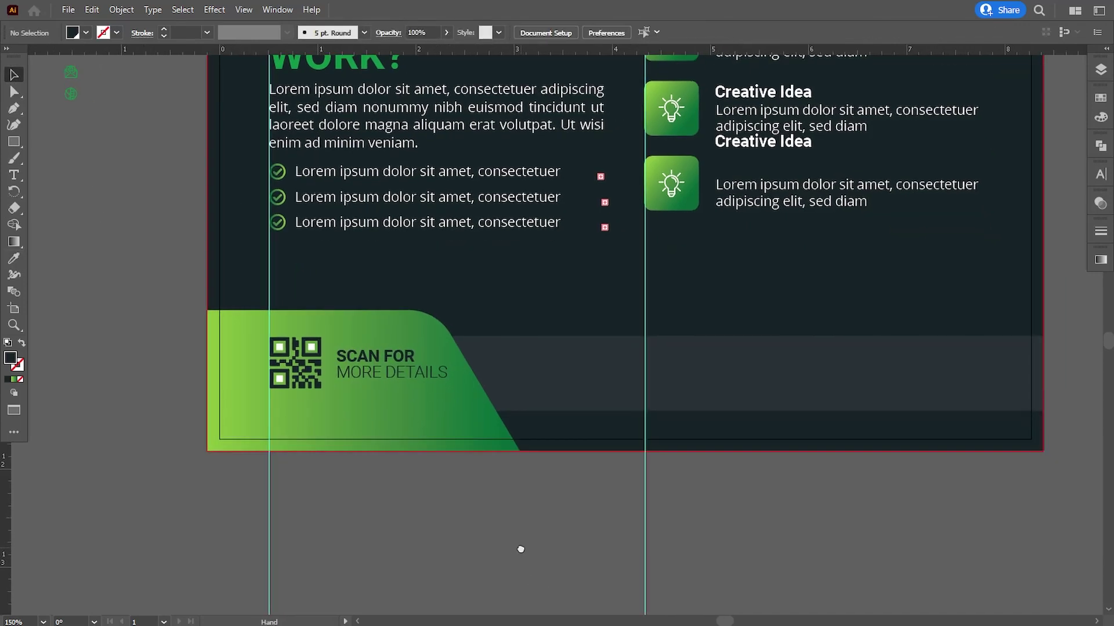
# Nudge the QR code and caption slightly lower
pyautogui.click(351, 383)
pyautogui.keyDown('shift'); pyautogui.click(312, 385); pyautogui.keyUp('shift')
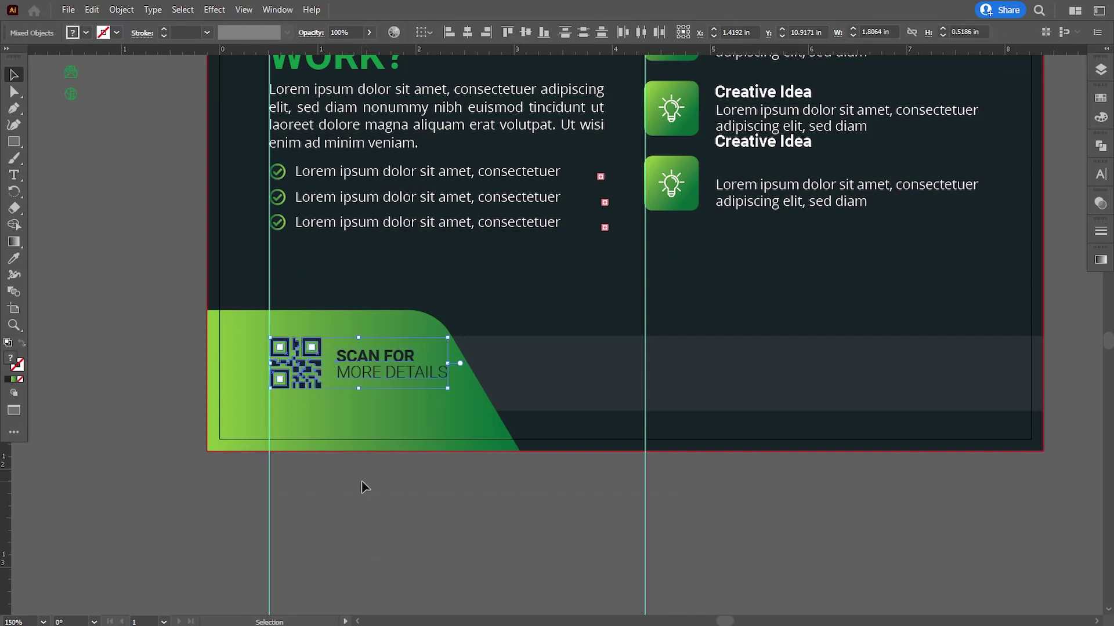
pyautogui.press('Down')
pyautogui.press('Down')
pyautogui.press('Down')
pyautogui.press('Down')
pyautogui.press('Down')
pyautogui.press('Down')
pyautogui.press('Down')
pyautogui.press('Down')
pyautogui.press('Down')
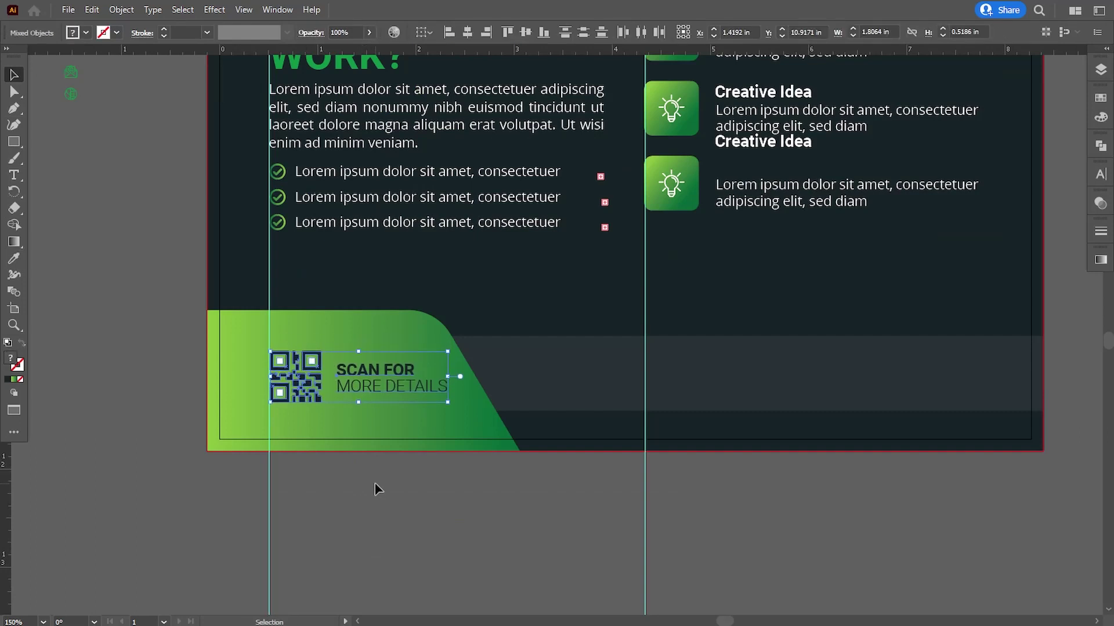
pyautogui.press('Up')
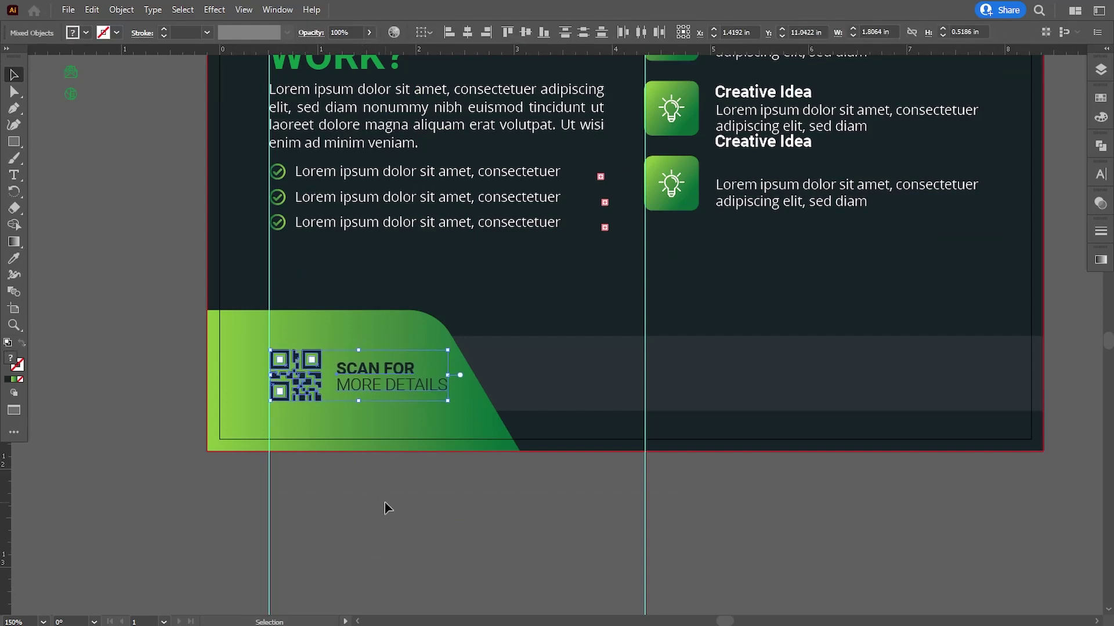
pyautogui.click(387, 510)
pyautogui.moveTo(638, 513); pyautogui.dragTo(620, 513)
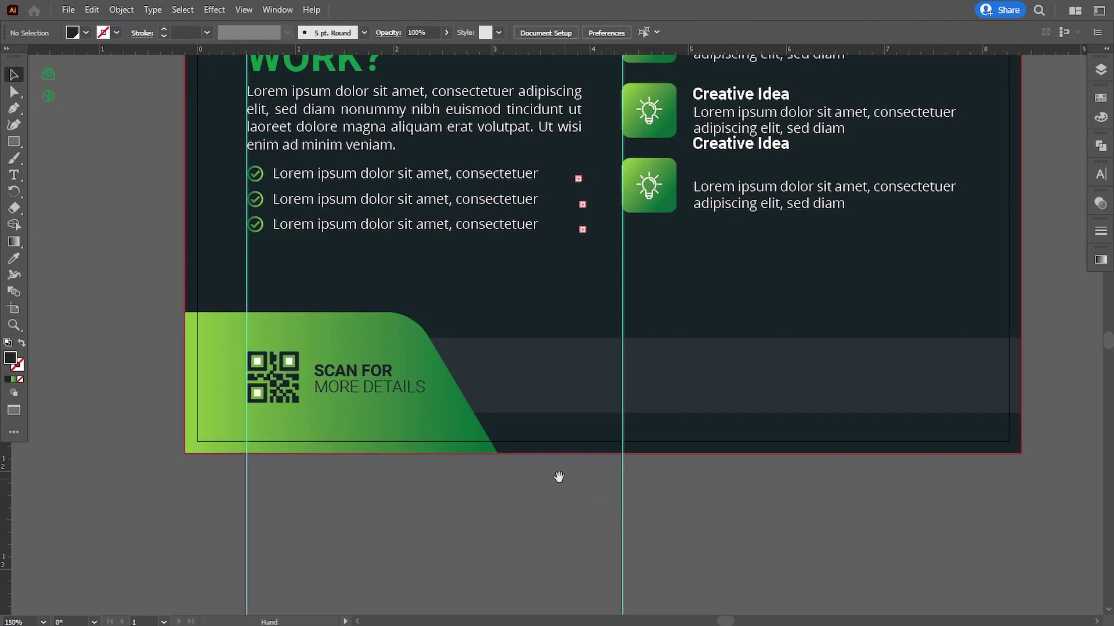
pyautogui.moveTo(559, 476); pyautogui.dragTo(574, 551)
# Move the phone and home icon group into the dark footer band, in front
pyautogui.click(66, 94)
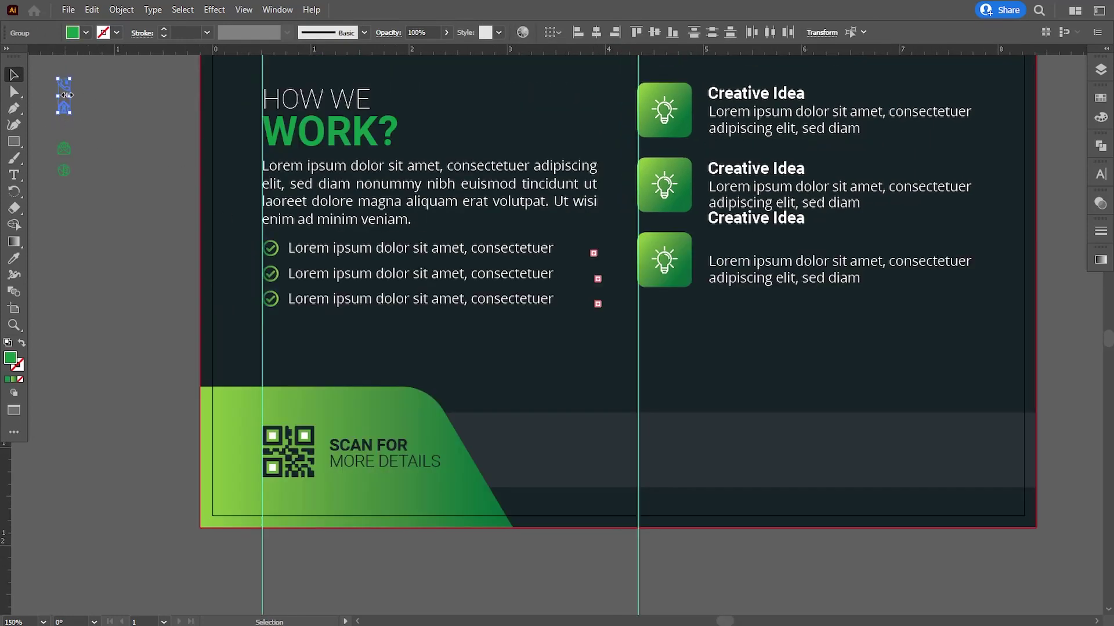
pyautogui.moveTo(66, 92); pyautogui.dragTo(391, 428)
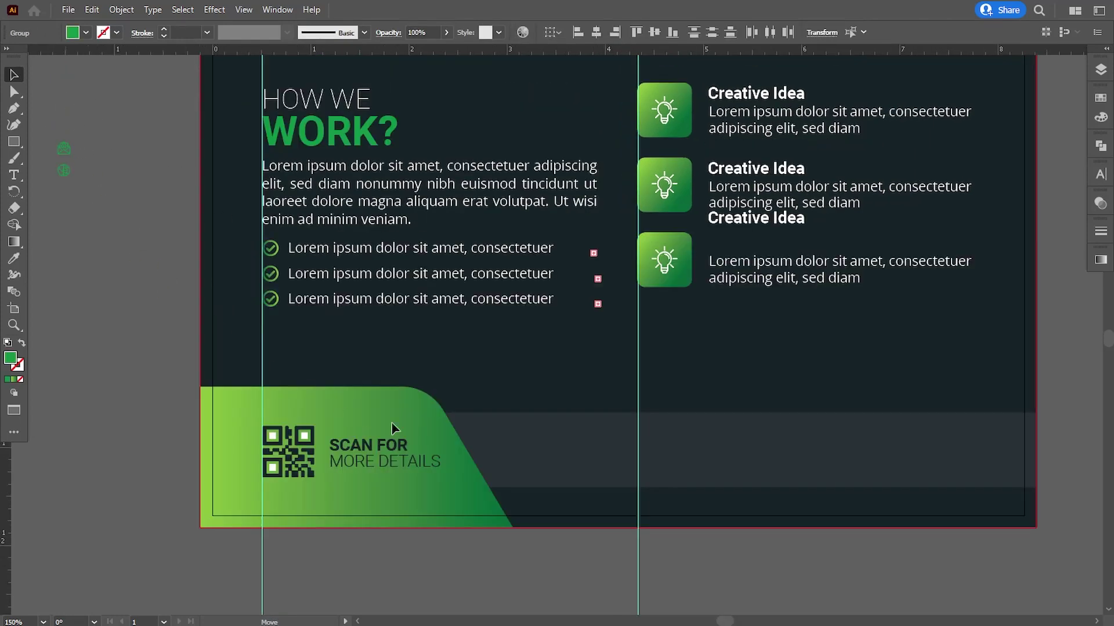
pyautogui.moveTo(519, 452); pyautogui.dragTo(518, 454)
pyautogui.rightClick(519, 454)
pyautogui.click(696, 380)
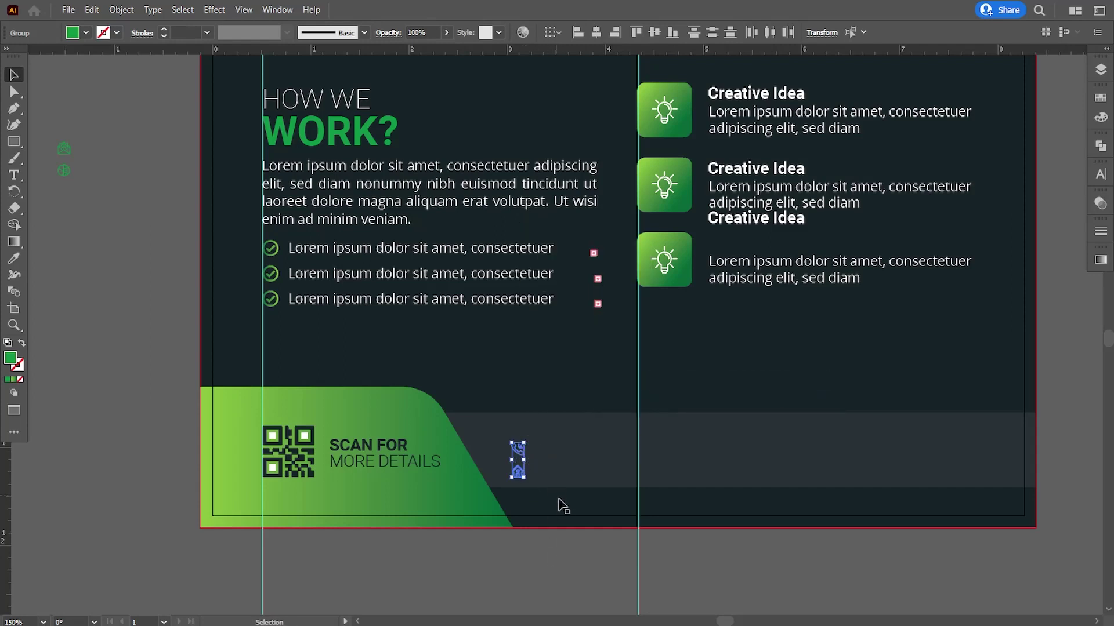
# Enlarge the phone and home icons and nudge them up
pyautogui.keyDown('alt'); pyautogui.scroll(2, 560, 518); pyautogui.keyUp('alt')
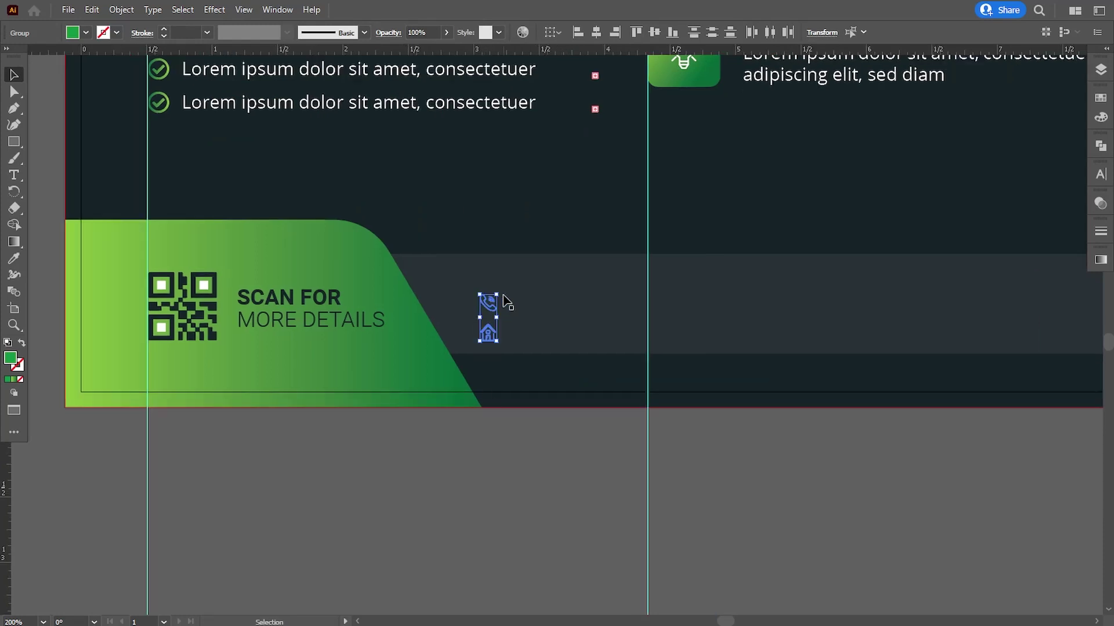
pyautogui.moveTo(499, 296); pyautogui.dragTo(503, 280)
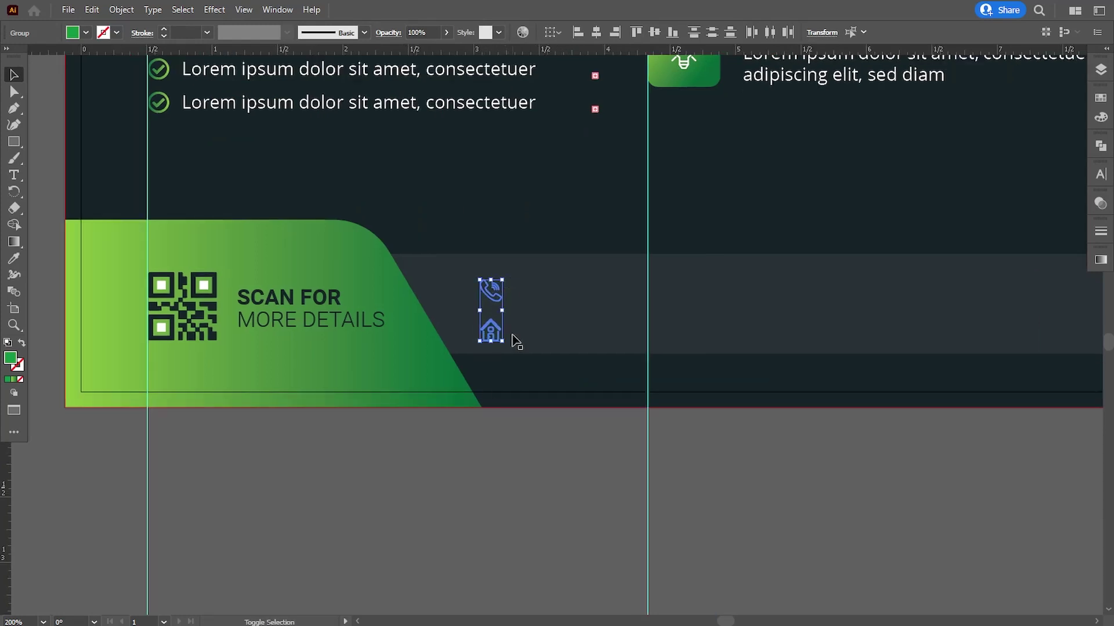
pyautogui.press('Up')
pyautogui.press('Up')
pyautogui.press('Up')
pyautogui.press('Up')
pyautogui.press('Up')
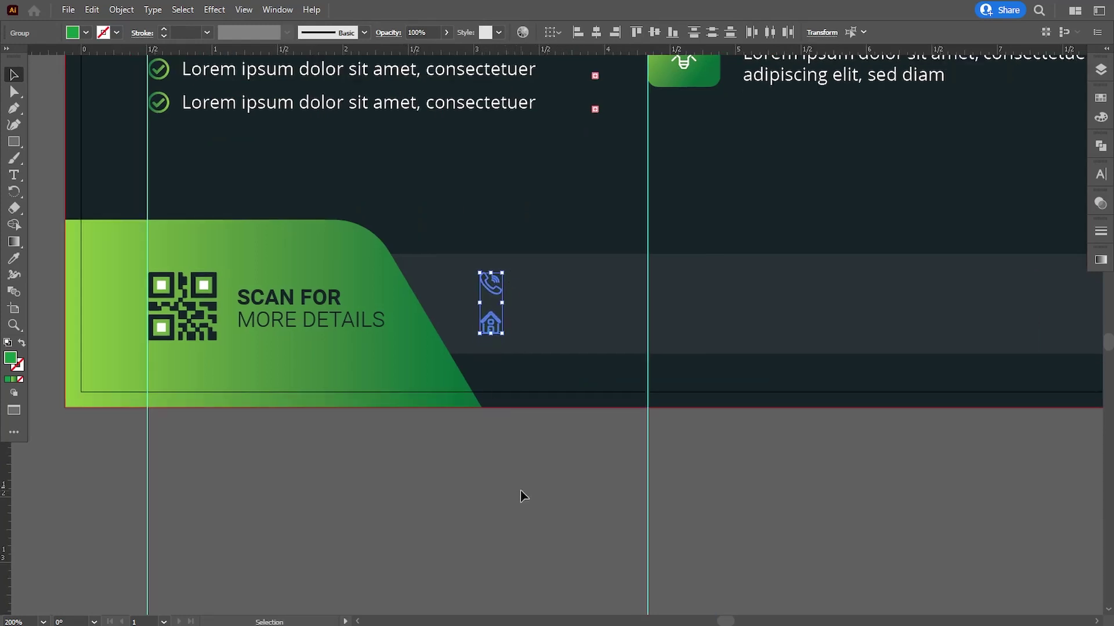
pyautogui.click(522, 498)
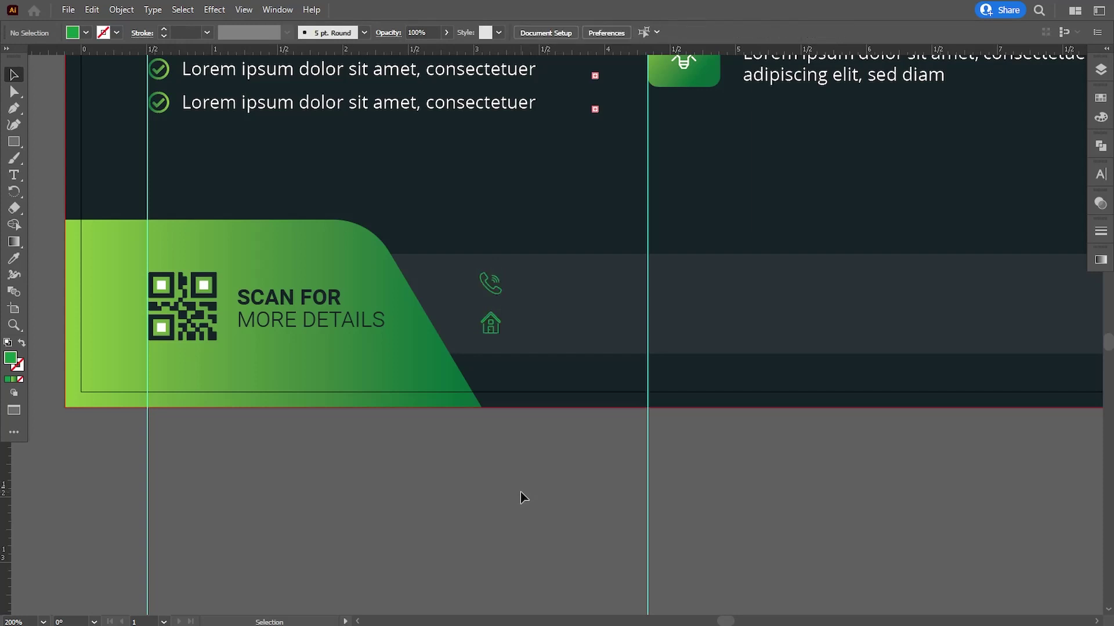
pyautogui.moveTo(522, 496); pyautogui.dragTo(497, 527)
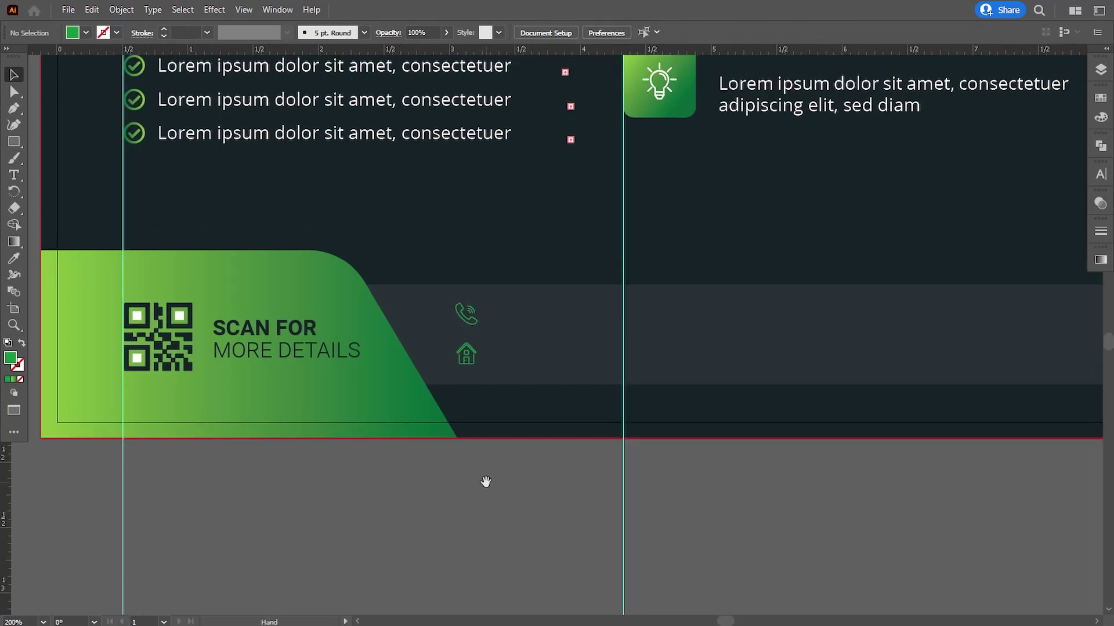
# Type the two placeholder phone numbers as a new text line just below the artboard
pyautogui.click(21, 176)
pyautogui.click(354, 496)
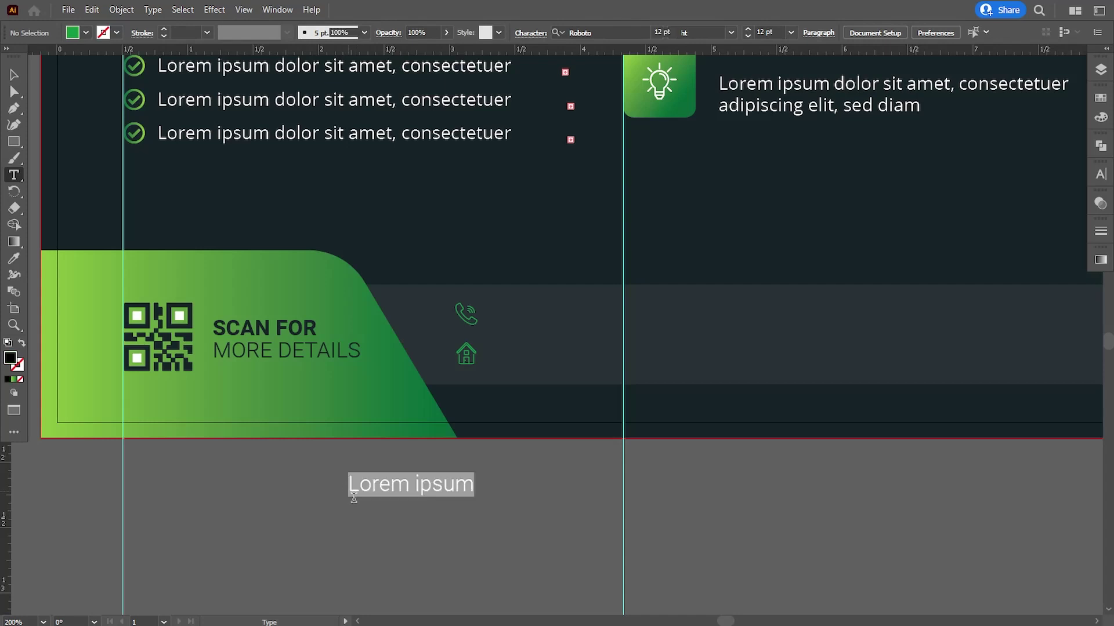
pyautogui.write('+00 ')
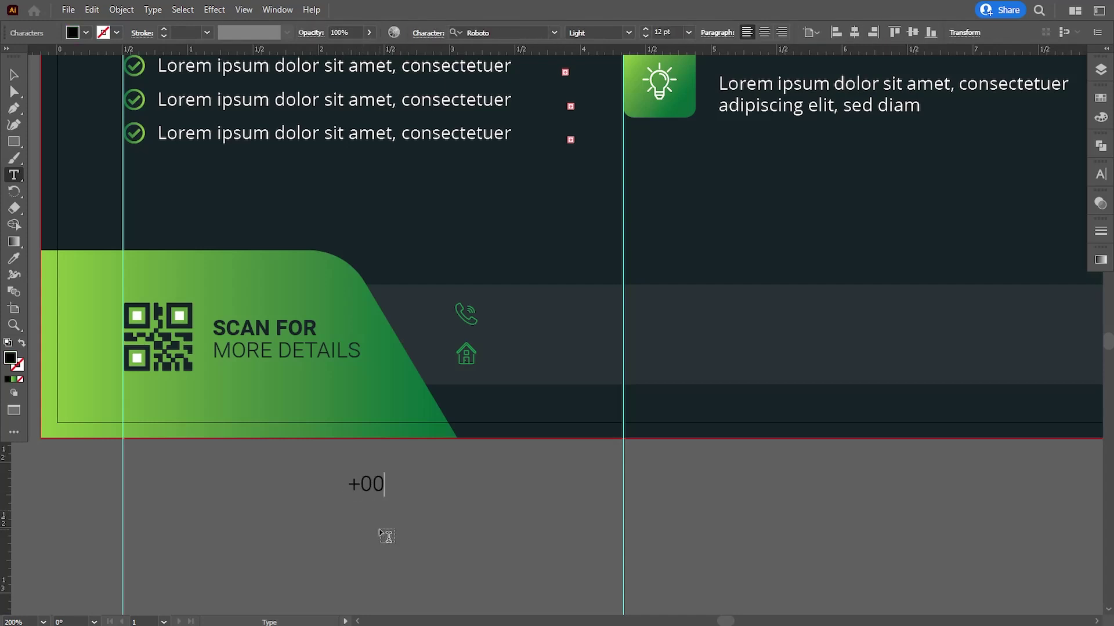
pyautogui.write('1234 5')
pyautogui.write('678, +')
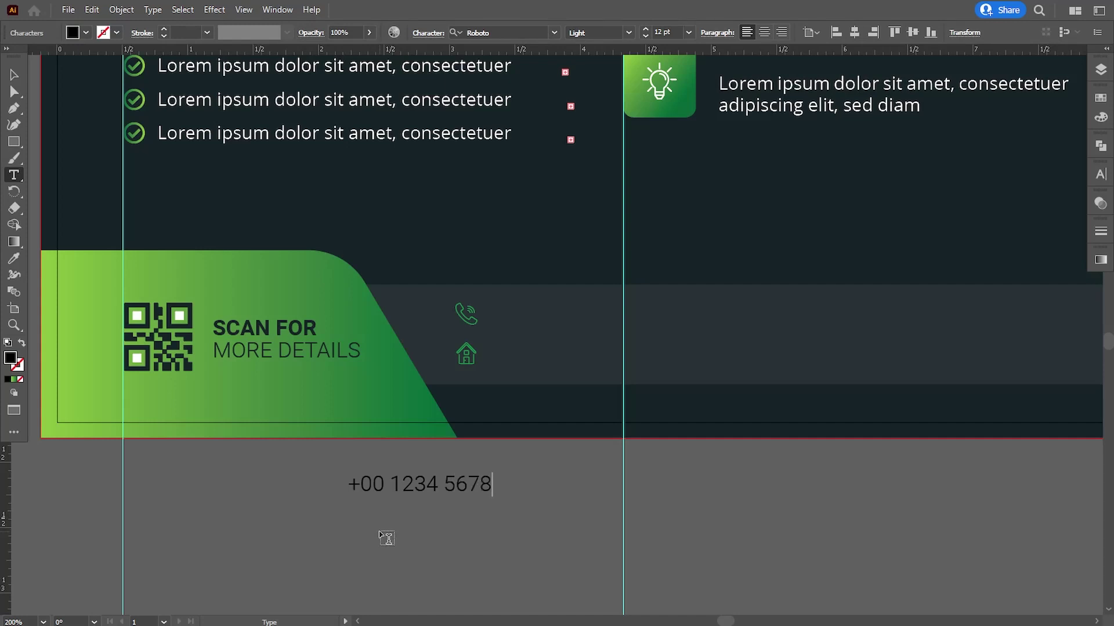
pyautogui.write('0')
pyautogui.write('0 1234')
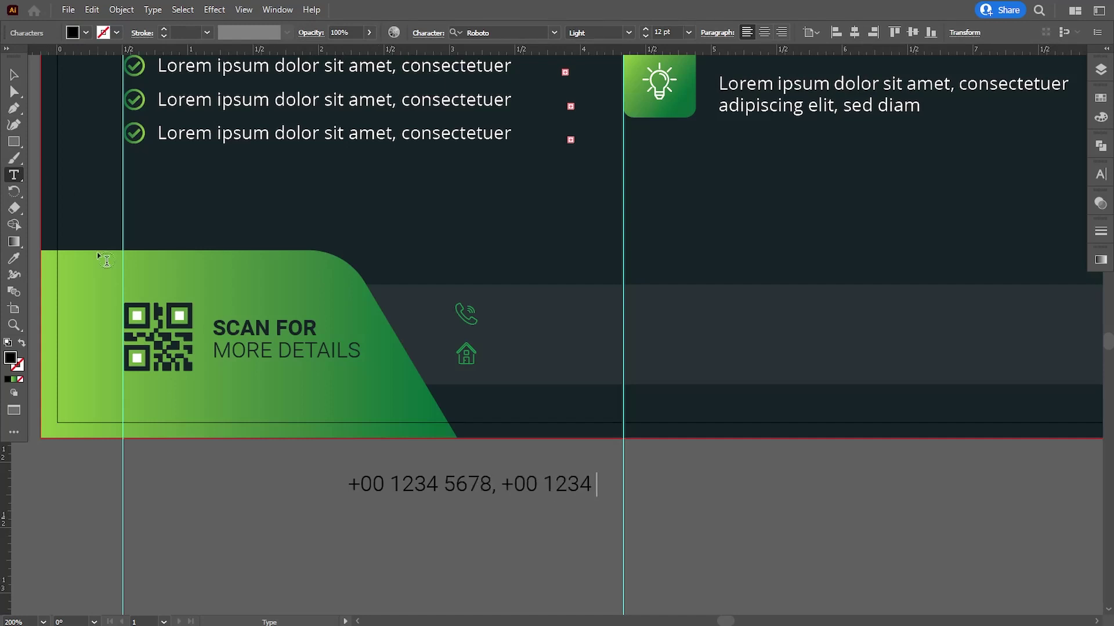
pyautogui.write(' 5678')
pyautogui.press('Escape')
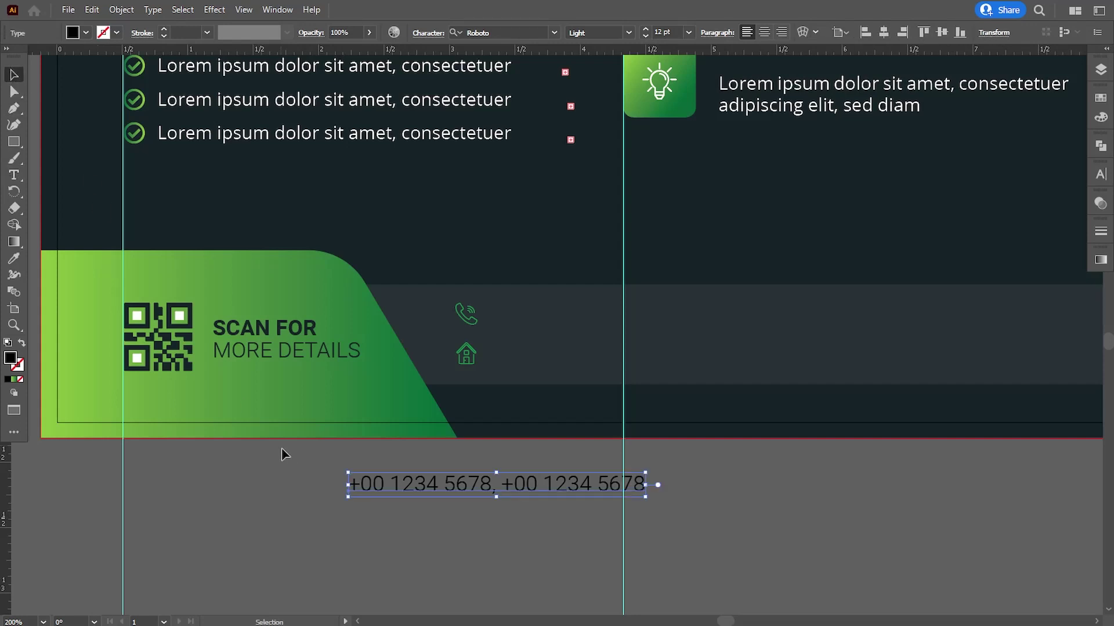
# Alt-drag a copy of the phone line below it and retype the copy as the placeholder address
pyautogui.moveTo(383, 494); pyautogui.dragTo(383, 520)
pyautogui.click(383, 520)
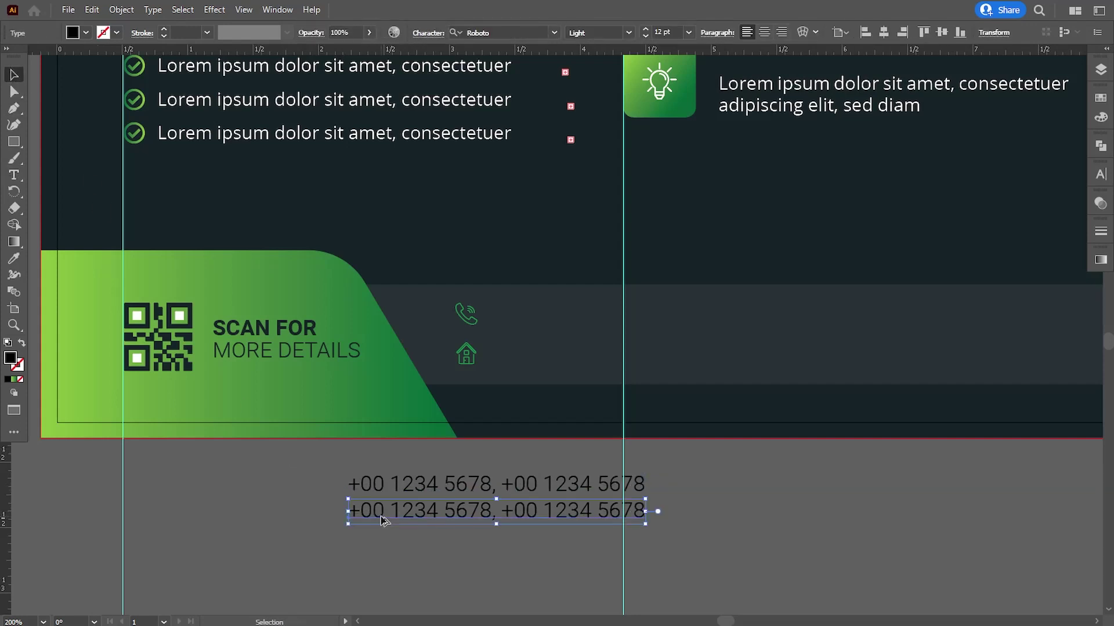
pyautogui.doubleClick(355, 512)
pyautogui.moveTo(387, 518); pyautogui.dragTo(704, 519)
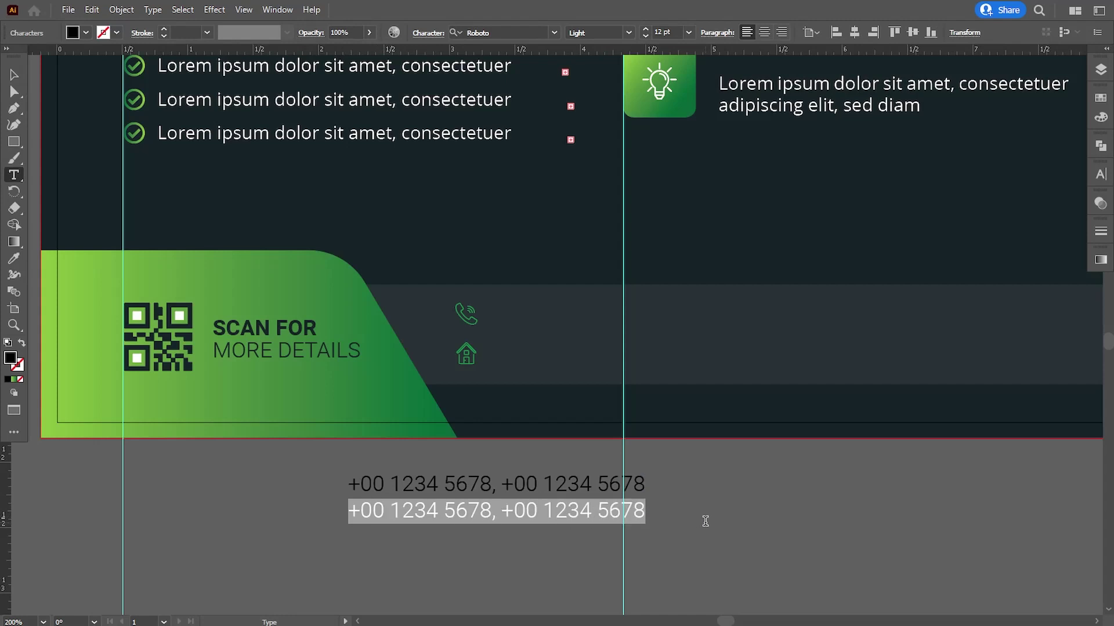
pyautogui.write('YourAd')
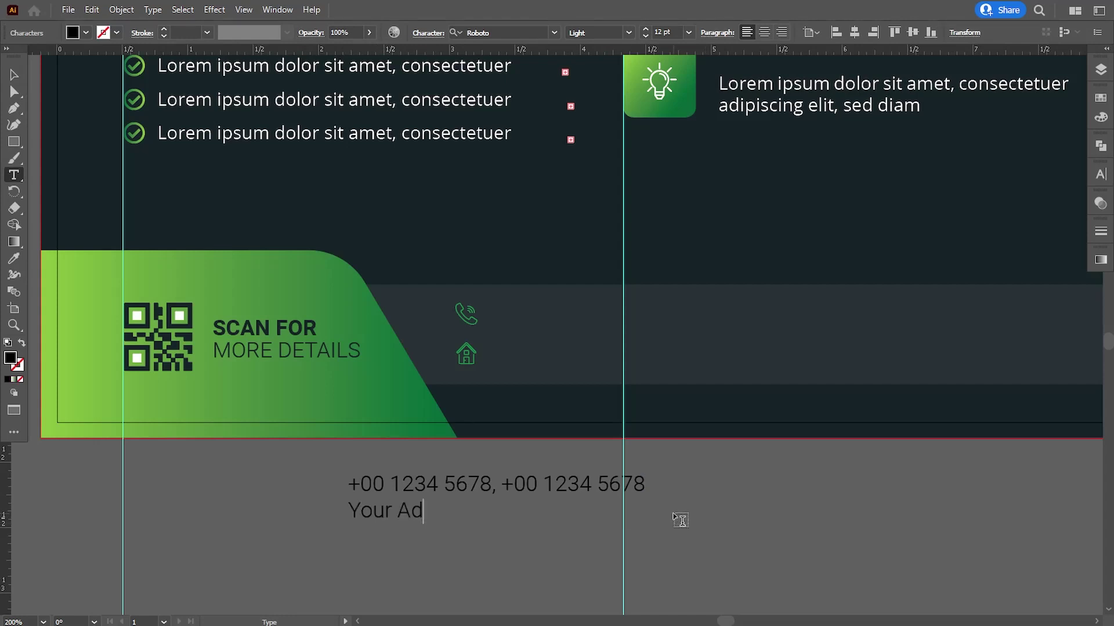
pyautogui.write('dress ')
pyautogui.write('He')
pyautogui.write('City,')
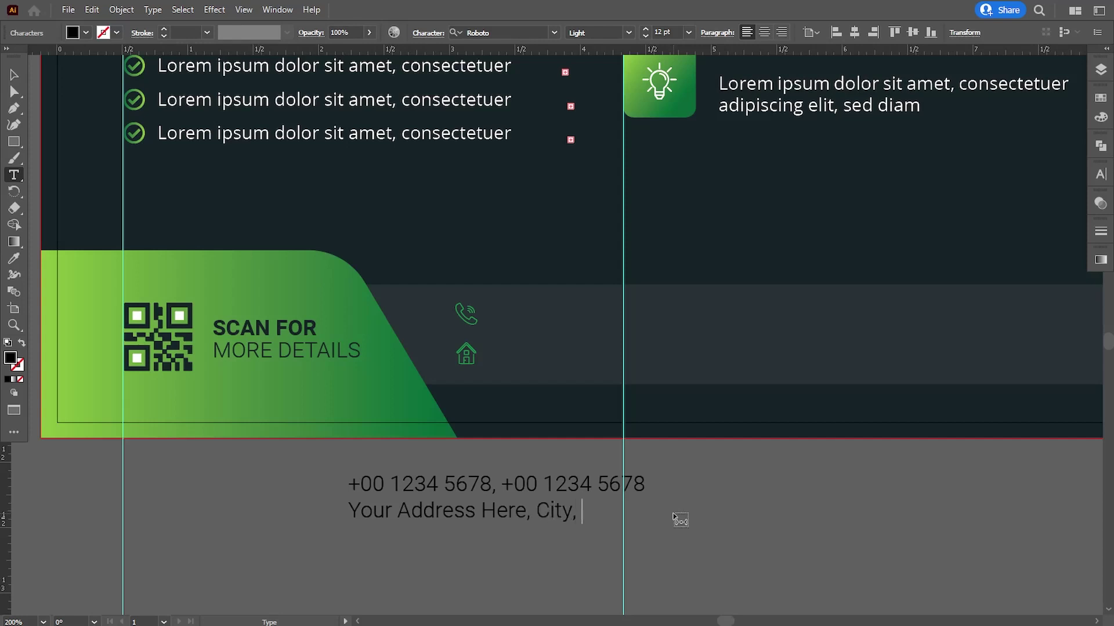
pyautogui.write('Zip 201')
pyautogui.press('Escape')
pyautogui.click(284, 524)
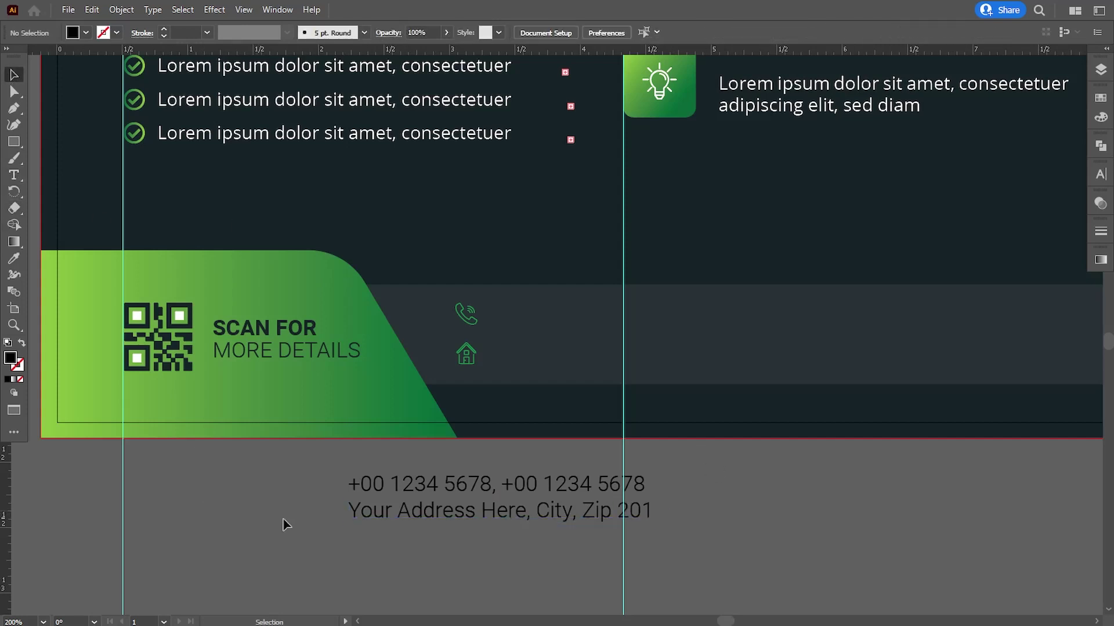
pyautogui.click(406, 518)
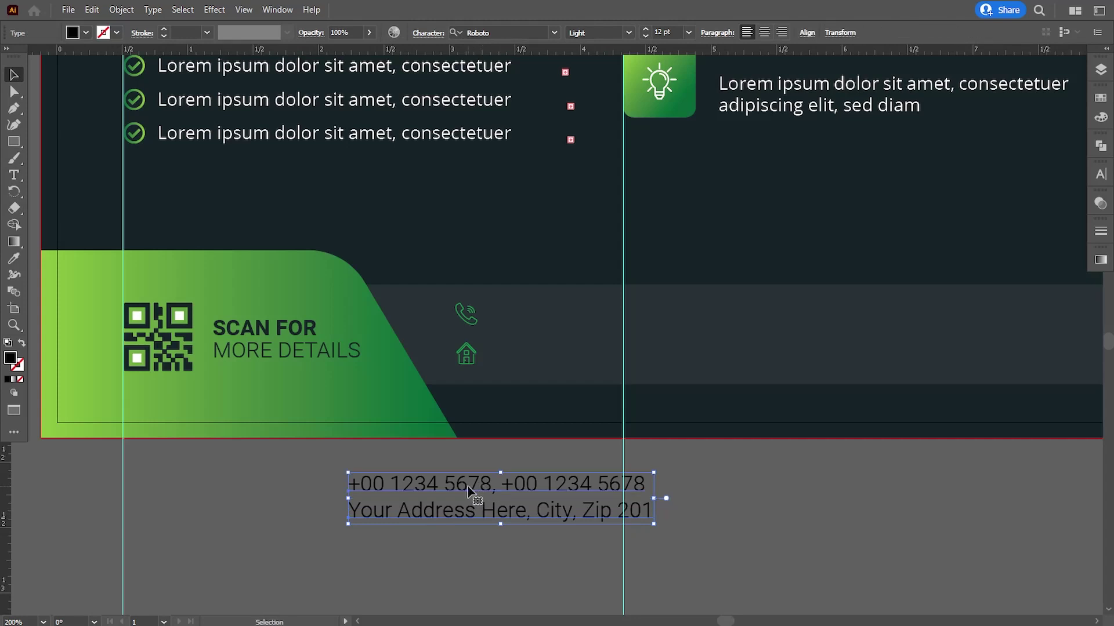
# Move the contact text up into the footer and make it 10 pt white
pyautogui.moveTo(476, 484)
pyautogui.mouseDown()
pyautogui.moveTo(580, 429)
pyautogui.moveTo(616, 318)
pyautogui.mouseUp()
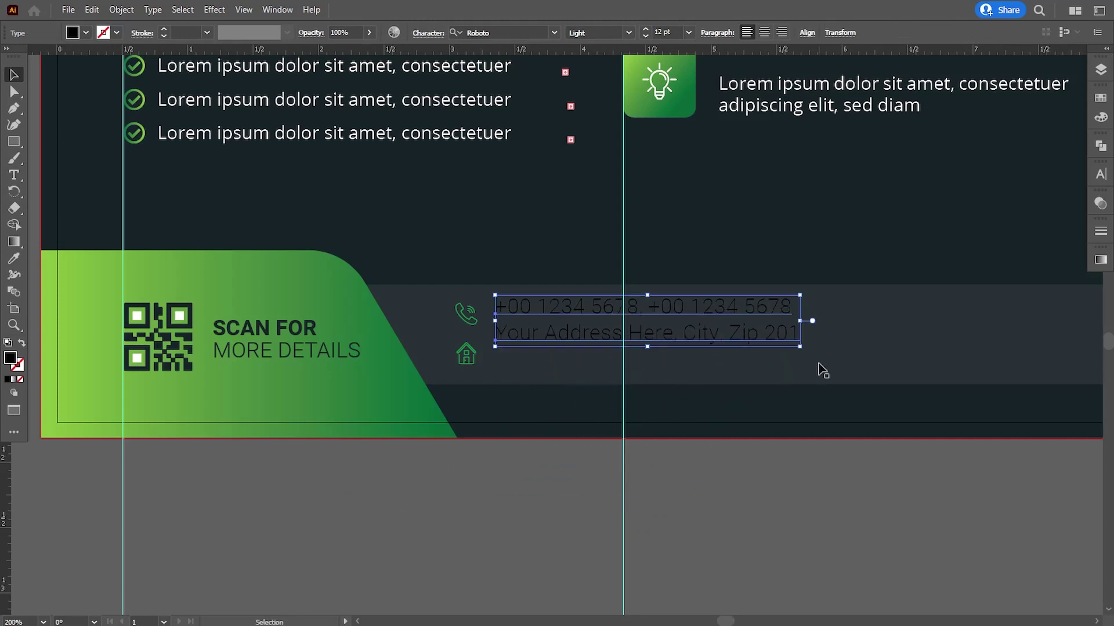
pyautogui.doubleClick(664, 33)
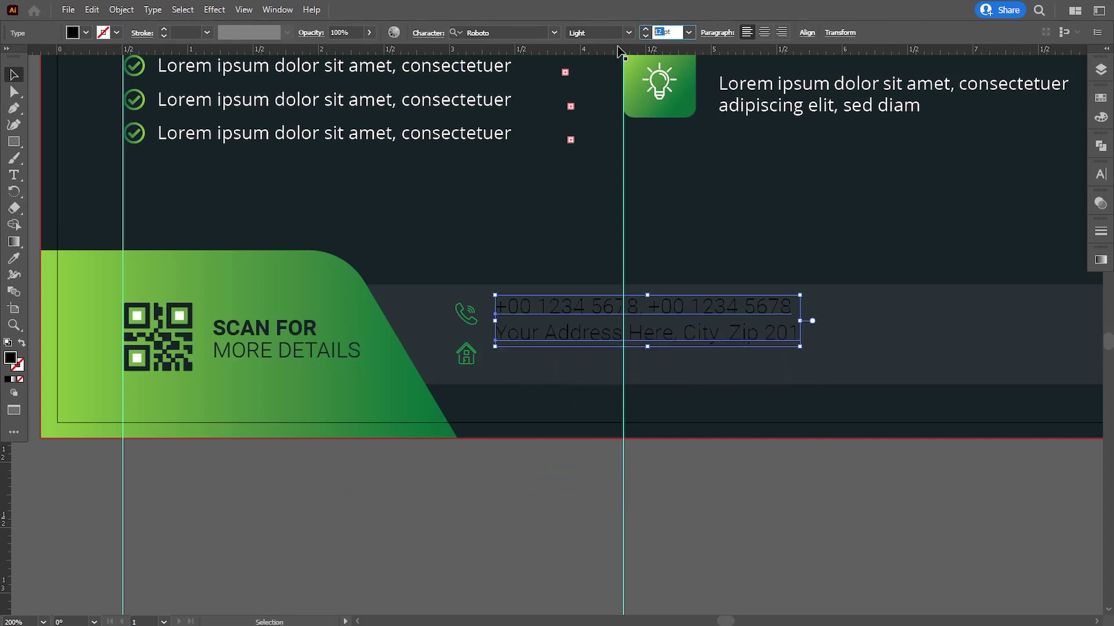
pyautogui.write('10')
pyautogui.press('Return')
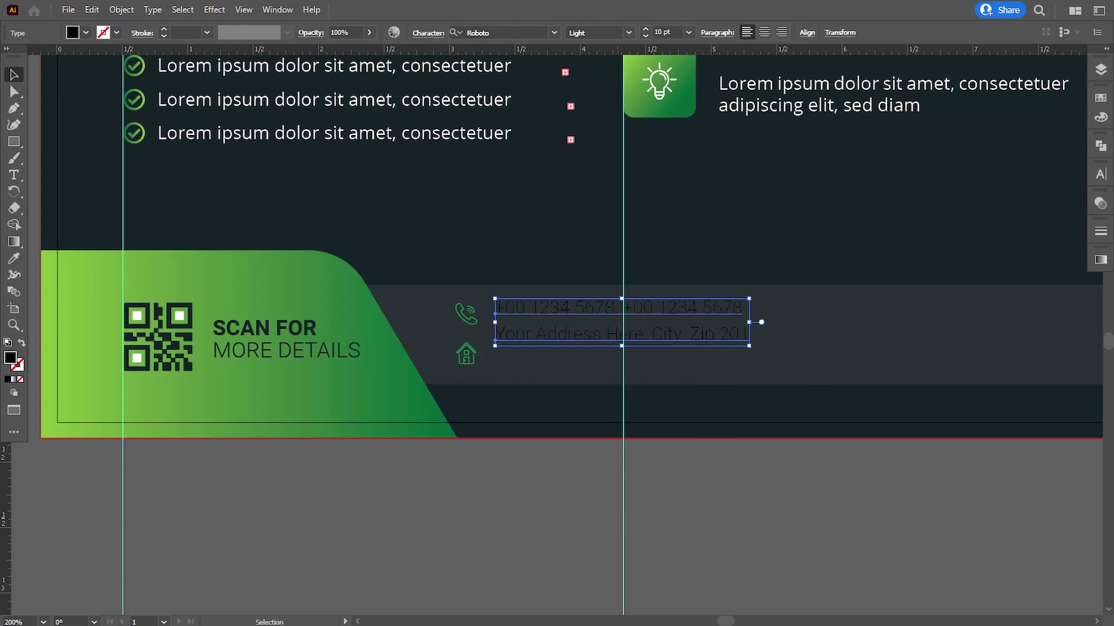
pyautogui.doubleClick(12, 359)
pyautogui.click(856, 328)
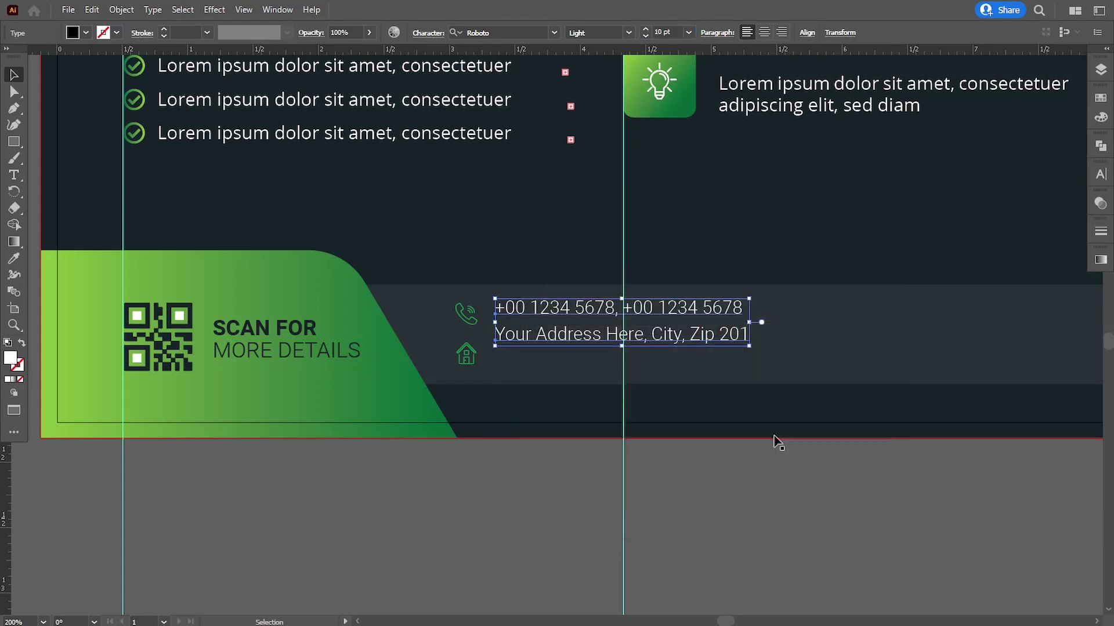
# Space the lines apart: address line dragged down, phone line nudged down slightly
pyautogui.click(752, 467)
pyautogui.moveTo(545, 341); pyautogui.dragTo(545, 359)
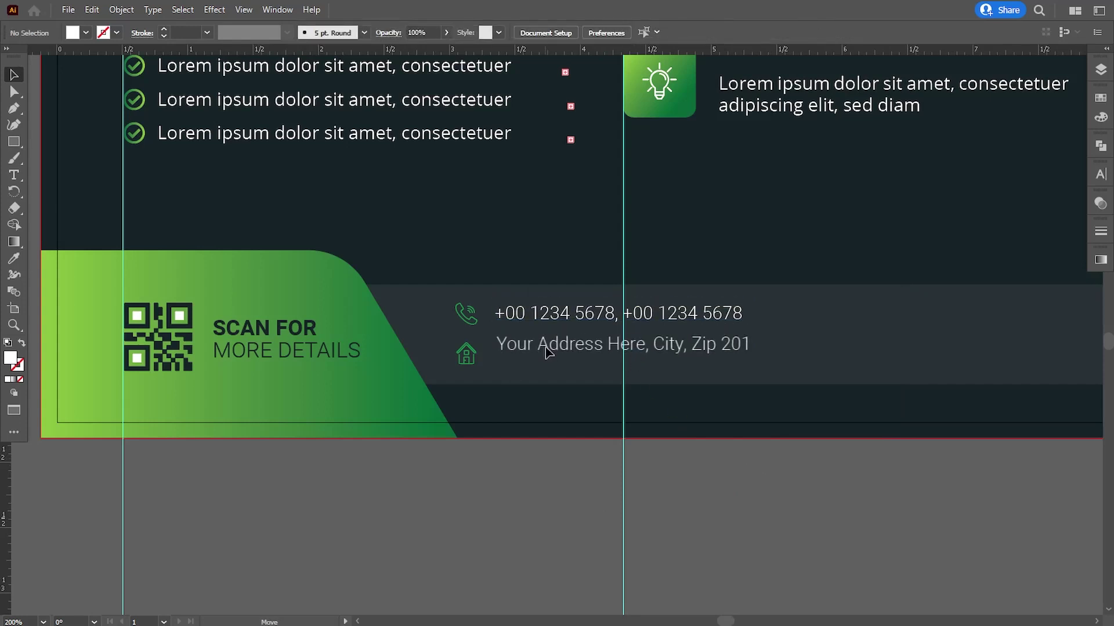
pyautogui.click(531, 316)
pyautogui.press('Down')
pyautogui.click(727, 528)
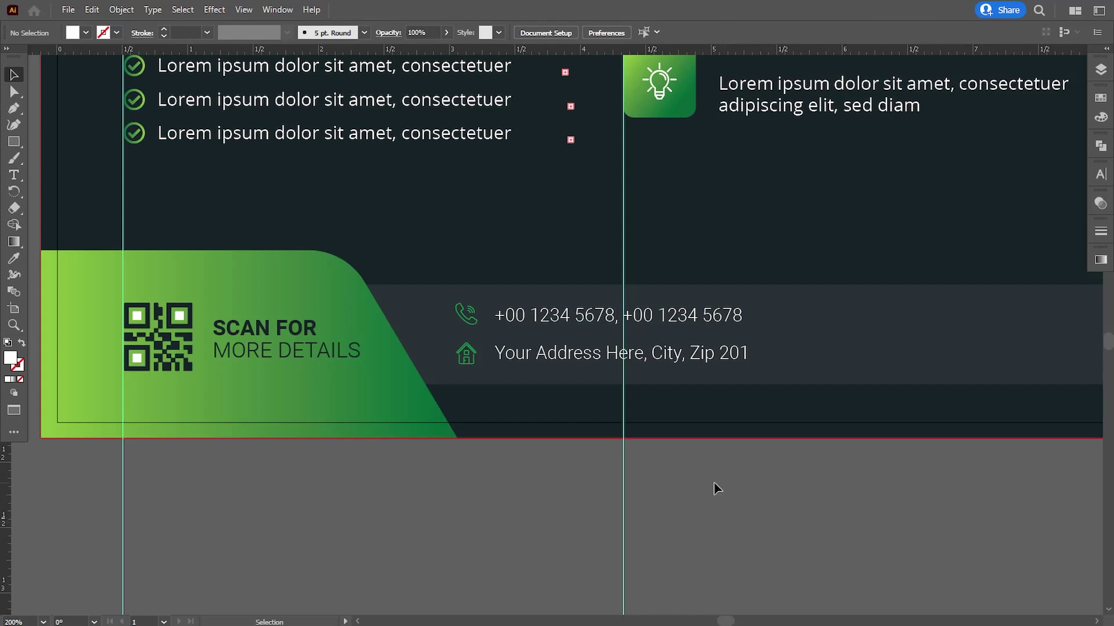
# Duplicate the phone and address lines to the right side of the footer
pyautogui.click(466, 353)
pyautogui.click(497, 462)
pyautogui.moveTo(778, 492); pyautogui.dragTo(662, 492)
pyautogui.hotkey('ctrl', '-')
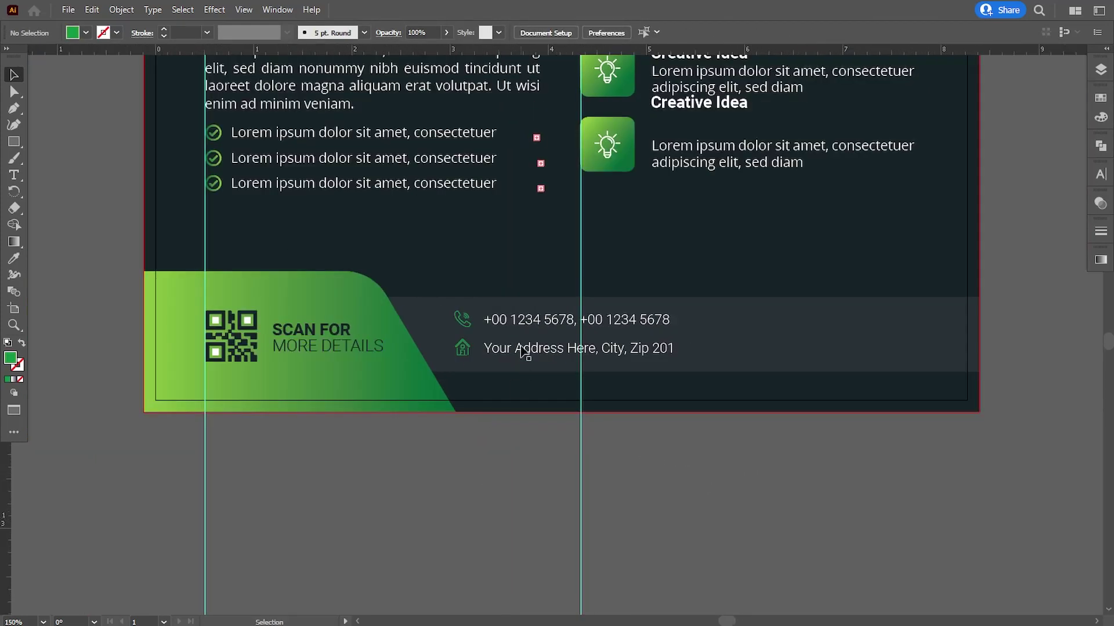
pyautogui.click(525, 352)
pyautogui.keyDown('shift'); pyautogui.click(638, 319); pyautogui.keyUp('shift')
pyautogui.moveTo(519, 333); pyautogui.dragTo(775, 334)
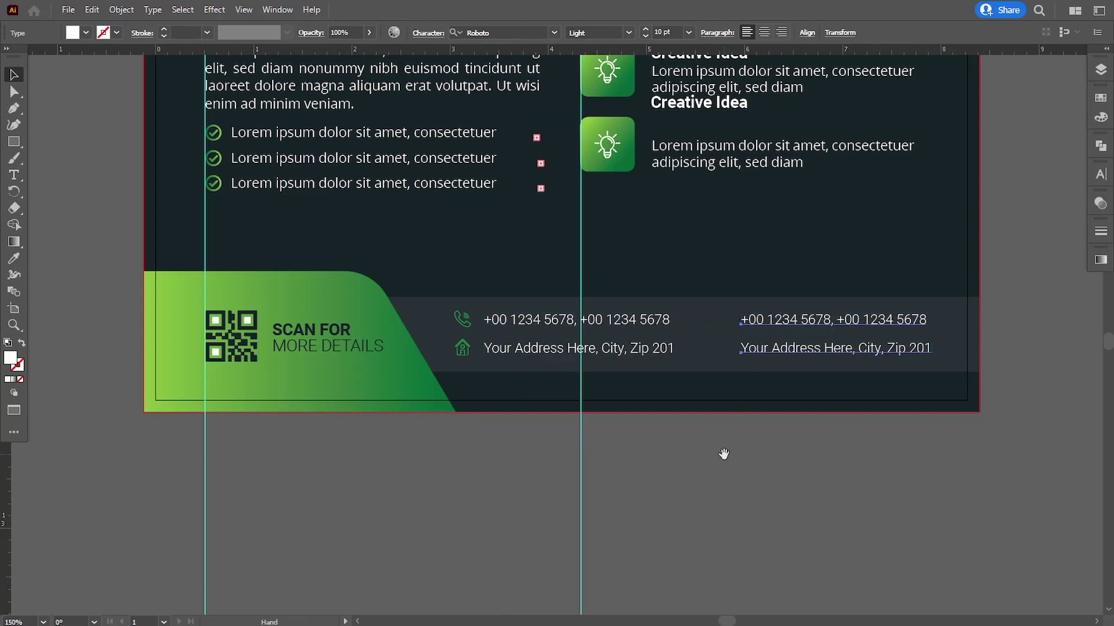
# Check placement of original lines with phone and house icons, then the duplicated lines
pyautogui.moveTo(724, 454); pyautogui.dragTo(672, 478)
pyautogui.click(551, 373)
pyautogui.keyDown('shift'); pyautogui.click(522, 344); pyautogui.keyUp('shift')
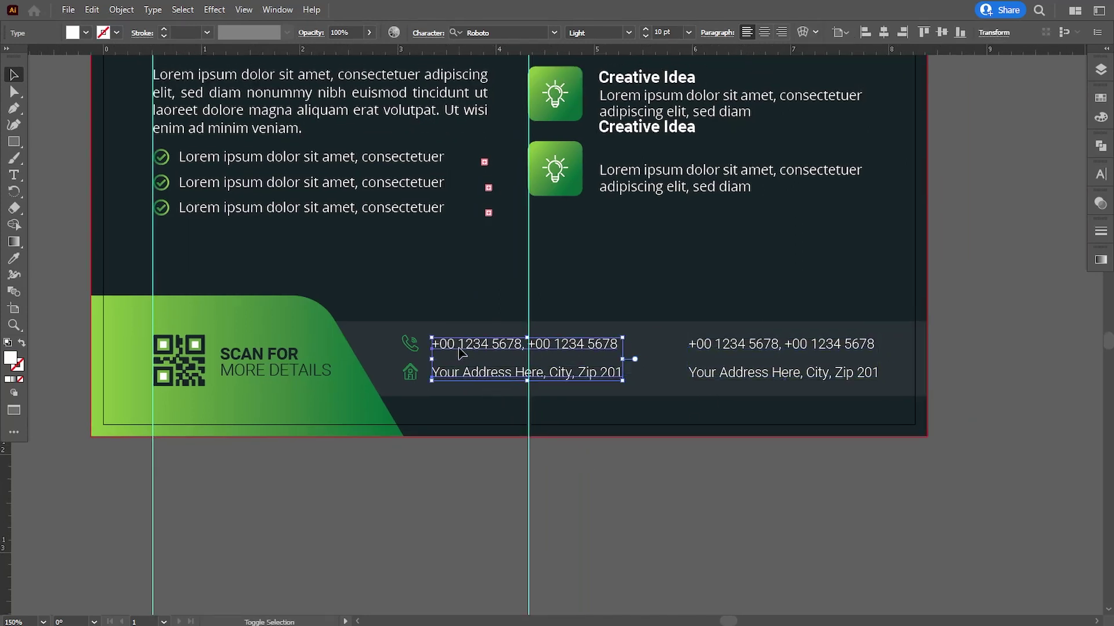
pyautogui.keyDown('shift'); pyautogui.click(410, 345); pyautogui.keyUp('shift')
pyautogui.keyDown('shift'); pyautogui.click(409, 372); pyautogui.keyUp('shift')
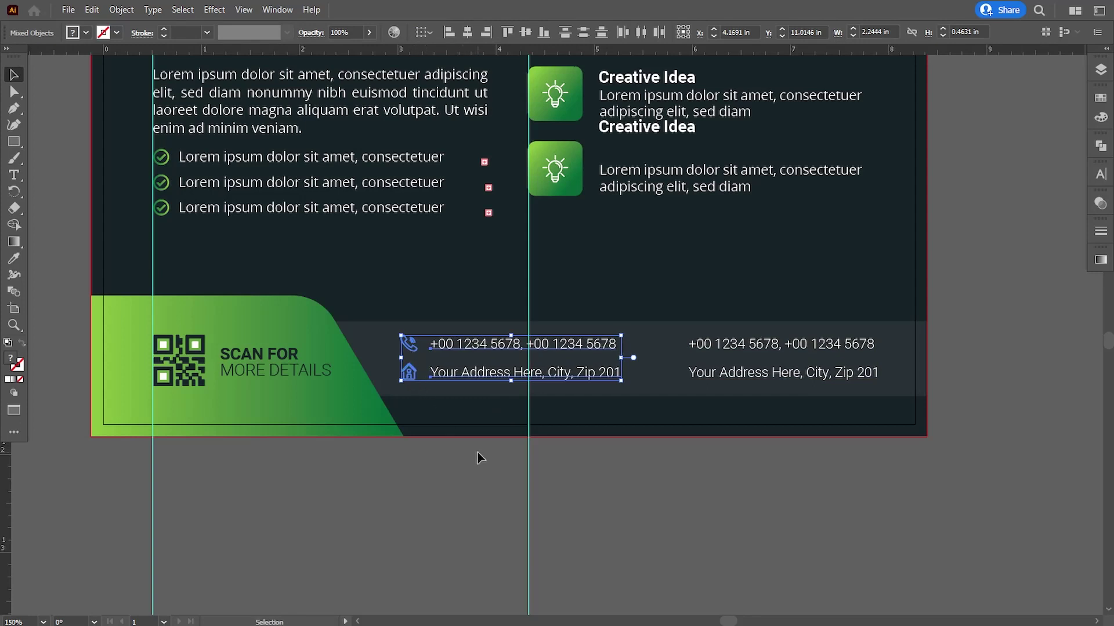
pyautogui.click(479, 490)
pyautogui.click(470, 375)
pyautogui.keyDown('shift'); pyautogui.click(473, 344); pyautogui.keyUp('shift')
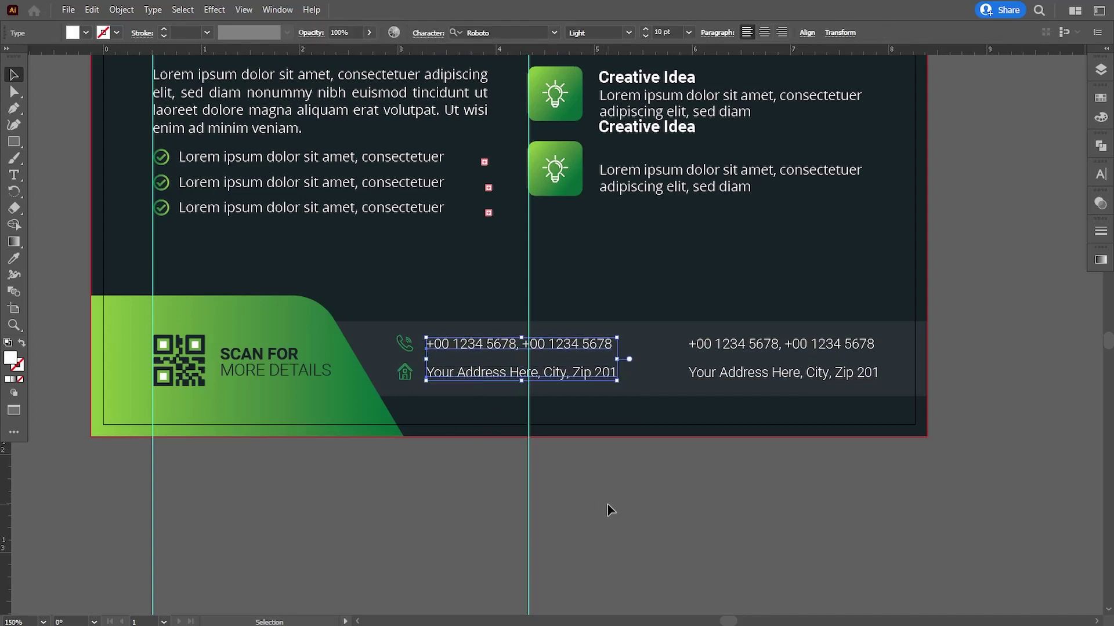
pyautogui.click(609, 509)
pyautogui.click(746, 374)
pyautogui.keyDown('shift'); pyautogui.click(754, 345); pyautogui.keyUp('shift')
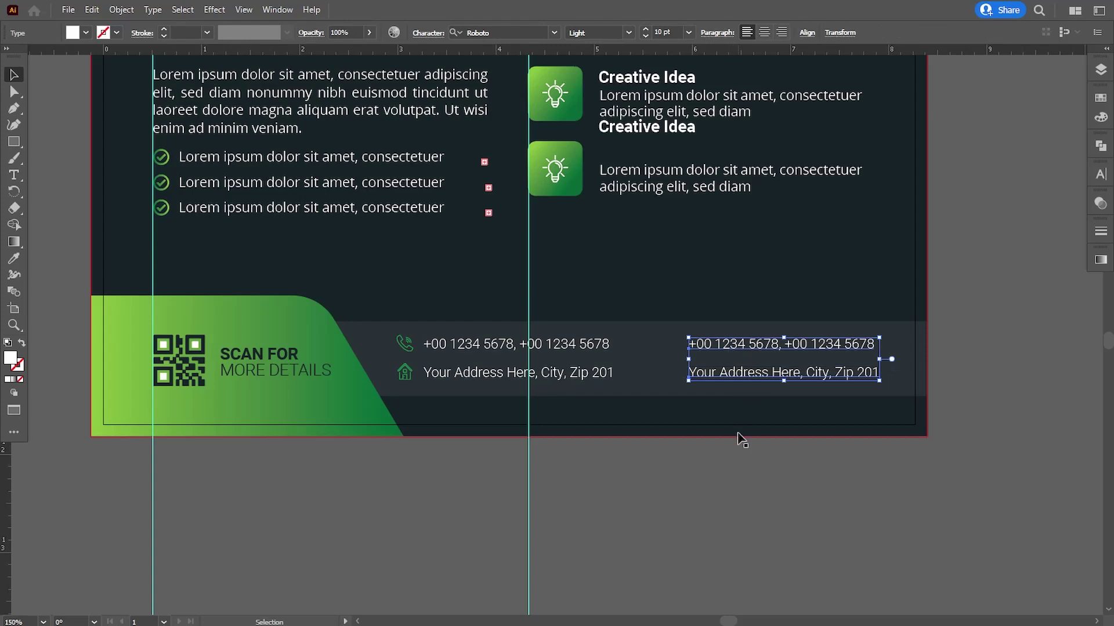
pyautogui.click(741, 440)
# Move the green icon group from the pasteboard beside the duplicated contact lines
pyautogui.scroll(3, 186, 266)
pyautogui.hscroll(-5, 186, 265)
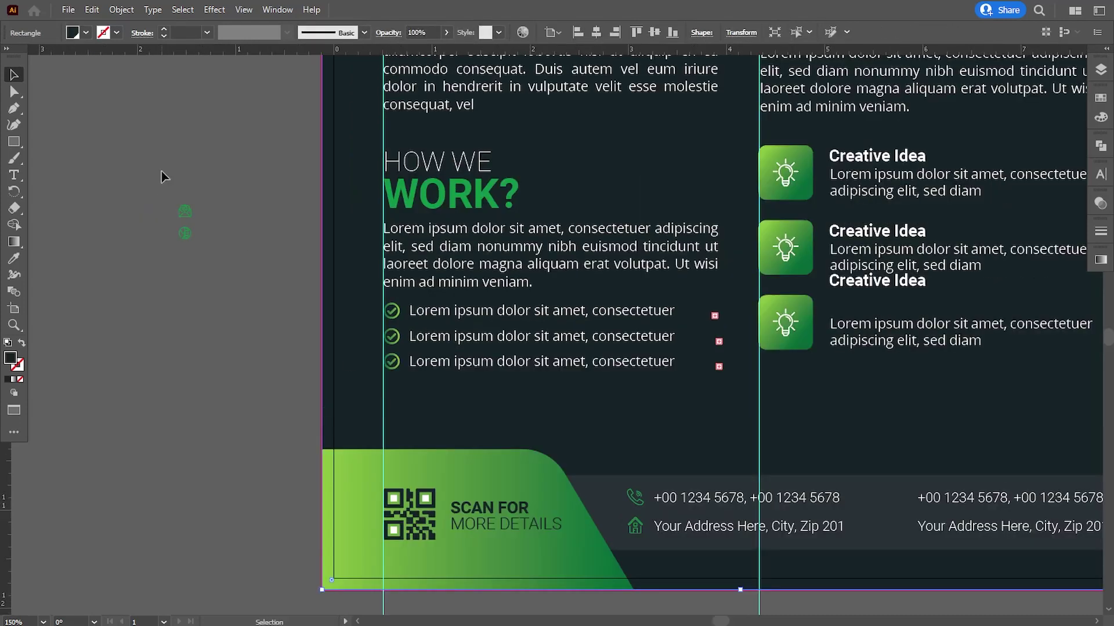
pyautogui.click(190, 210)
pyautogui.moveTo(184, 214); pyautogui.dragTo(667, 522)
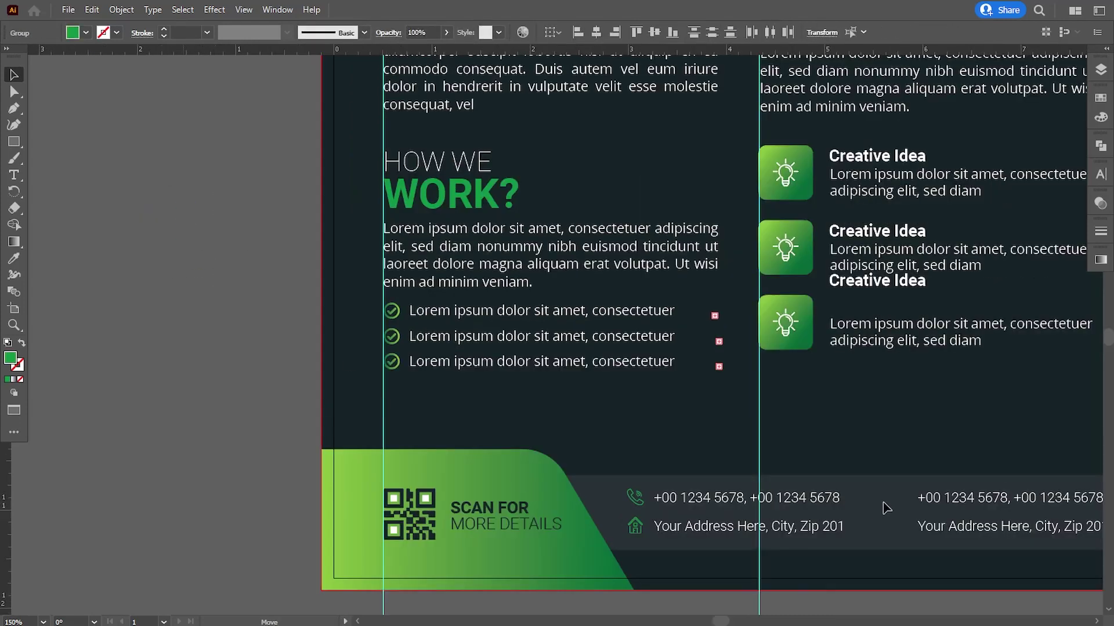
pyautogui.moveTo(885, 509); pyautogui.dragTo(886, 508)
pyautogui.scroll(-3, 580, 400)
pyautogui.hscroll(5, 580, 401)
# Bring the icon group forward twice so it sits in front of the footer band
pyautogui.rightClick(562, 388)
pyautogui.click(703, 330)
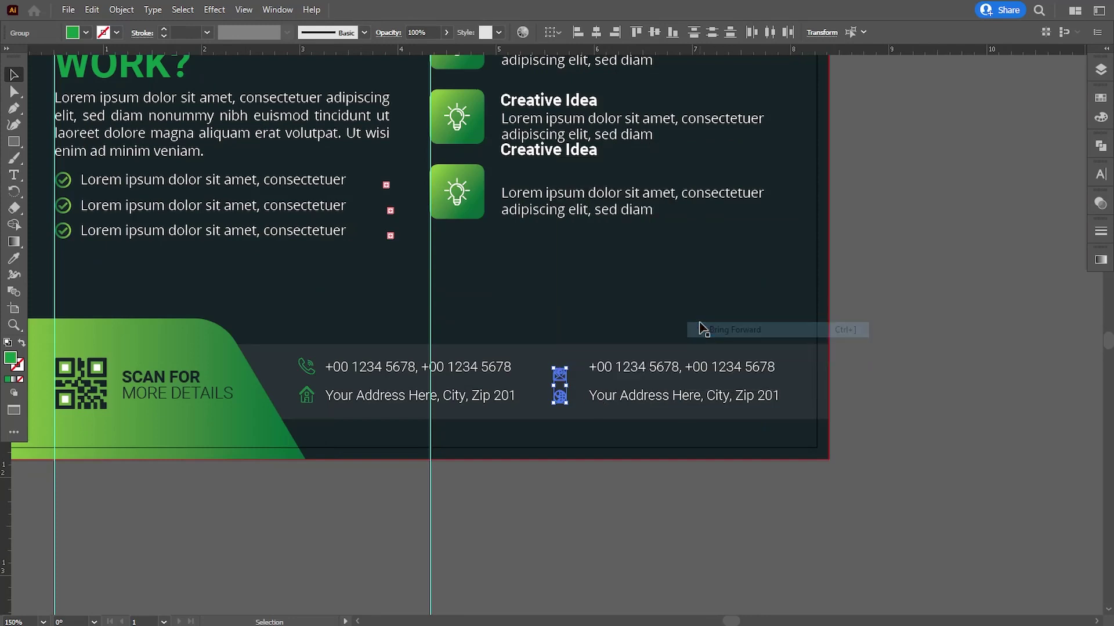
pyautogui.rightClick(558, 392)
pyautogui.click(719, 308)
pyautogui.click(595, 511)
pyautogui.hotkey('ctrl', '=')
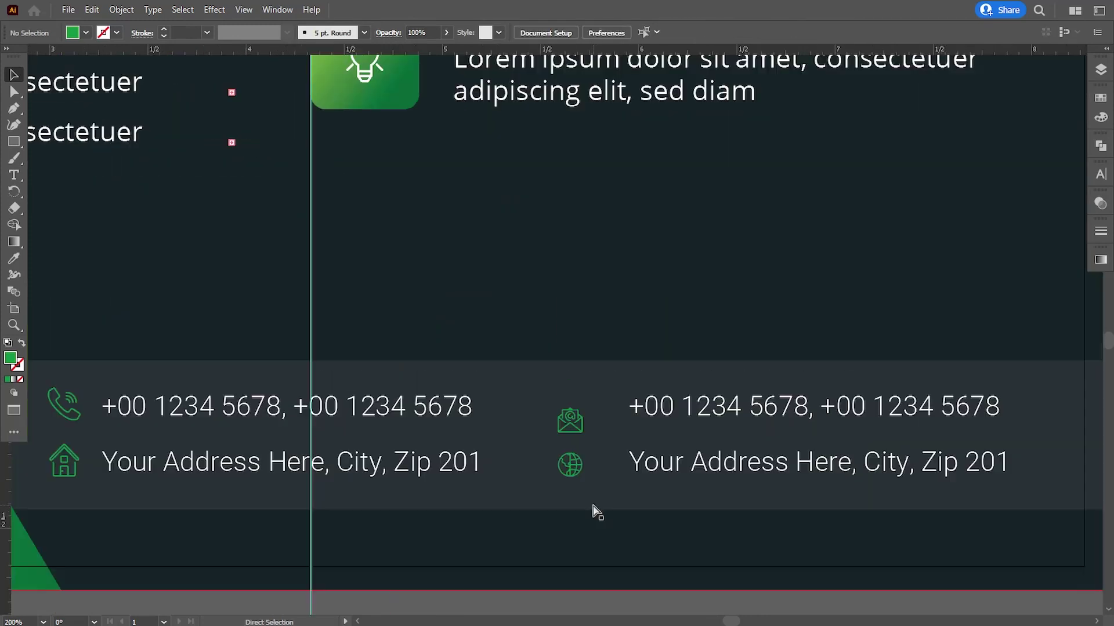
# Raise the envelope icon level with the phone row and check both icons' alignment
pyautogui.moveTo(580, 426); pyautogui.dragTo(580, 410)
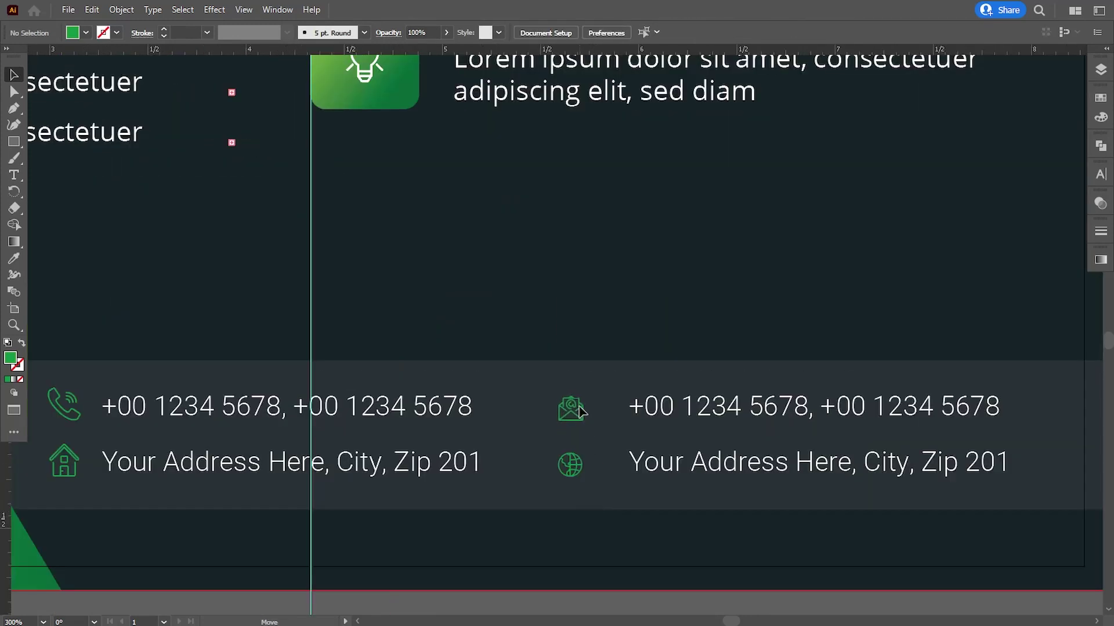
pyautogui.click(578, 473)
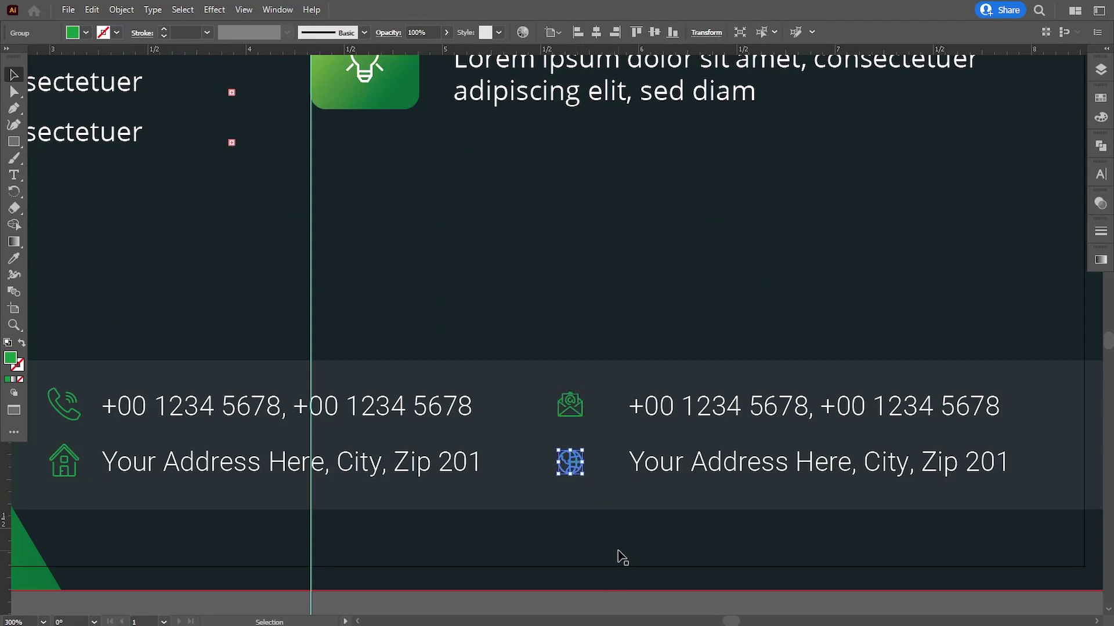
pyautogui.click(621, 558)
pyautogui.hotkey('ctrl', '-')
pyautogui.hotkey('ctrl', '-')
pyautogui.scroll(-10, 580, 464)
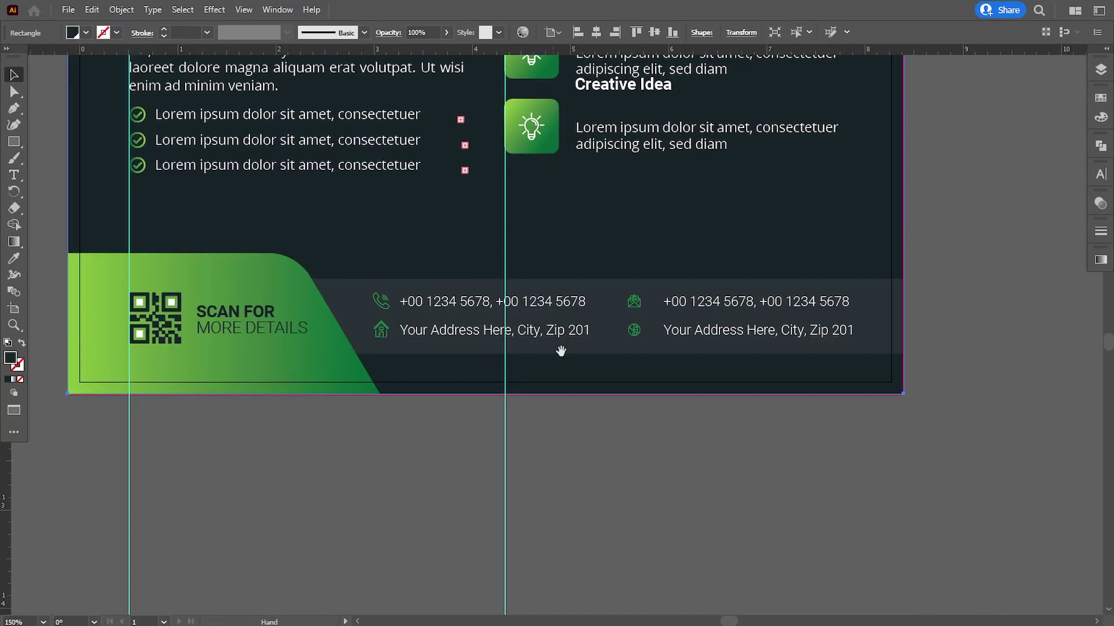
pyautogui.click(630, 462)
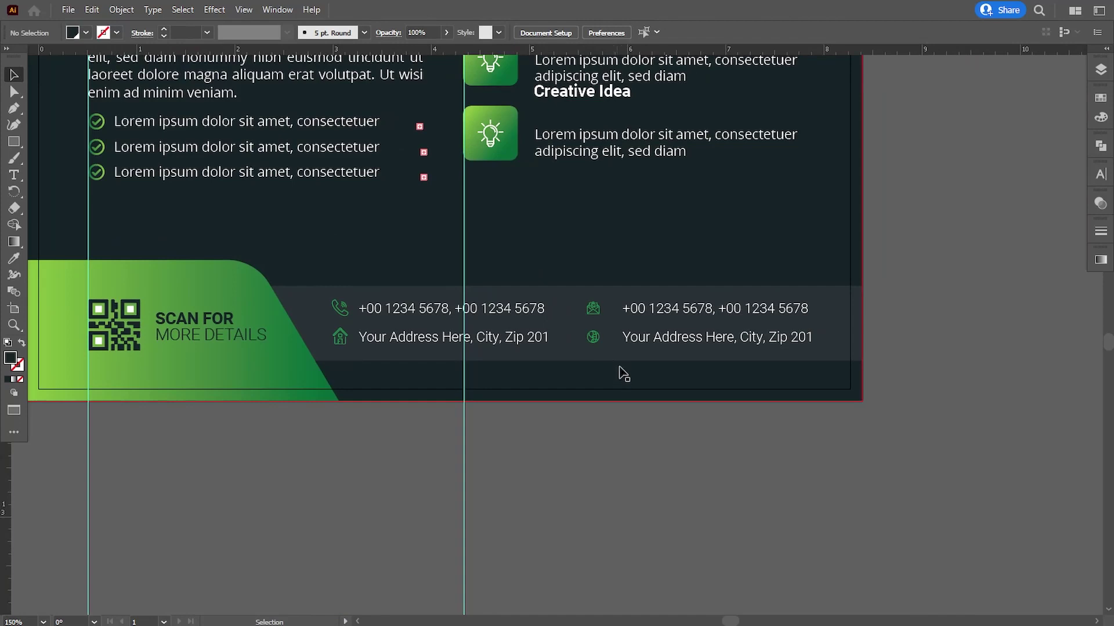
pyautogui.hotkey('ctrl', '+')
pyautogui.hotkey('ctrl', '+')
pyautogui.click(640, 288)
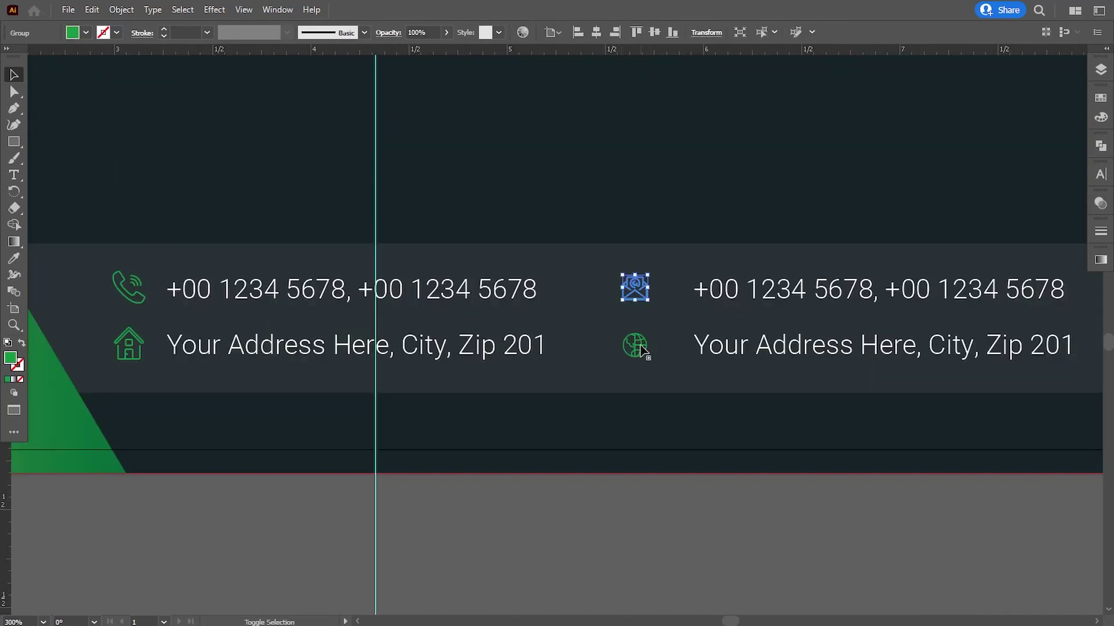
pyautogui.keyDown('shift'); pyautogui.click(641, 347); pyautogui.keyUp('shift')
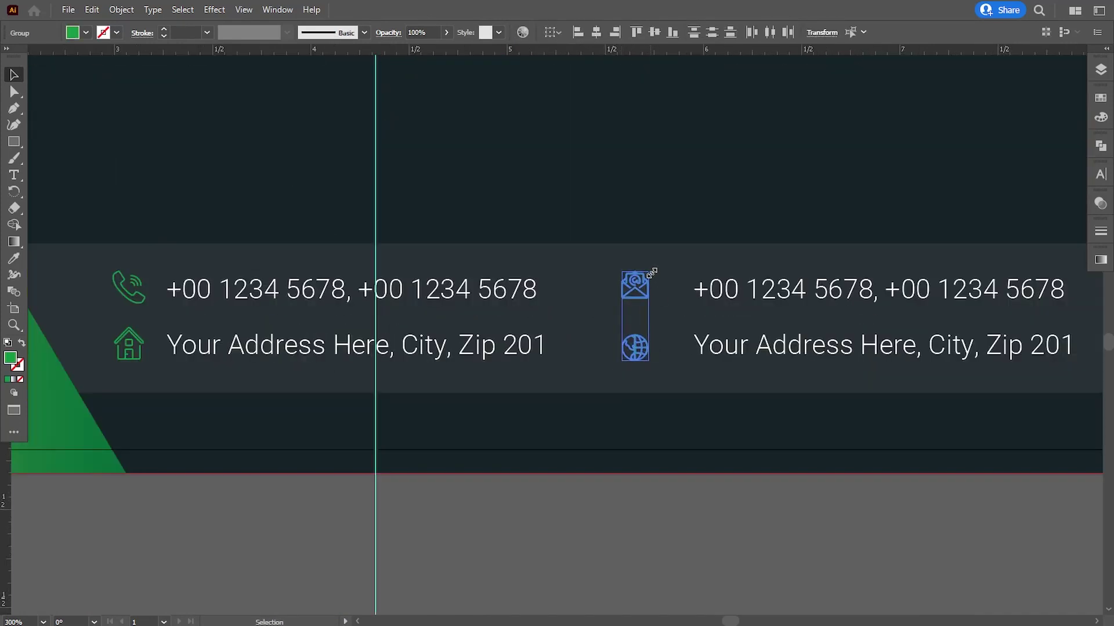
pyautogui.click(660, 532)
pyautogui.hscroll(2, 702, 511)
pyautogui.hscroll(2, 693, 435)
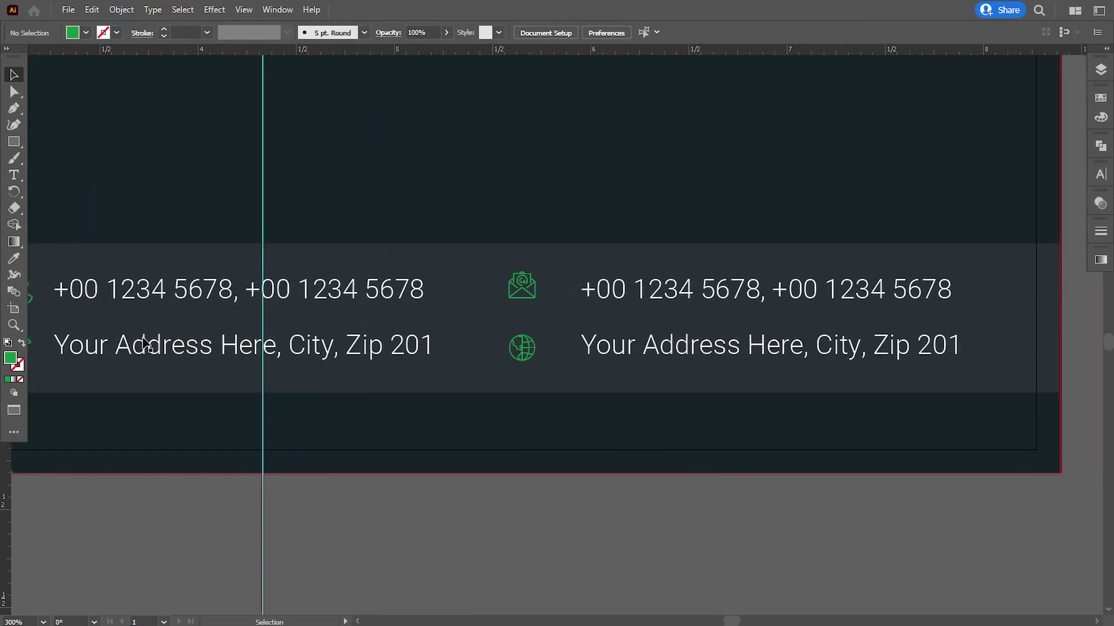
pyautogui.press('t')
pyautogui.moveTo(580, 288); pyautogui.dragTo(973, 302)
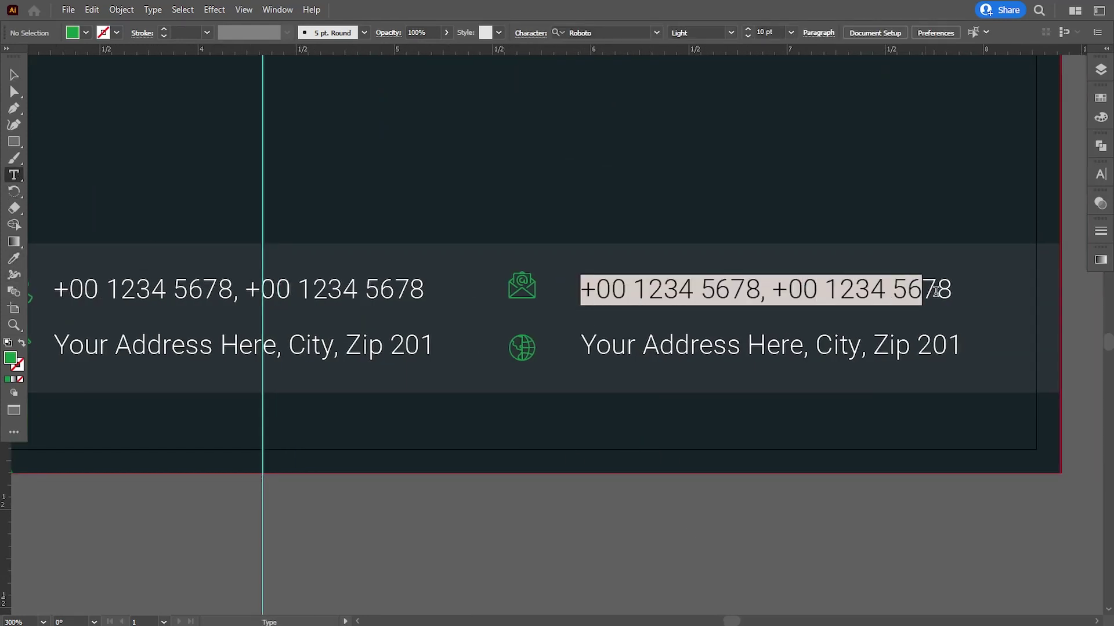
pyautogui.write('your')
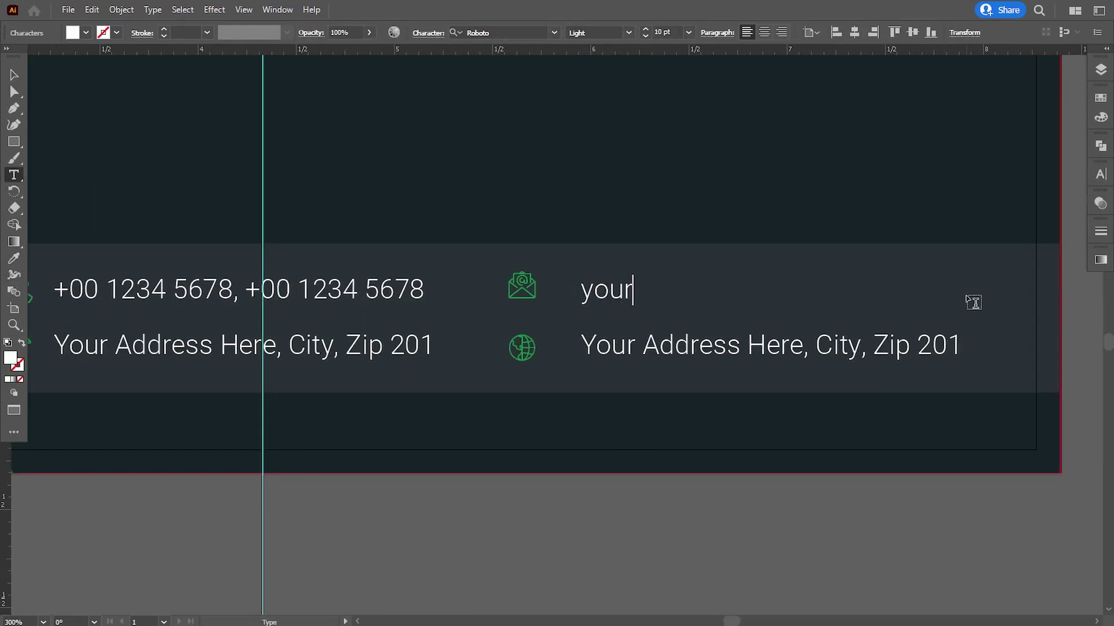
pyautogui.write('url')
pyautogui.write('@mail.com')
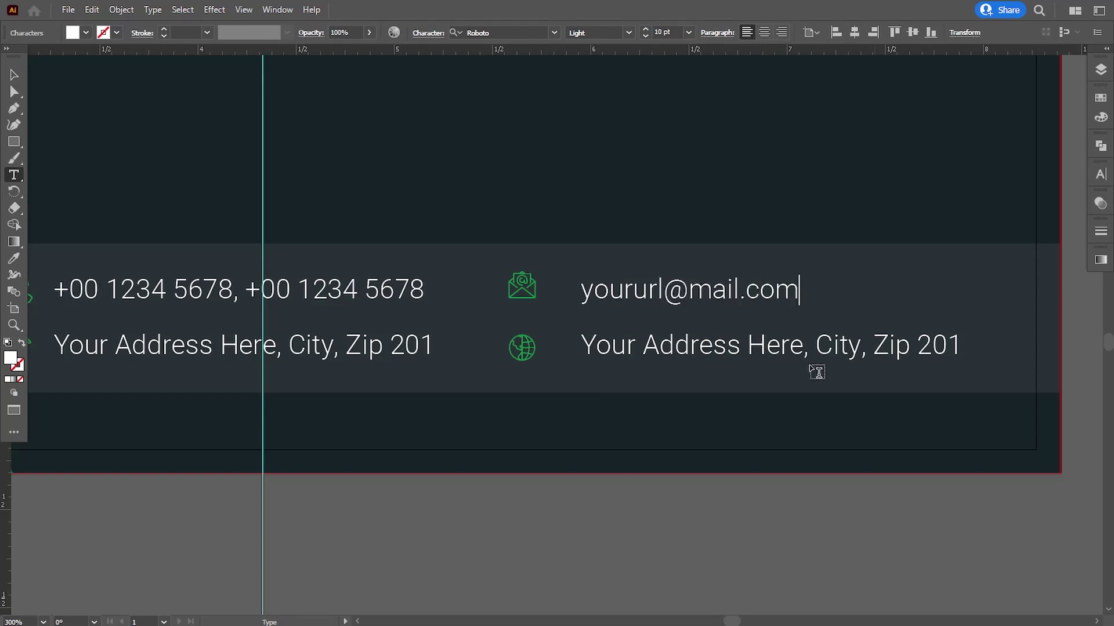
pyautogui.moveTo(580, 345); pyautogui.dragTo(1001, 338)
pyautogui.write('www')
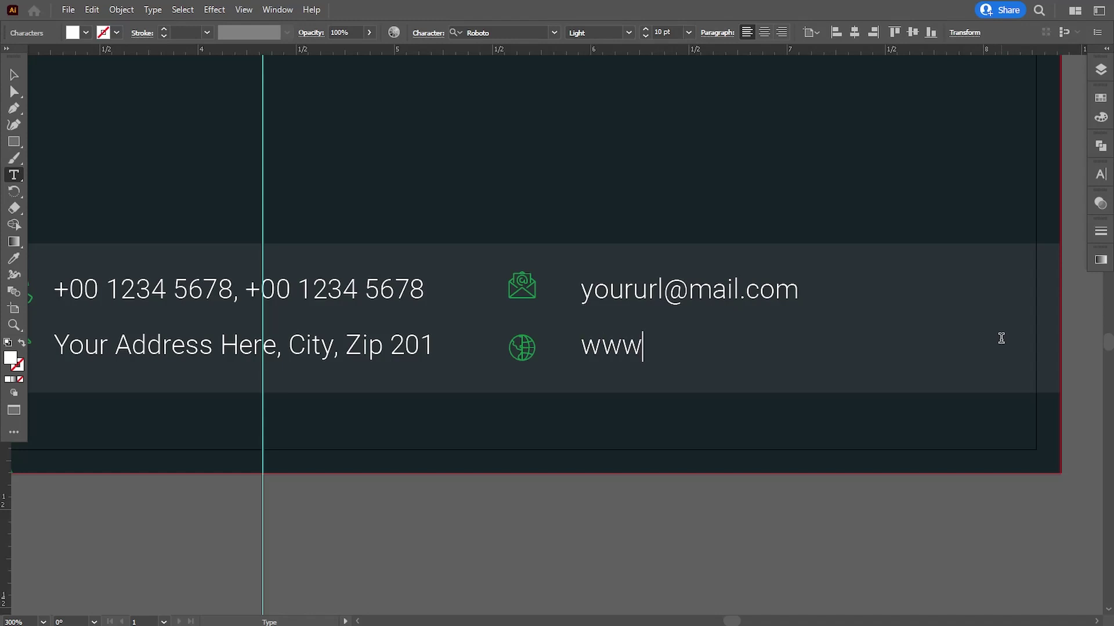
pyautogui.write('.to')
pyautogui.press('BackSpace')
pyautogui.press('BackSpace')
pyautogui.write('y')
pyautogui.write('ourwebsite.co')
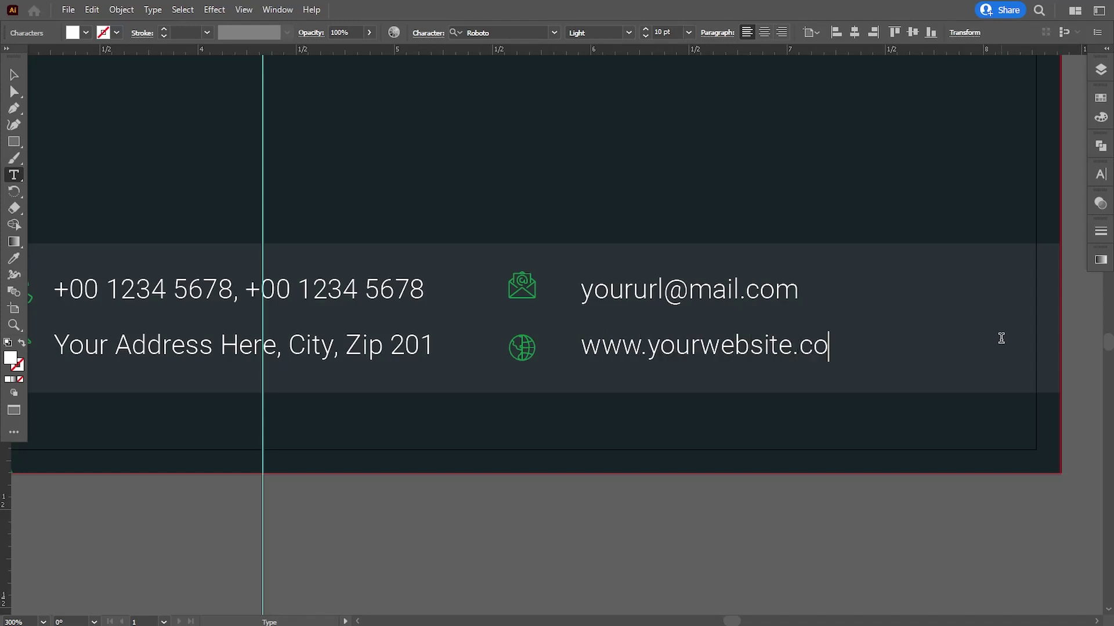
pyautogui.write('m')
pyautogui.press('Escape')
pyautogui.keyDown('shift'); pyautogui.click(624, 300); pyautogui.keyUp('shift')
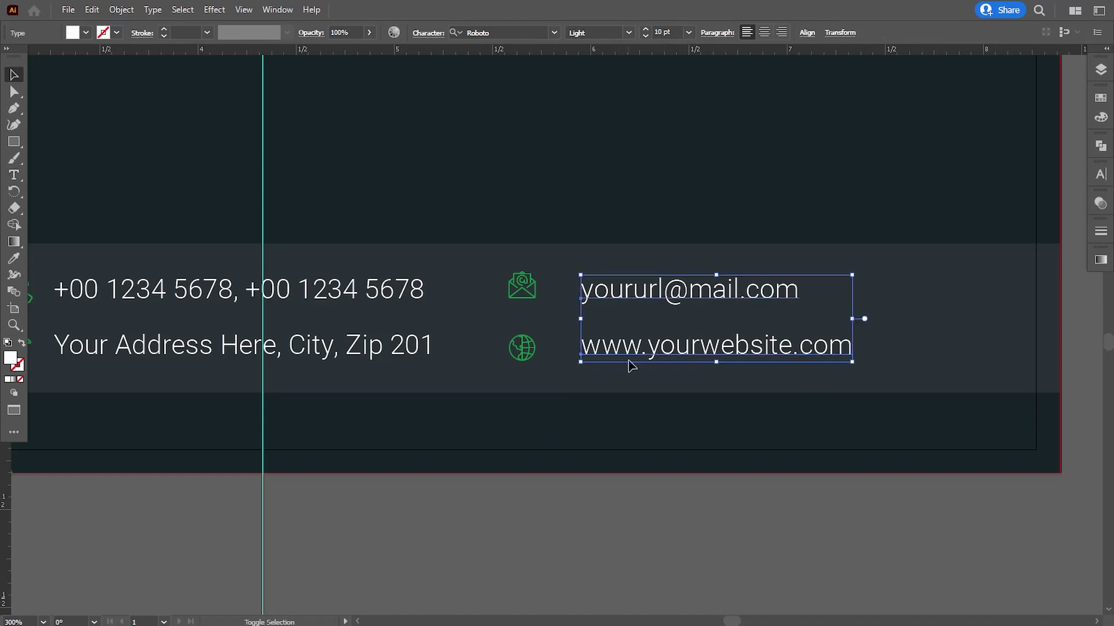
pyautogui.click(599, 510)
# Select the email and website lines with their icons and nudge them left
pyautogui.hotkey('ctrl', '-')
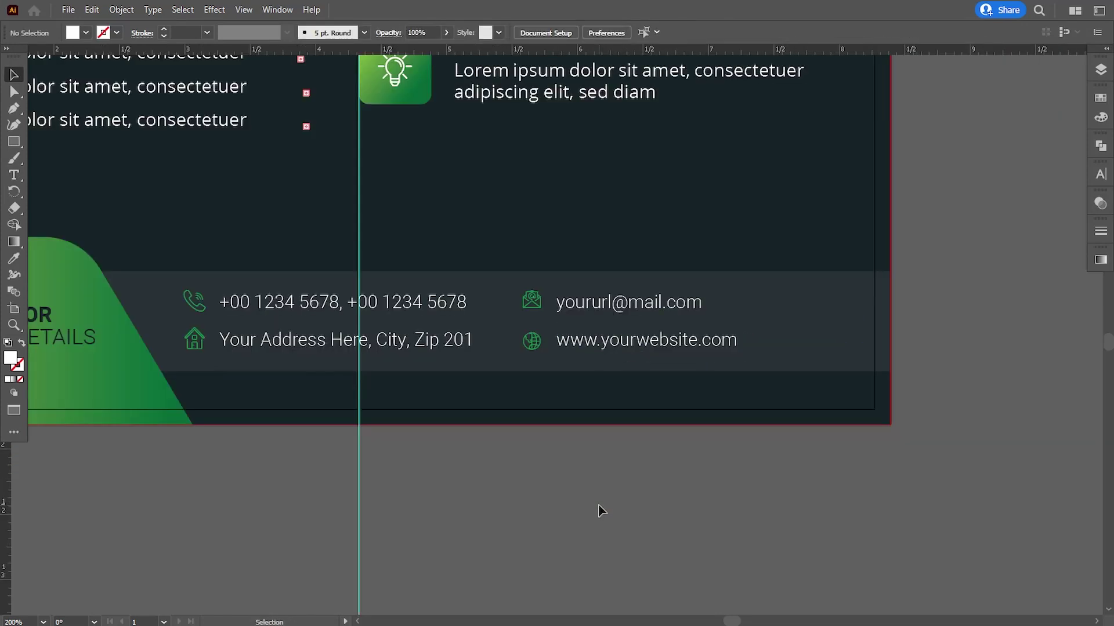
pyautogui.moveTo(599, 510); pyautogui.dragTo(526, 484)
pyautogui.click(633, 352)
pyautogui.click(629, 316)
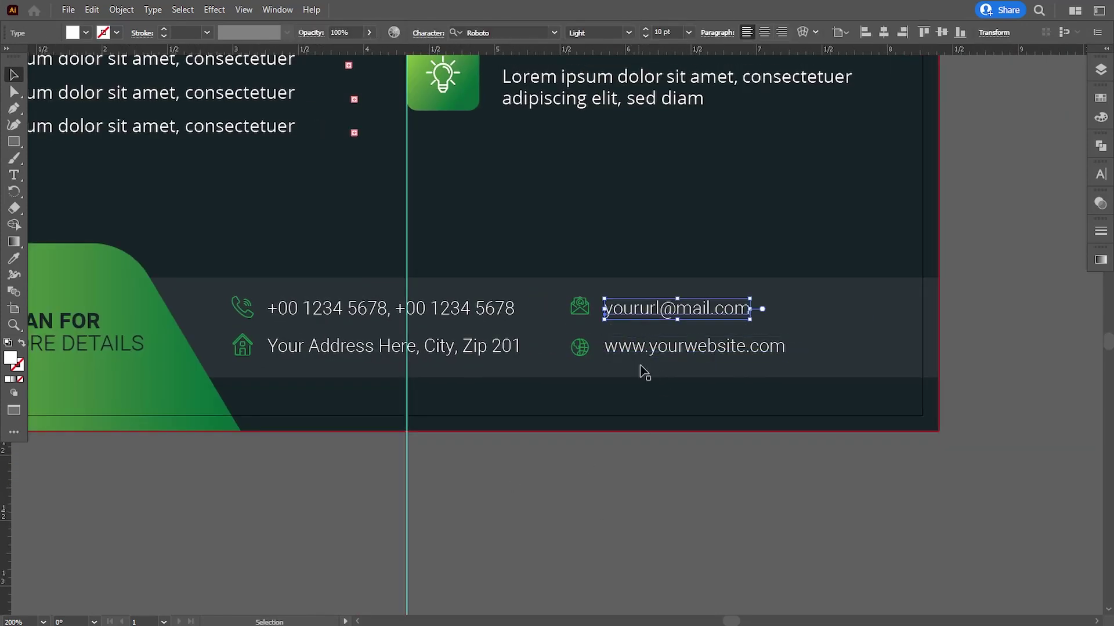
pyautogui.click(579, 308)
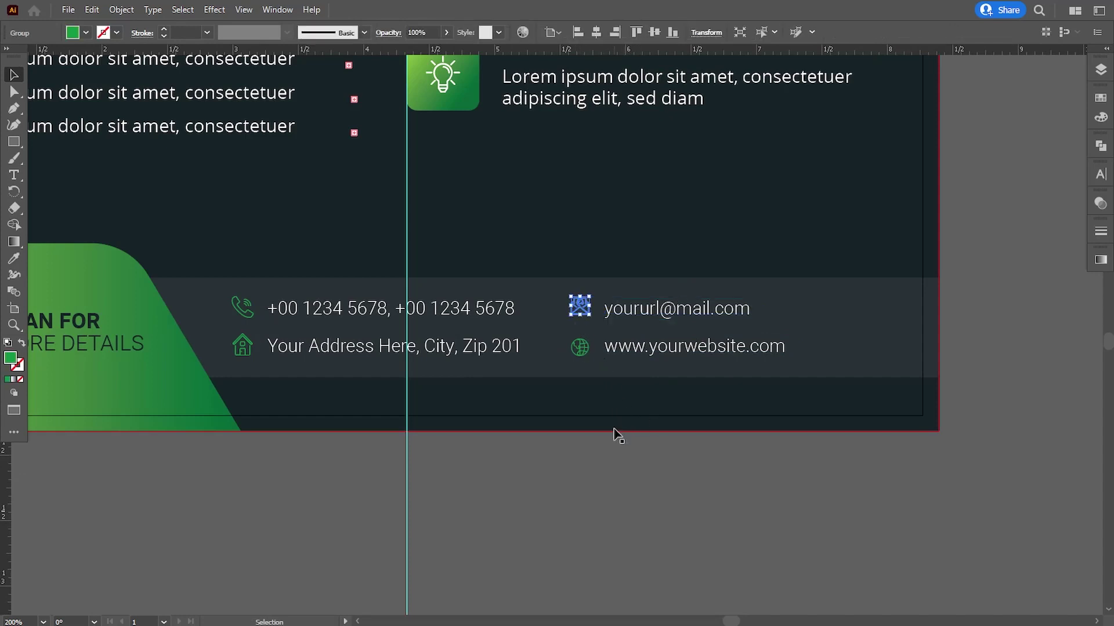
pyautogui.click(614, 458)
pyautogui.click(580, 350)
pyautogui.click(593, 443)
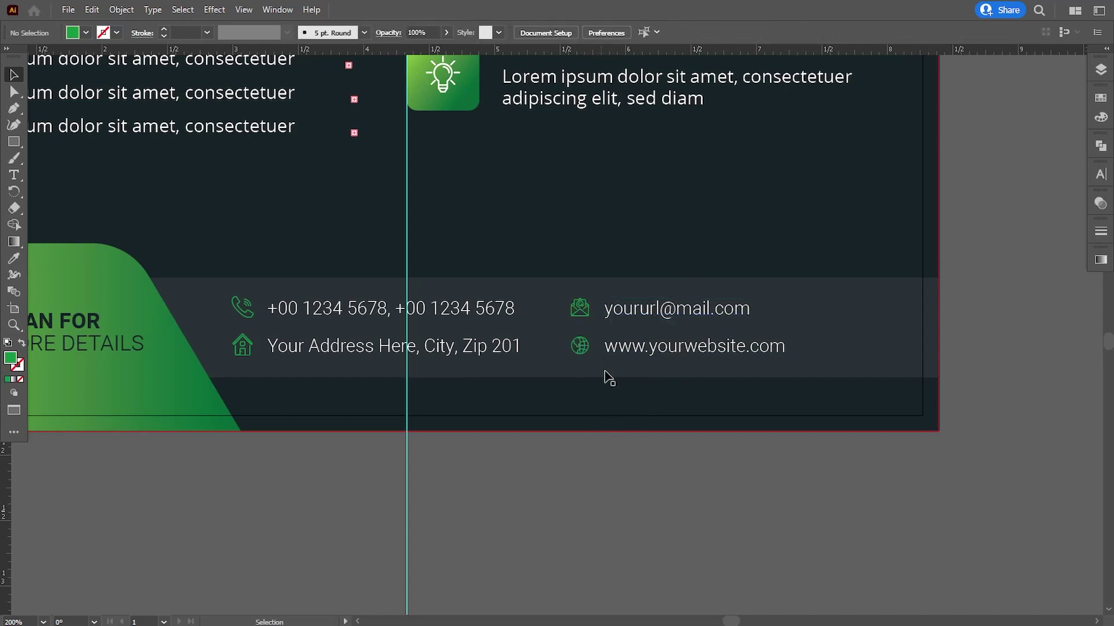
pyautogui.click(618, 346)
pyautogui.keyDown('shift'); pyautogui.click(626, 313); pyautogui.keyUp('shift')
pyautogui.keyDown('shift'); pyautogui.click(579, 310); pyautogui.keyUp('shift')
pyautogui.keyDown('shift'); pyautogui.click(580, 347); pyautogui.keyUp('shift')
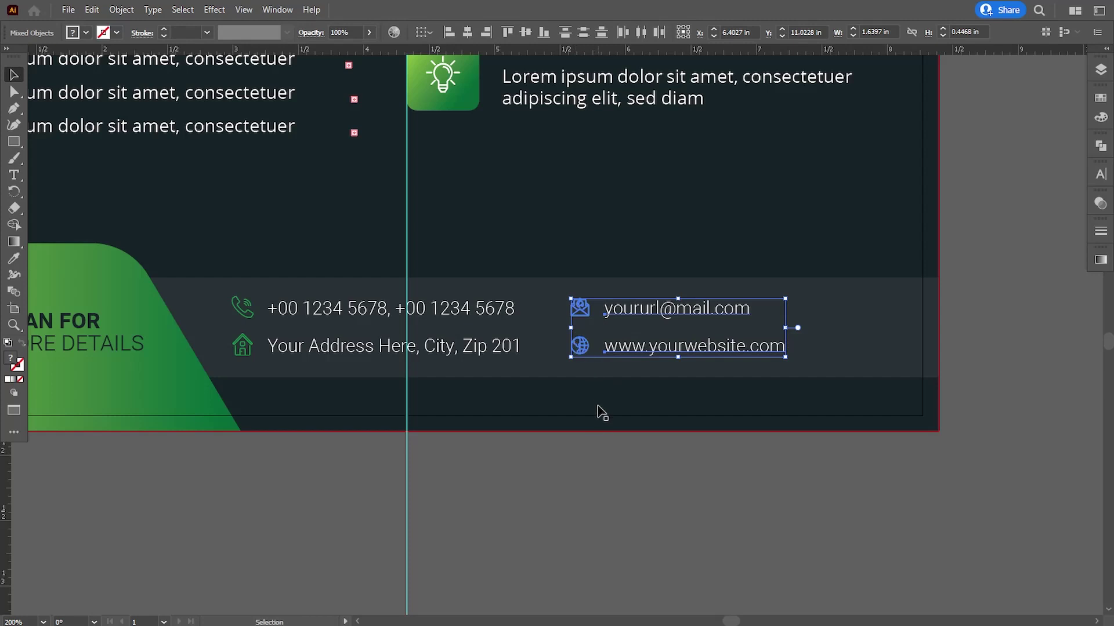
pyautogui.press('Left')
pyautogui.press('Left')
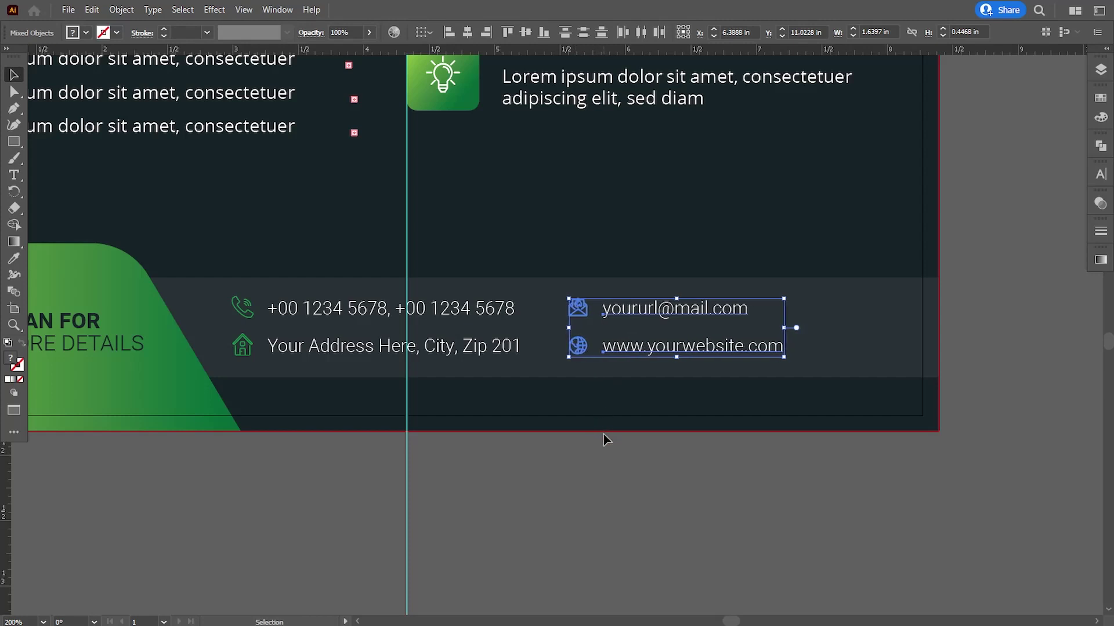
# Add the phone and address items, then nudge the whole contact block right
pyautogui.keyDown('shift'); pyautogui.click(331, 316); pyautogui.keyUp('shift')
pyautogui.keyDown('shift'); pyautogui.click(247, 318); pyautogui.keyUp('shift')
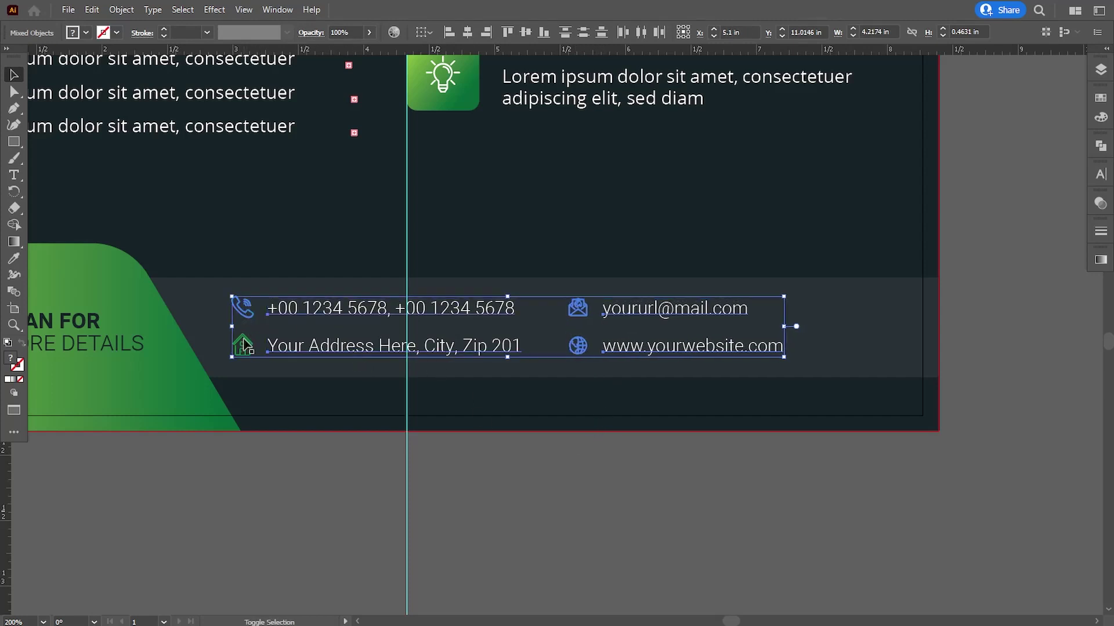
pyautogui.press('Right')
pyautogui.press('Right')
pyautogui.press('Right')
pyautogui.press('Right')
pyautogui.press('Right')
pyautogui.press('Right')
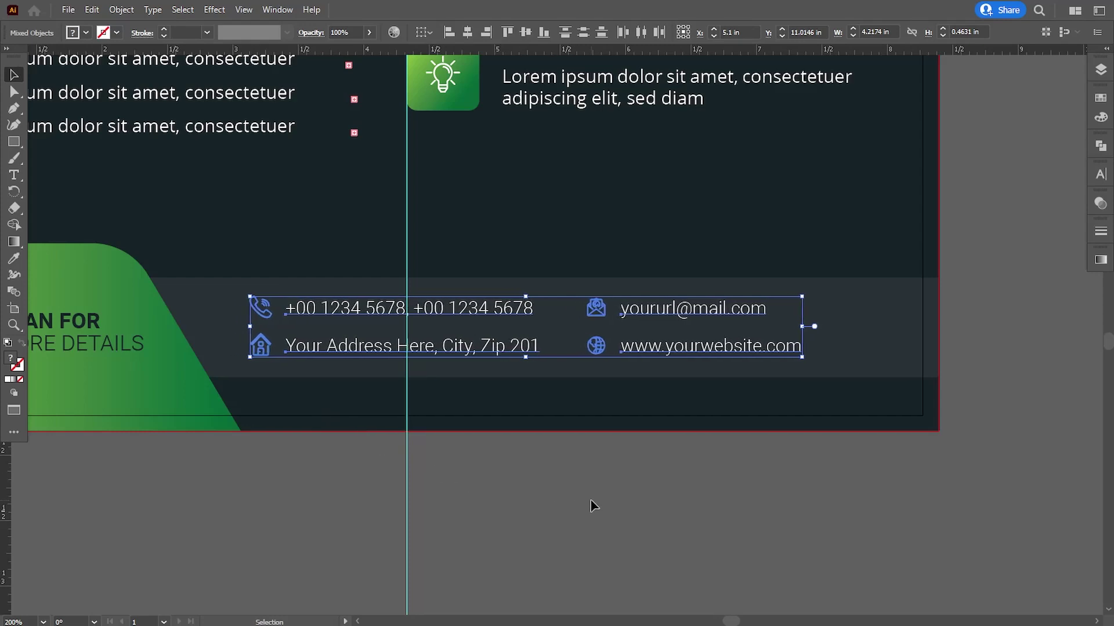
pyautogui.click(591, 502)
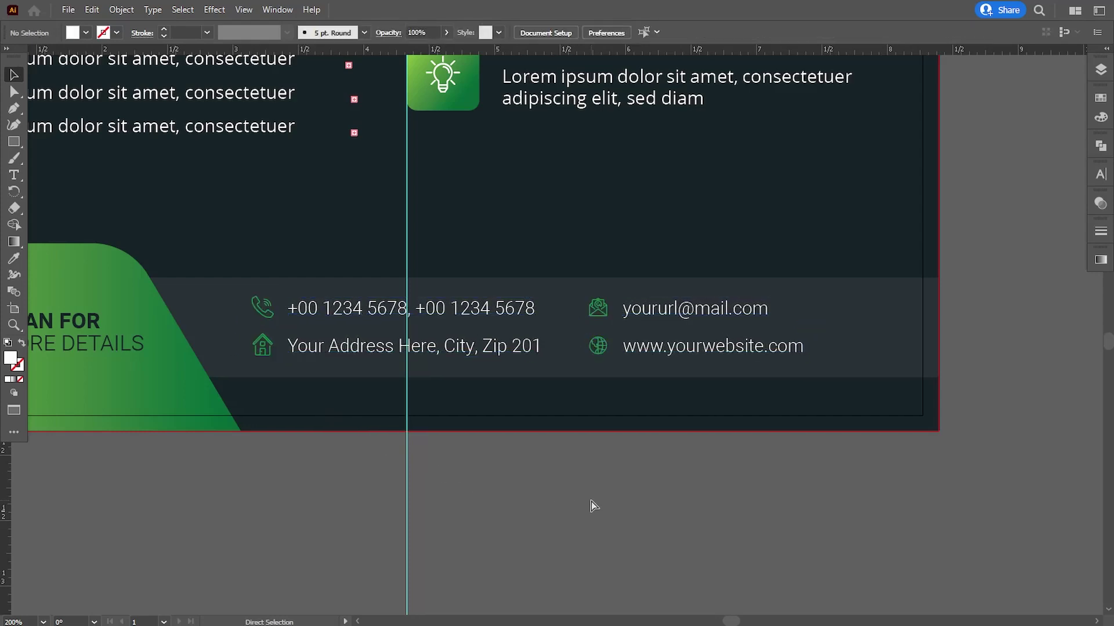
pyautogui.hotkey('ctrl', '-')
pyautogui.hotkey('ctrl', '-')
pyautogui.hotkey('ctrl', '-')
pyautogui.hotkey('ctrl', '=')
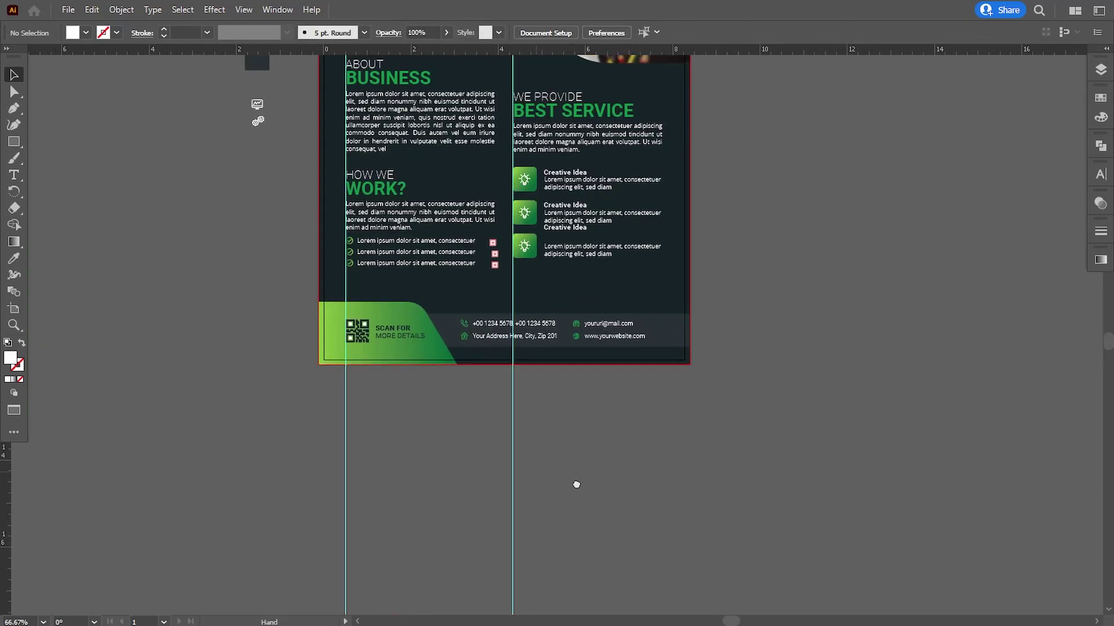
# Place the chart icon on the second green square and bring it to front
pyautogui.scroll(5, 591, 502)
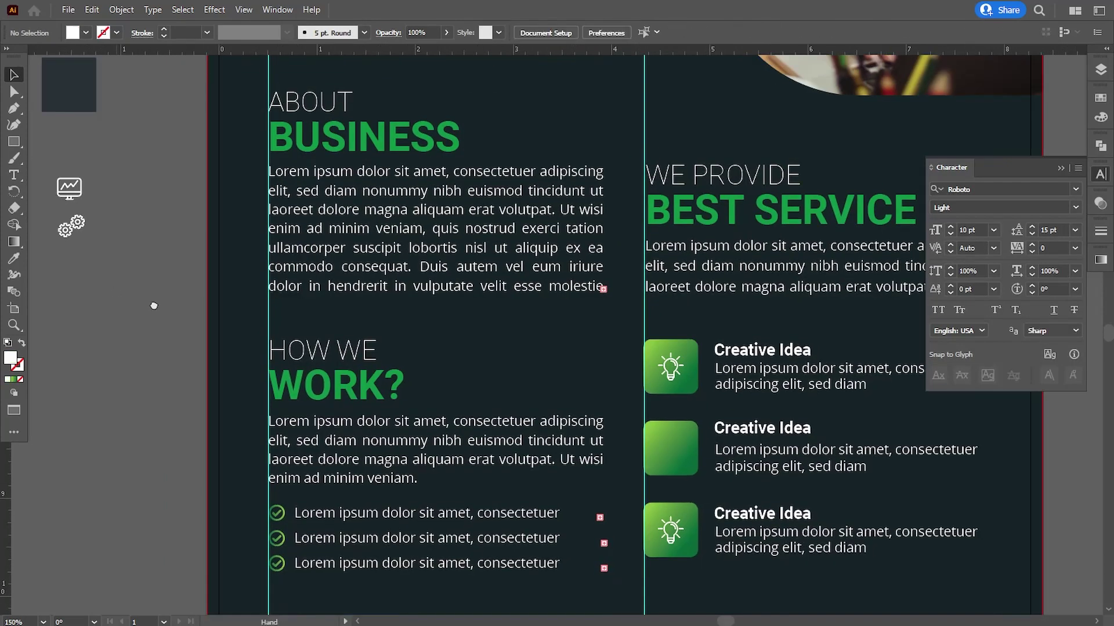
pyautogui.moveTo(114, 216); pyautogui.dragTo(710, 500)
pyautogui.rightClick(716, 471)
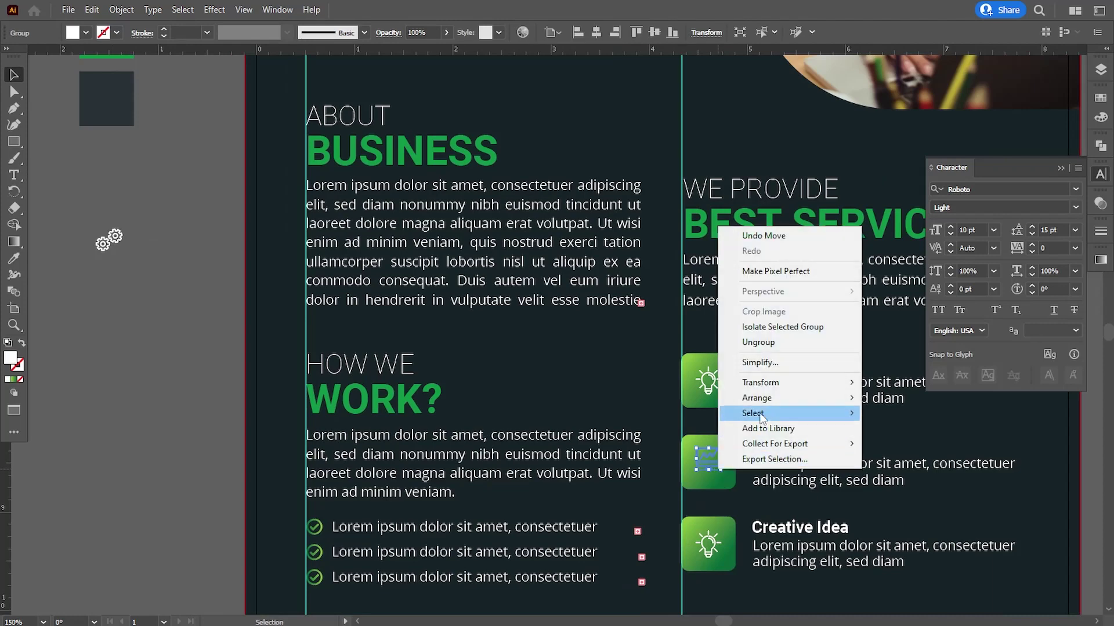
pyautogui.click(894, 399)
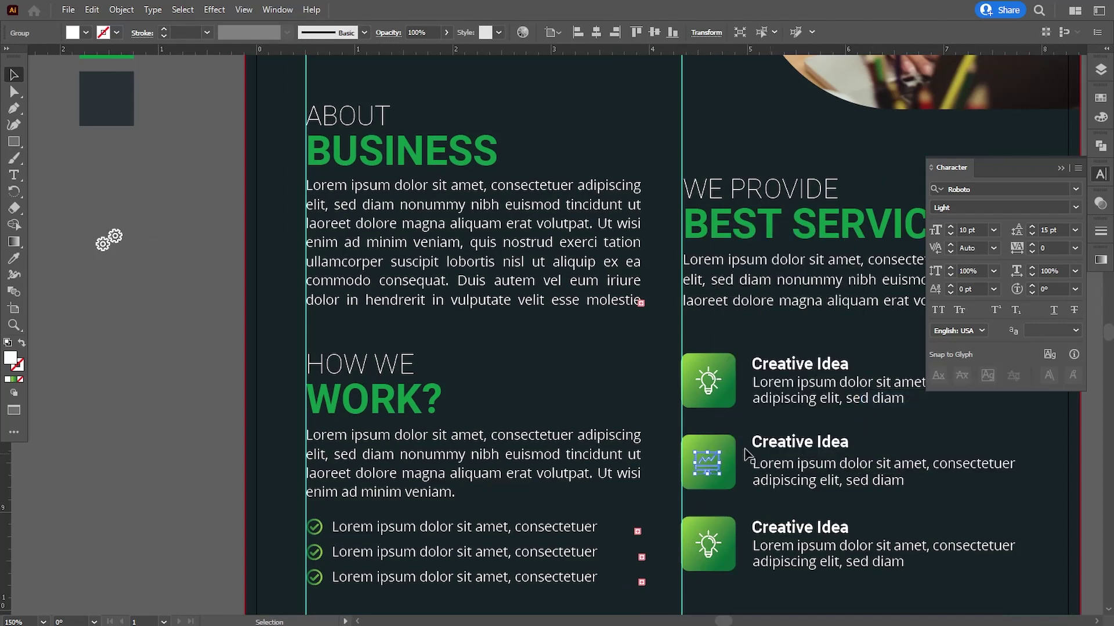
pyautogui.click(195, 413)
pyautogui.click(712, 477)
pyautogui.click(726, 483)
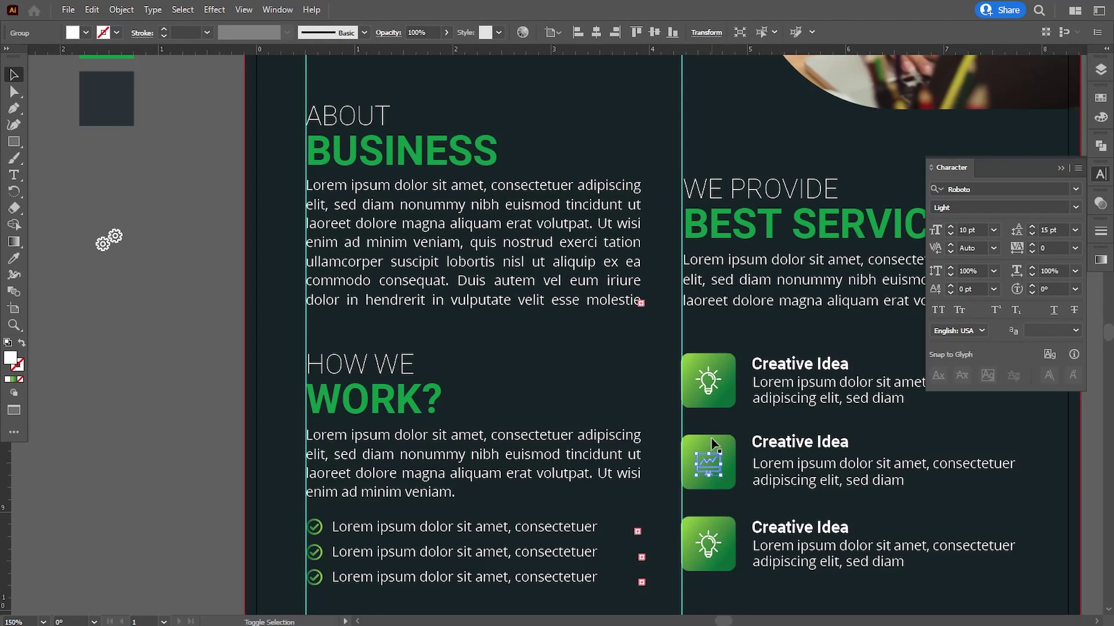
pyautogui.keyDown('shift'); pyautogui.click(708, 464); pyautogui.keyUp('shift')
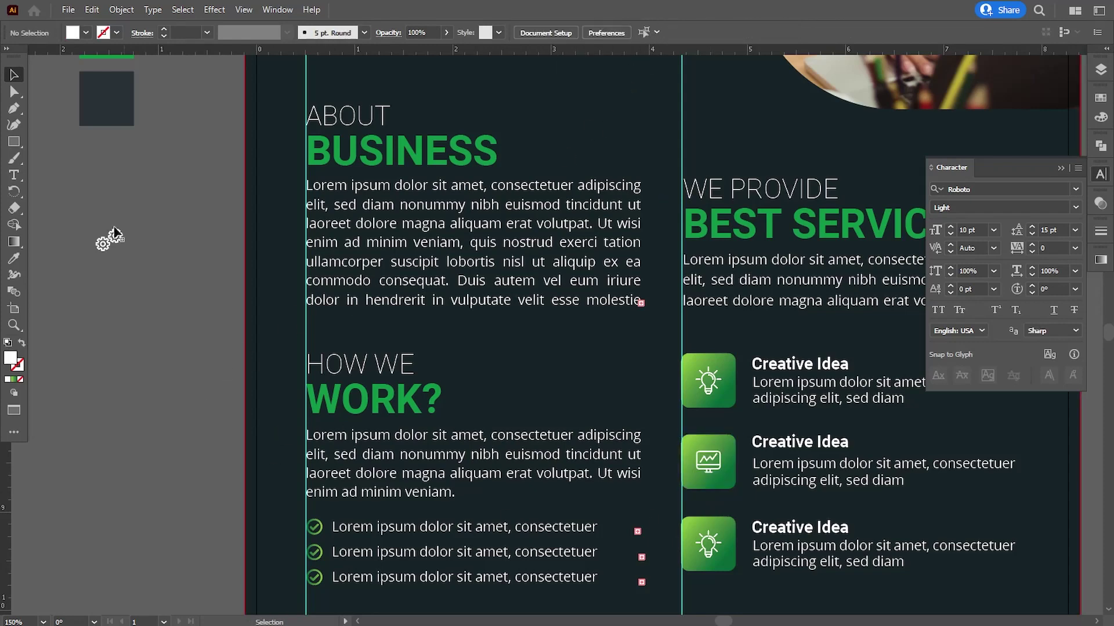
pyautogui.click(203, 284)
# Bring the gear icon to front, centre it on the third square, and nudge the tile up
pyautogui.rightClick(717, 560)
pyautogui.moveTo(753, 484)
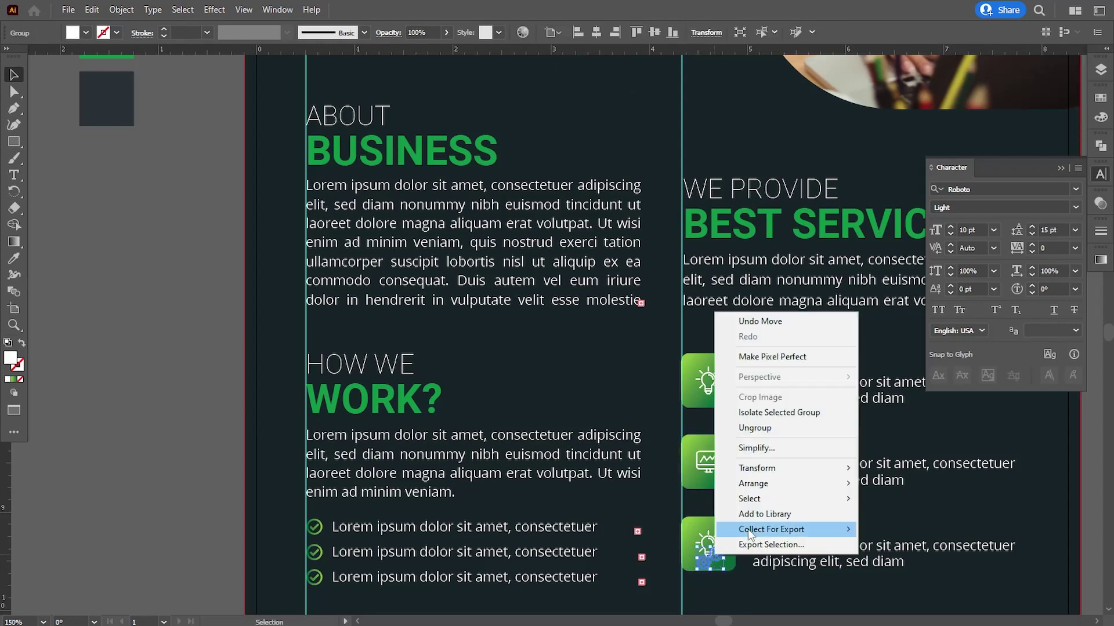
pyautogui.click(907, 483)
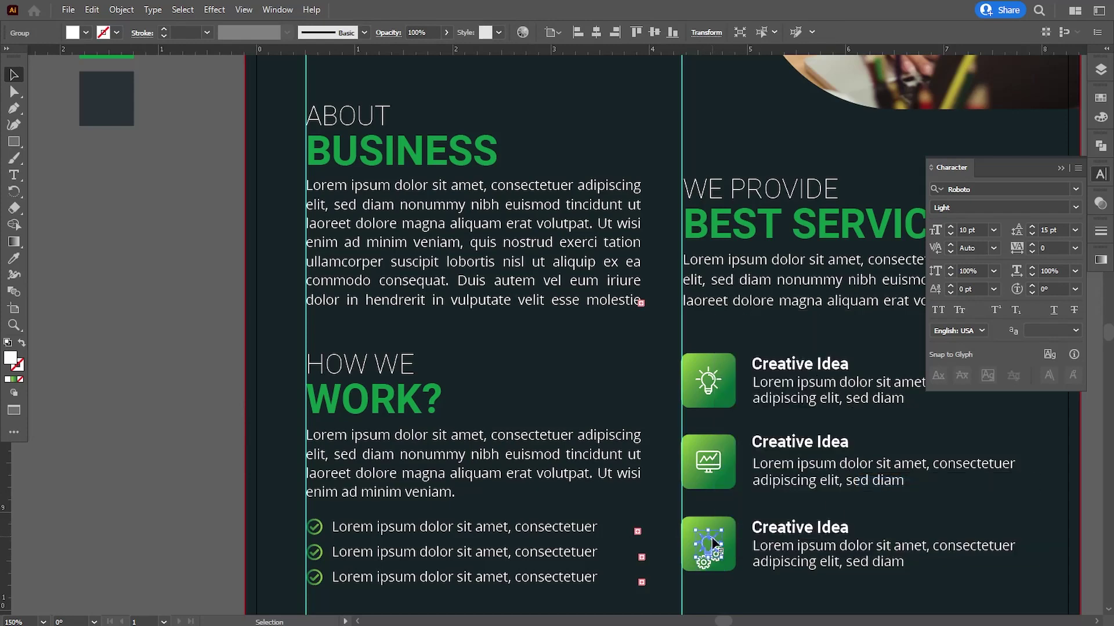
pyautogui.click(754, 598)
pyautogui.click(690, 522)
pyautogui.keyDown('shift'); pyautogui.click(712, 557); pyautogui.keyUp('shift')
pyautogui.click(595, 32)
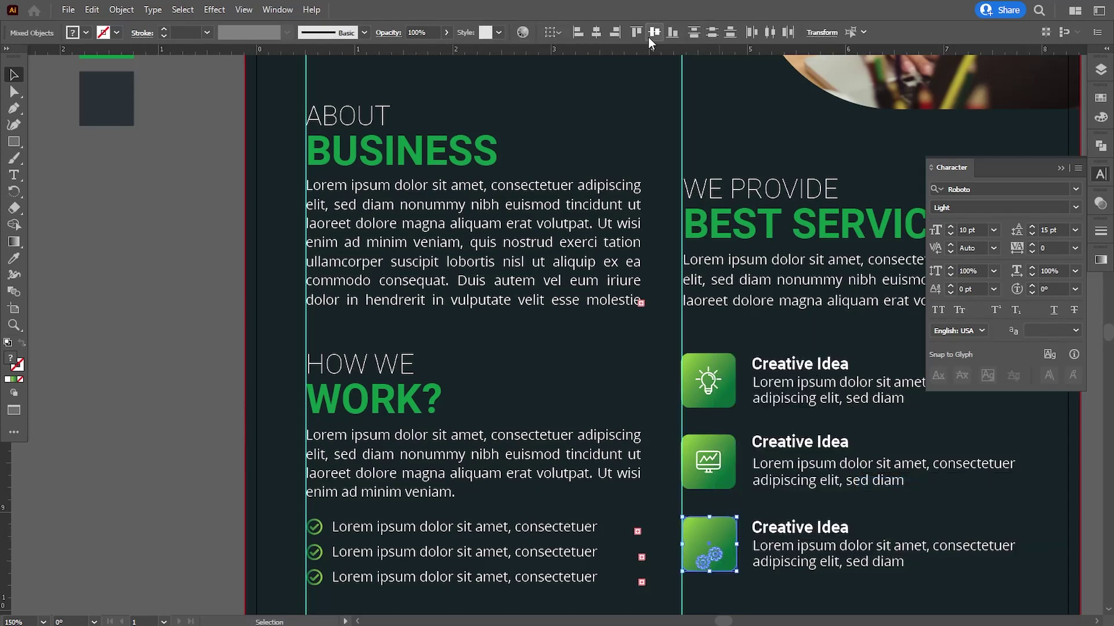
pyautogui.click(654, 32)
pyautogui.press('Up')
pyautogui.press('Up')
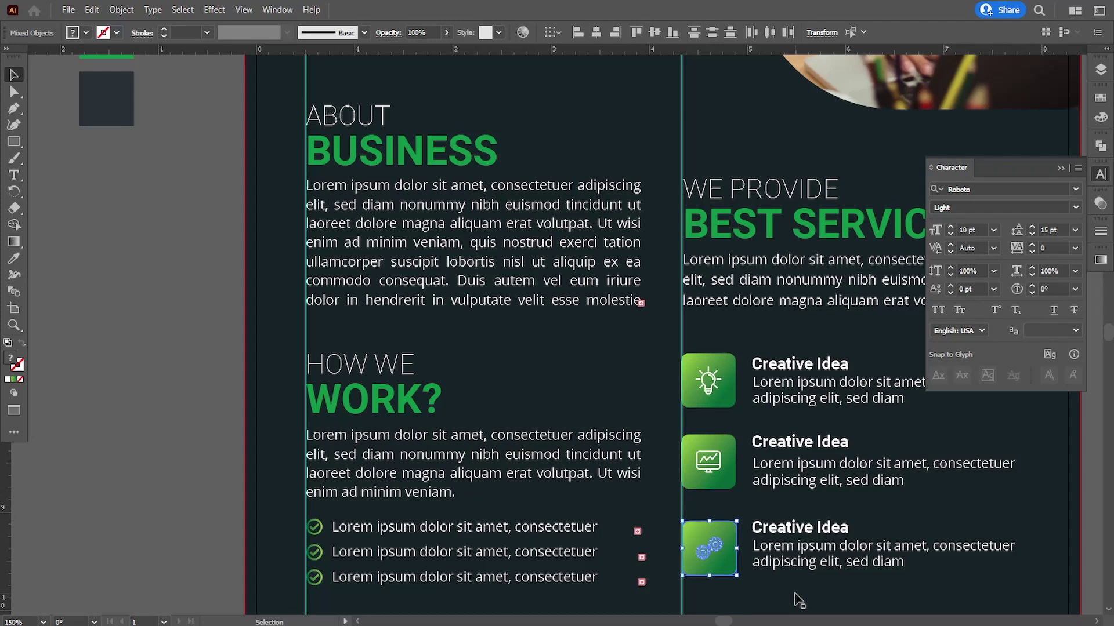
pyautogui.hotkey('ctrl', '-')
pyautogui.press('Up')
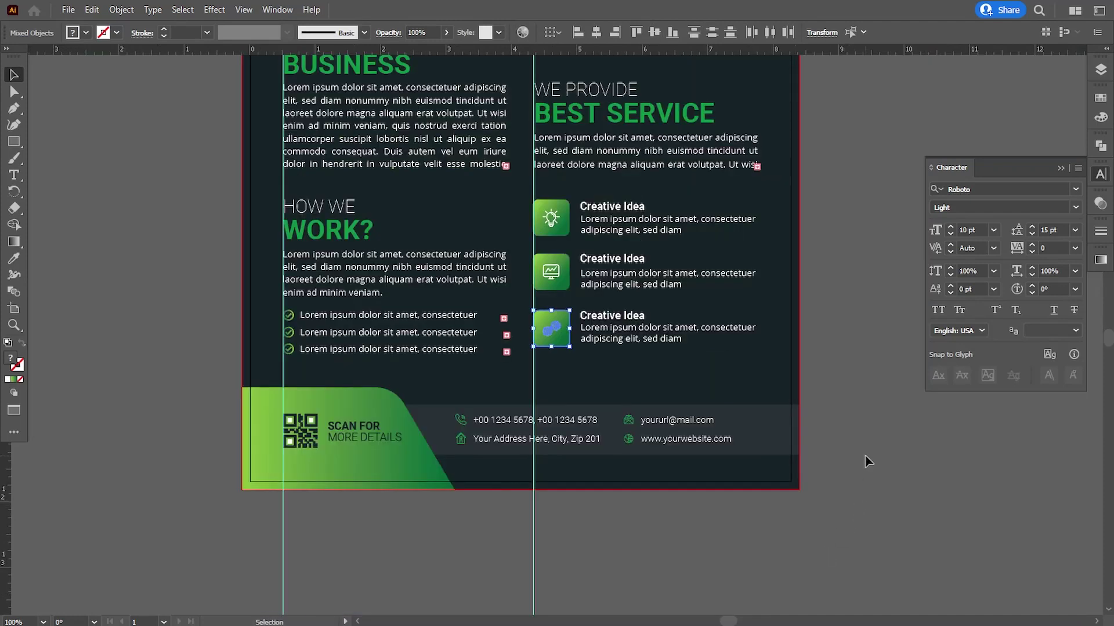
pyautogui.press('Up')
pyautogui.click(865, 456)
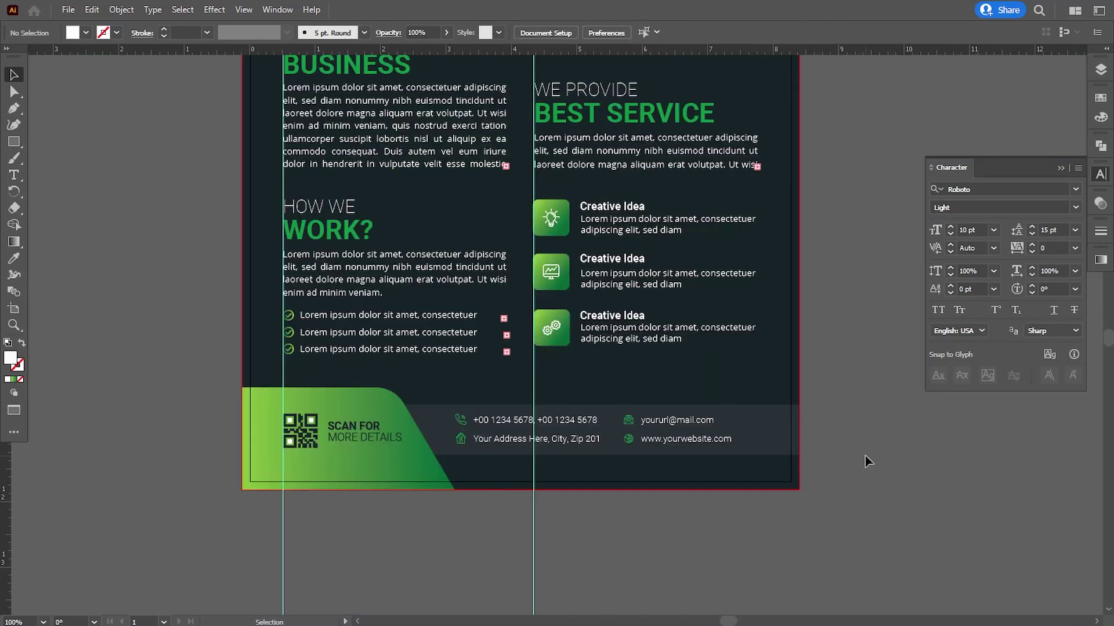
pyautogui.hotkey('ctrl', '-')
# Hide the rulers, collapse the Character panel, and zoom to fit the whole flyer
pyautogui.scroll(5, 865, 461)
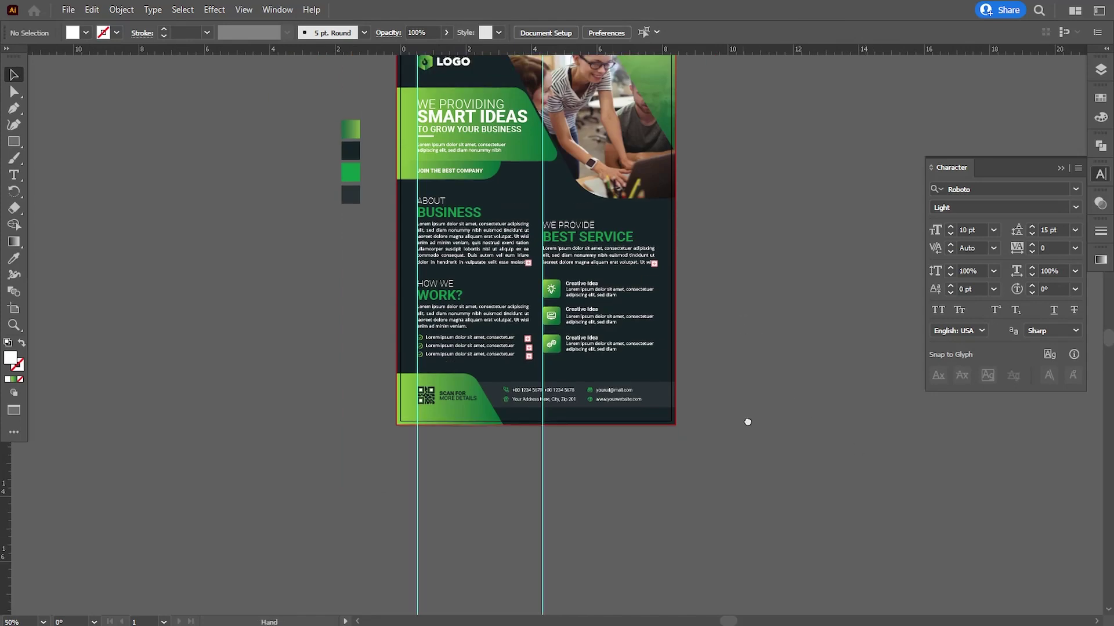
pyautogui.click(244, 10)
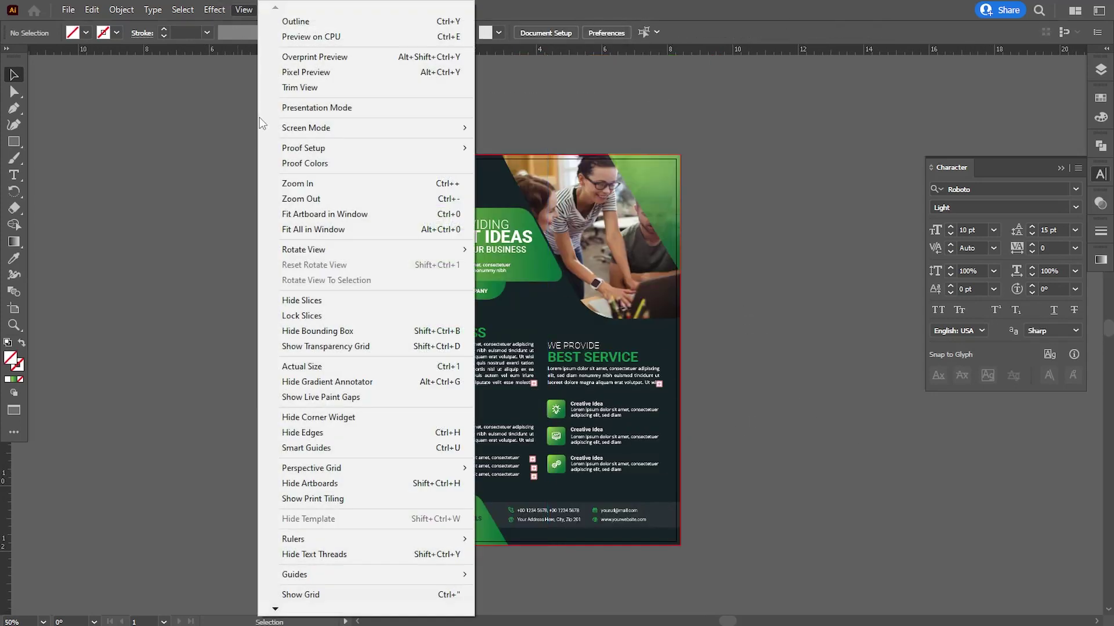
pyautogui.click(557, 539)
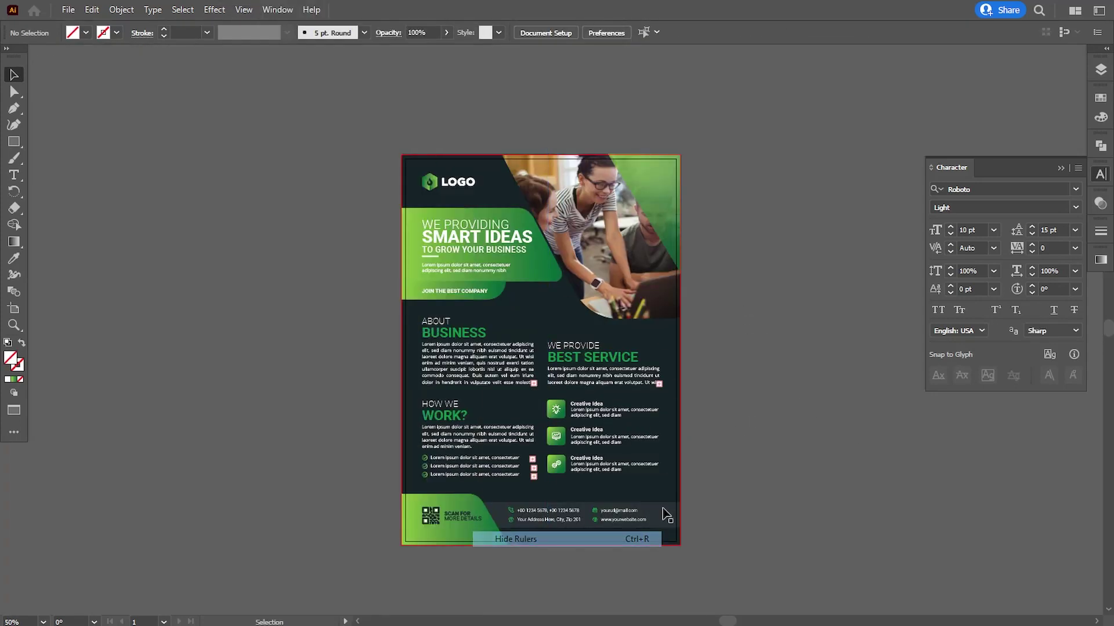
pyautogui.click(1060, 167)
pyautogui.hotkey('ctrl', '+')
pyautogui.scroll(-3, 796, 326)
pyautogui.moveTo(797, 326); pyautogui.dragTo(796, 327)
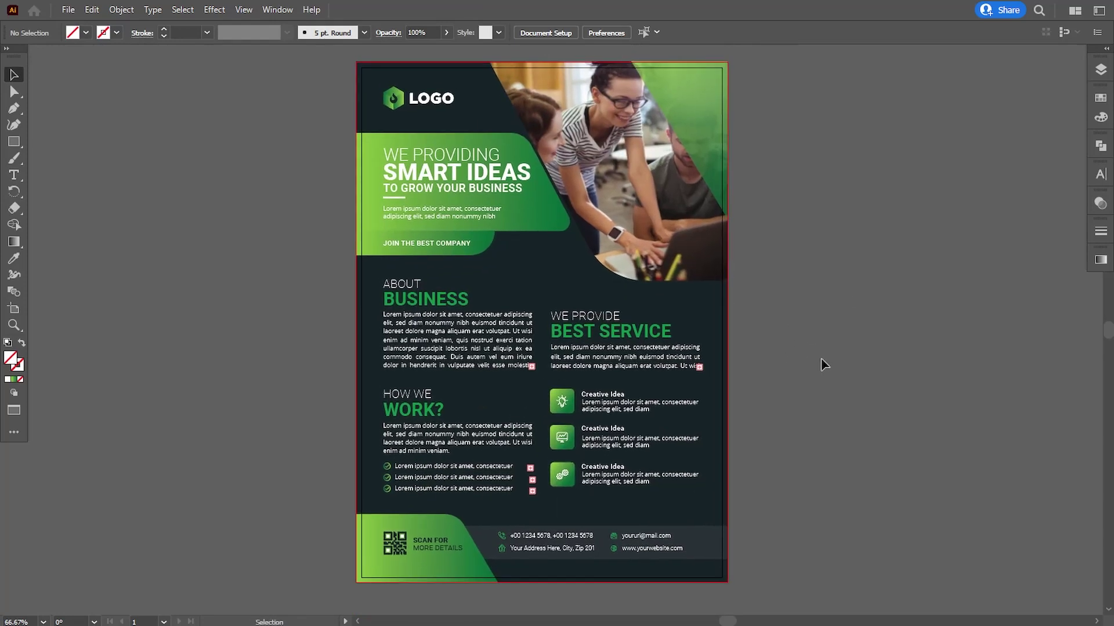